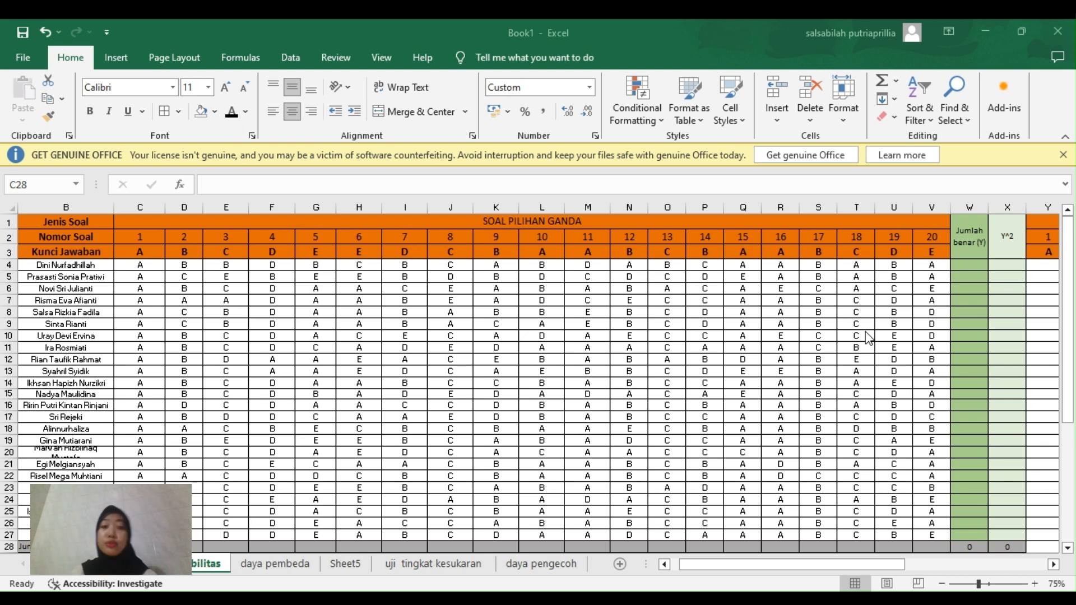
# Start a SUMPRODUCT formula in W4 comparing the answer key C3:V3 with the first student's answers C4:V4.
pyautogui.doubleClick(975, 268)
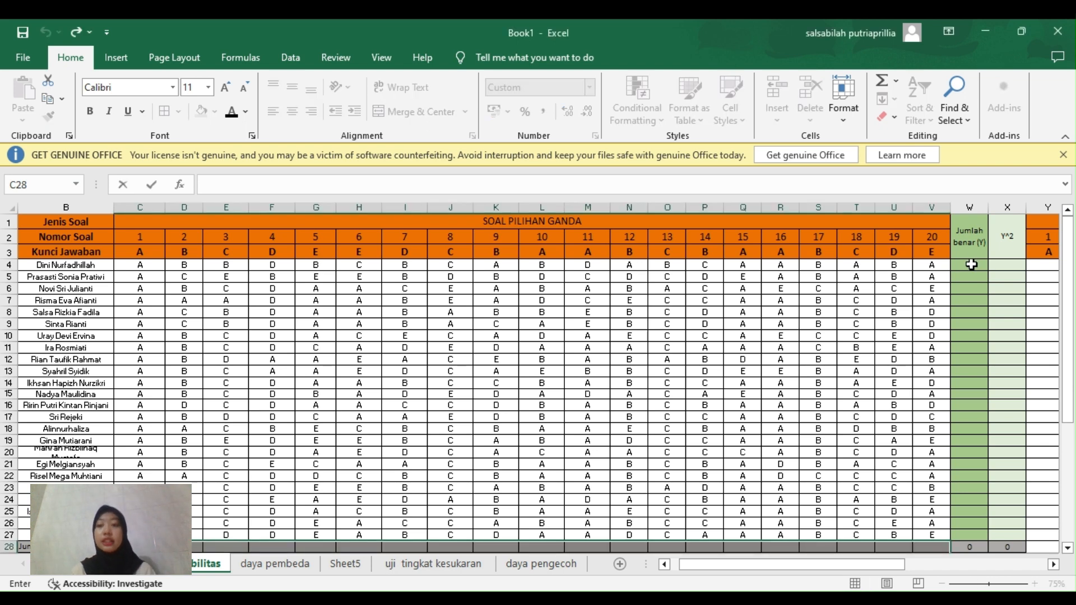
pyautogui.write('=')
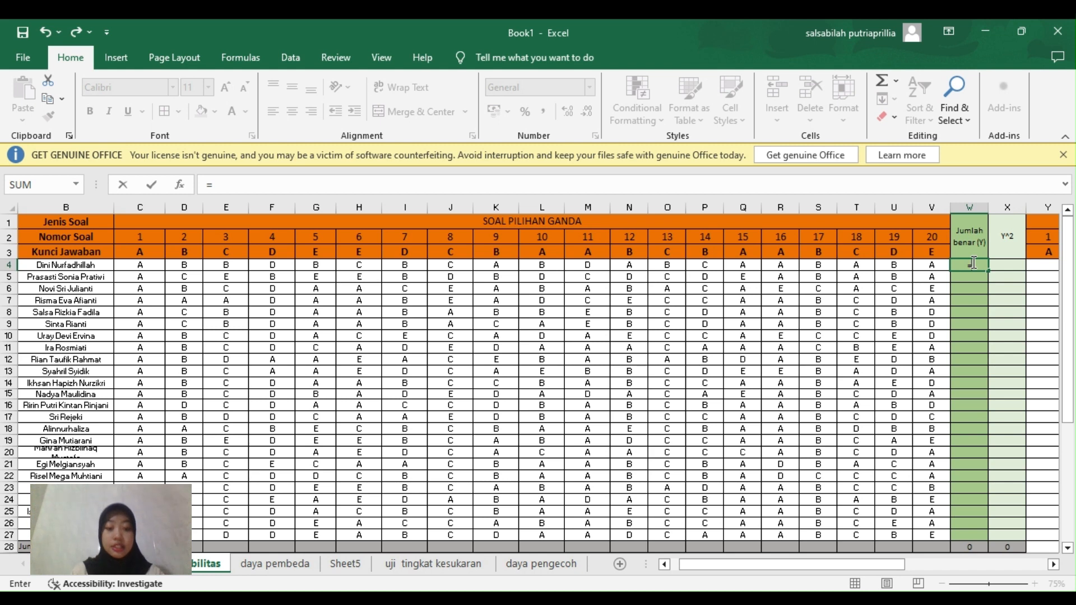
pyautogui.write('SM')
pyautogui.press('BackSpace')
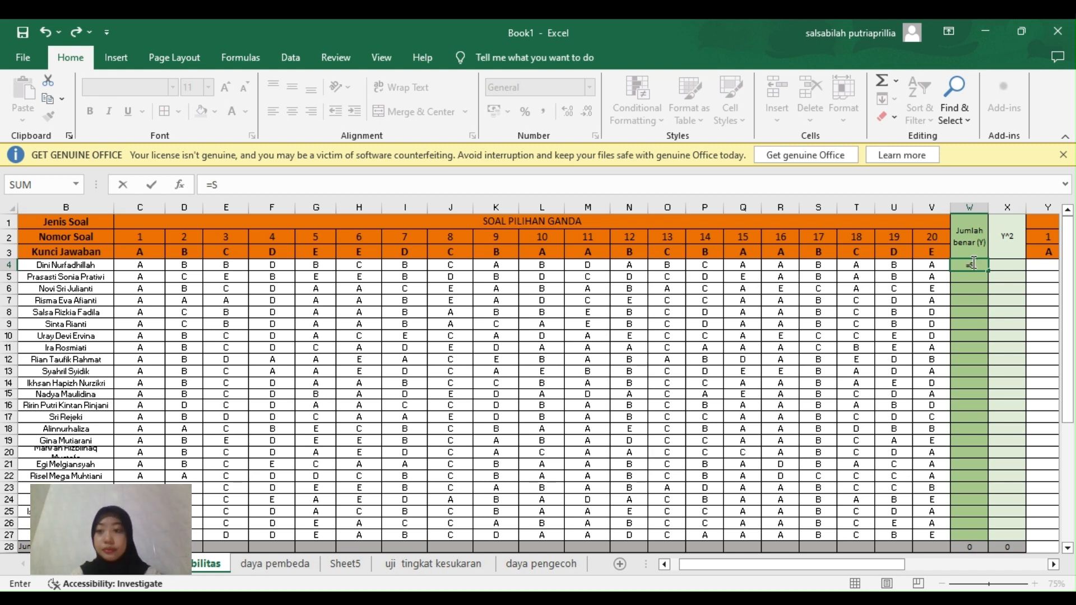
pyautogui.write('UMP')
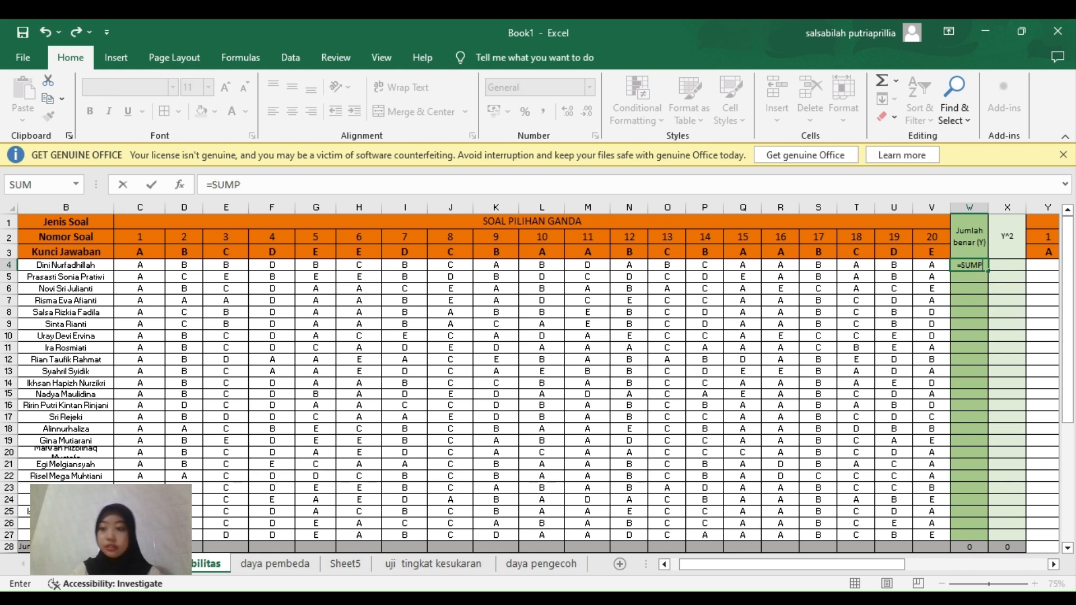
pyautogui.press('Tab')
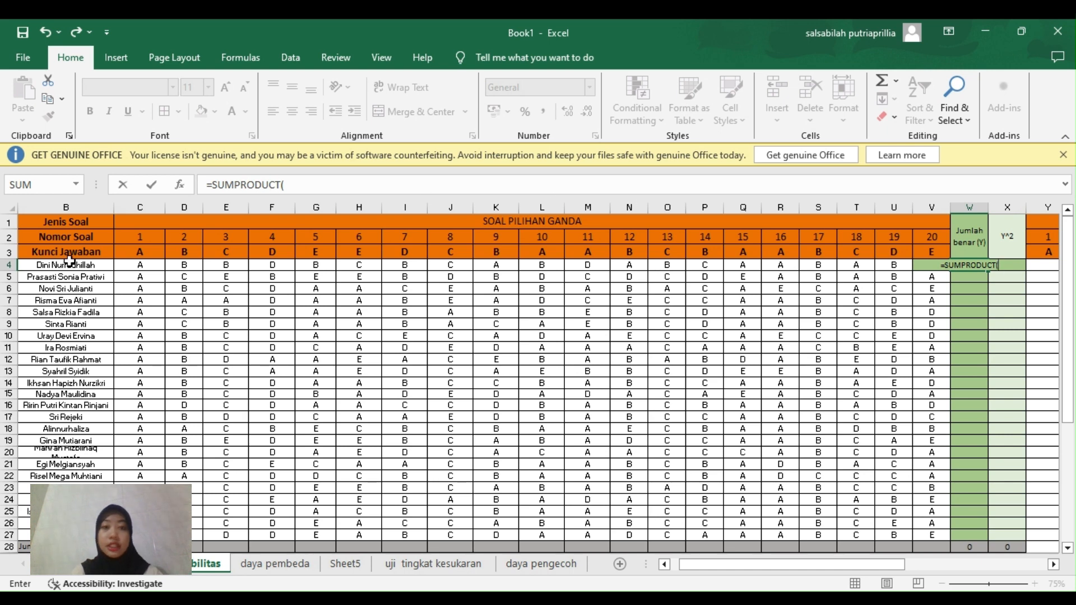
pyautogui.click(133, 249)
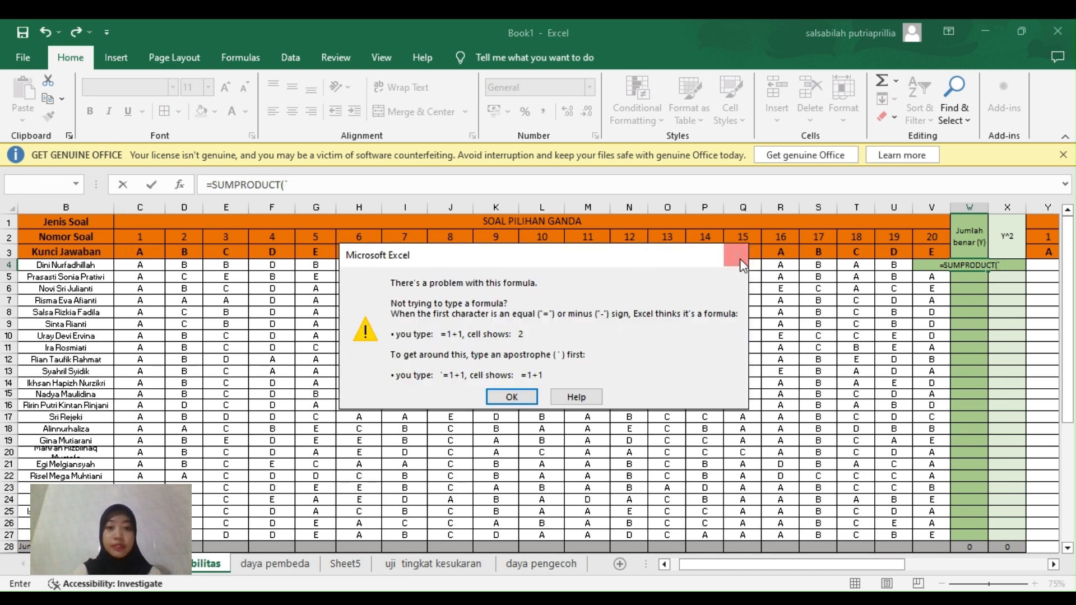
pyautogui.click(740, 259)
pyautogui.click(163, 253)
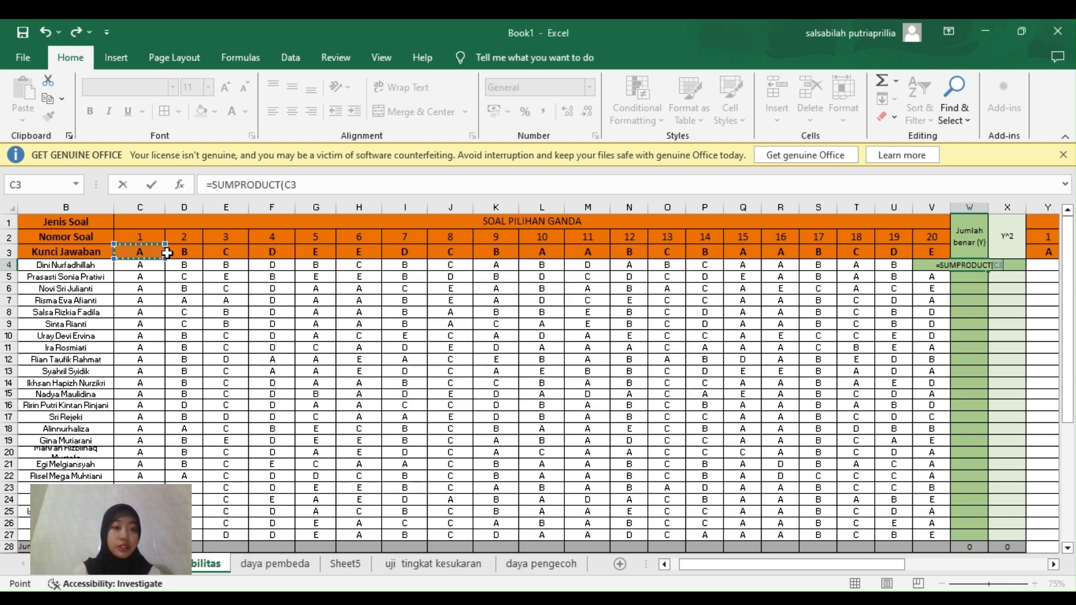
pyautogui.moveTo(166, 252); pyautogui.dragTo(939, 254)
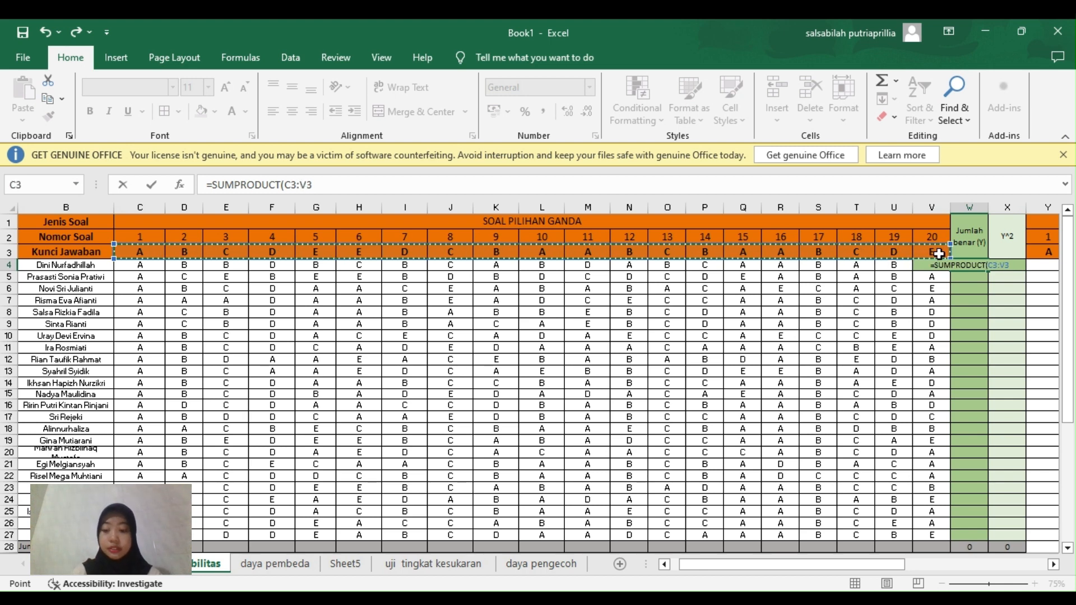
pyautogui.write('=')
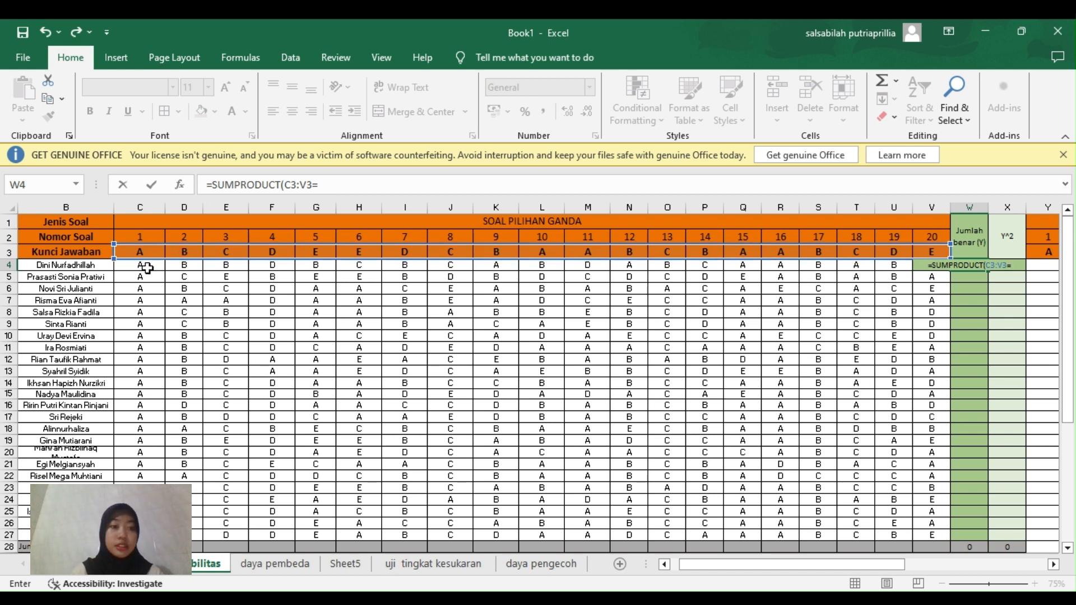
pyautogui.moveTo(144, 267); pyautogui.dragTo(933, 272)
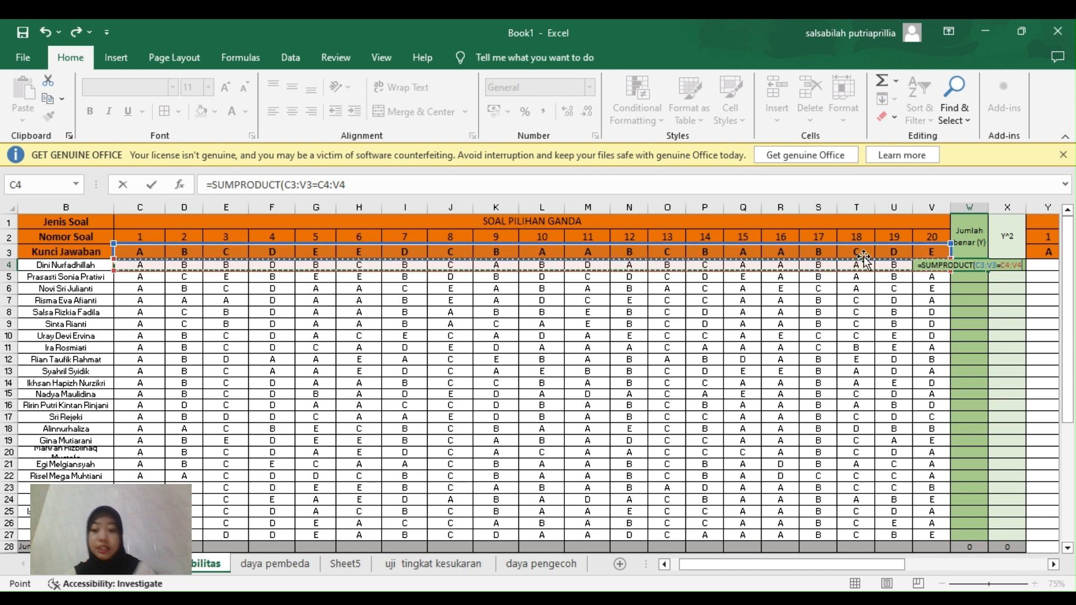
# Enclose the range comparison in its own parentheses and multiply it by 1 inside the SUMPRODUCT formula.
pyautogui.click(358, 184)
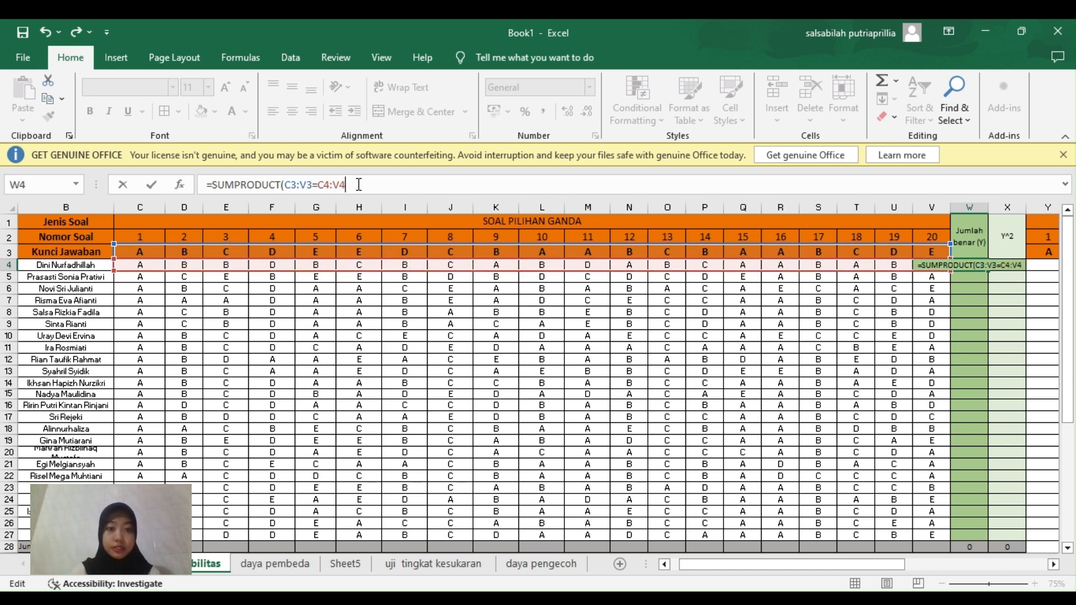
pyautogui.write('A0')
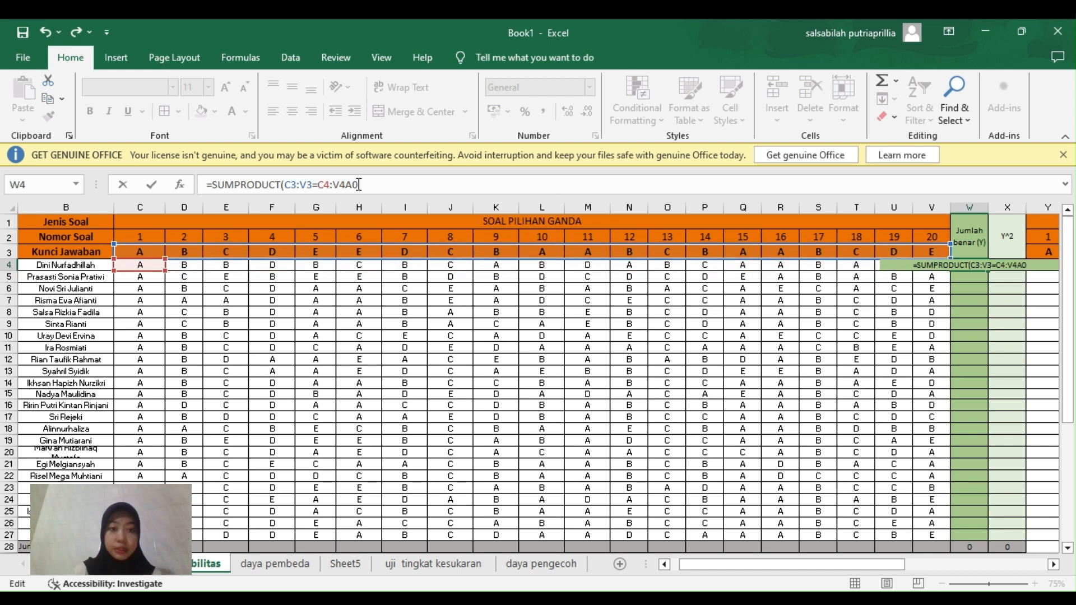
pyautogui.press('BackSpace')
pyautogui.write(')')
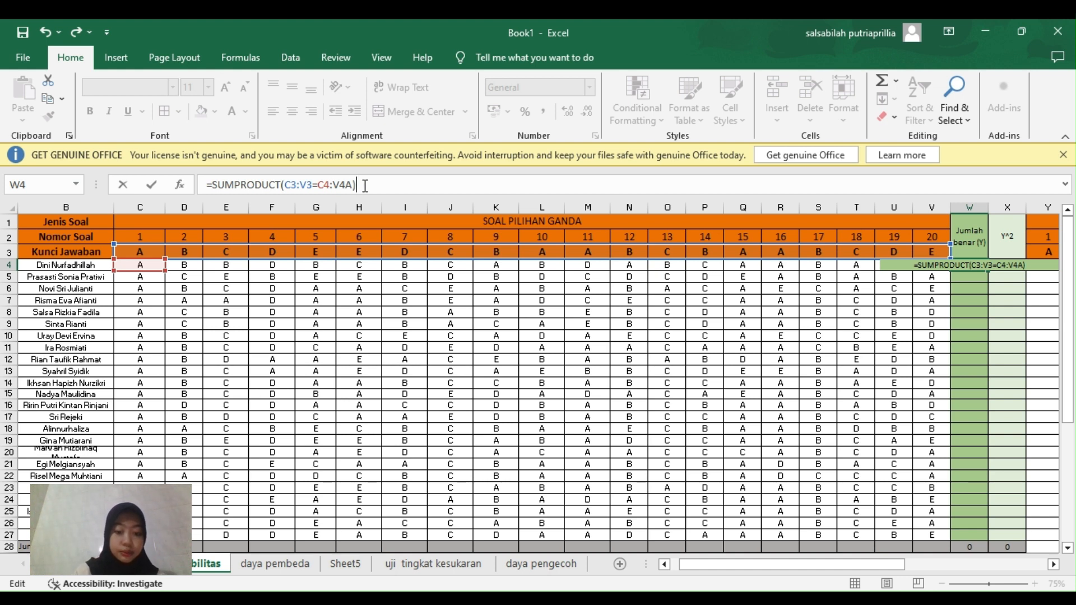
pyautogui.write('*1')
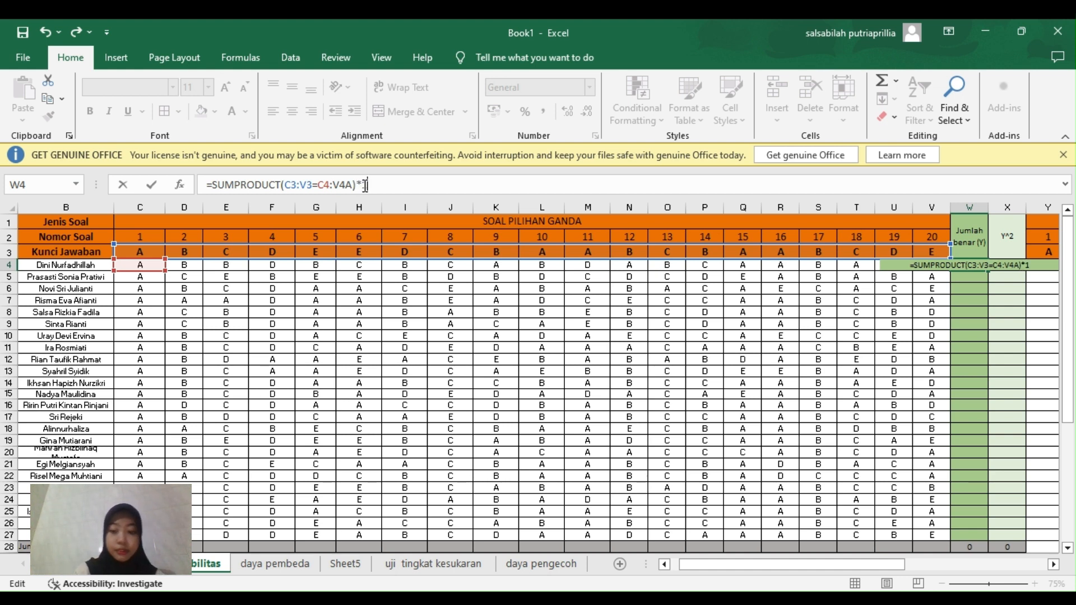
pyautogui.write(')')
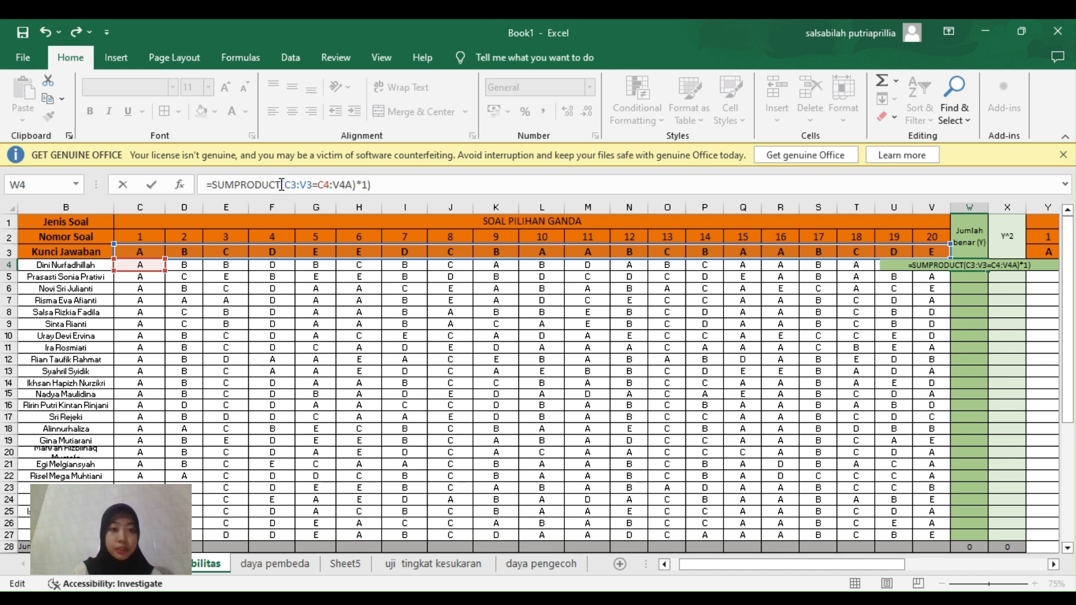
pyautogui.click(282, 184)
pyautogui.write('(')
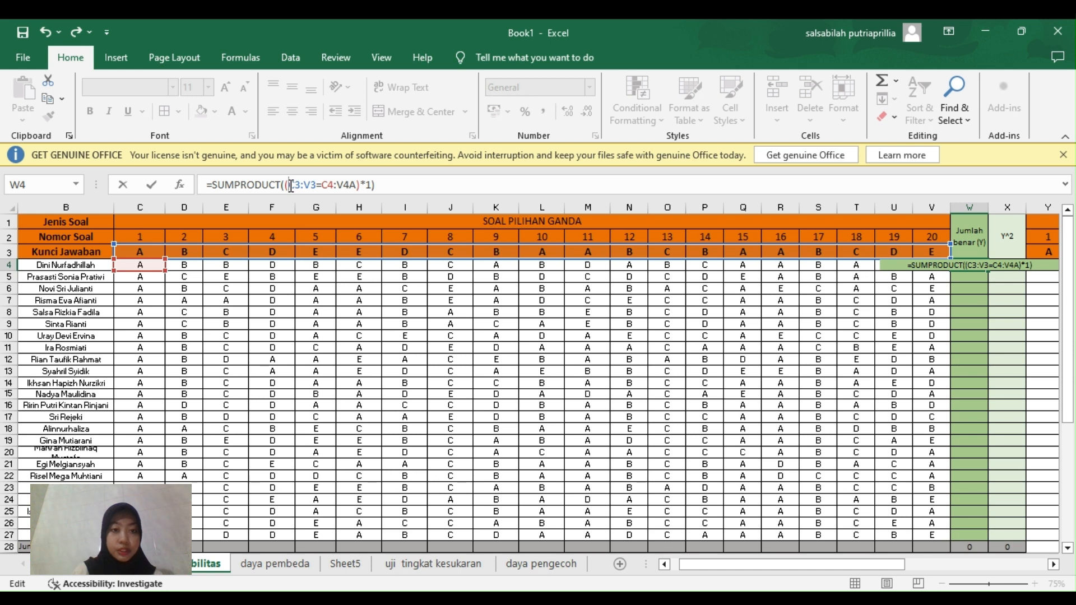
# Make the answer key range absolute as $C$3:$V$3 and enter the formula in W4.
pyautogui.write('$')
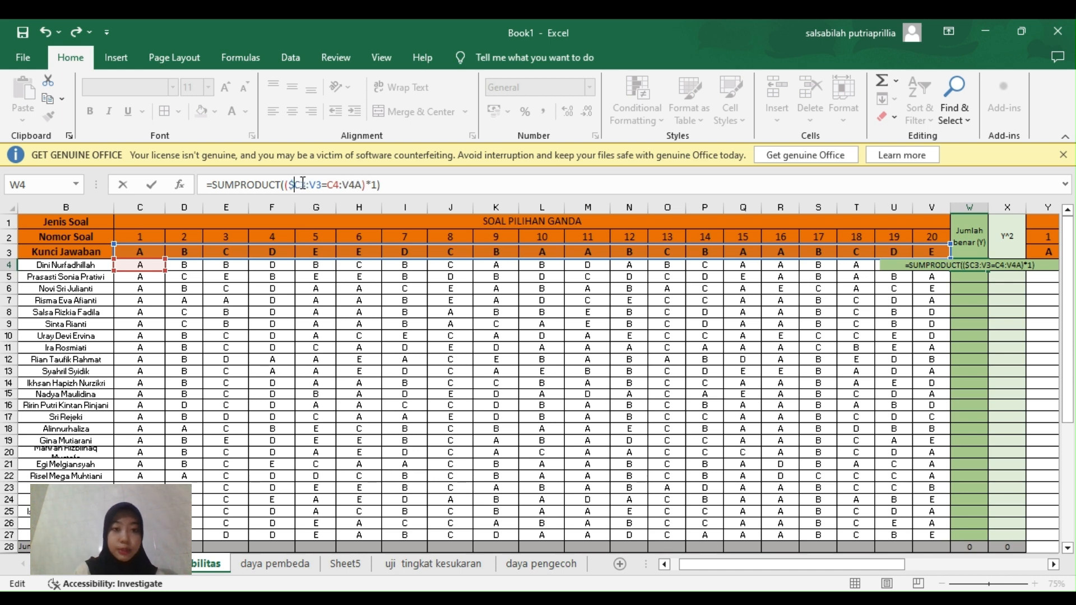
pyautogui.click(301, 184)
pyautogui.write('$')
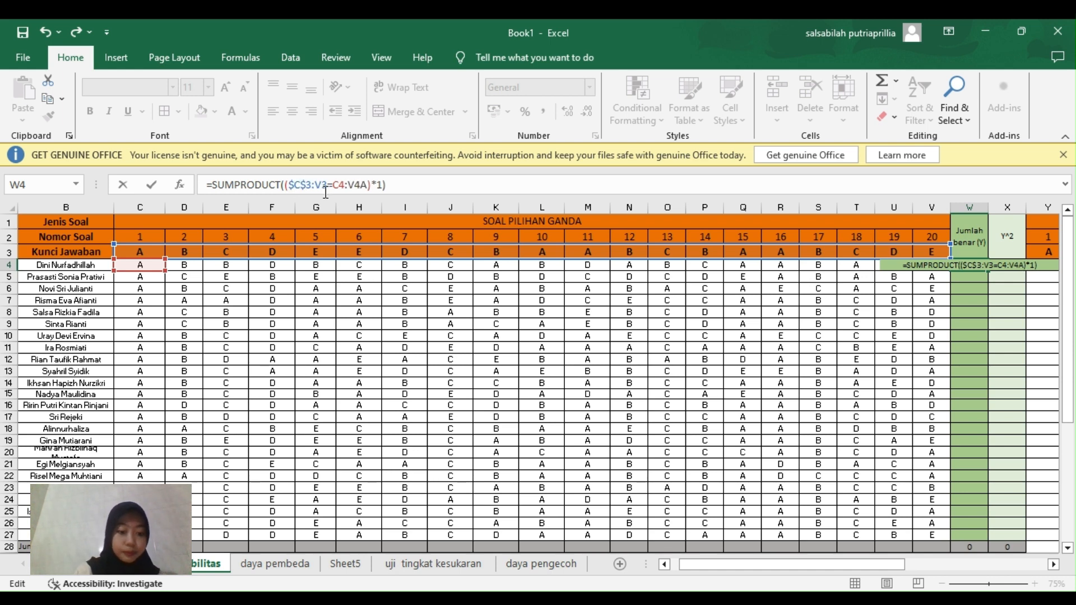
pyautogui.click(319, 185)
pyautogui.write('$')
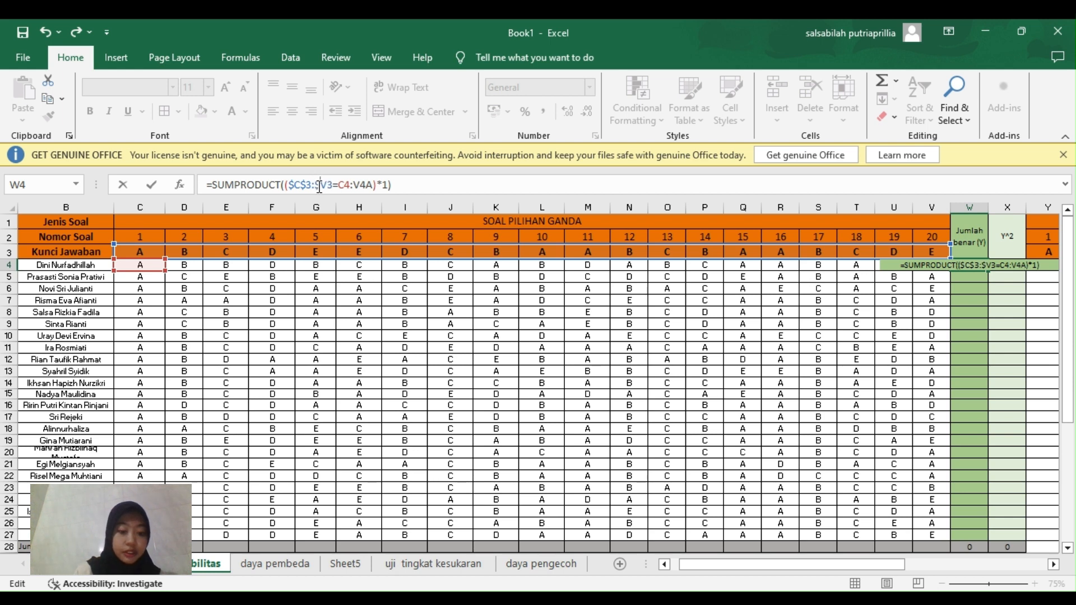
pyautogui.click(328, 185)
pyautogui.write('$')
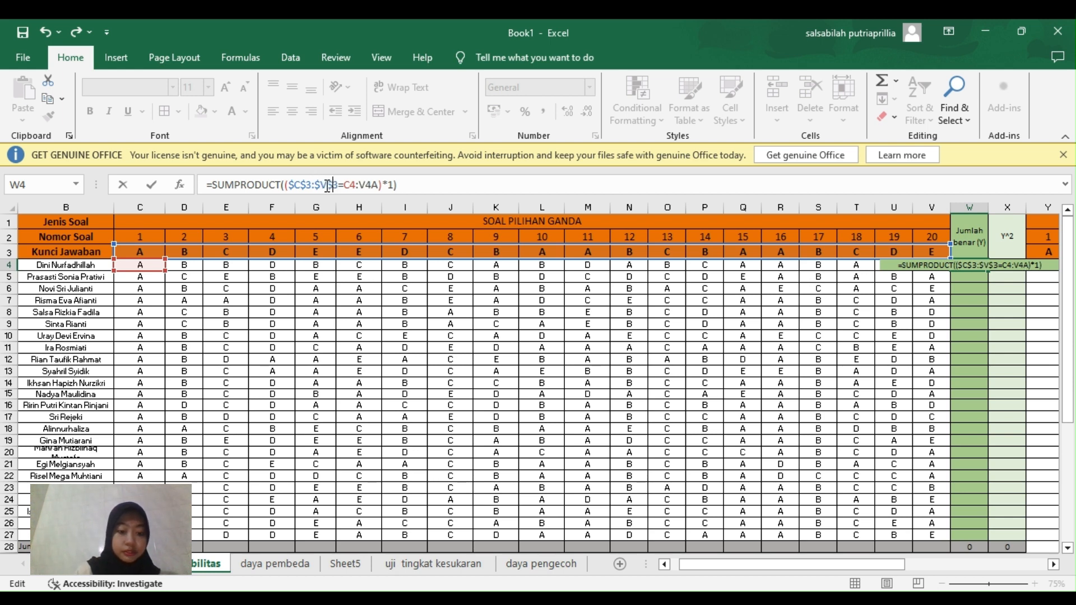
pyautogui.press('Return')
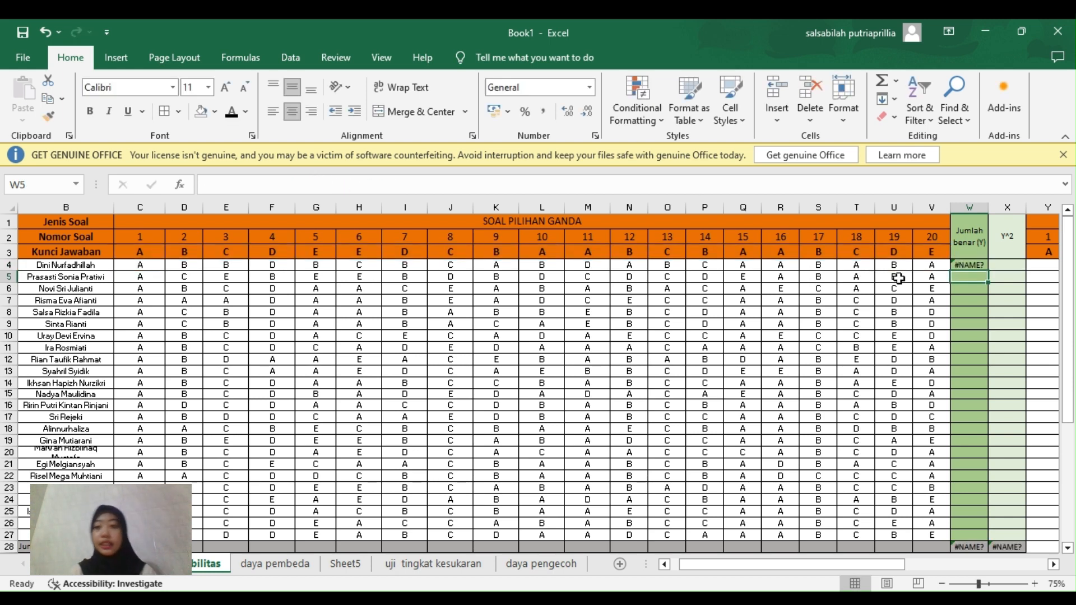
# Correct W4 to =SUMPRODUCT(($C$3:$V$3=C4:V4)*1) by removing the stray A, and fill it down to W27.
pyautogui.click(965, 261)
pyautogui.click(374, 184)
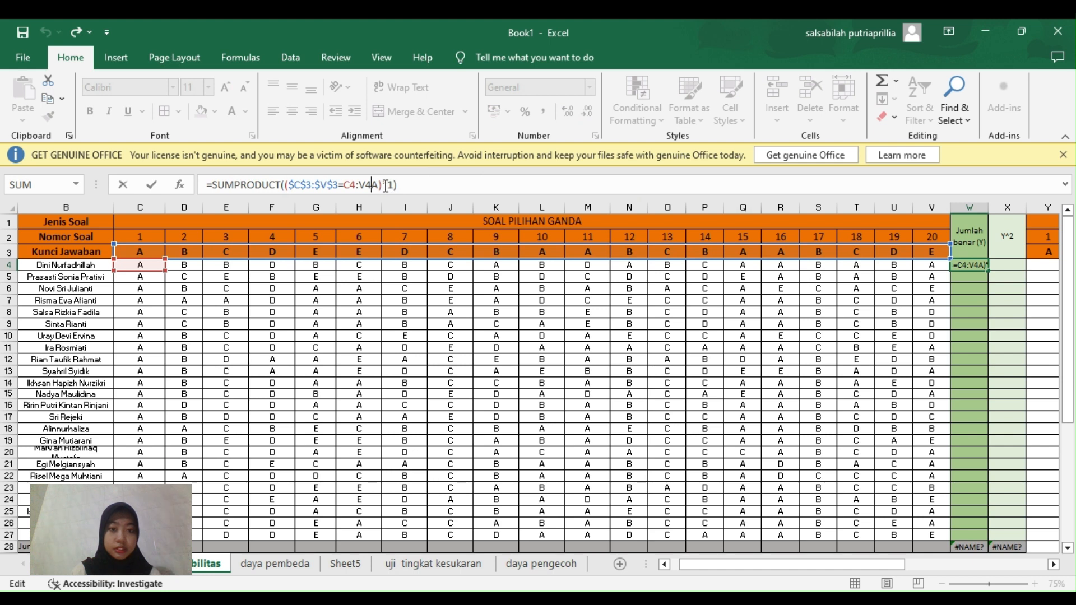
pyautogui.click(406, 185)
pyautogui.press('BackSpace')
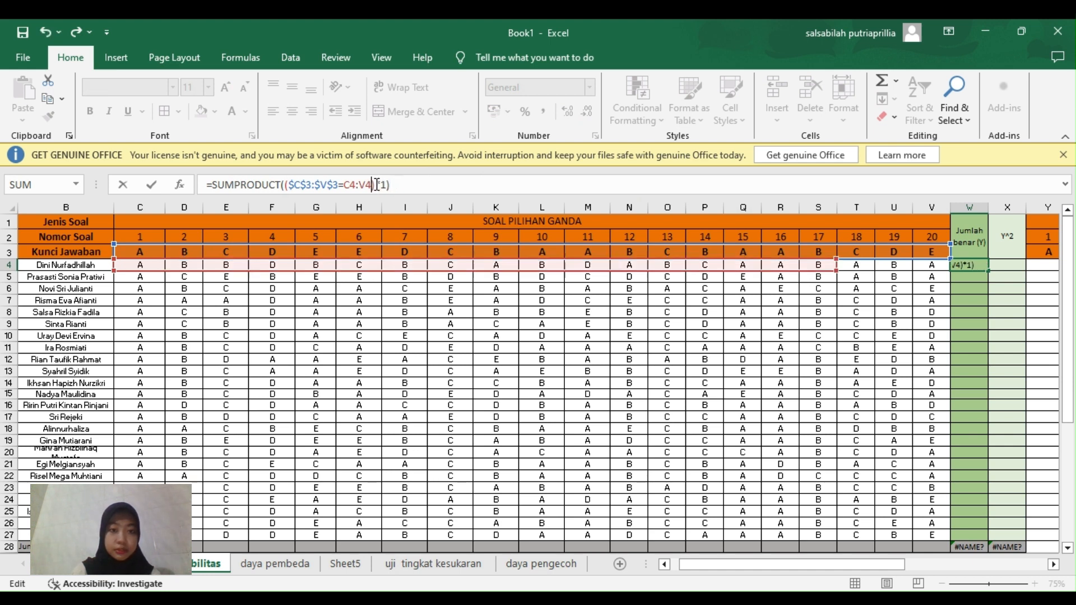
pyautogui.press('Return')
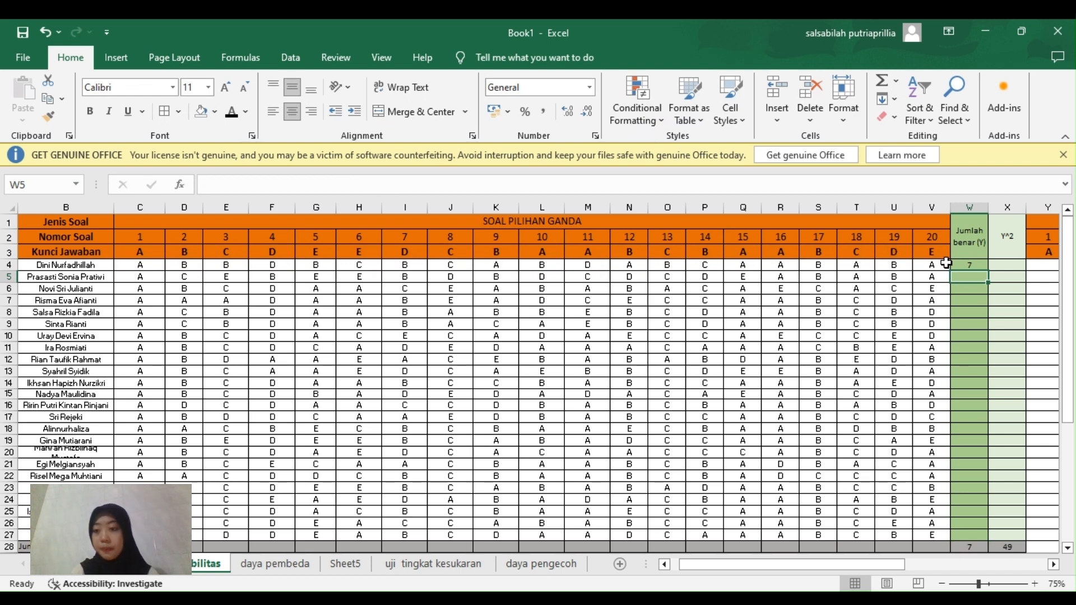
pyautogui.click(965, 265)
pyautogui.moveTo(988, 270); pyautogui.dragTo(983, 539)
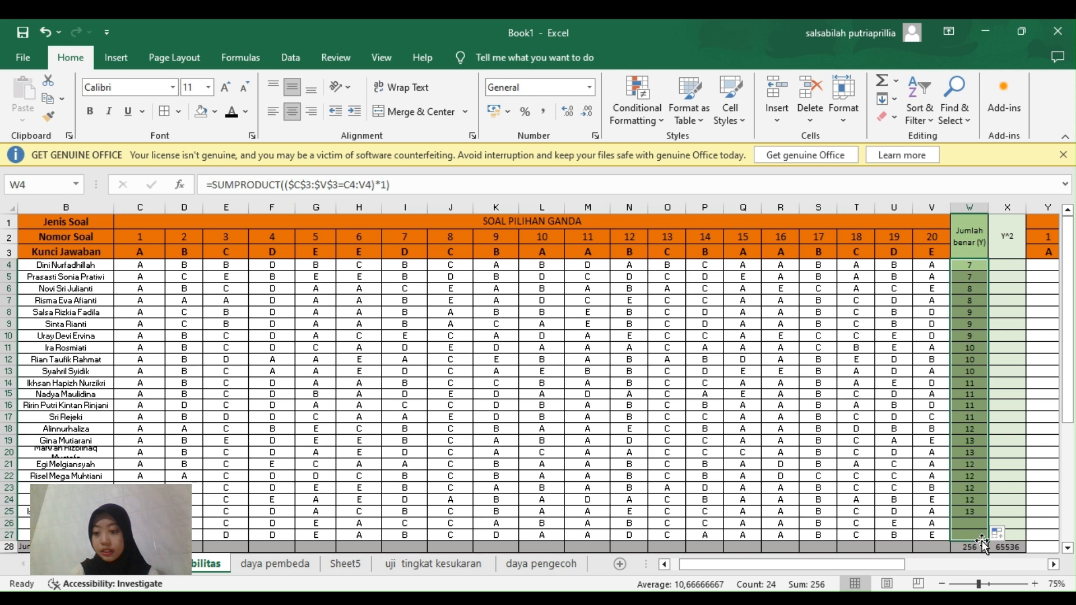
# Enter =W4^2 in X4 under Y^2 and fill the formula down to X27.
pyautogui.click(1011, 269)
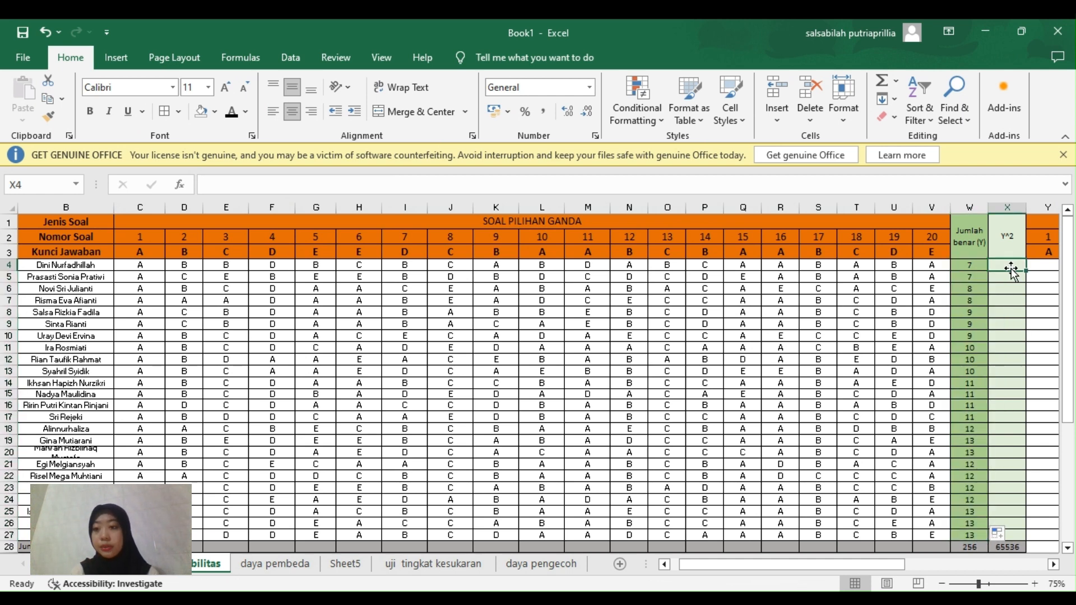
pyautogui.write('=SU')
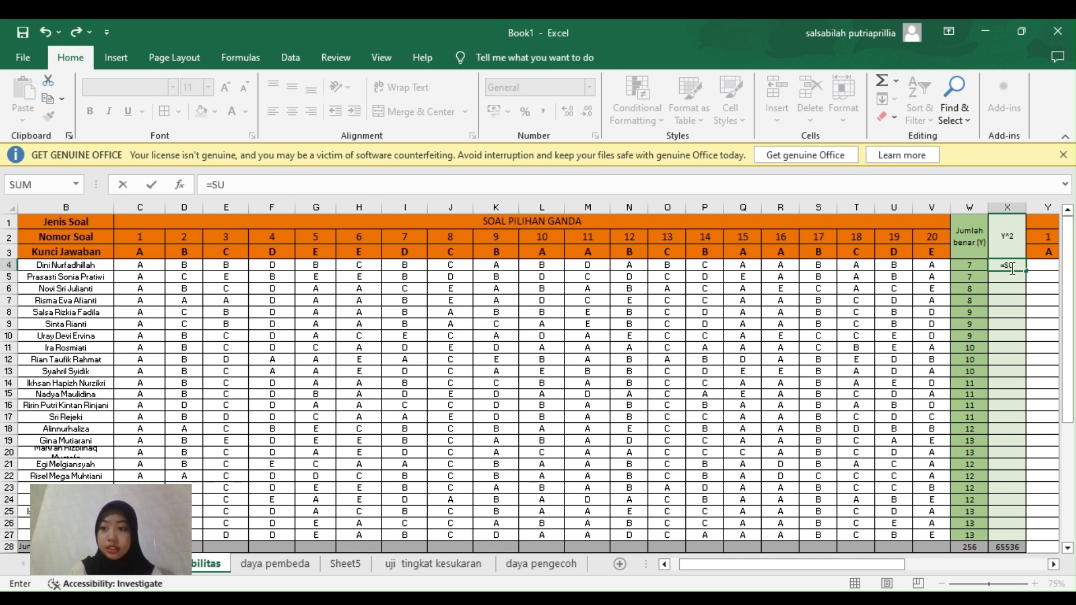
pyautogui.click(966, 265)
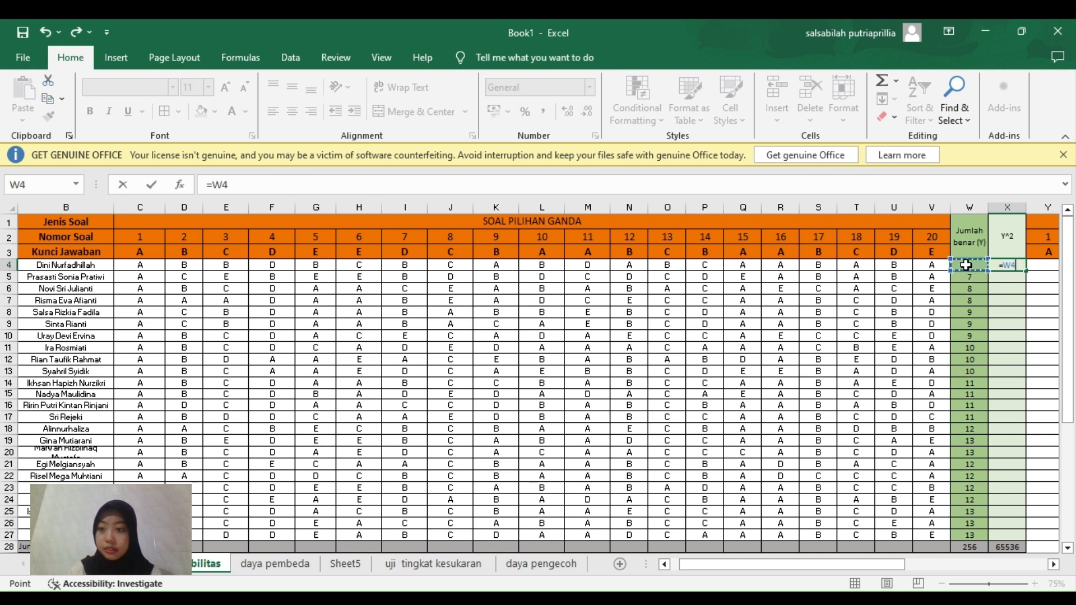
pyautogui.write('^2')
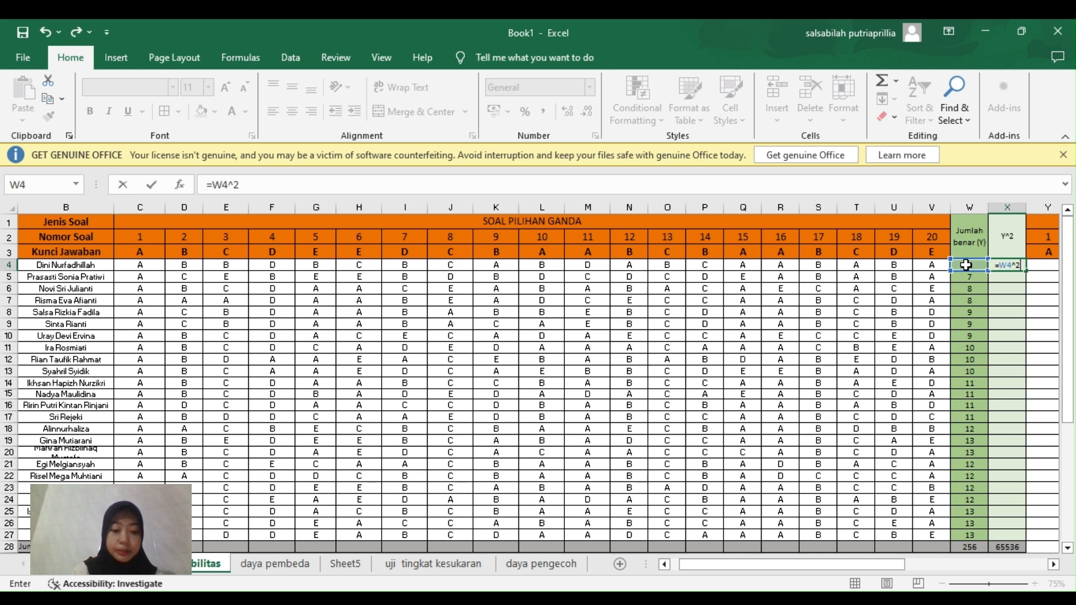
pyautogui.press('Return')
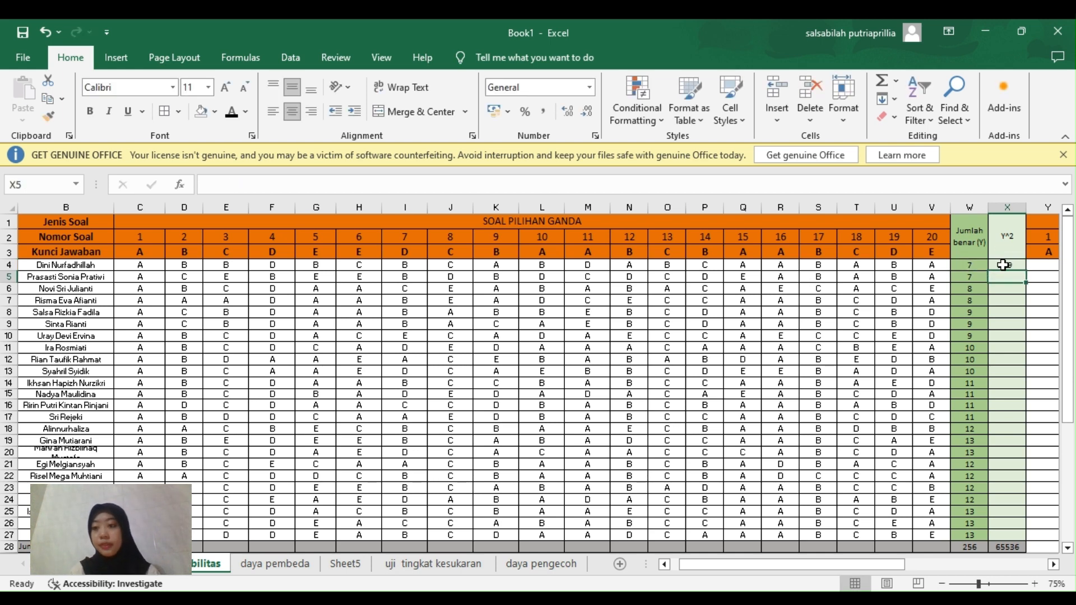
pyautogui.click(1006, 265)
pyautogui.moveTo(1027, 272); pyautogui.dragTo(1026, 537)
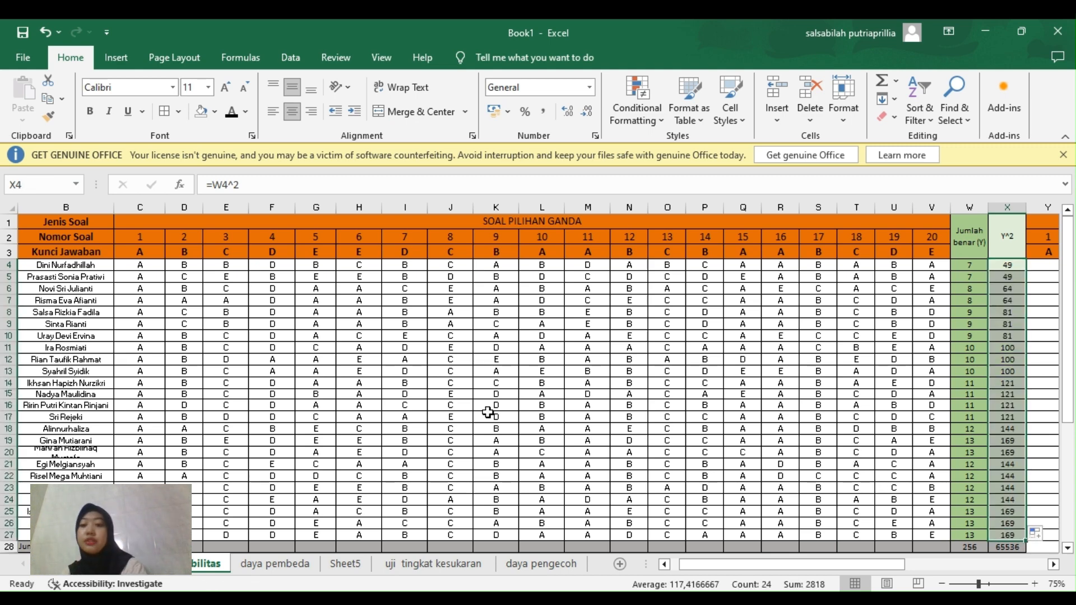
# Start a COUNTIF formula in C28 over question 1's student answers in C4:C27.
pyautogui.scroll(-2, 418, 414)
pyautogui.hscroll(-1, 419, 417)
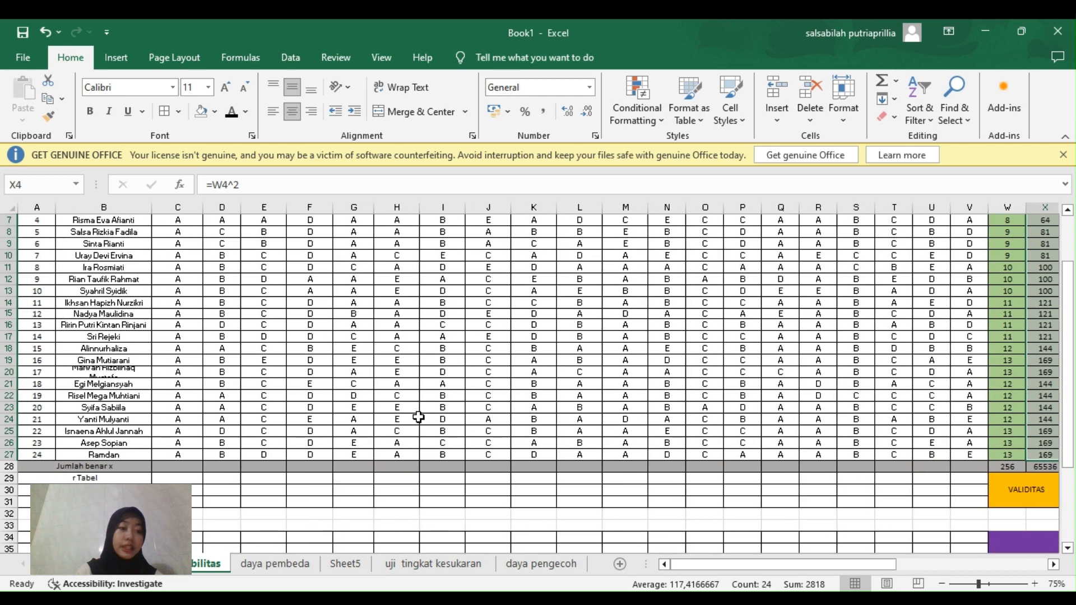
pyautogui.scroll(2, 268, 352)
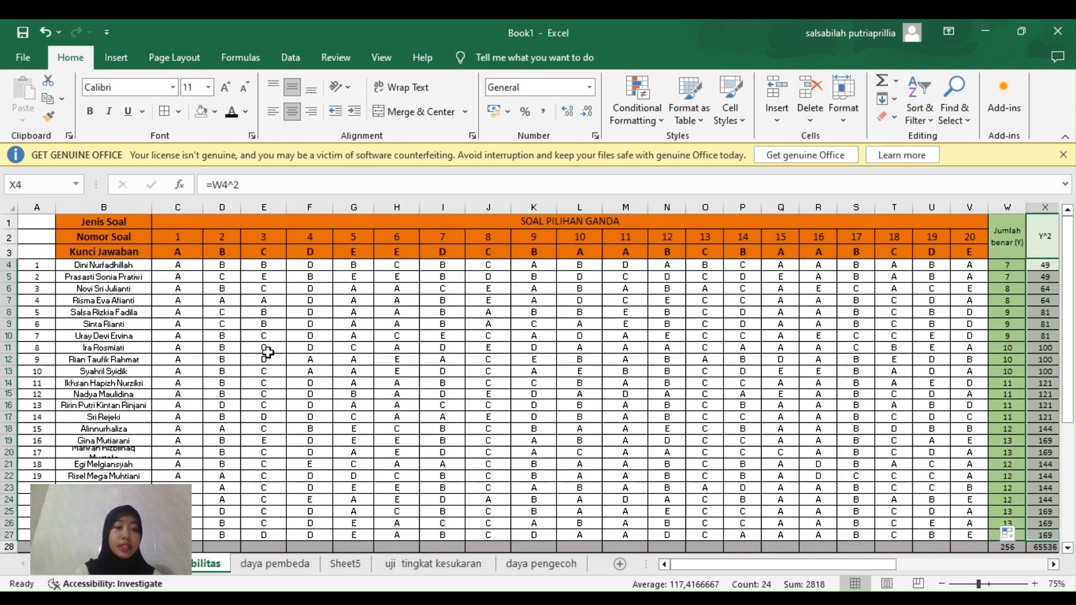
pyautogui.scroll(-1, 268, 353)
pyautogui.scroll(1, 268, 352)
pyautogui.scroll(-1, 268, 352)
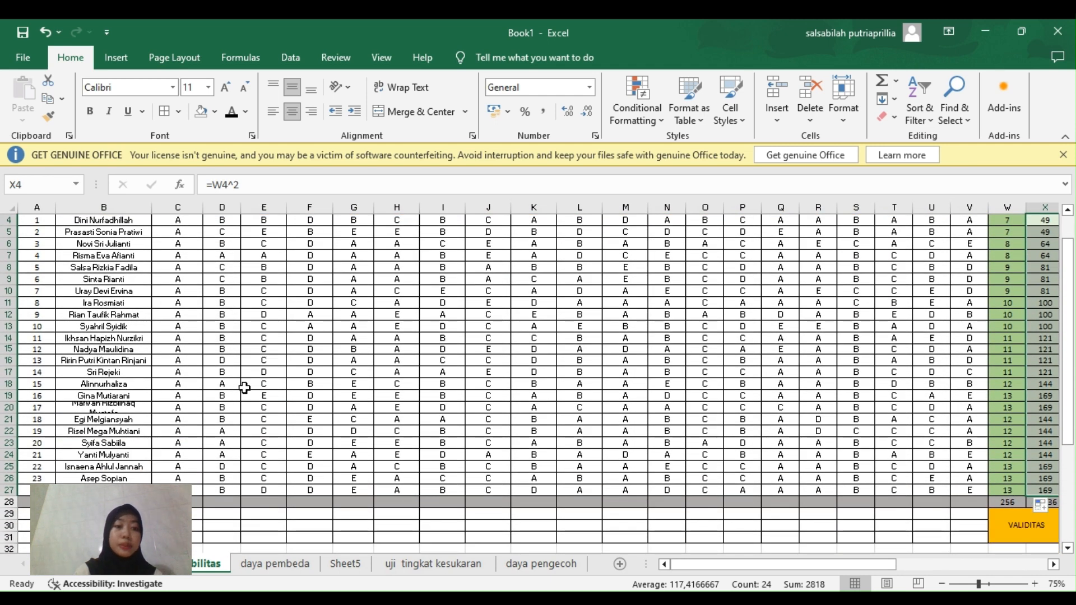
pyautogui.click(194, 501)
pyautogui.write('=COUNT')
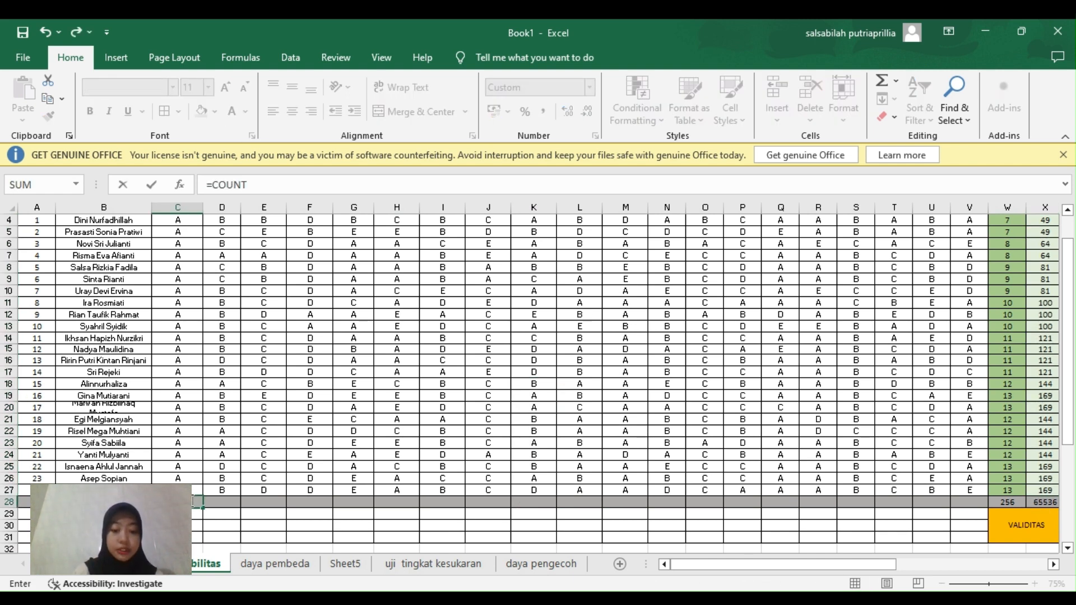
pyautogui.write('IF(')
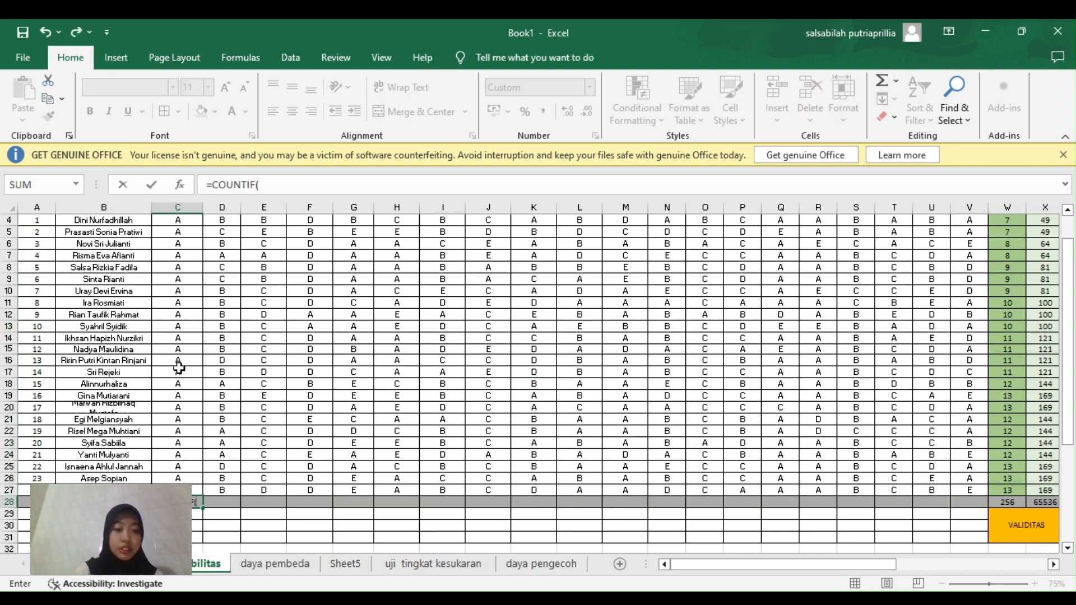
pyautogui.scroll(1, 180, 368)
pyautogui.moveTo(190, 268); pyautogui.dragTo(198, 507)
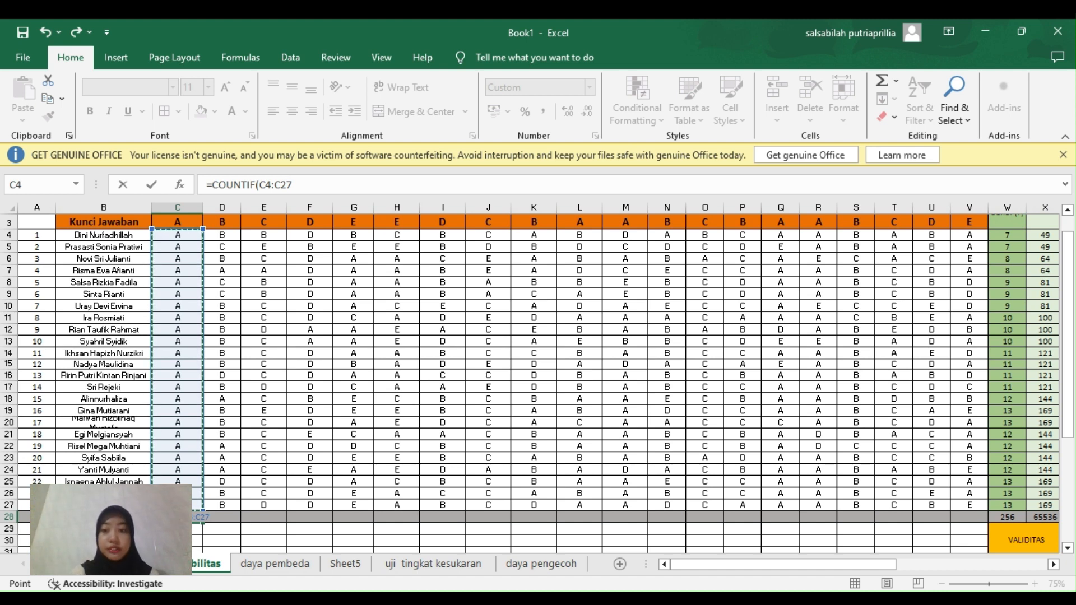
# Complete C28 as =COUNTIF(C4:C27;C3) with the answer key as criterion, and fill it across to V28.
pyautogui.write(';')
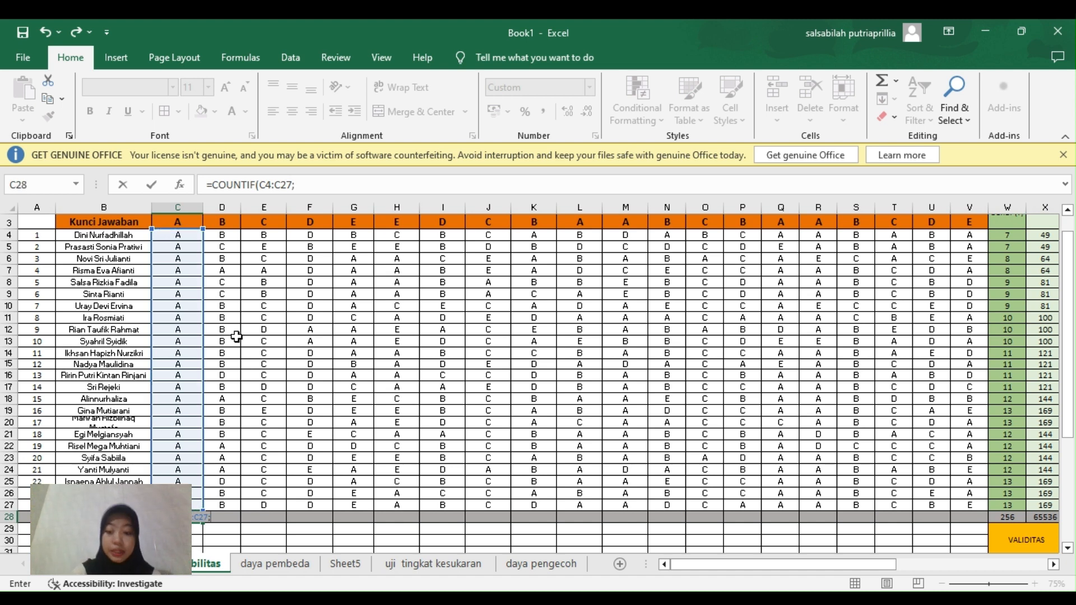
pyautogui.click(190, 223)
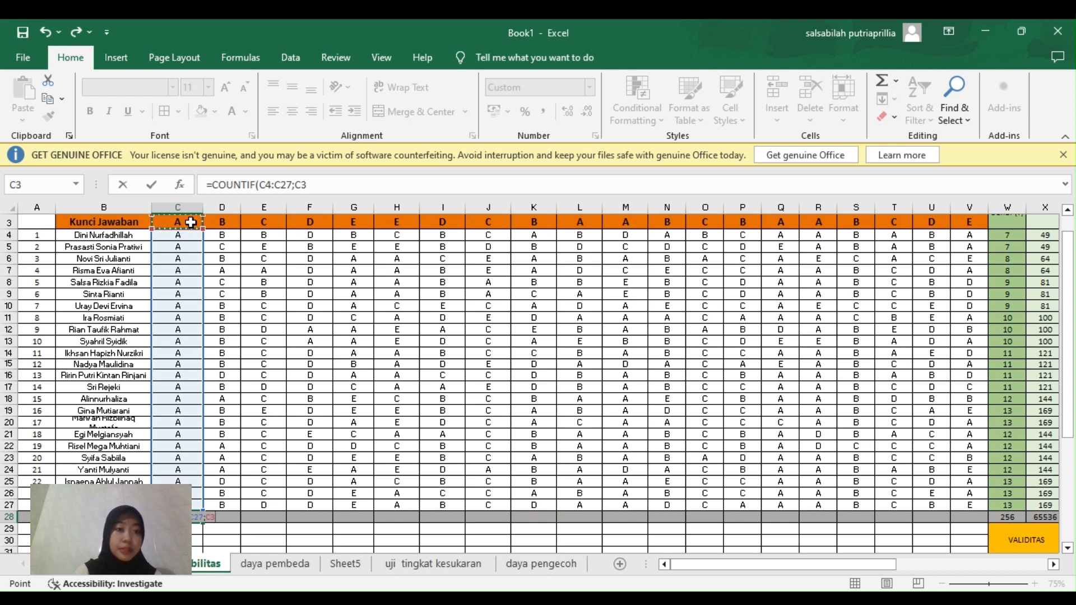
pyautogui.click(311, 179)
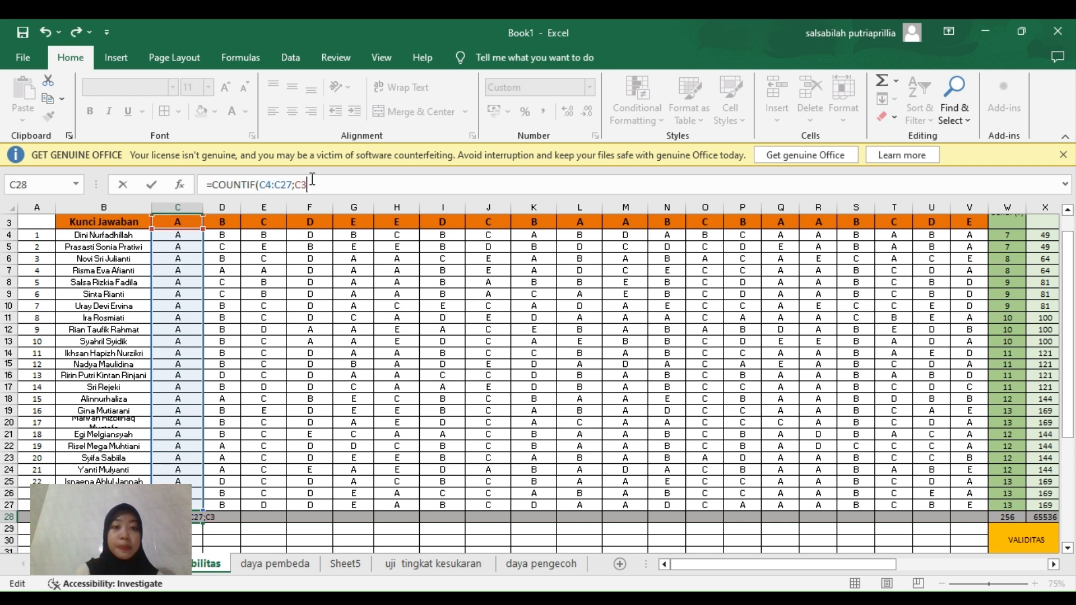
pyautogui.write(')')
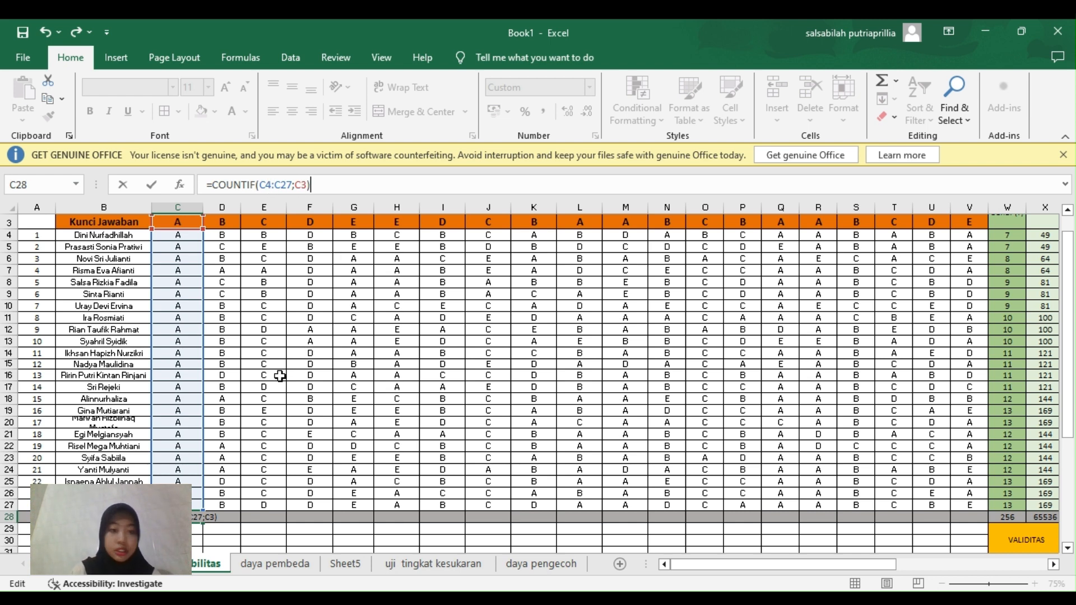
pyautogui.hotkey('ctrl', 'Return')
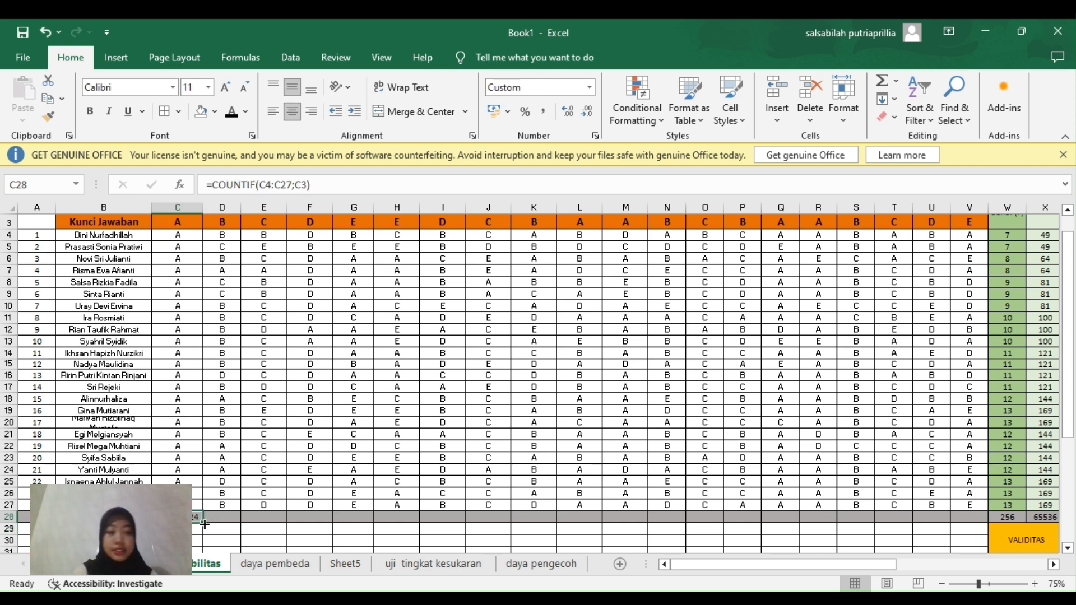
pyautogui.moveTo(203, 520); pyautogui.dragTo(790, 519)
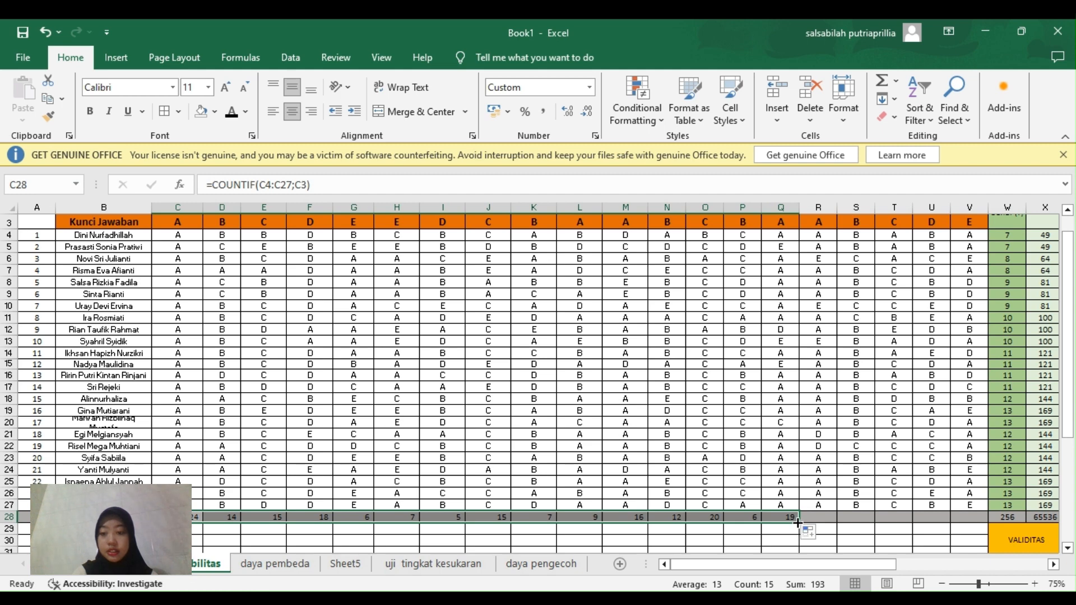
pyautogui.moveTo(798, 522); pyautogui.dragTo(991, 520)
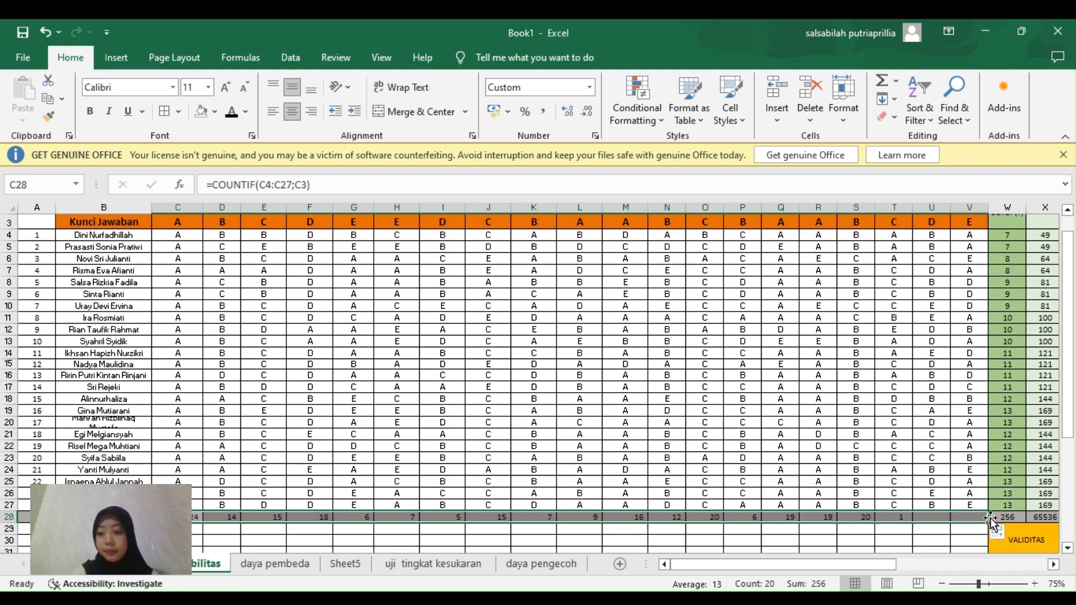
# Write =IF(C3=C4;1;0) in Y4 to score the first student's question 1 answer against the key.
pyautogui.hscroll(3, 847, 419)
pyautogui.hscroll(5, 848, 418)
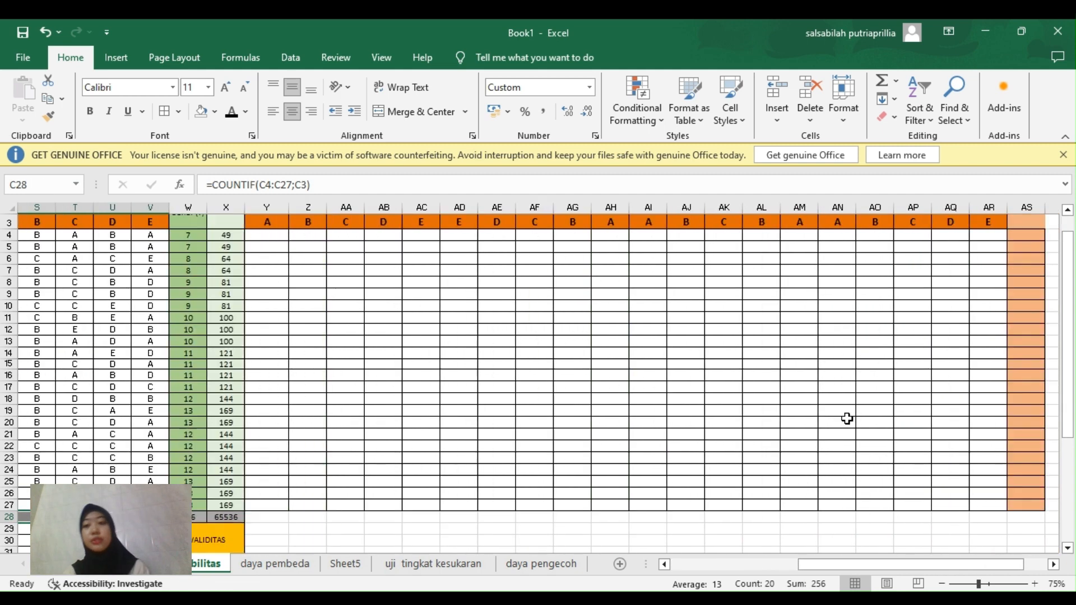
pyautogui.hscroll(-1, 847, 418)
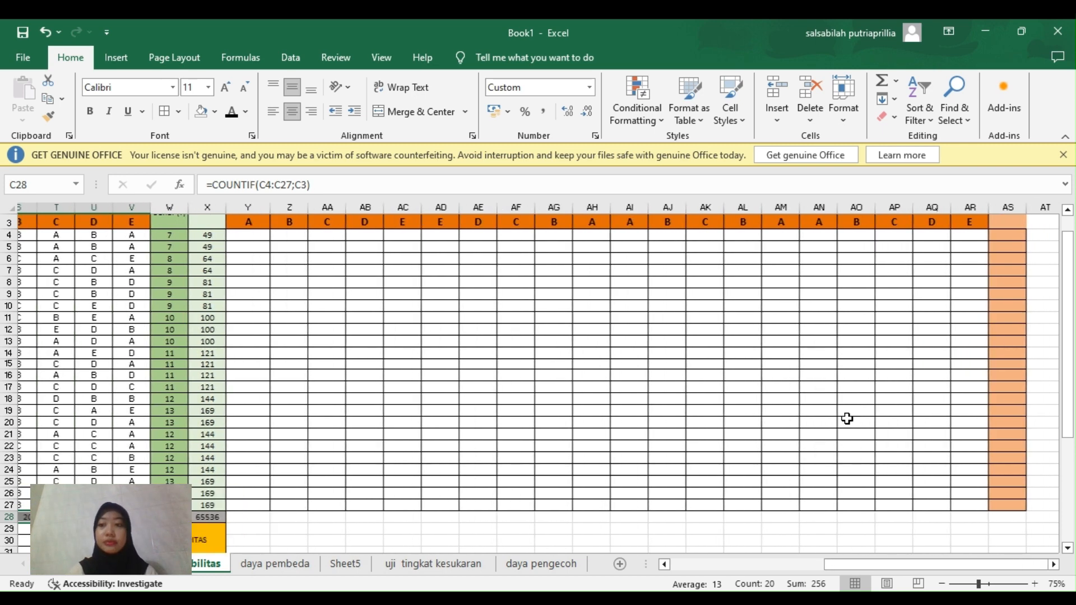
pyautogui.scroll(1, 847, 419)
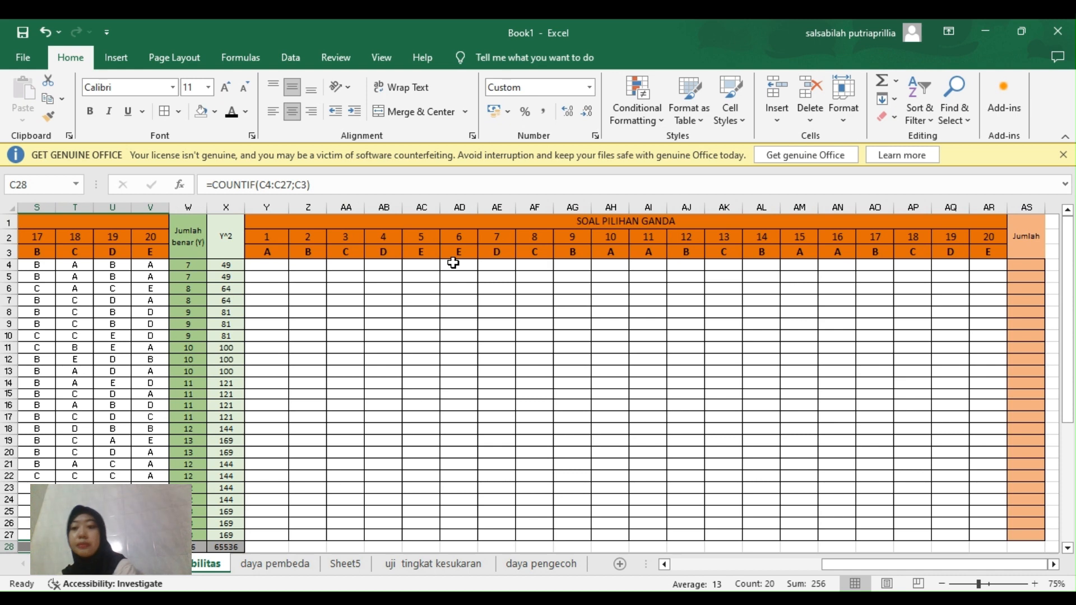
pyautogui.click(271, 267)
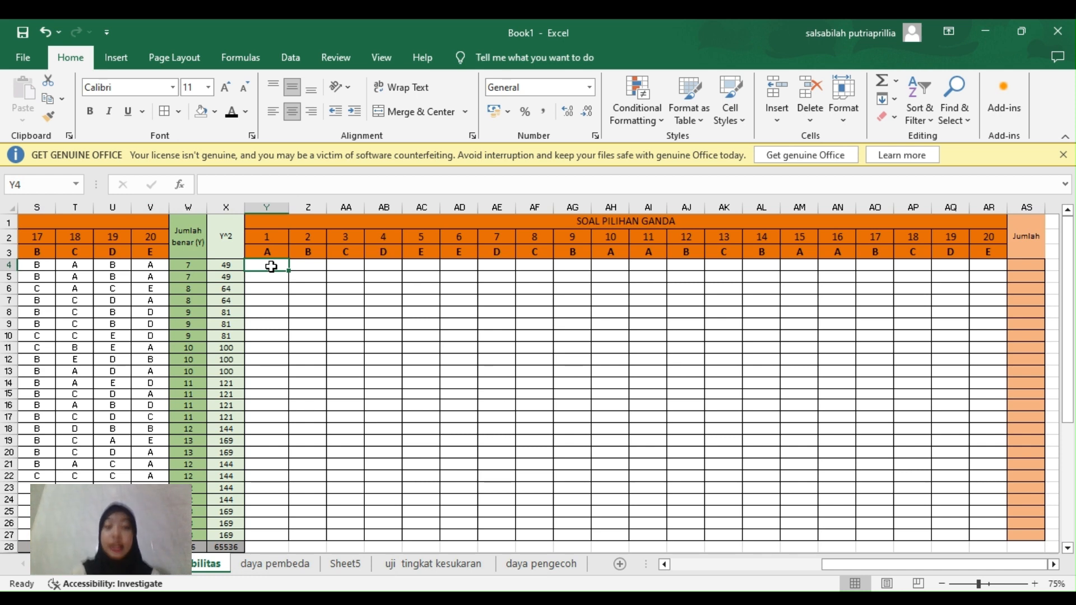
pyautogui.write('=')
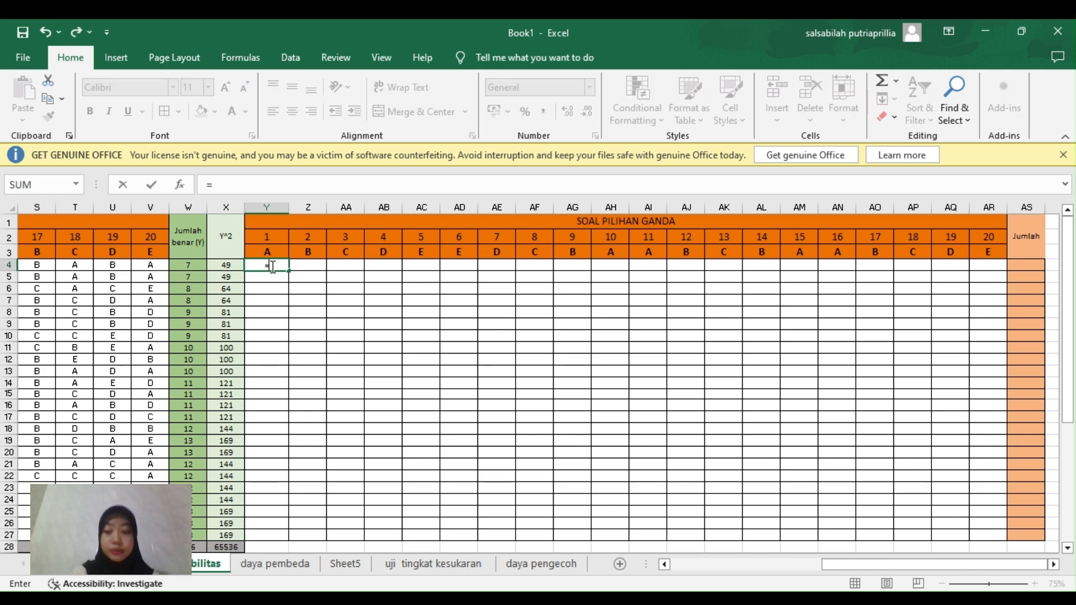
pyautogui.write('I')
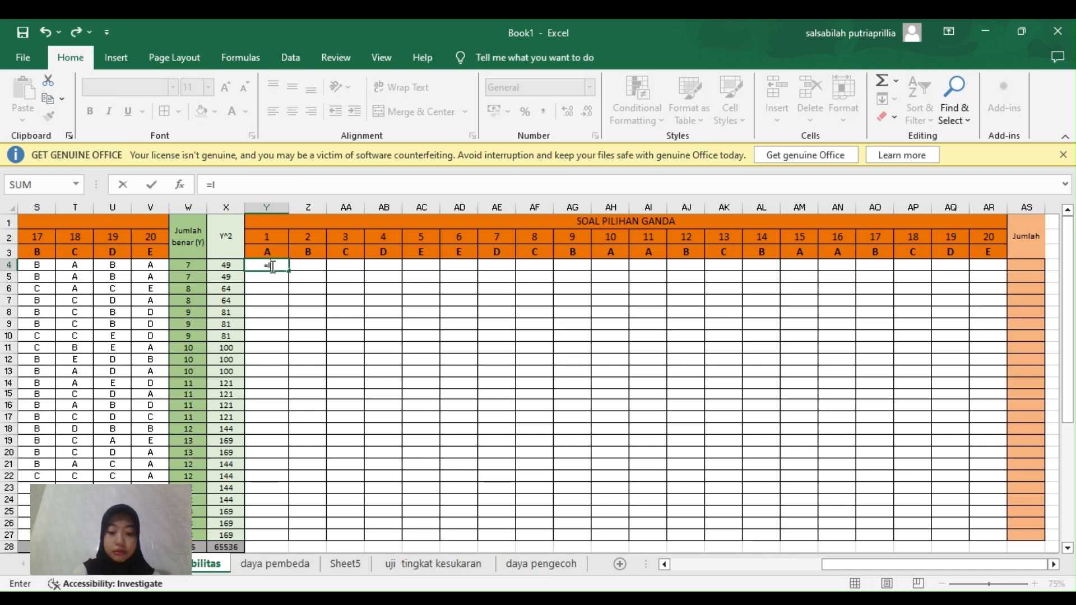
pyautogui.write('F(')
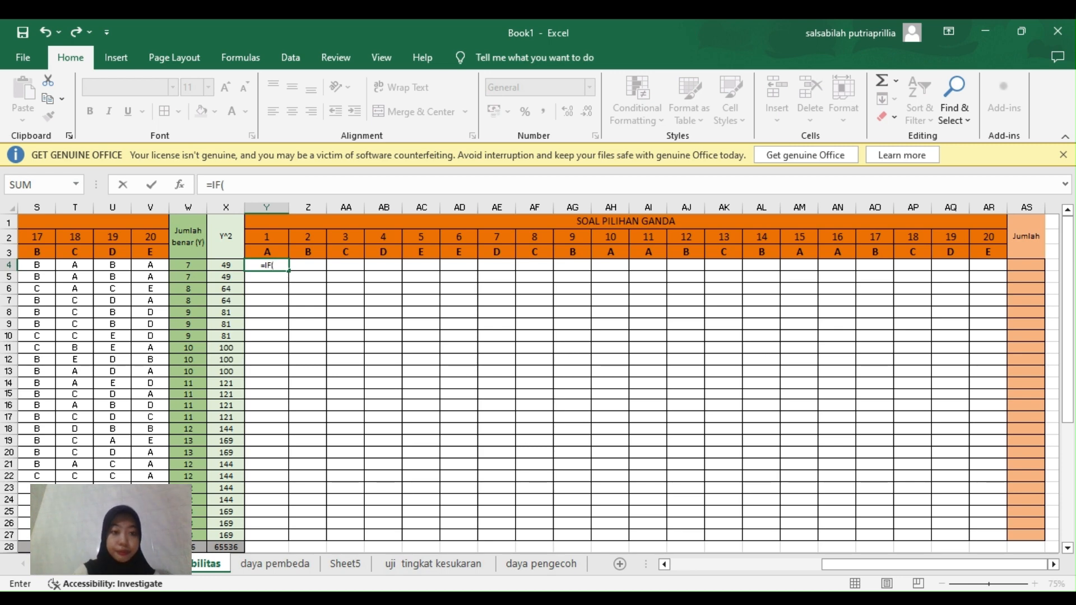
pyautogui.hscroll(-6, 199, 315)
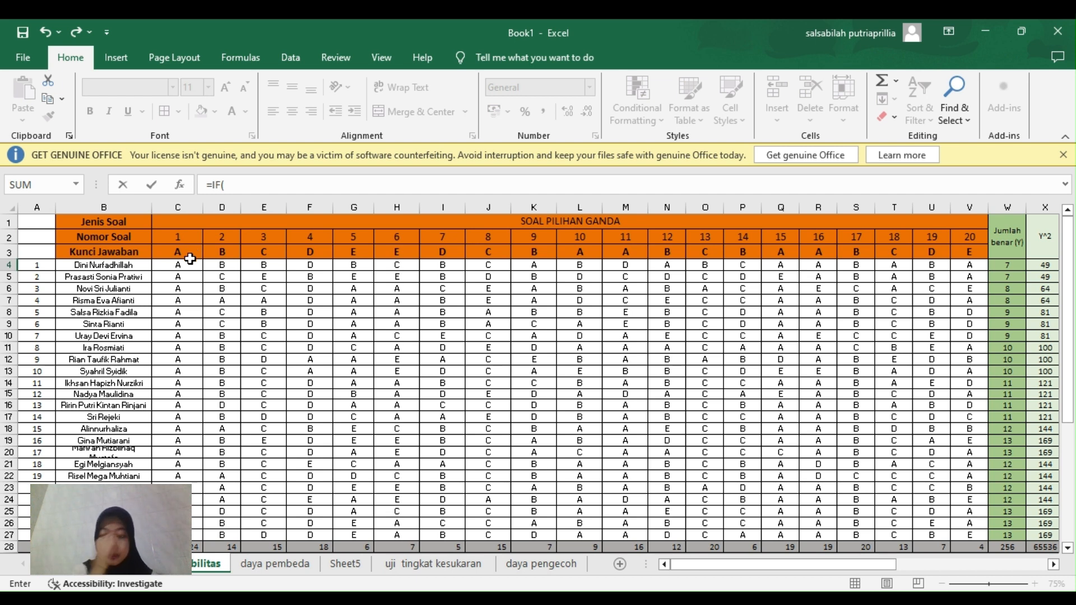
pyautogui.click(190, 253)
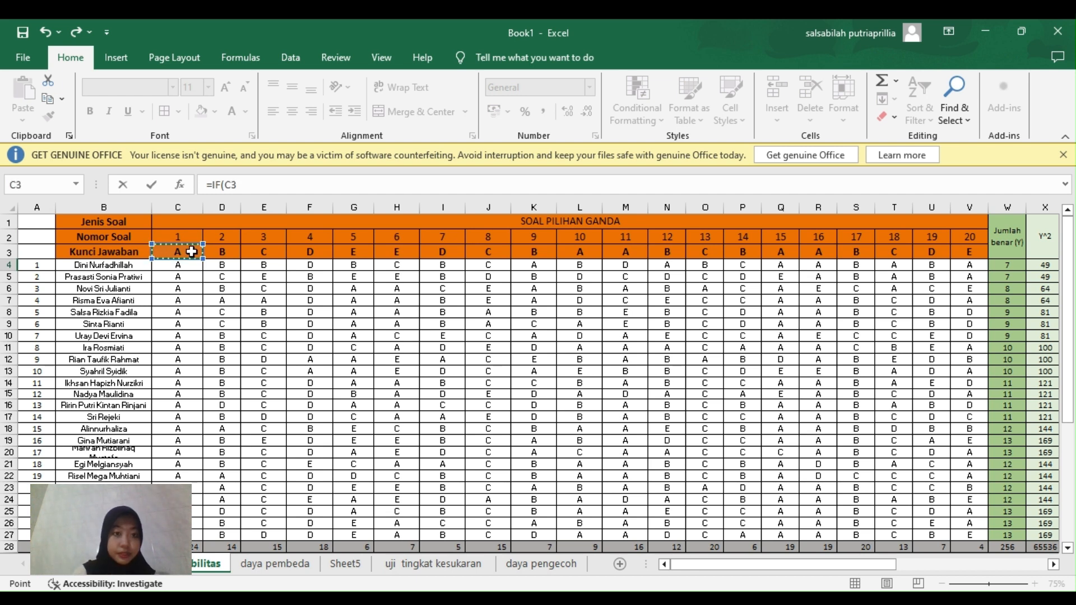
pyautogui.write('=')
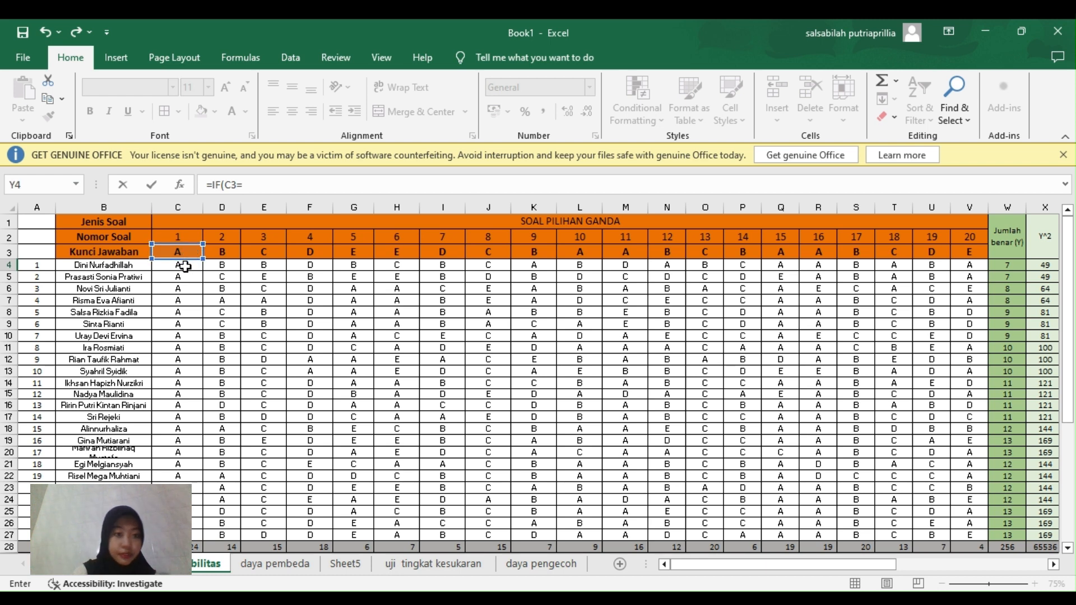
pyautogui.click(186, 267)
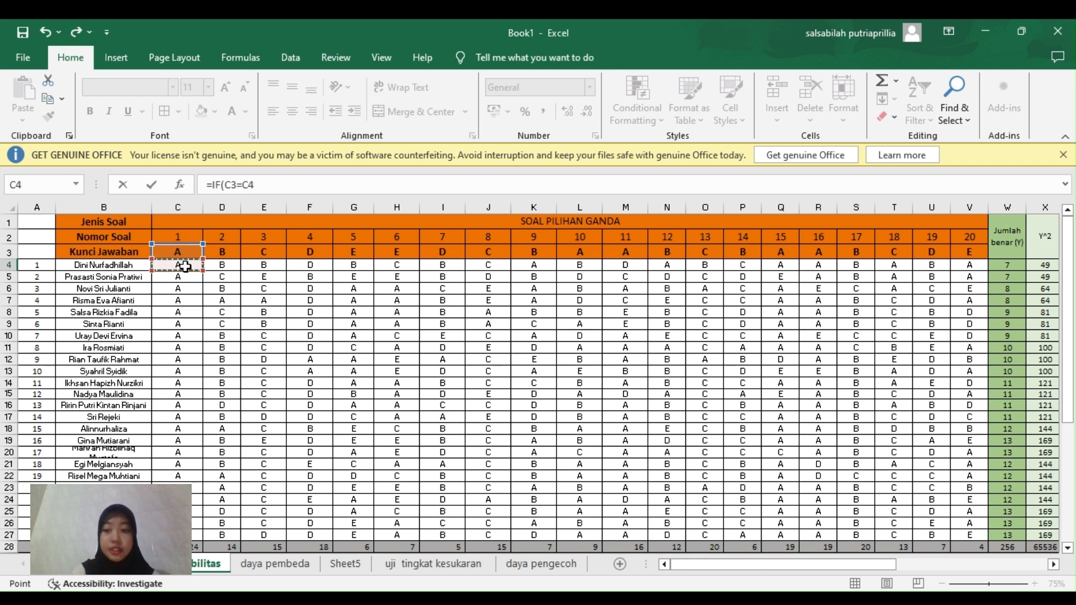
pyautogui.write(';')
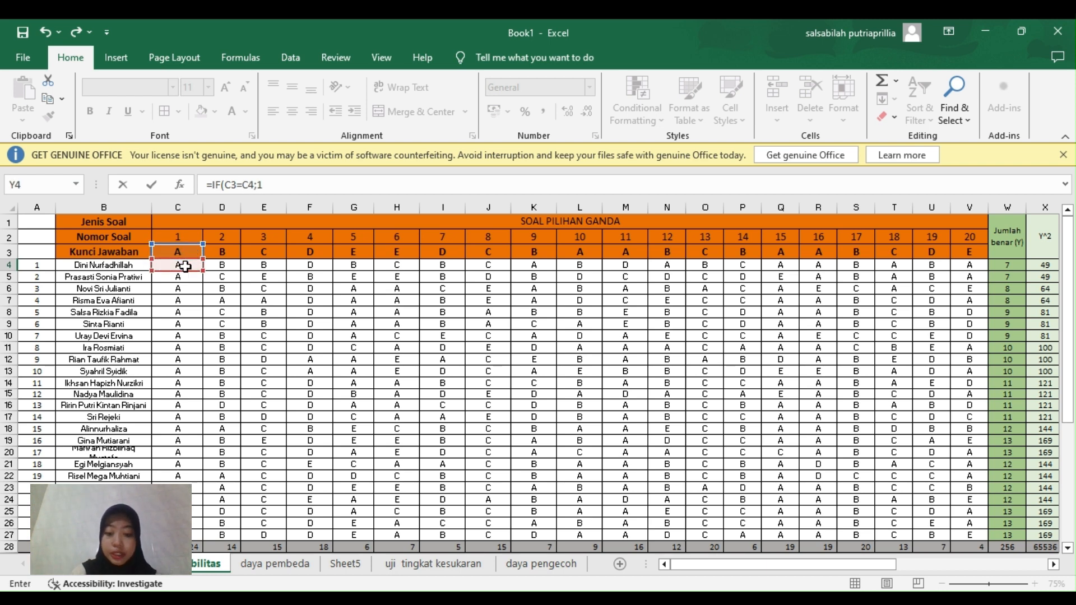
pyautogui.write('1;0')
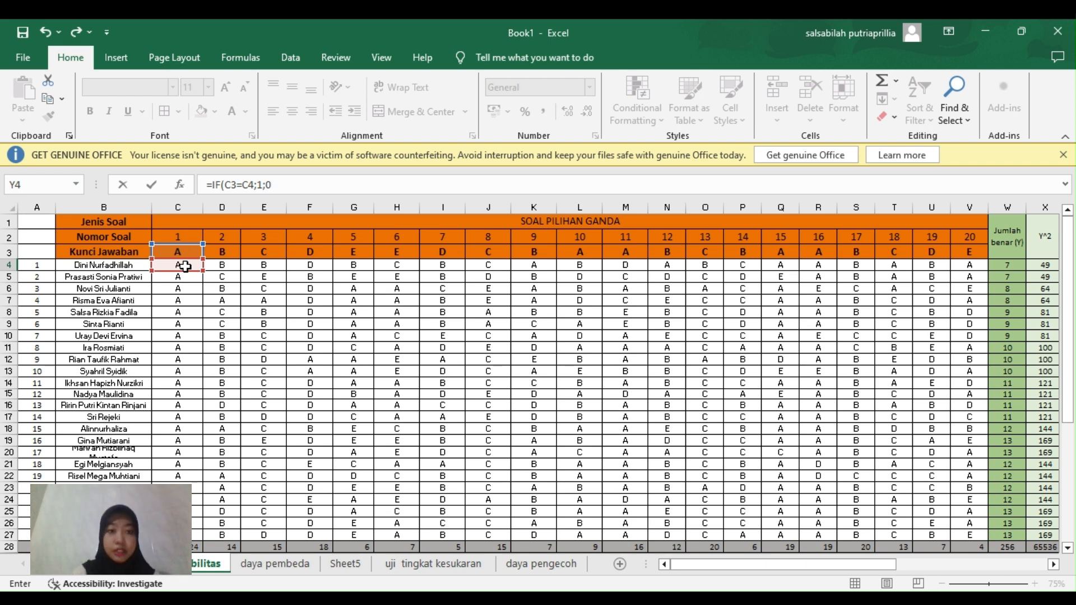
pyautogui.write(')')
# Make the key reference absolute as $C$3 in the IF formula and enter it in Y4.
pyautogui.click(229, 187)
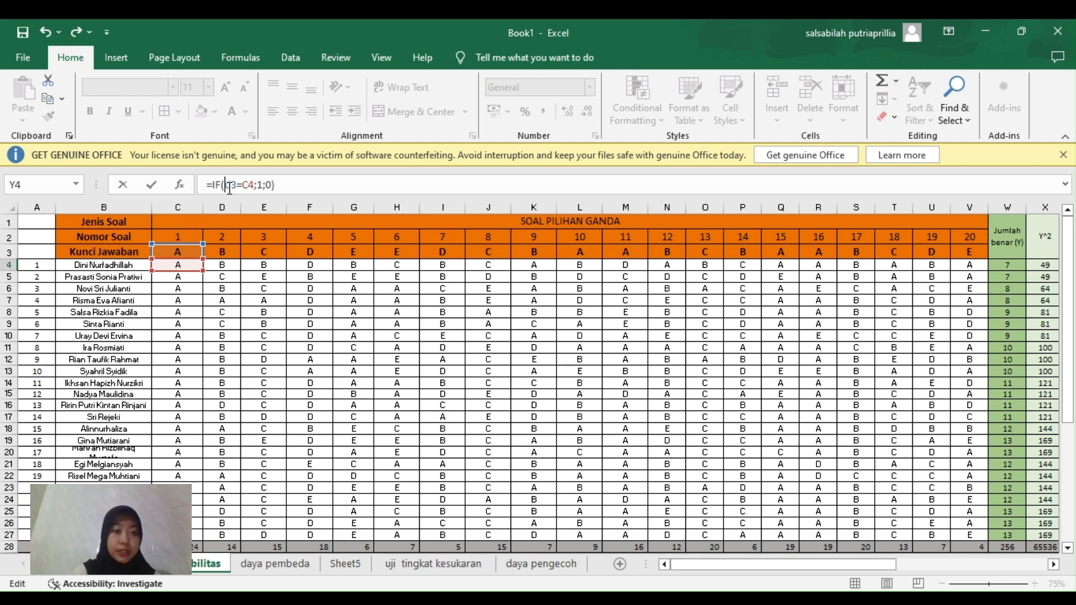
pyautogui.write('$C')
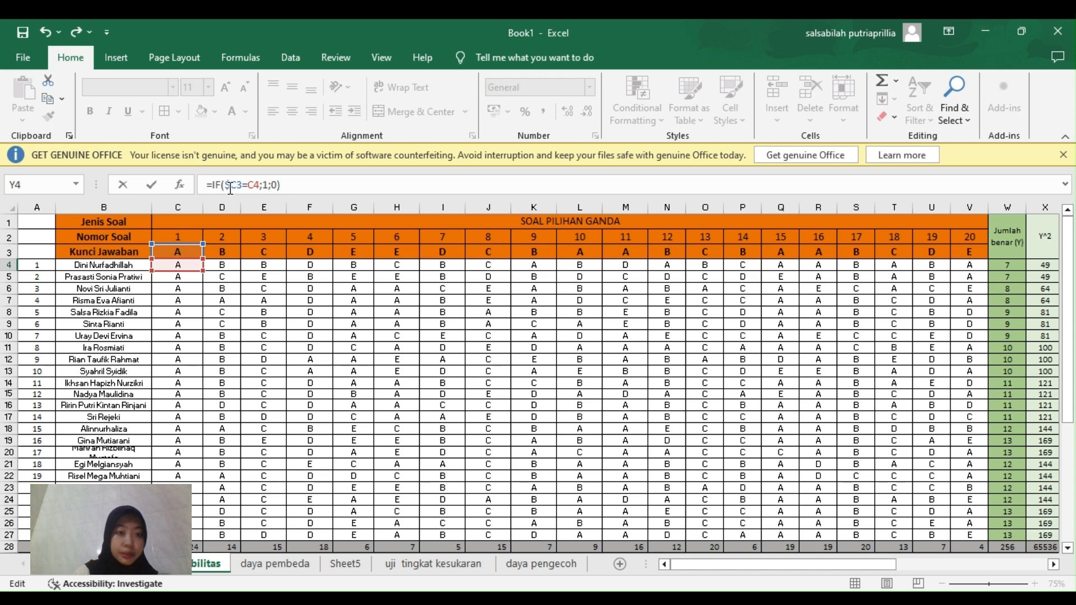
pyautogui.write('$')
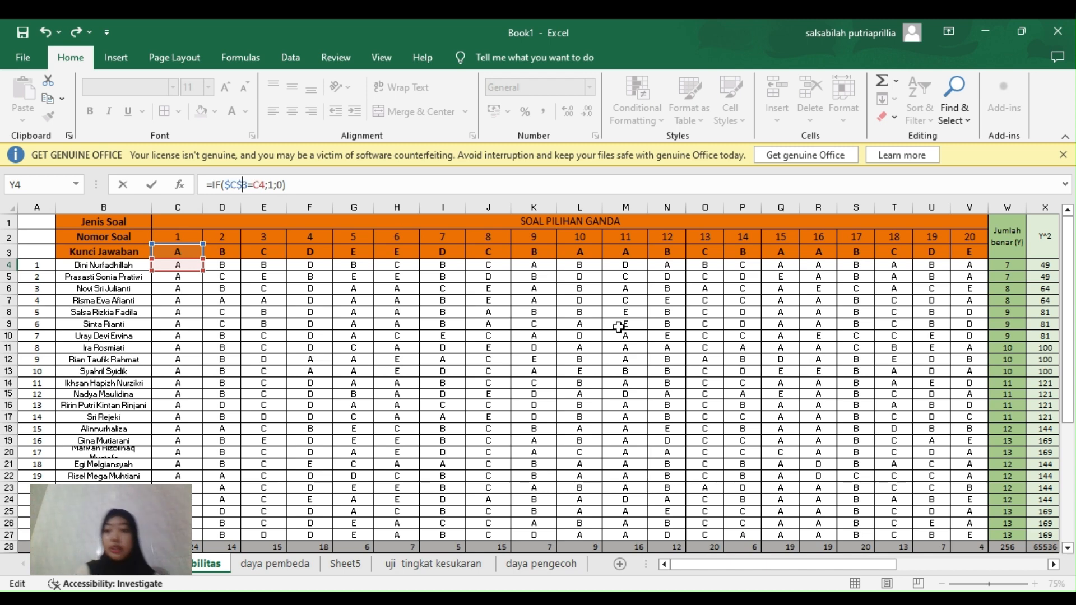
pyautogui.press('Return')
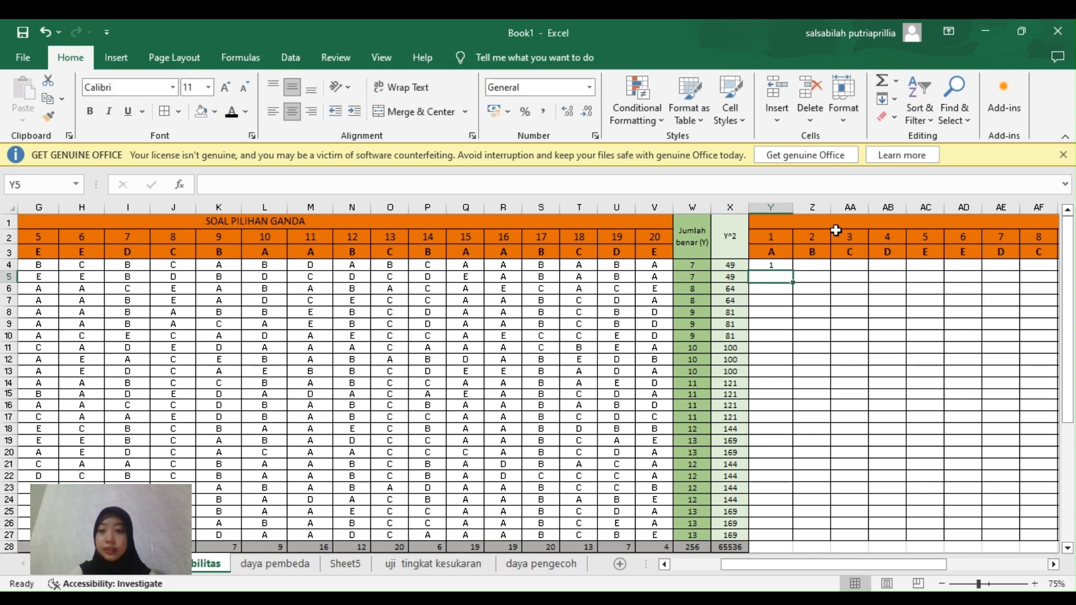
# Fill the Y4 scoring formula across all 20 questions and down all students to cover Y4:AR27.
pyautogui.click(783, 266)
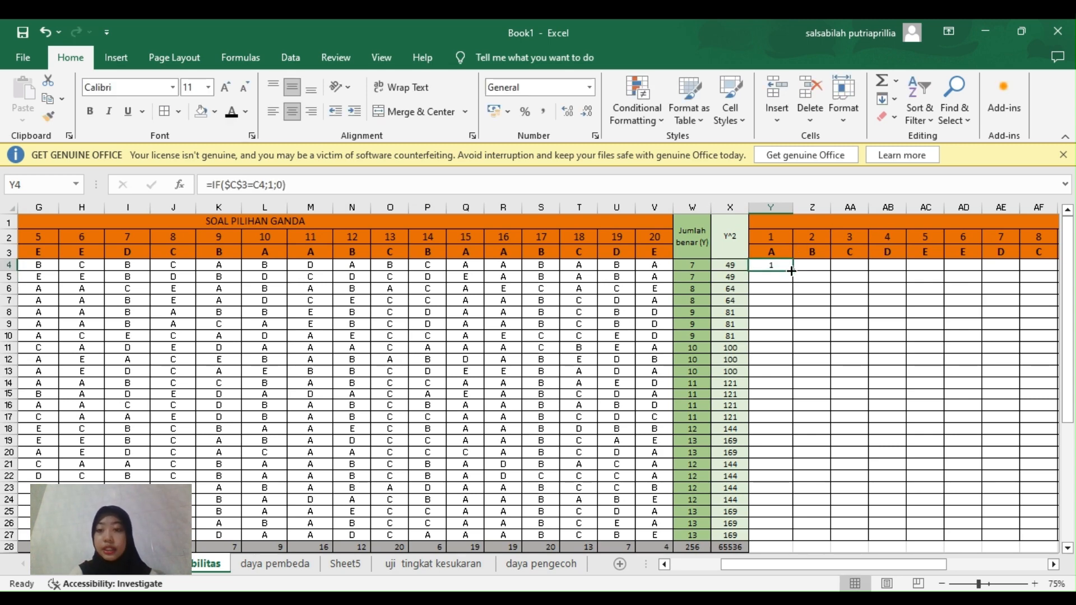
pyautogui.moveTo(791, 271); pyautogui.dragTo(966, 496)
pyautogui.scroll(1, 956, 365)
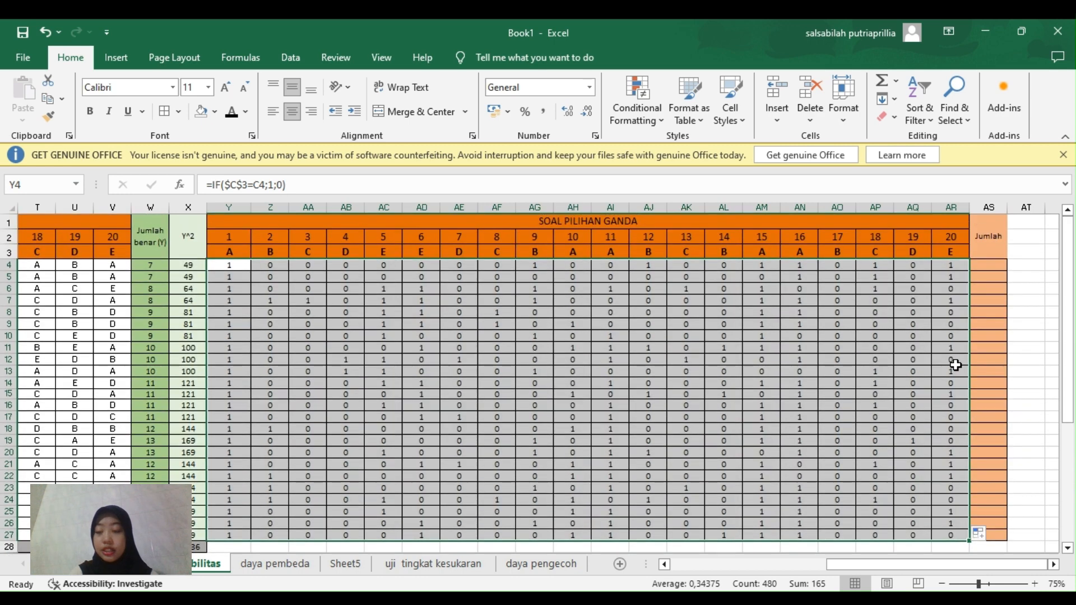
# Enter =SUM(Y4:AR4) in AS4 to total the first student's 1/0 scores in the Jumlah column.
pyautogui.click(990, 267)
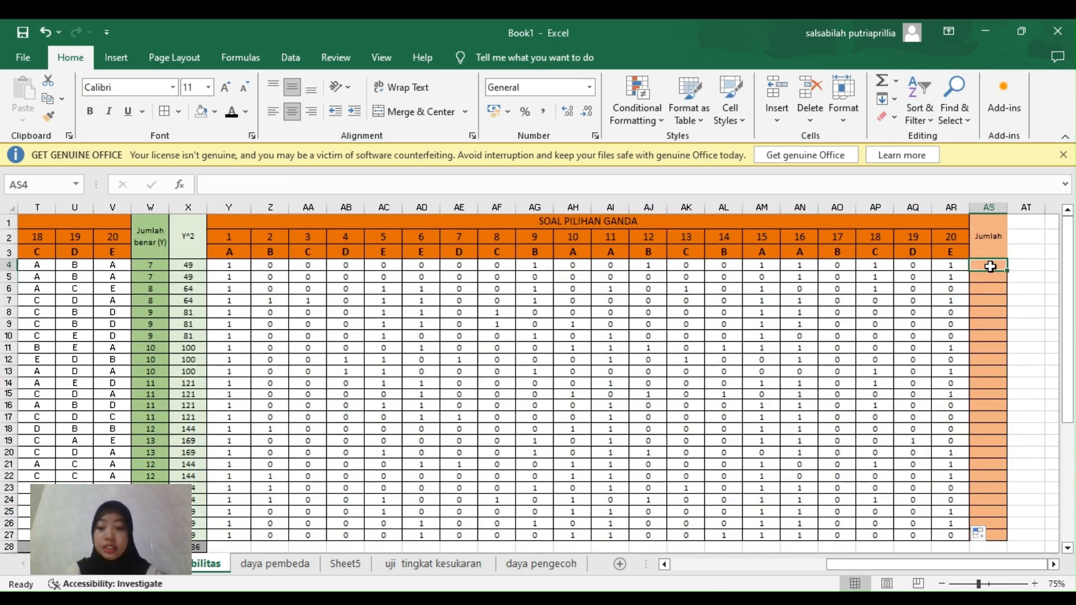
pyautogui.write('=SUM(')
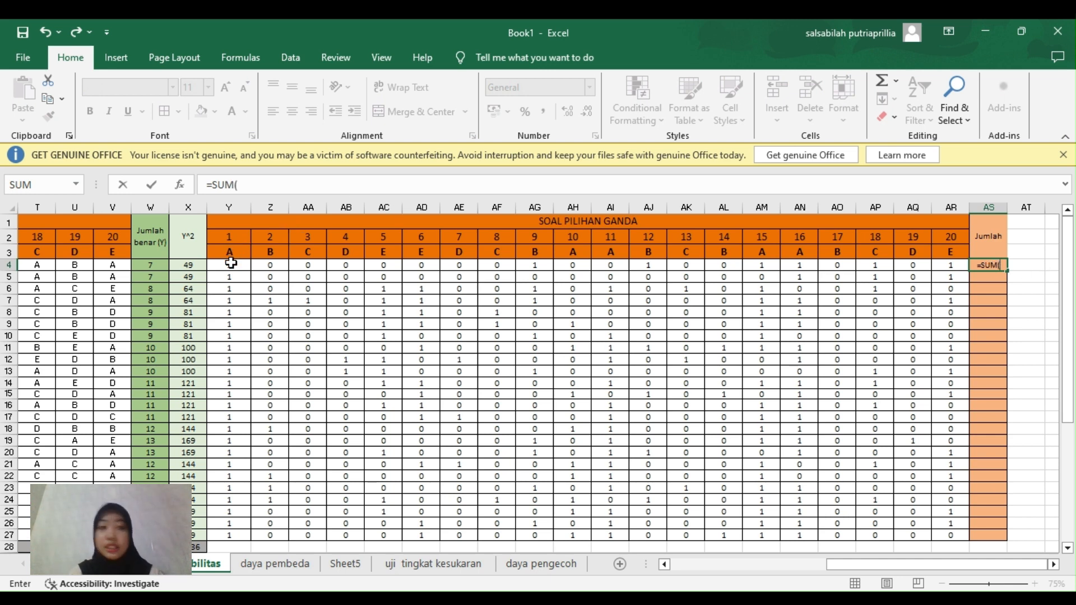
pyautogui.moveTo(231, 265); pyautogui.dragTo(936, 269)
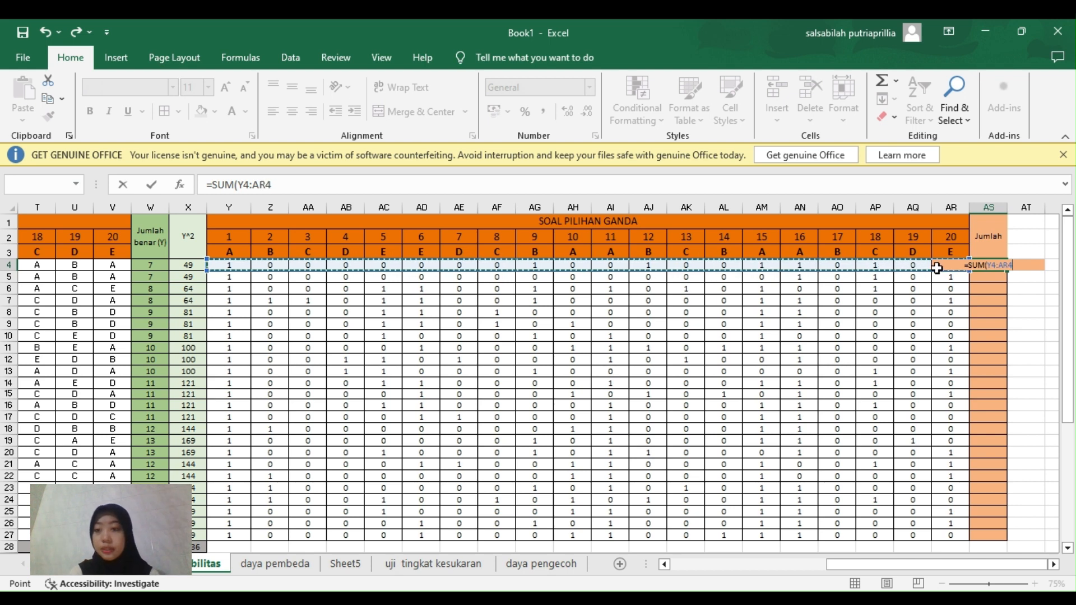
pyautogui.press('Return')
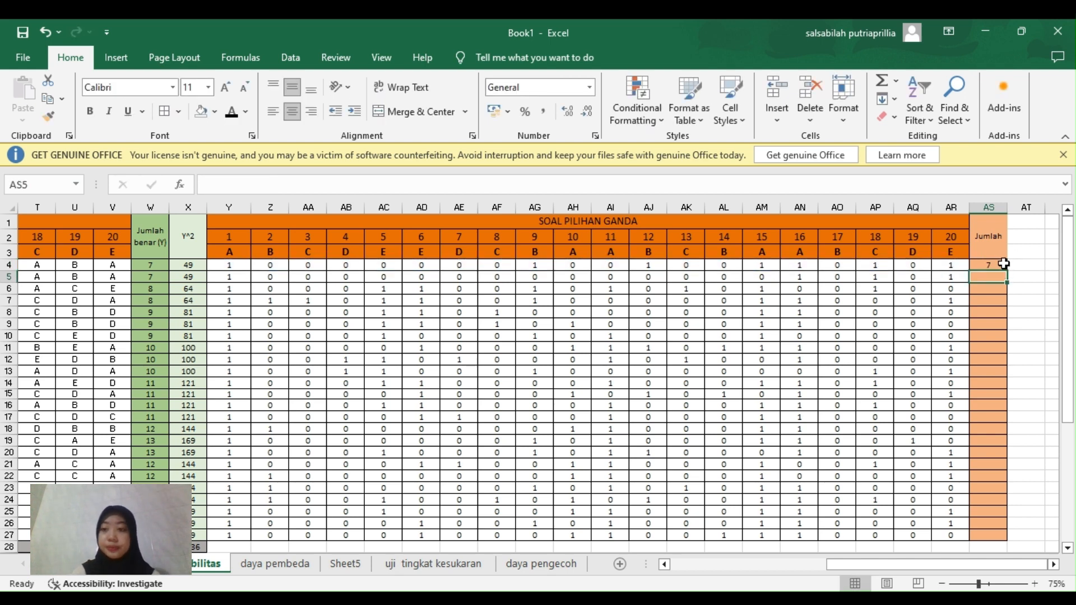
# Fill the AS4 sum formula down the Jumlah column to AS27 for all students.
pyautogui.click(1002, 264)
pyautogui.moveTo(1006, 269); pyautogui.dragTo(1000, 271)
pyautogui.click(1000, 273)
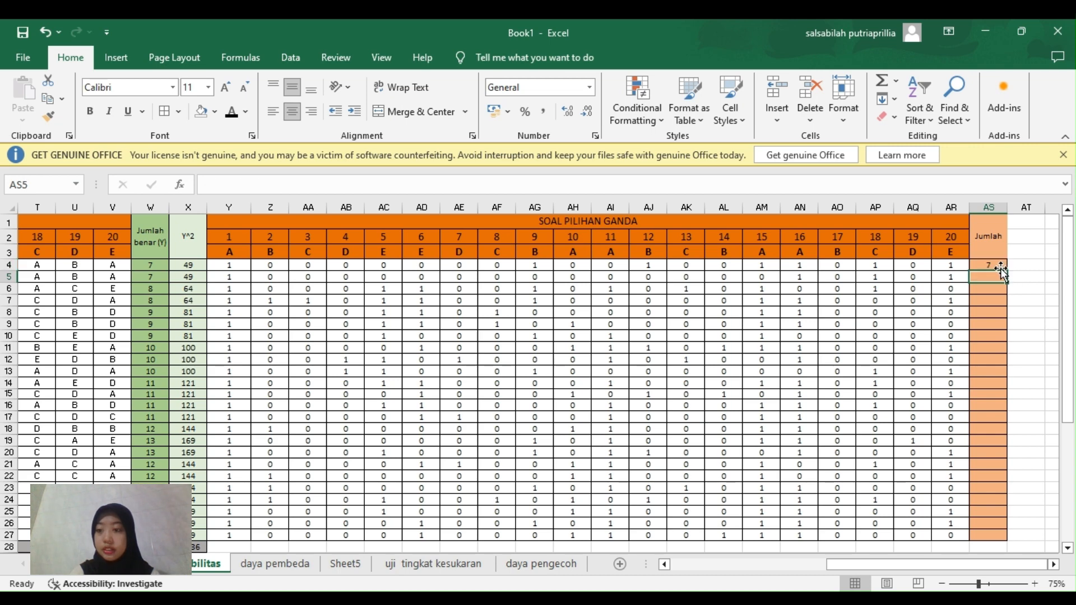
pyautogui.click(1003, 263)
pyautogui.moveTo(1007, 270); pyautogui.dragTo(1006, 513)
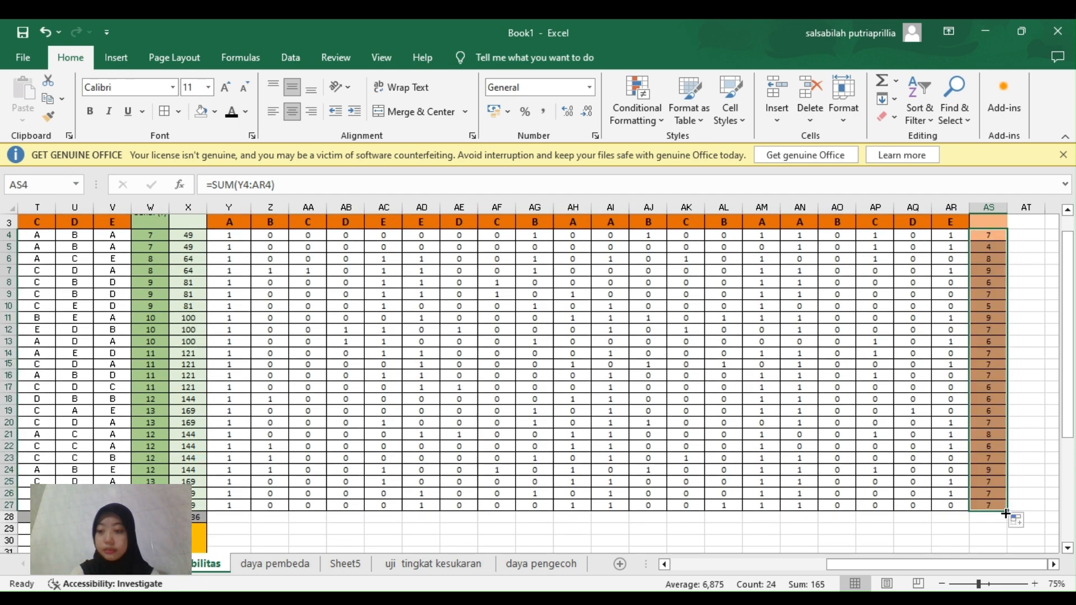
# Enter 0,404 as the r Tabel value in C29 and fill it across all questions to V29.
pyautogui.hscroll(1, 665, 458)
pyautogui.hscroll(-8, 665, 458)
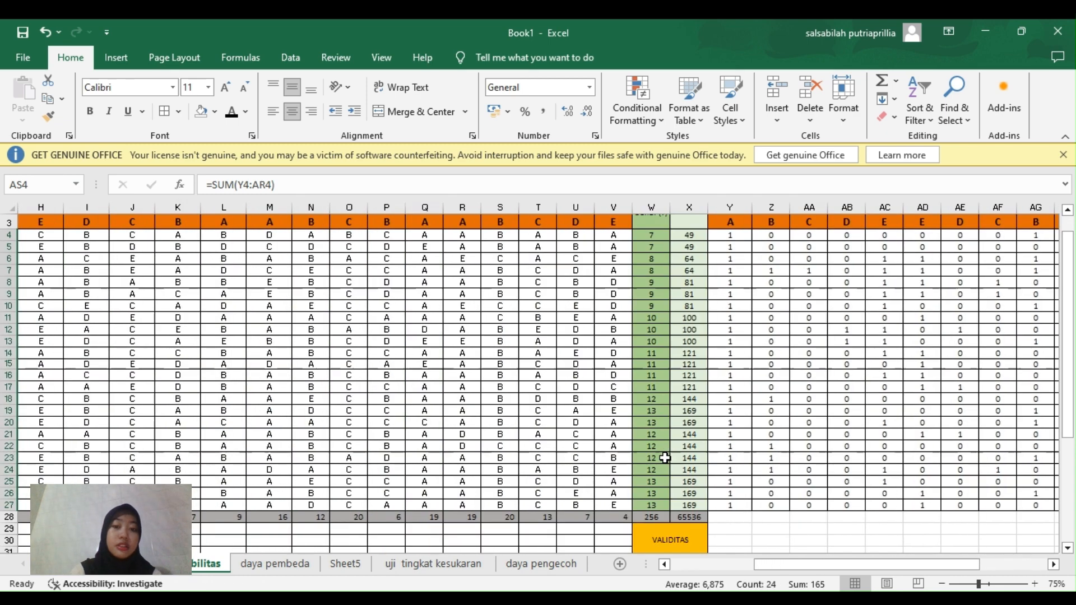
pyautogui.scroll(-1, 664, 458)
pyautogui.scroll(-1, 664, 458)
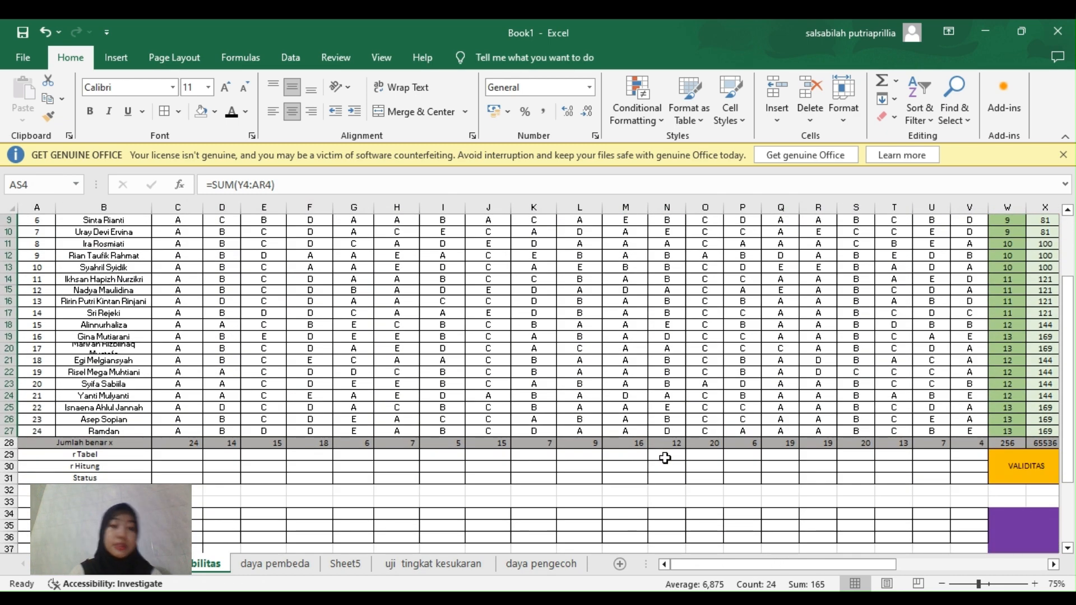
pyautogui.moveTo(665, 458); pyautogui.dragTo(223, 439)
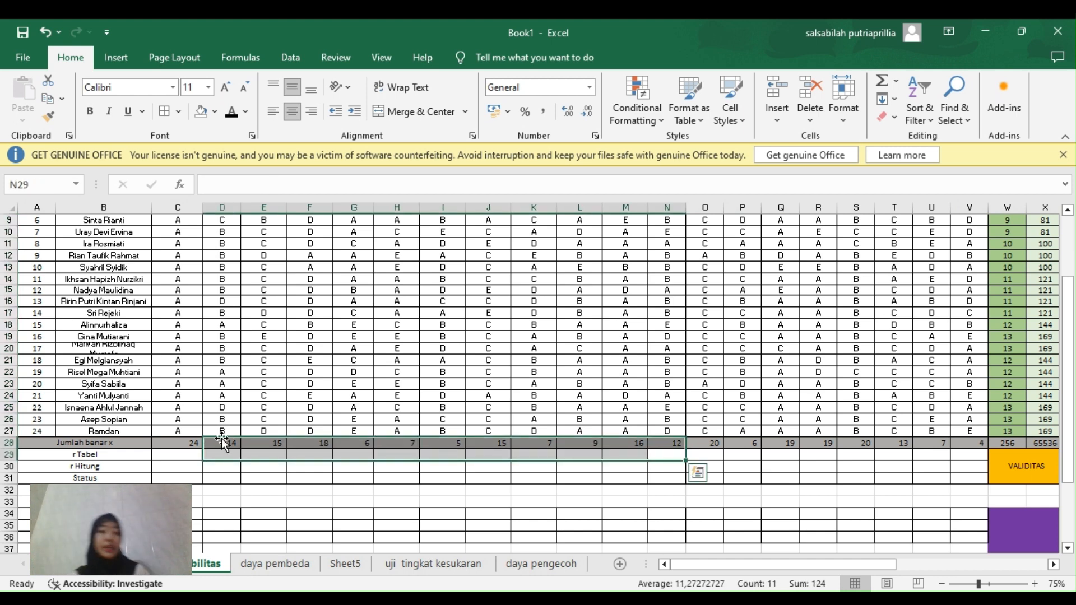
pyautogui.click(186, 454)
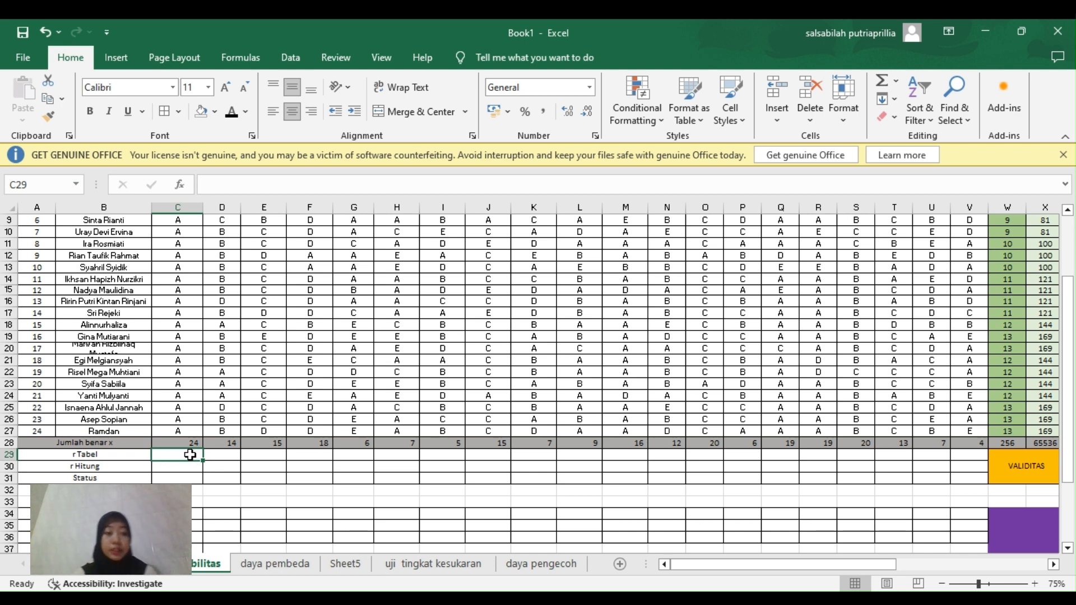
pyautogui.write('0,')
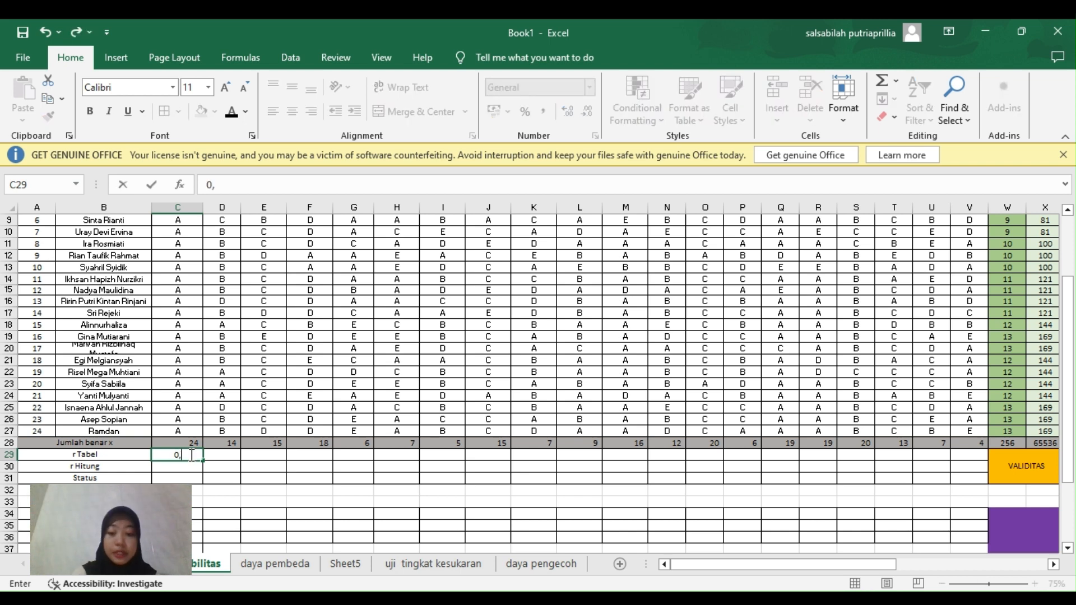
pyautogui.write('404')
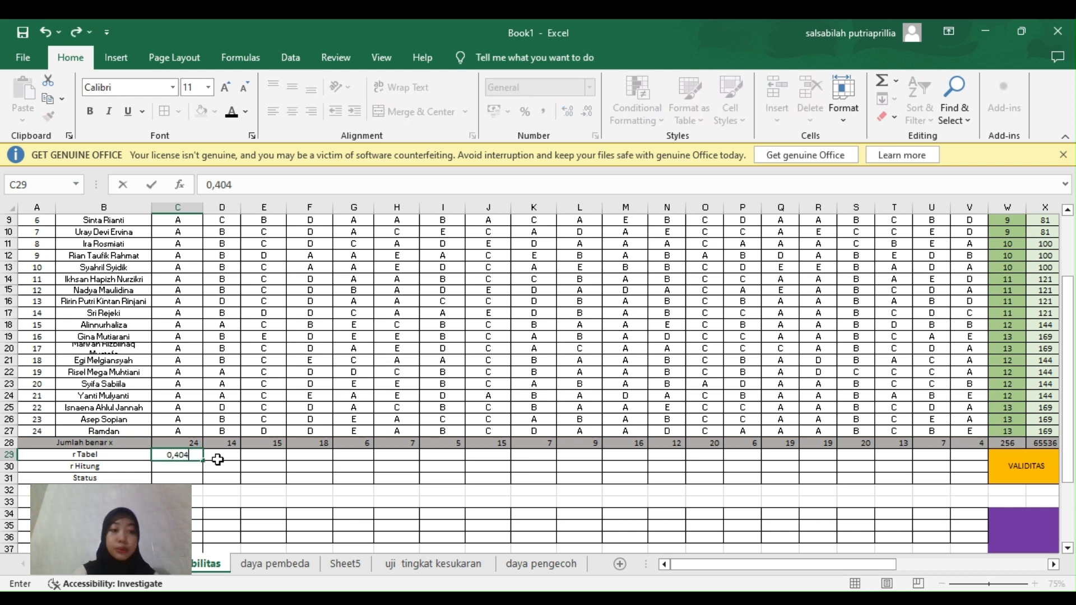
pyautogui.click(212, 456)
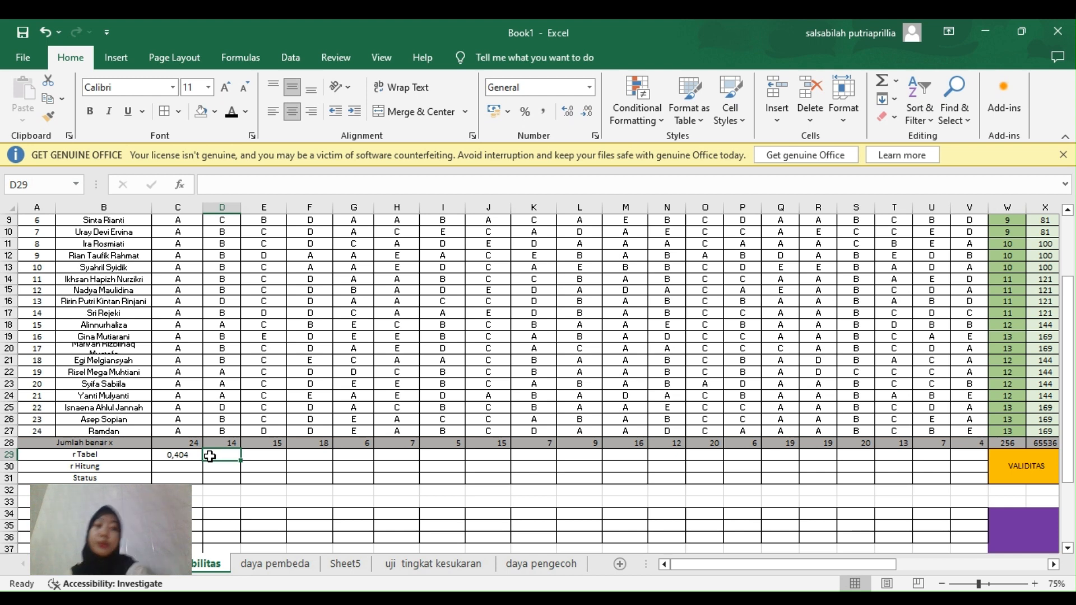
pyautogui.click(195, 457)
pyautogui.moveTo(202, 460); pyautogui.dragTo(983, 457)
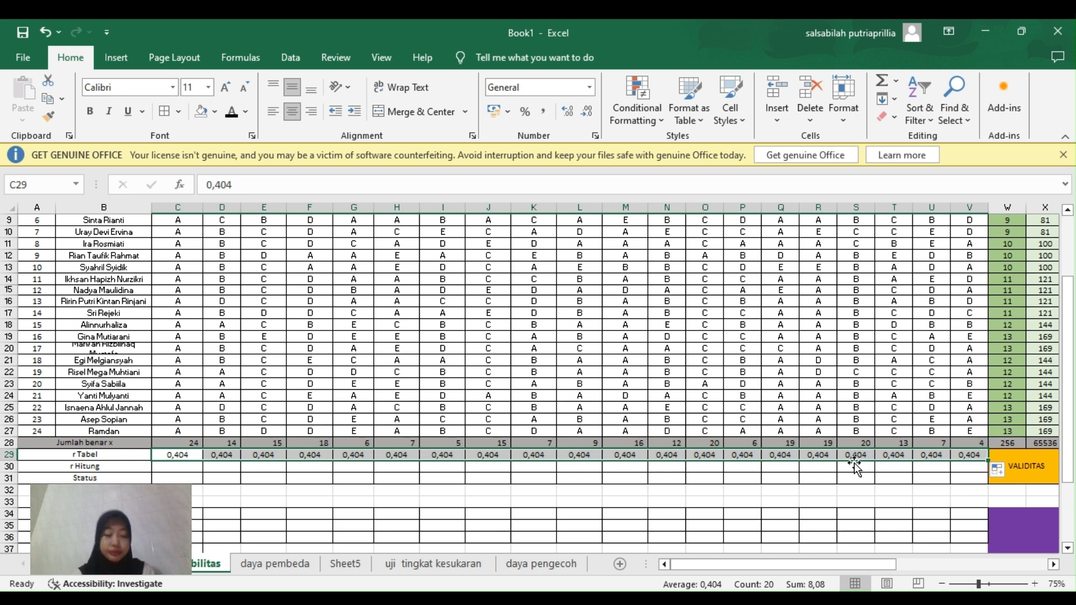
# Write =CORREL(Y4:Y27;AS4:AS27 in the r Hitung cell C30 to correlate question 1 scores with the student totals.
pyautogui.click(160, 471)
pyautogui.write('=CORR')
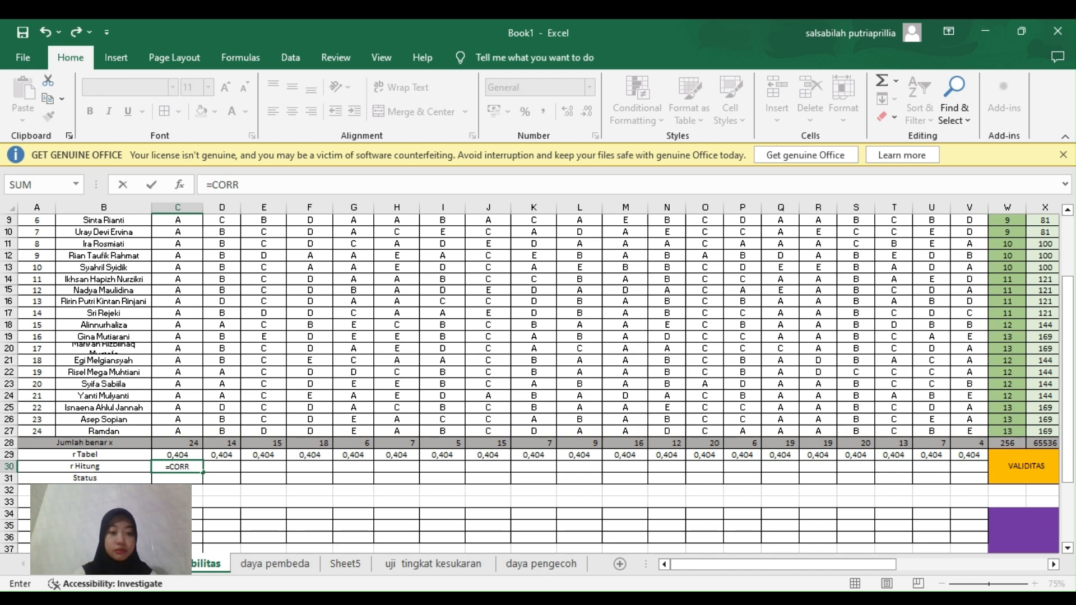
pyautogui.write('EL(')
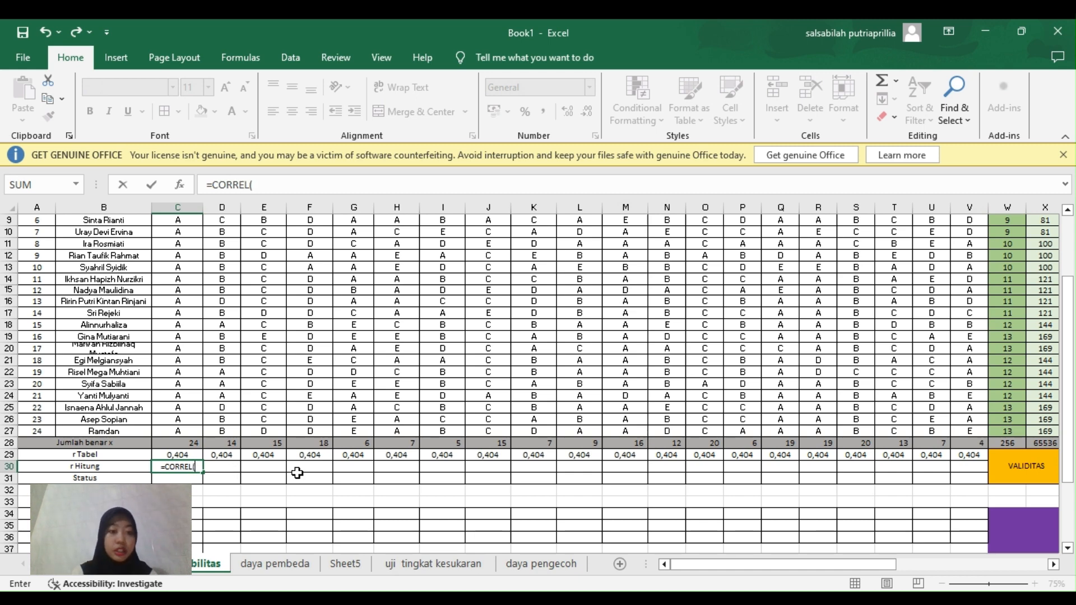
pyautogui.hscroll(6, 531, 451)
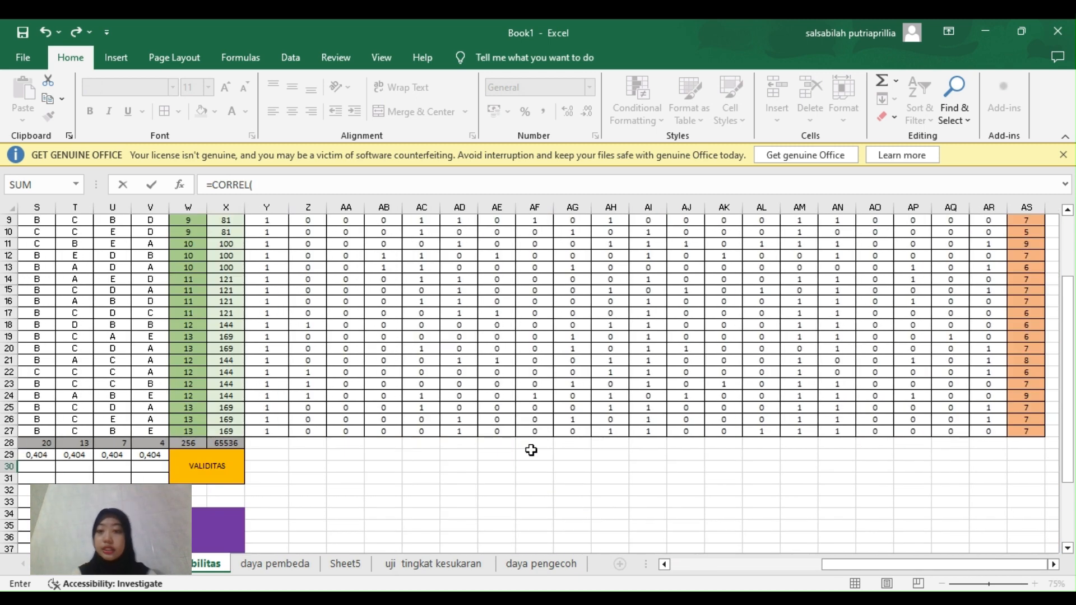
pyautogui.scroll(3, 531, 450)
pyautogui.click(278, 265)
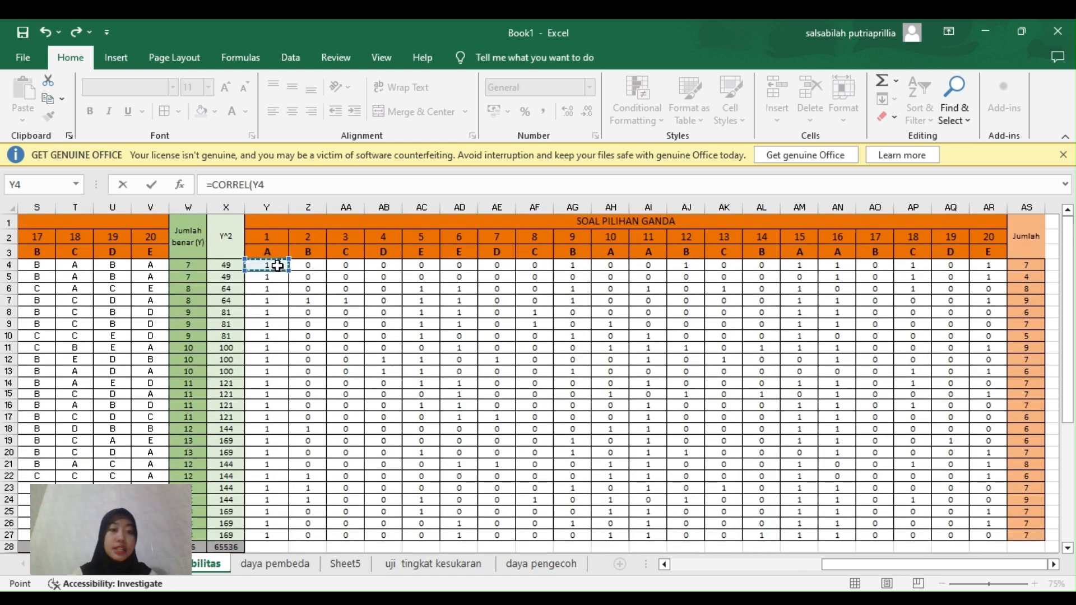
pyautogui.moveTo(278, 265); pyautogui.dragTo(274, 507)
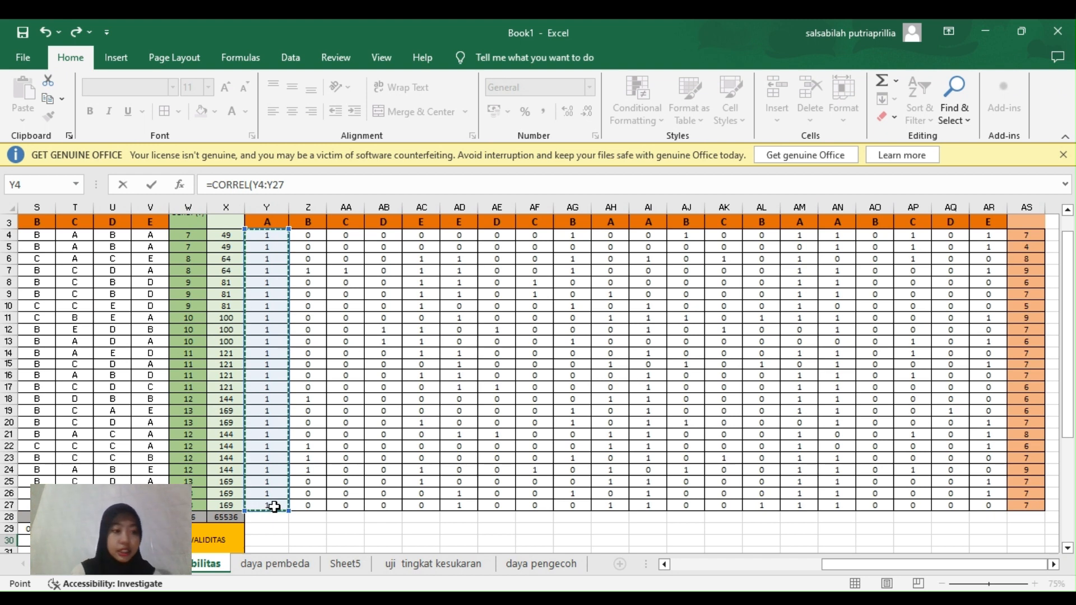
pyautogui.write(';')
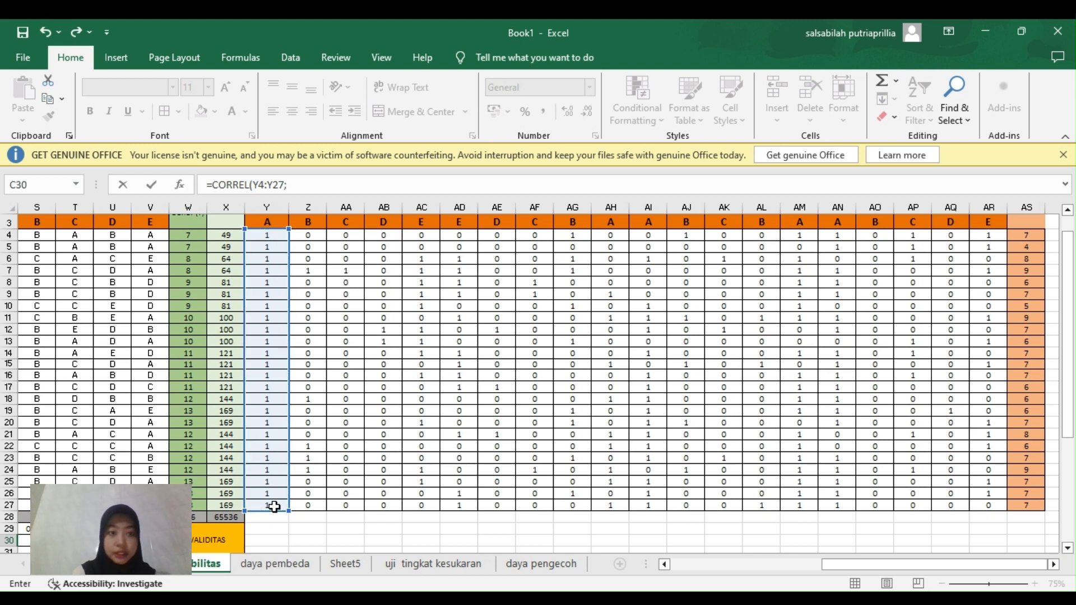
pyautogui.scroll(1, 896, 283)
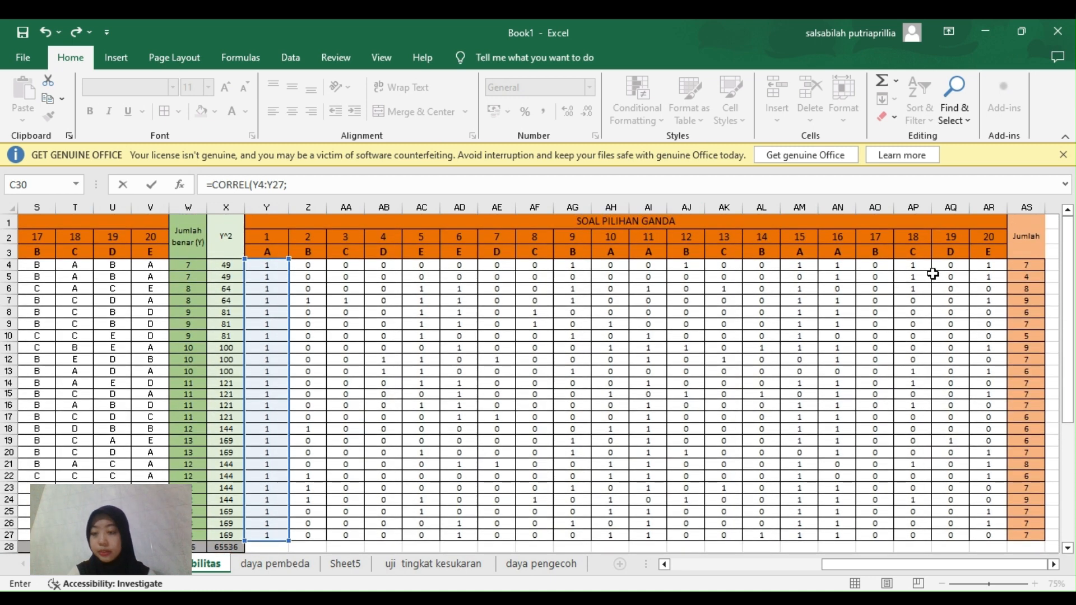
pyautogui.moveTo(1037, 266); pyautogui.dragTo(1038, 535)
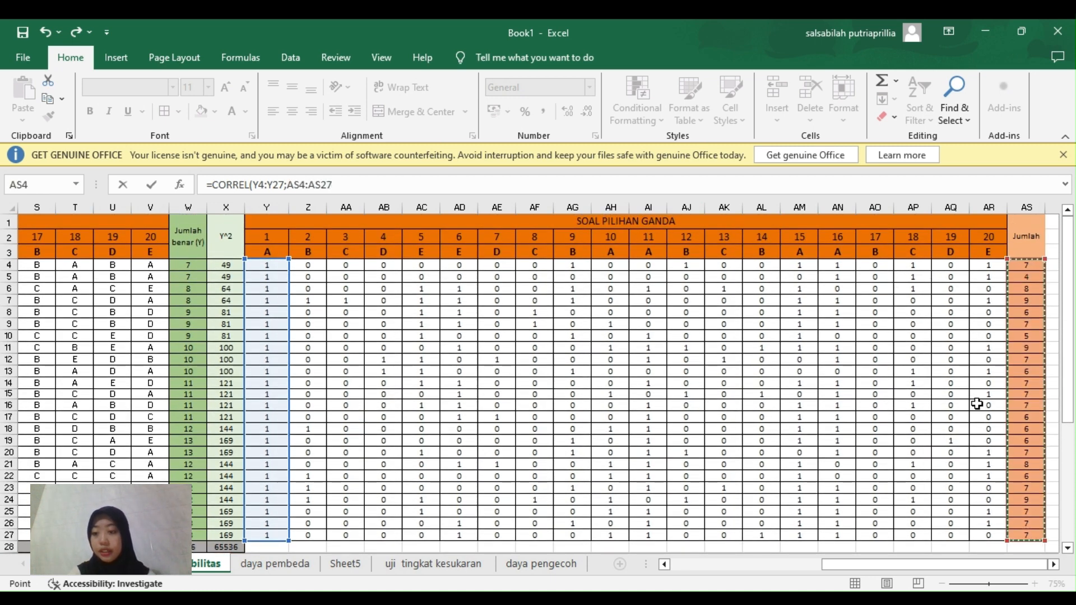
# Make the totals range absolute as $AS$4:$AS$27 in the CORREL formula and enter it in C30.
pyautogui.scroll(-1, 976, 403)
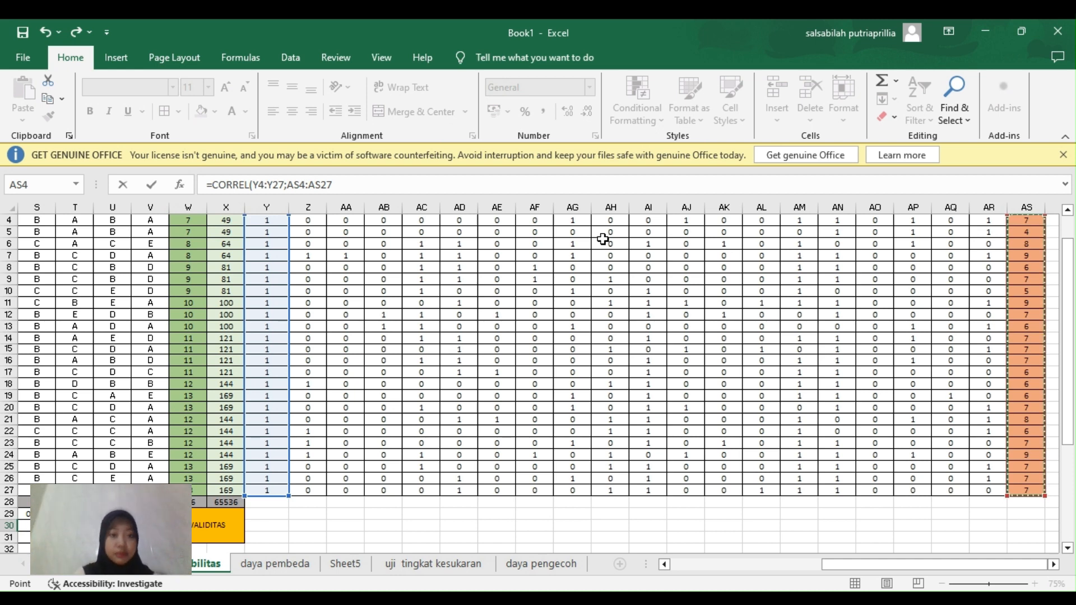
pyautogui.click(345, 185)
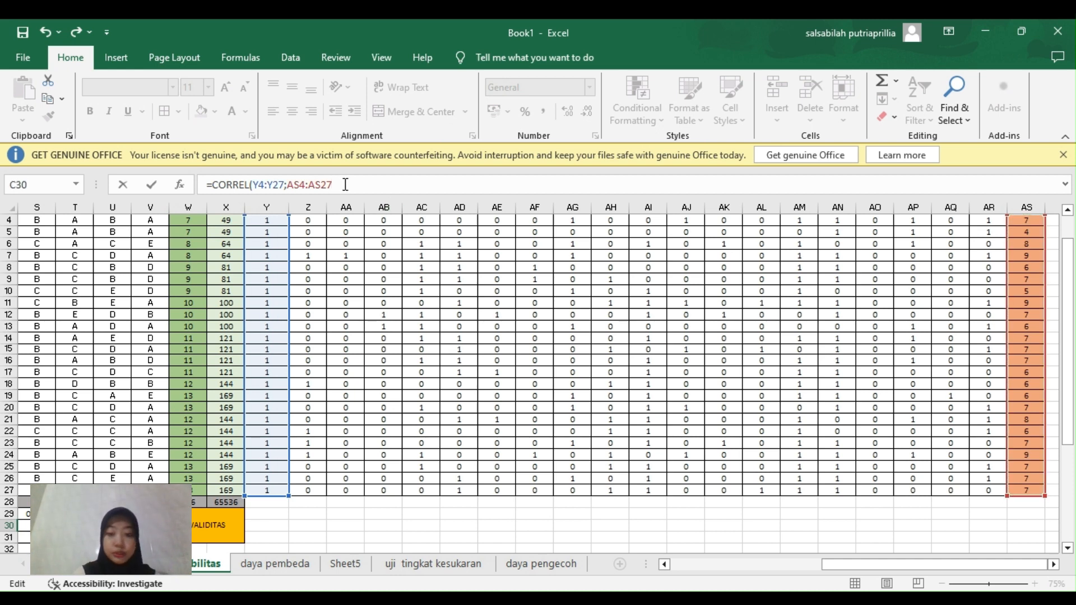
pyautogui.click(289, 184)
pyautogui.write('$')
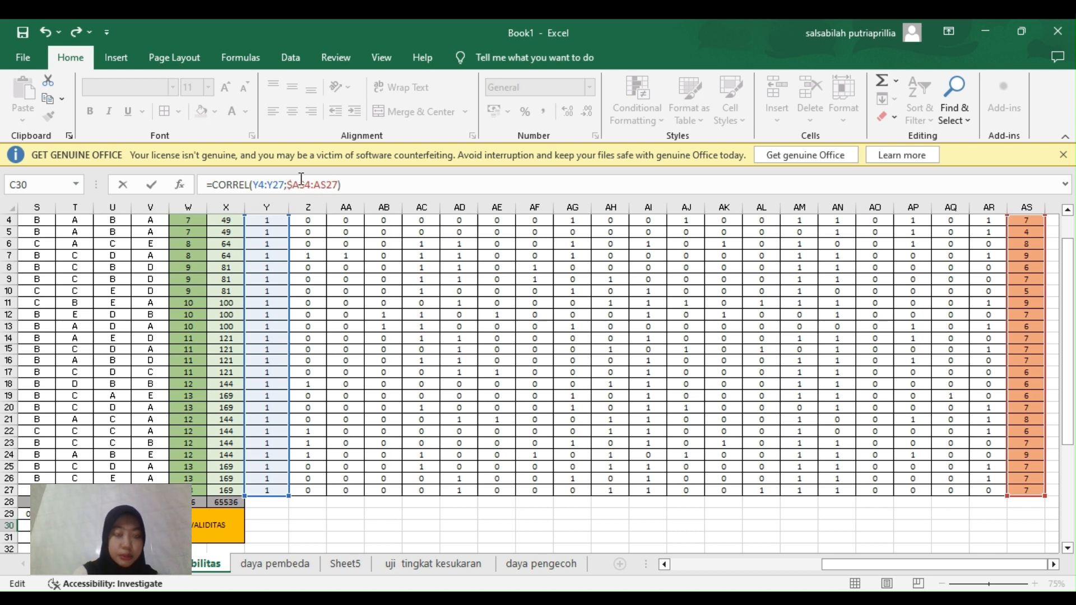
pyautogui.click(303, 185)
pyautogui.write('$')
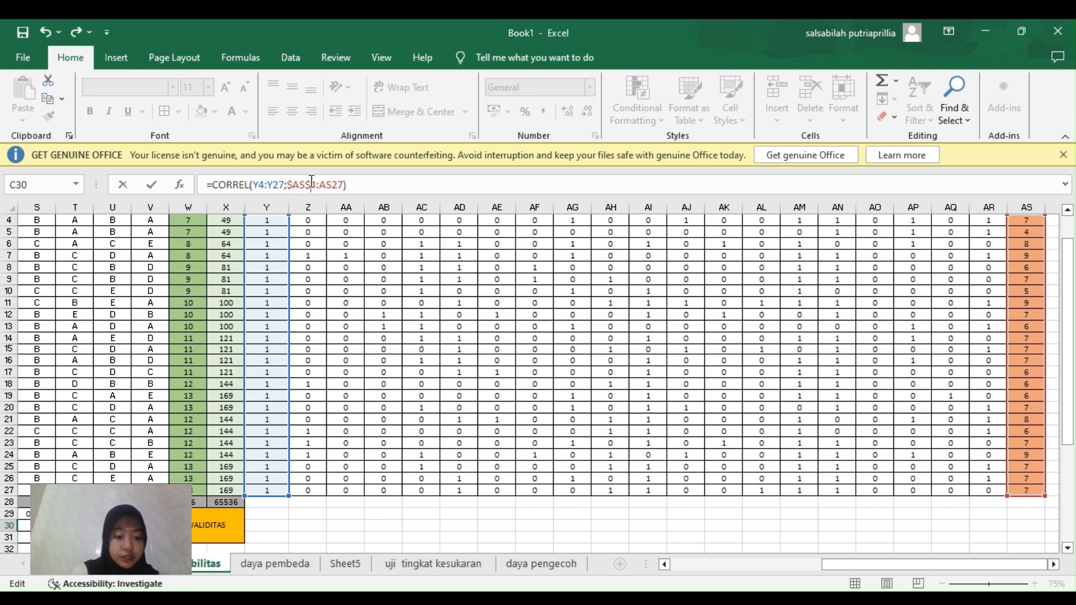
pyautogui.click(322, 184)
pyautogui.write('$')
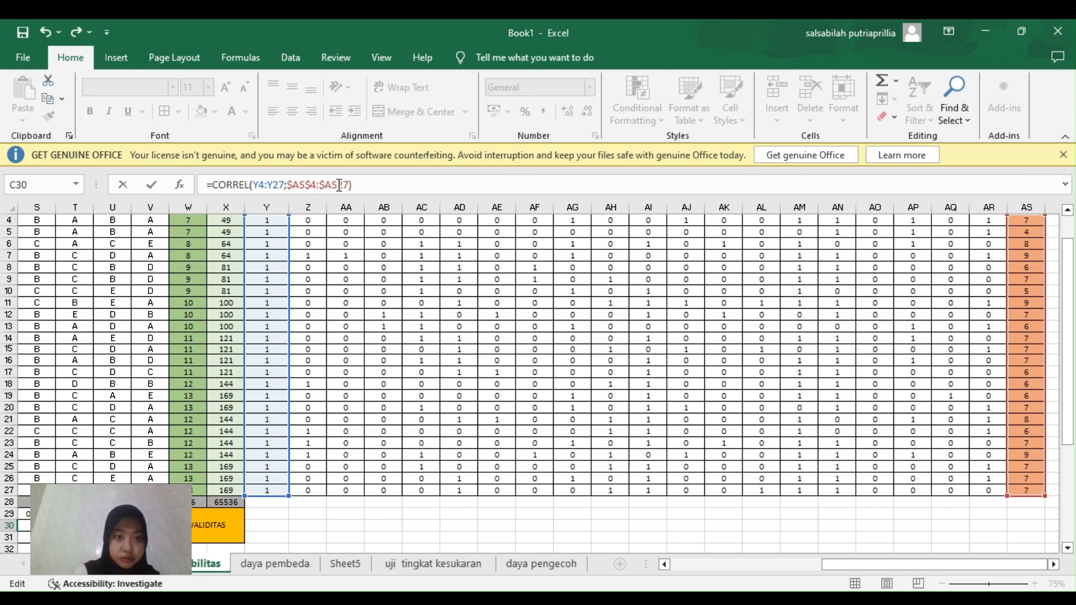
pyautogui.click(339, 184)
pyautogui.write('$')
pyautogui.press('Return')
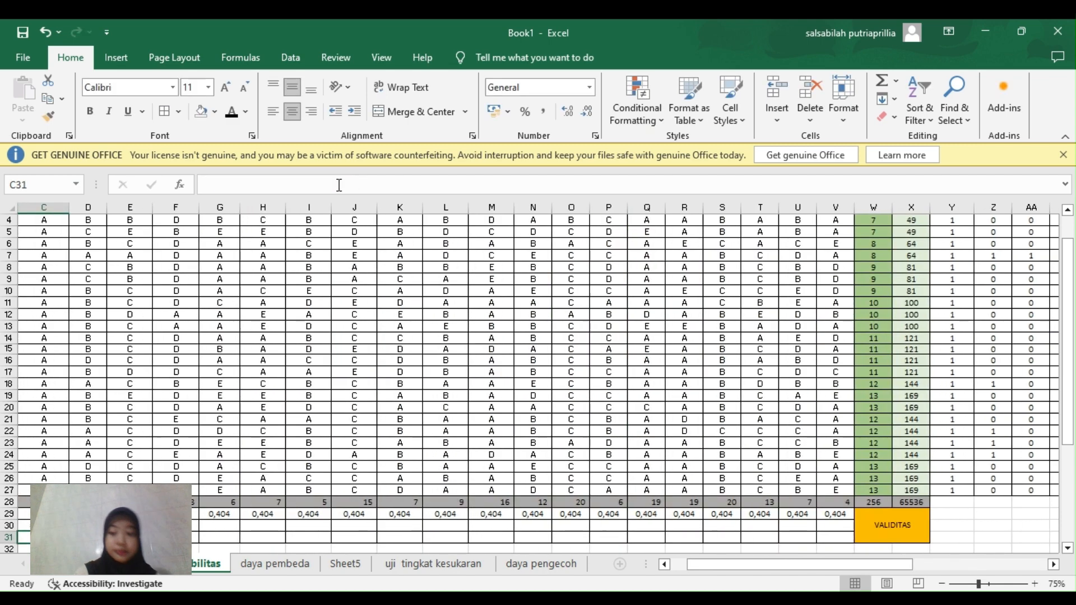
# Fill the C30 correlation formula across the r Hitung row to V30.
pyautogui.hscroll(2, 160, 486)
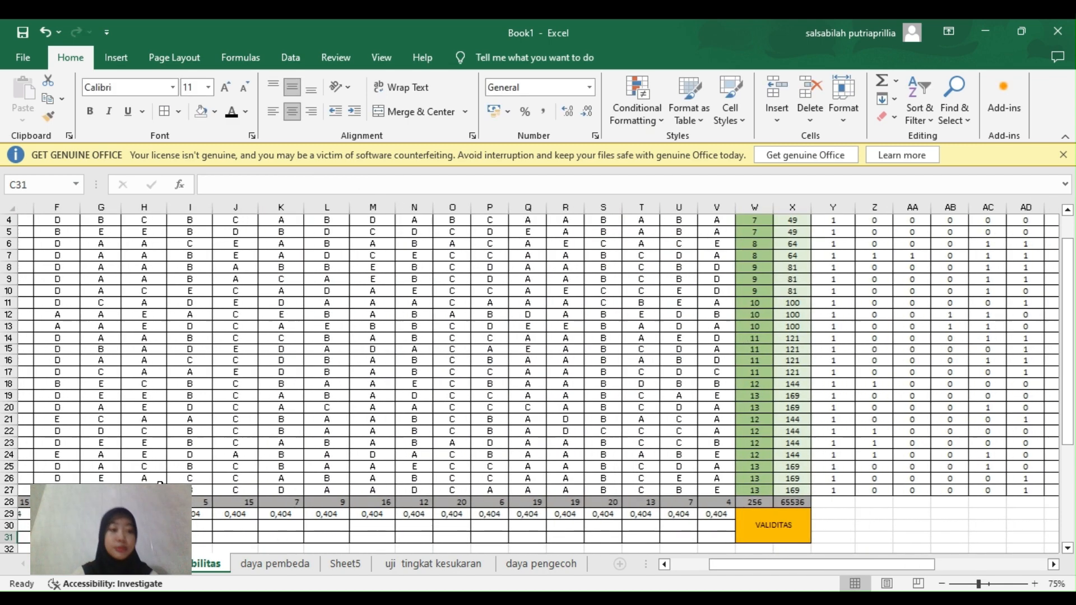
pyautogui.hscroll(-2, 161, 487)
pyautogui.hscroll(-2, 160, 483)
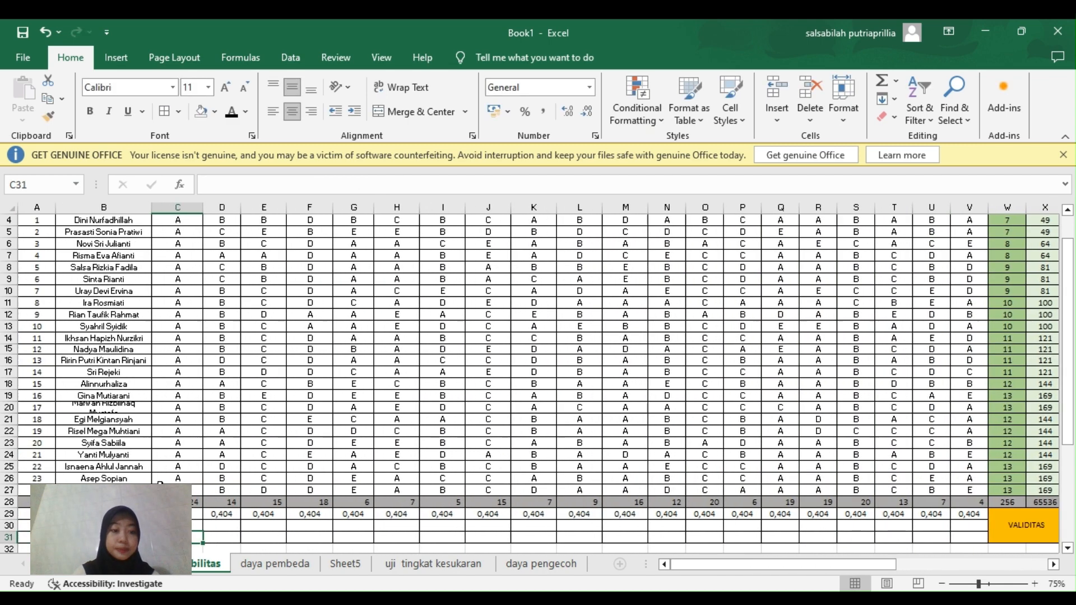
pyautogui.scroll(-2, 329, 478)
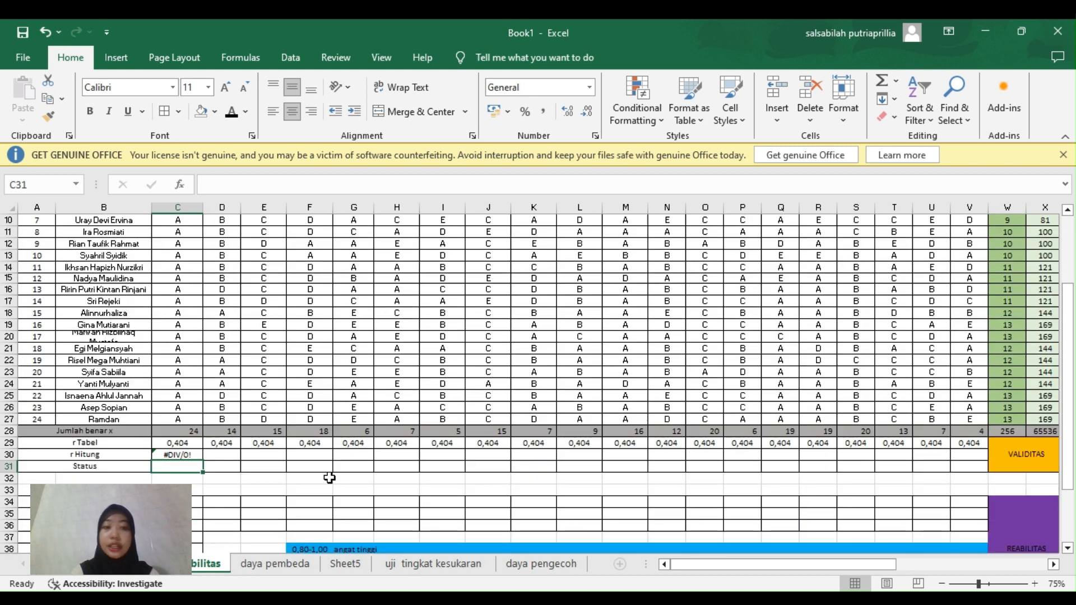
pyautogui.scroll(-1, 329, 478)
pyautogui.click(188, 420)
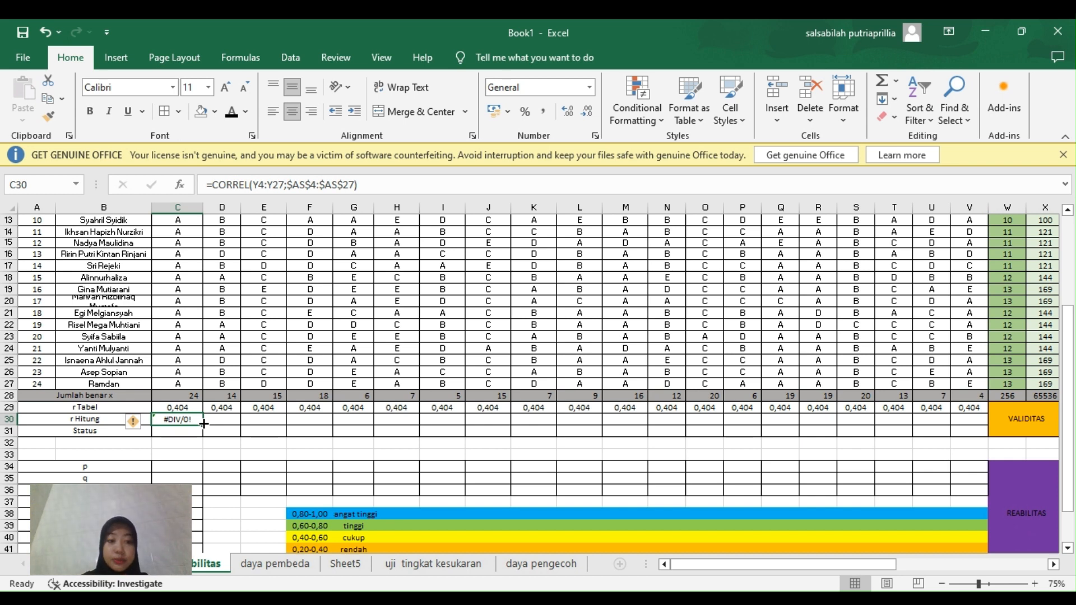
pyautogui.moveTo(204, 423); pyautogui.dragTo(982, 419)
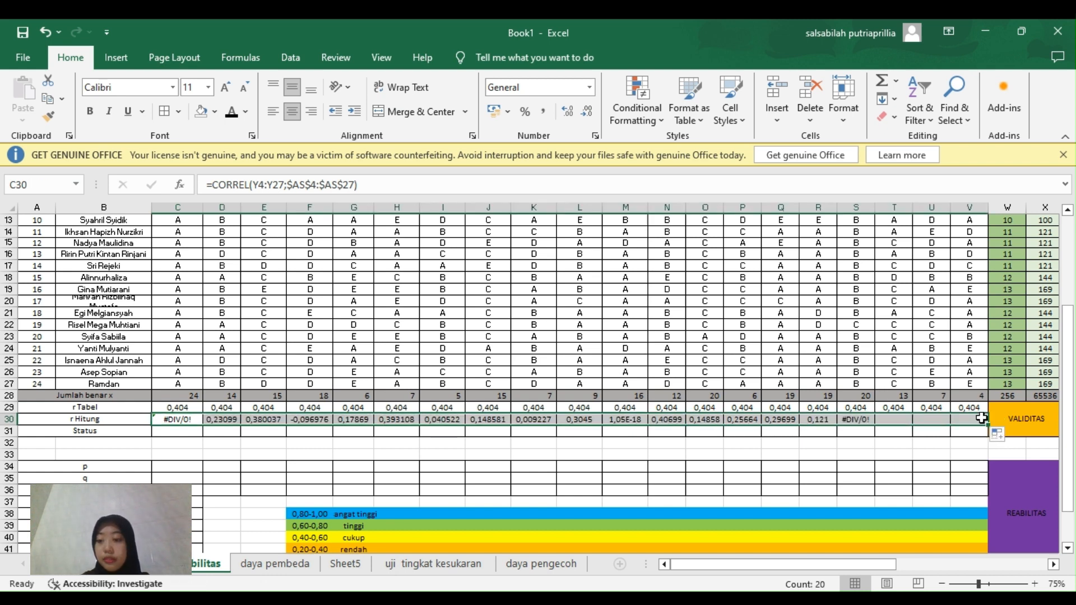
# Begin the Status formula in C31 with =IF(C30>=C29; to compare question 1's r Hitung with its r Tabel.
pyautogui.click(174, 431)
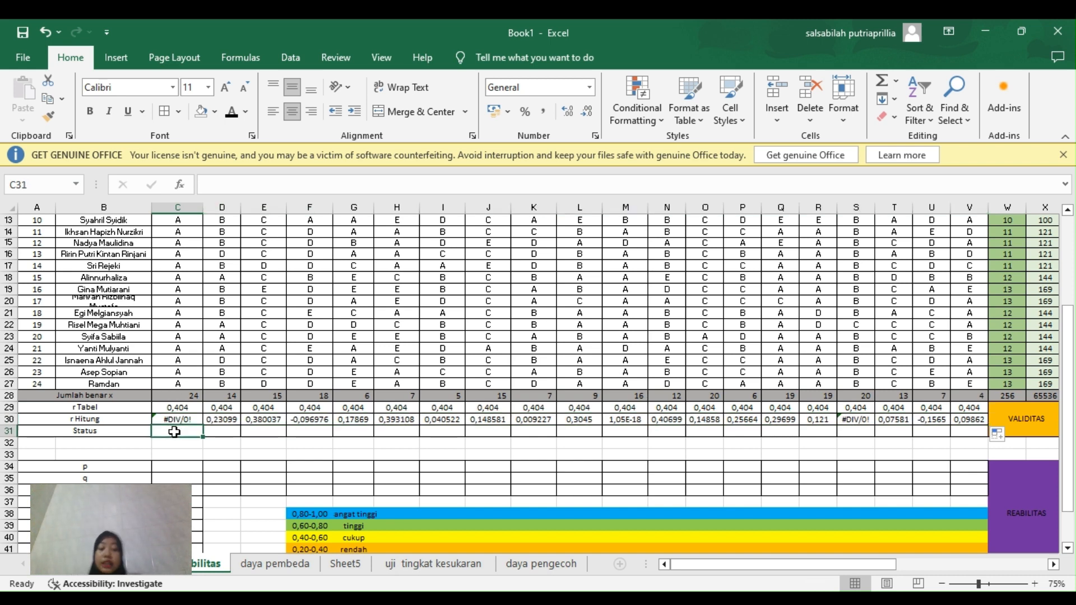
pyautogui.write('=')
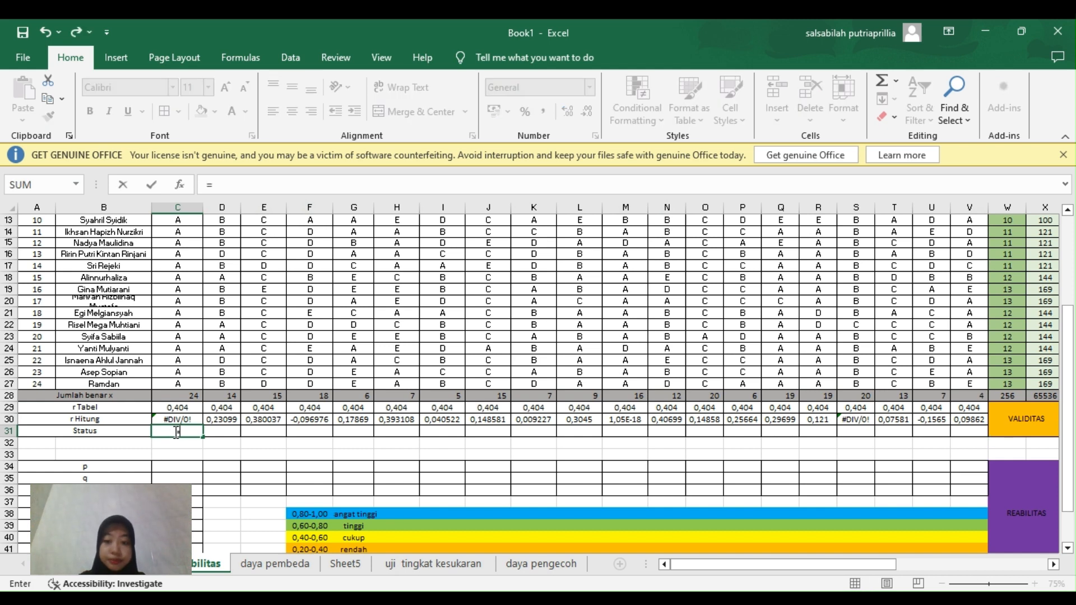
pyautogui.write('IF')
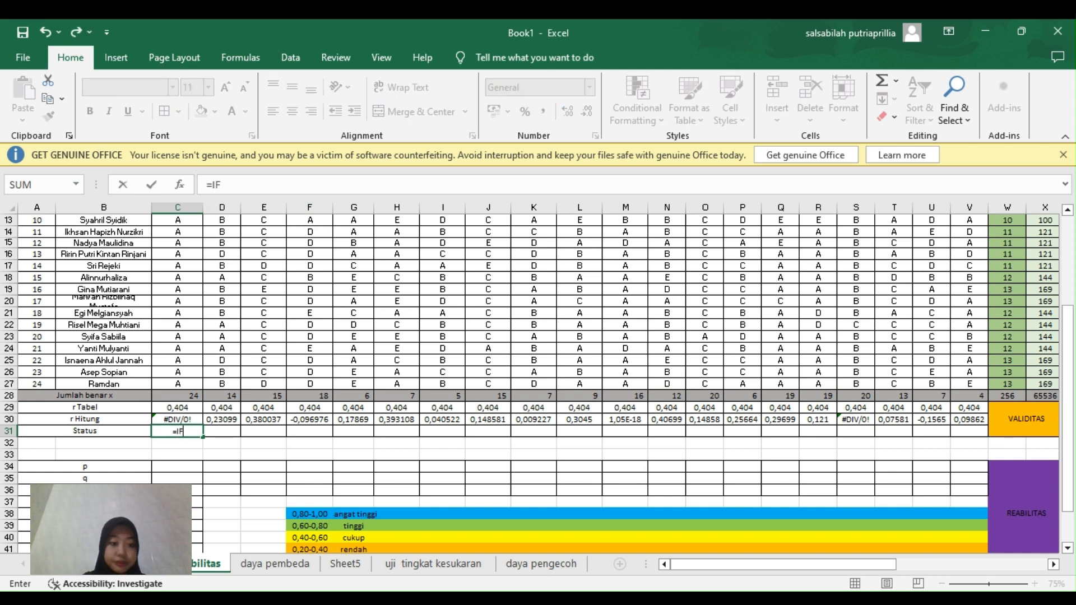
pyautogui.write('(')
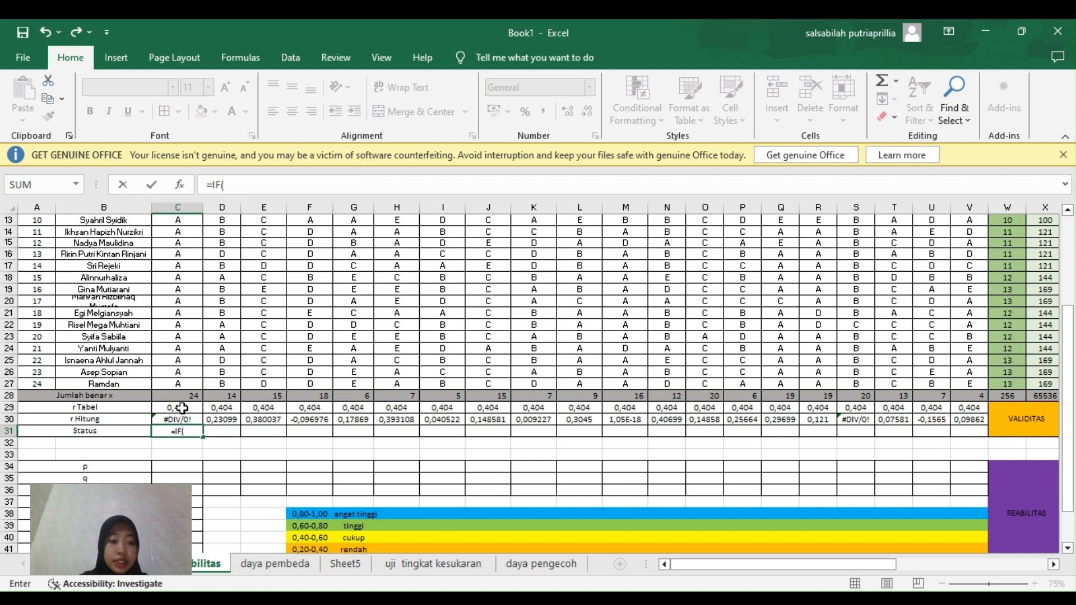
pyautogui.click(183, 419)
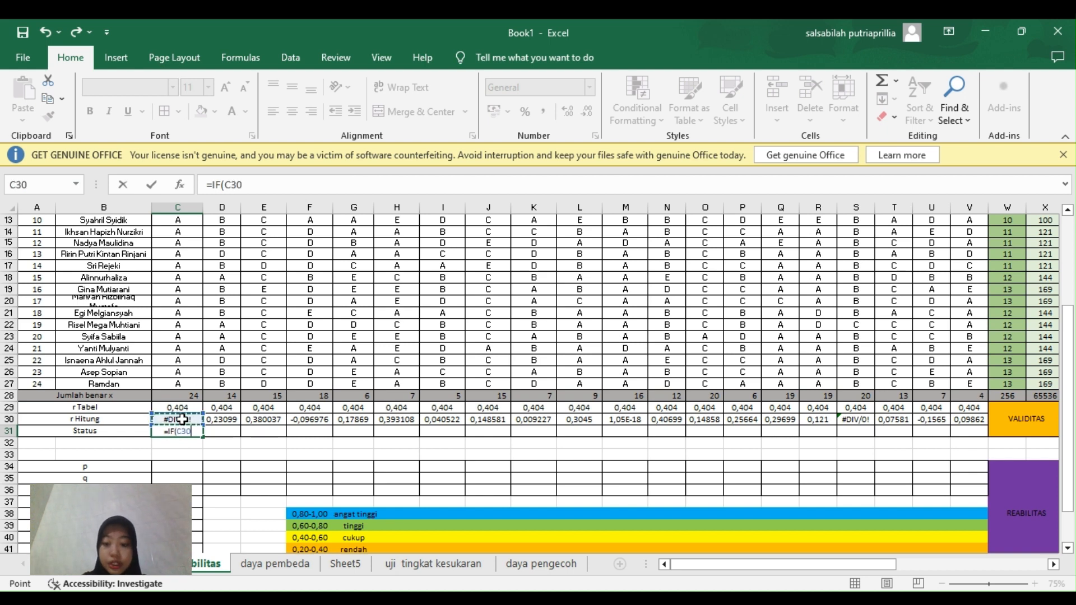
pyautogui.write('>=')
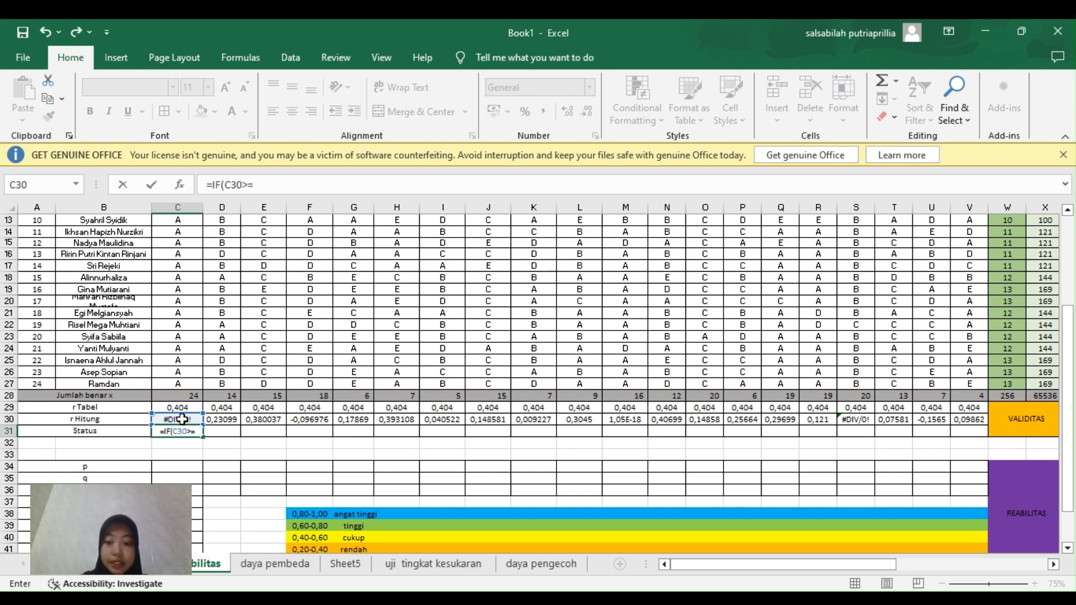
pyautogui.click(182, 407)
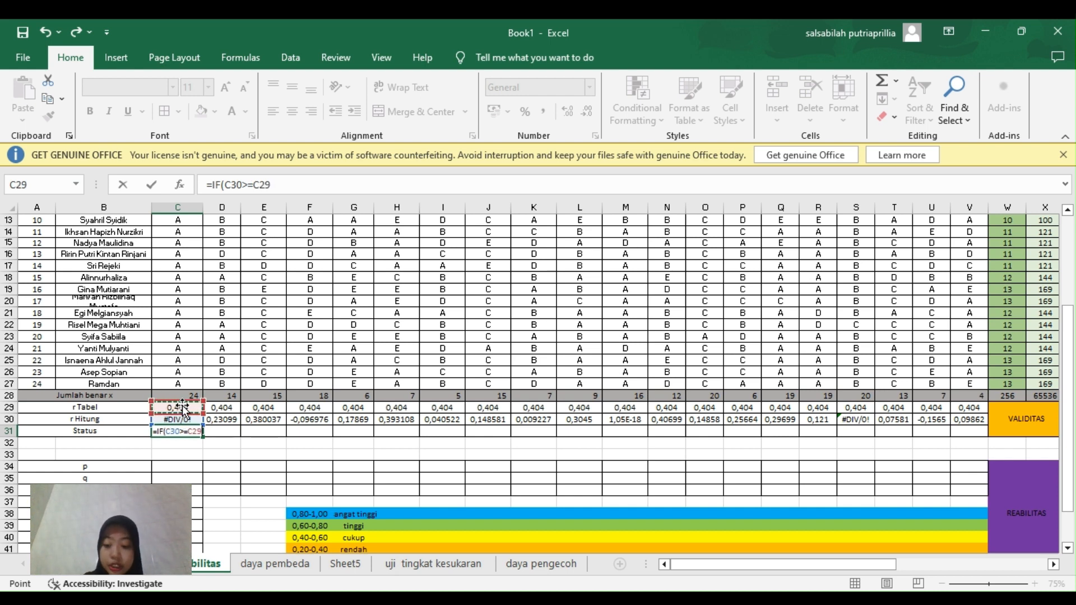
pyautogui.write(';')
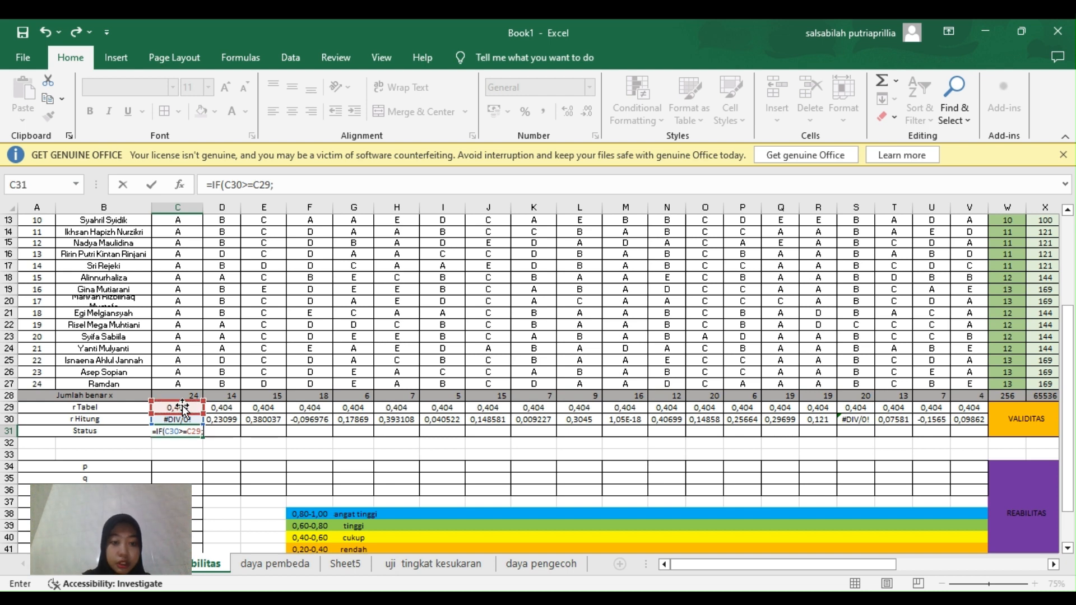
# Complete the C31 formula with the results "V" and "InV", and fill it across the Status row to V31.
pyautogui.write('"V')
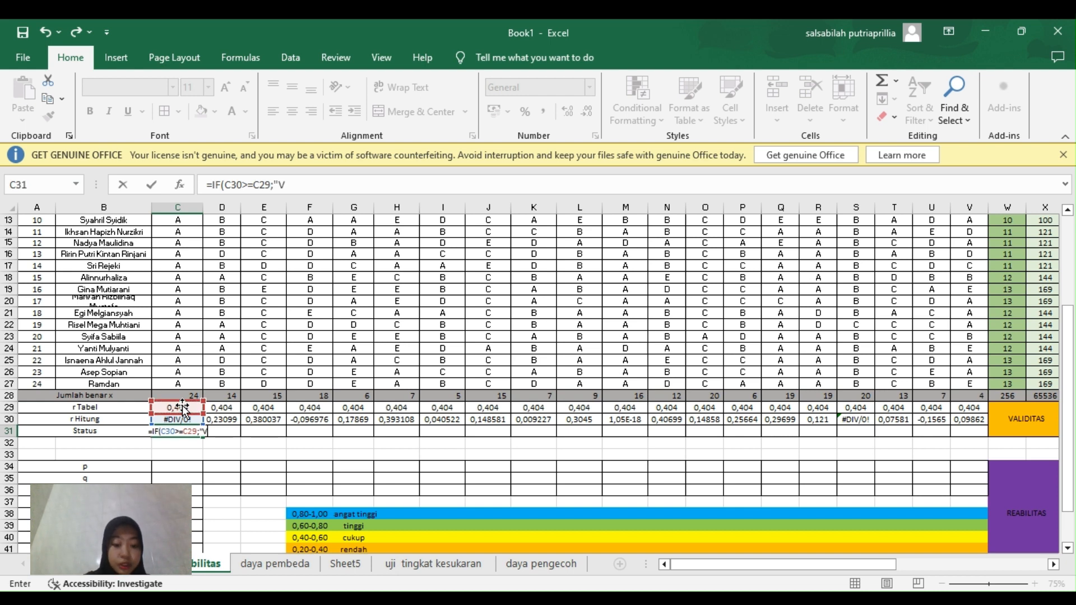
pyautogui.write('"')
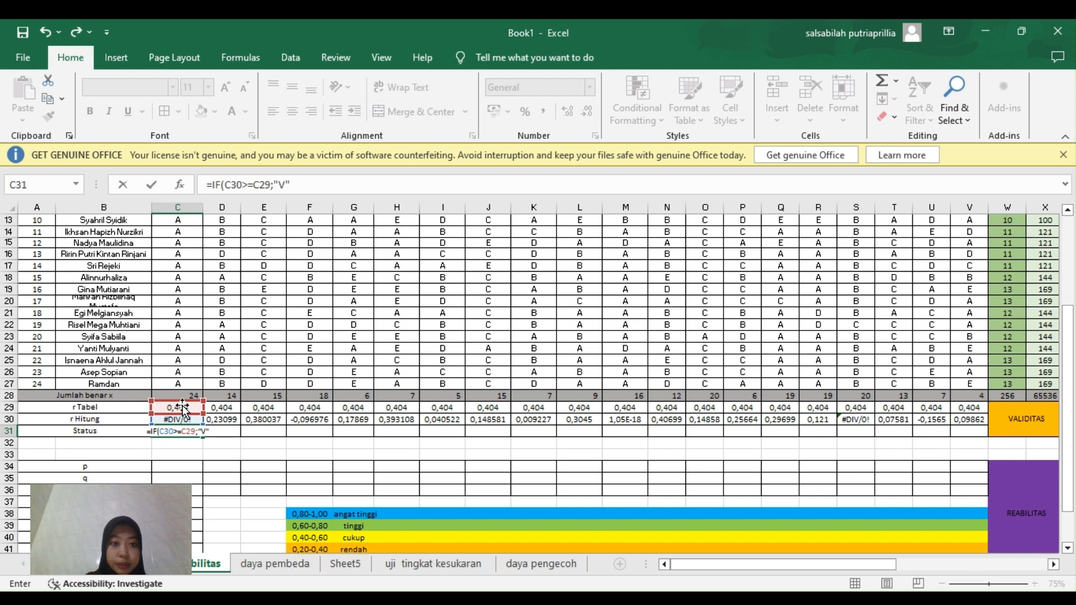
pyautogui.write(';')
pyautogui.press('BackSpace')
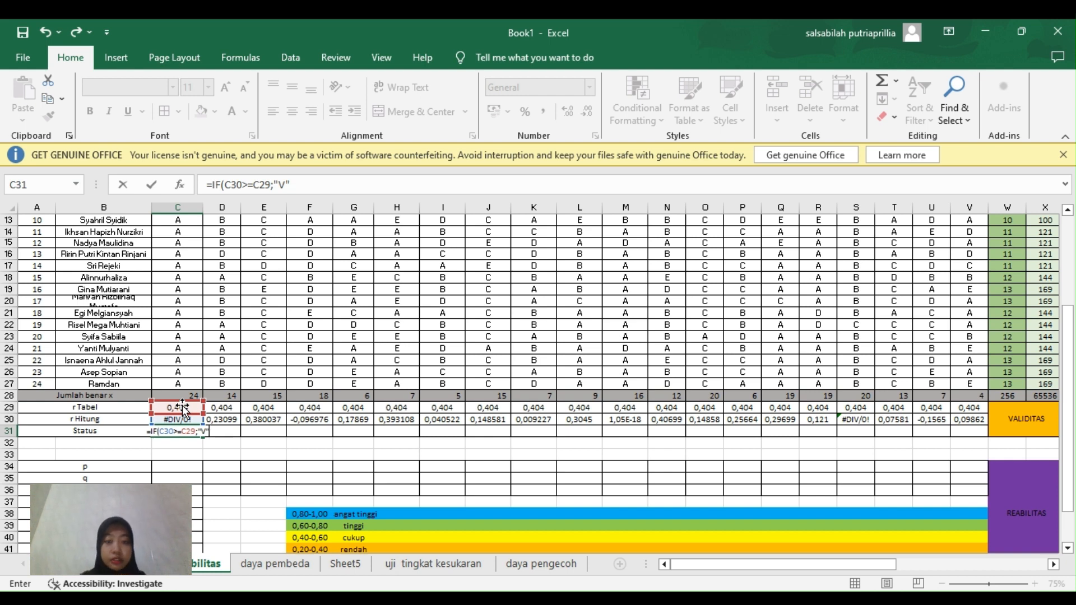
pyautogui.write(';"')
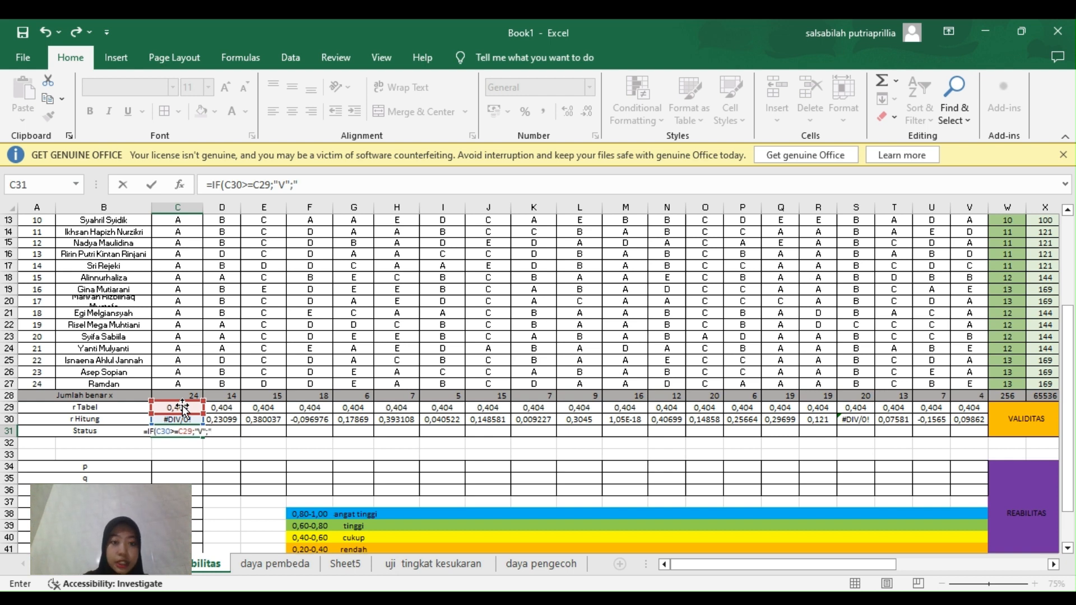
pyautogui.write('In')
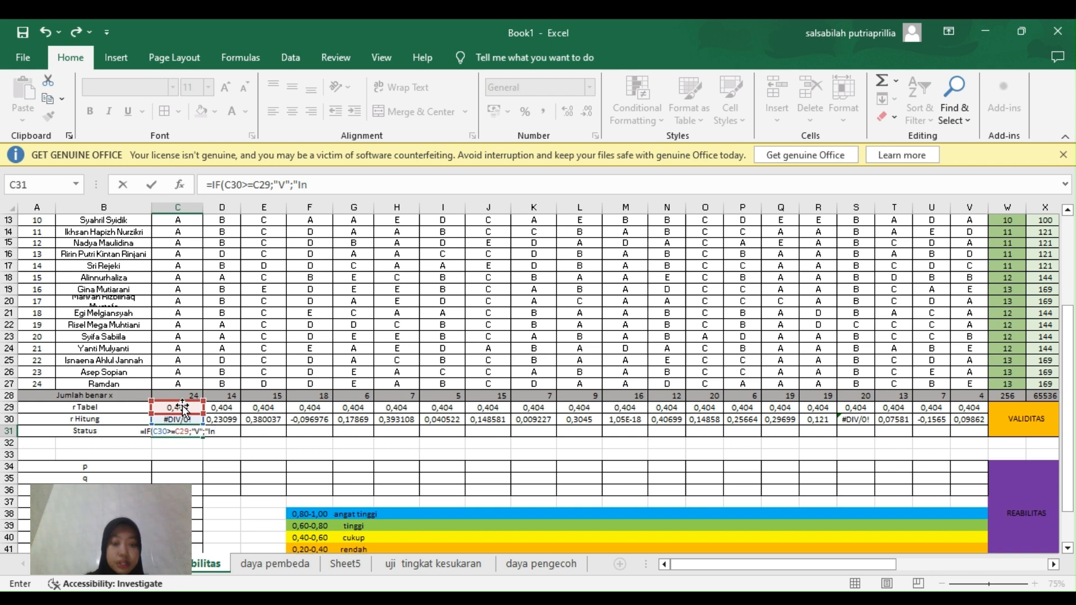
pyautogui.write('V"')
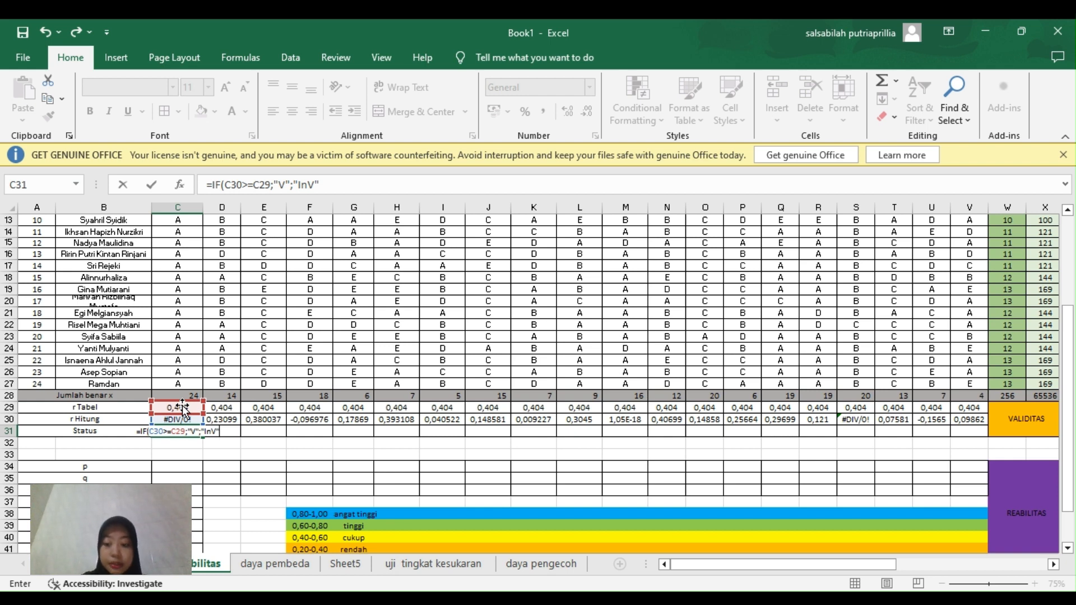
pyautogui.write(')')
pyautogui.press('Return')
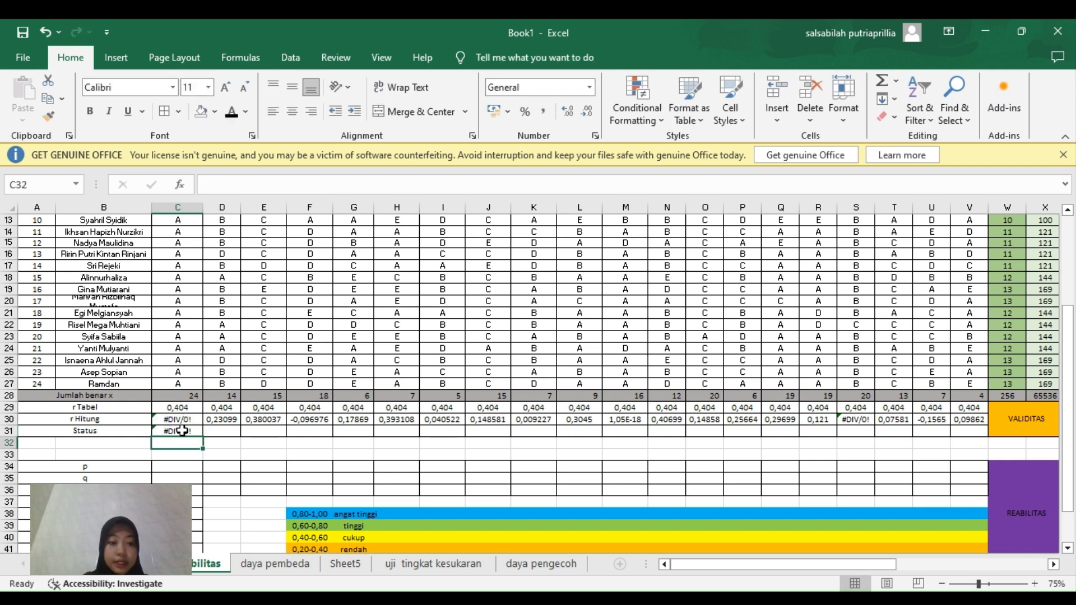
pyautogui.click(183, 431)
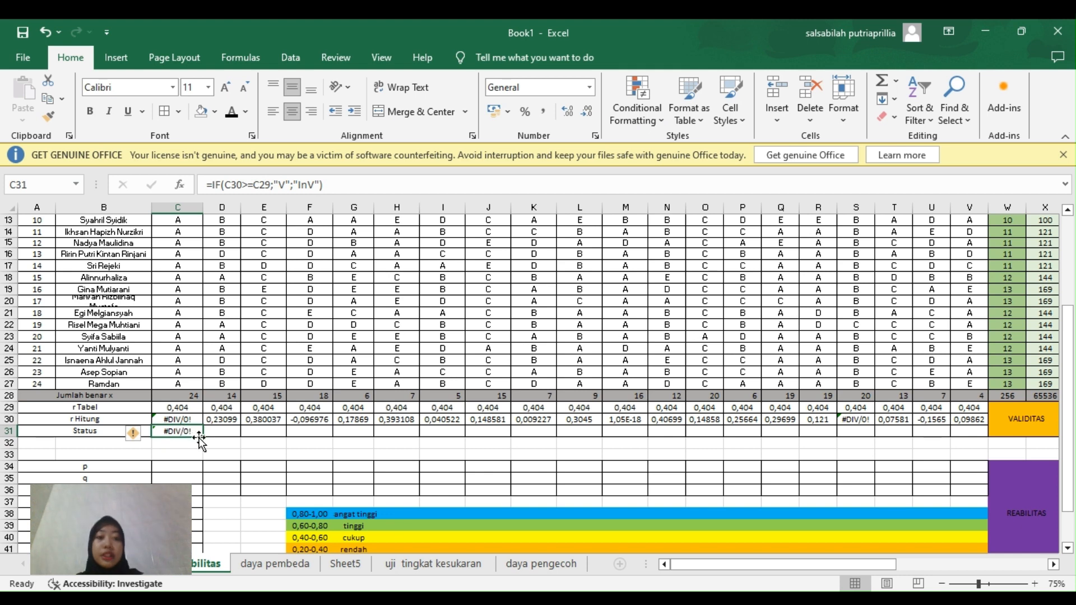
pyautogui.moveTo(204, 439); pyautogui.dragTo(975, 433)
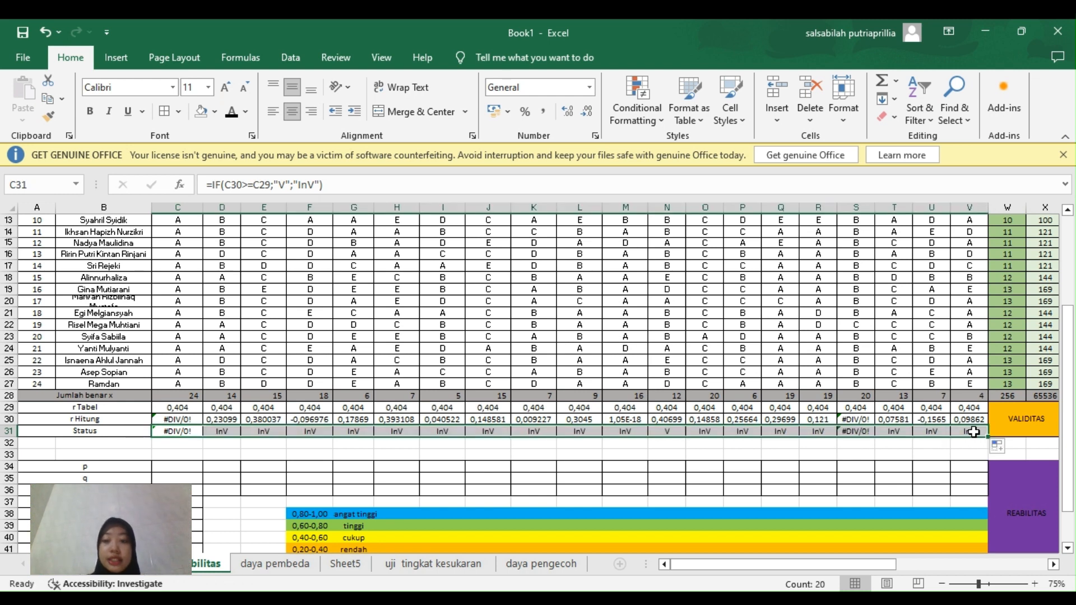
# Enter =C28/24 in the p cell C34 and fill it across all questions to V34.
pyautogui.scroll(-2, 974, 431)
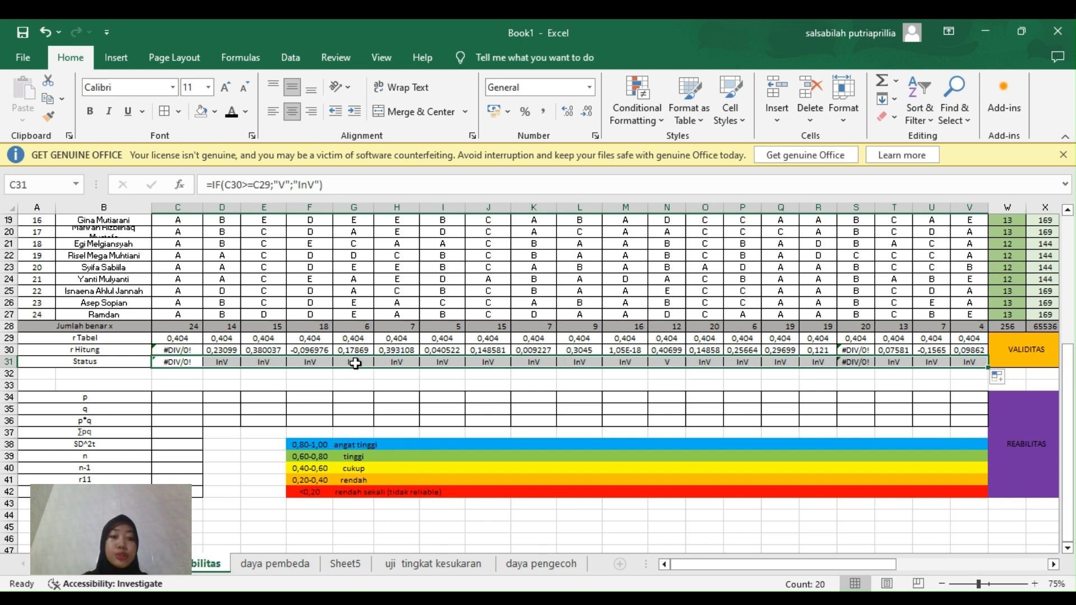
pyautogui.click(190, 397)
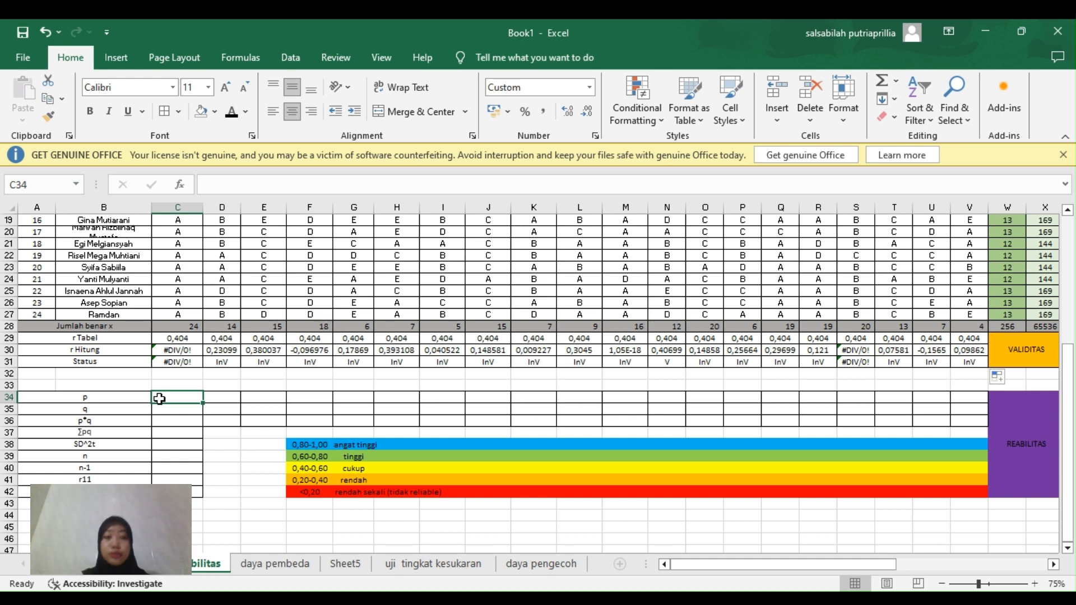
pyautogui.write('=')
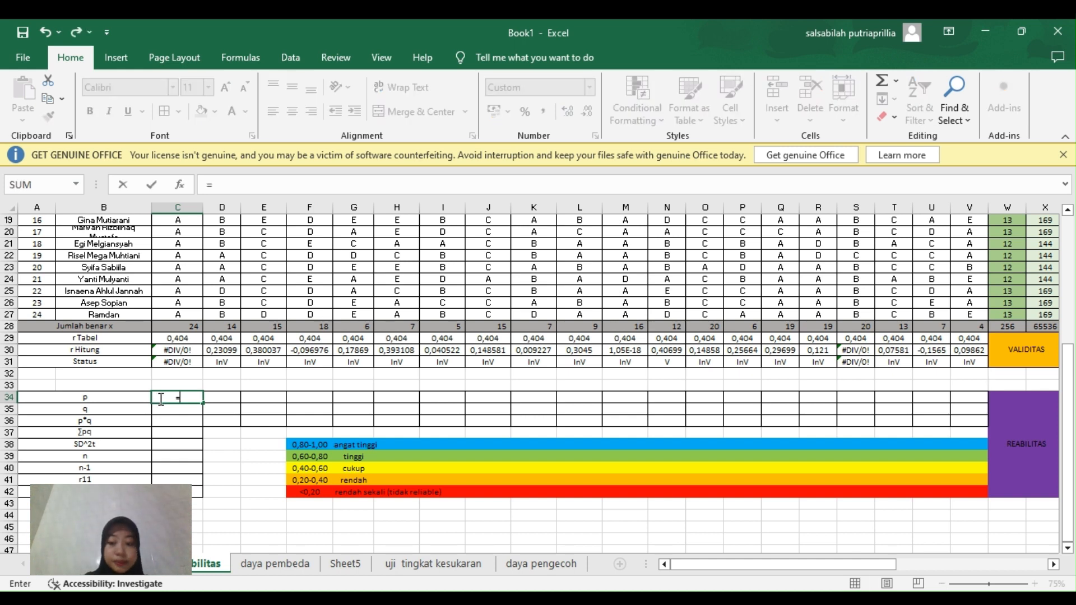
pyautogui.click(182, 325)
pyautogui.write('/')
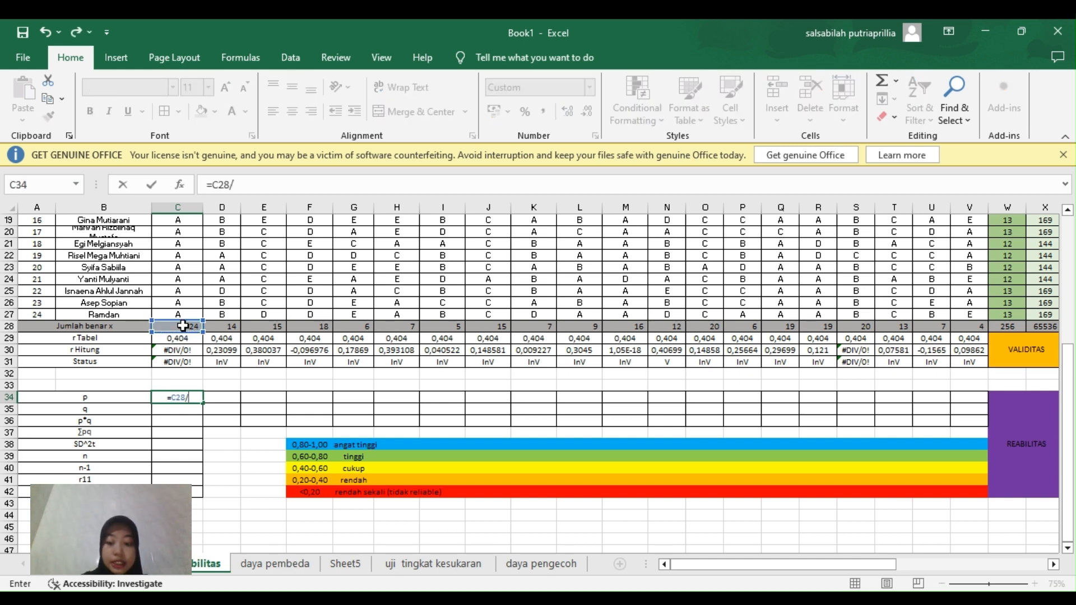
pyautogui.write('24')
pyautogui.press('Return')
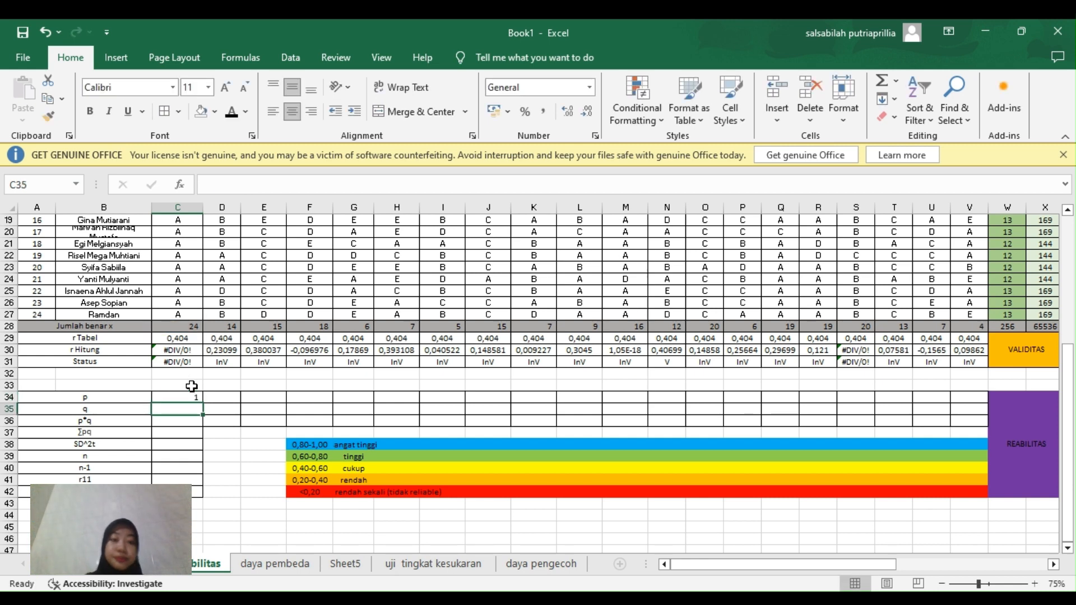
pyautogui.click(195, 396)
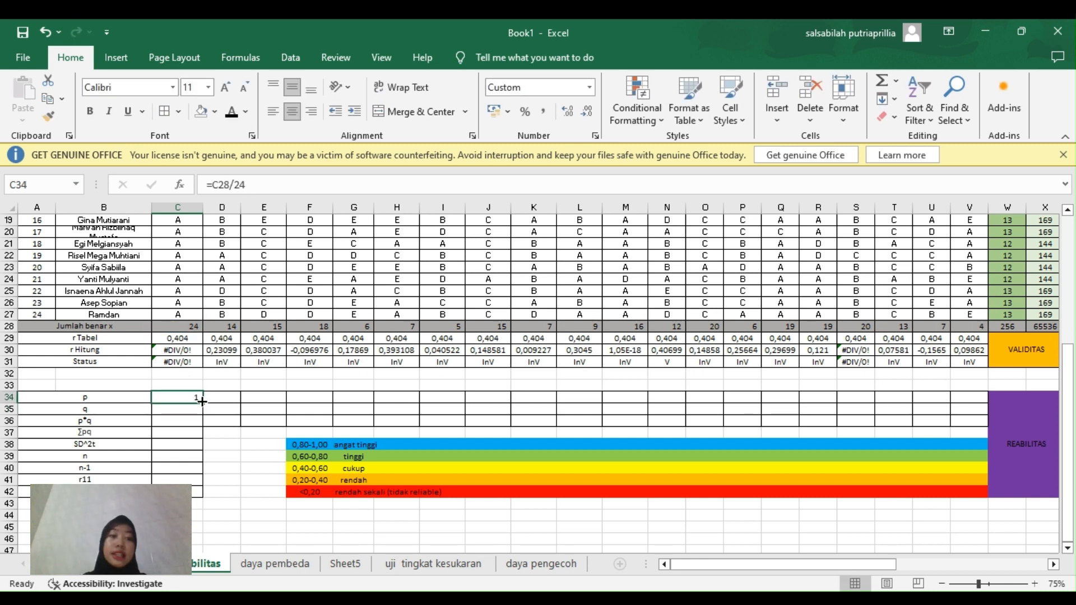
pyautogui.moveTo(201, 401); pyautogui.dragTo(987, 398)
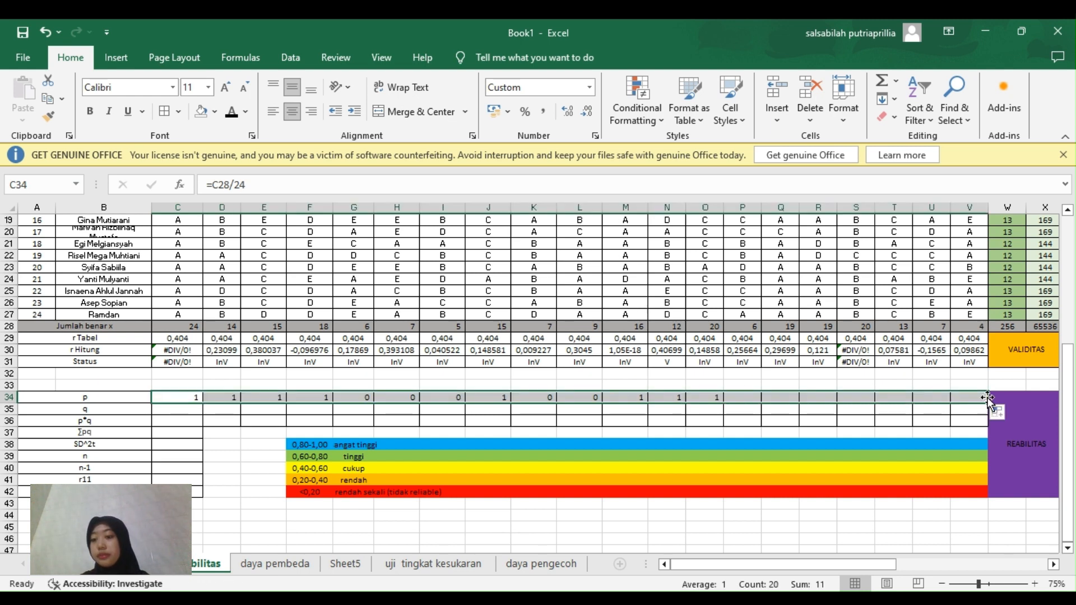
# Show the p values in D34:V34 with four decimal places.
pyautogui.click(221, 397)
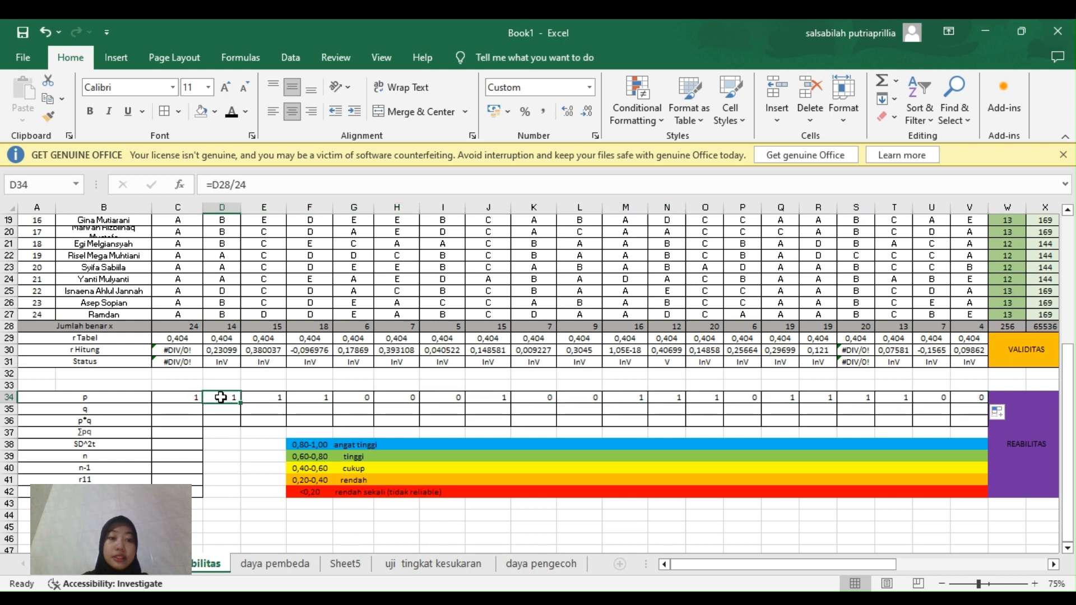
pyautogui.moveTo(221, 397); pyautogui.dragTo(959, 401)
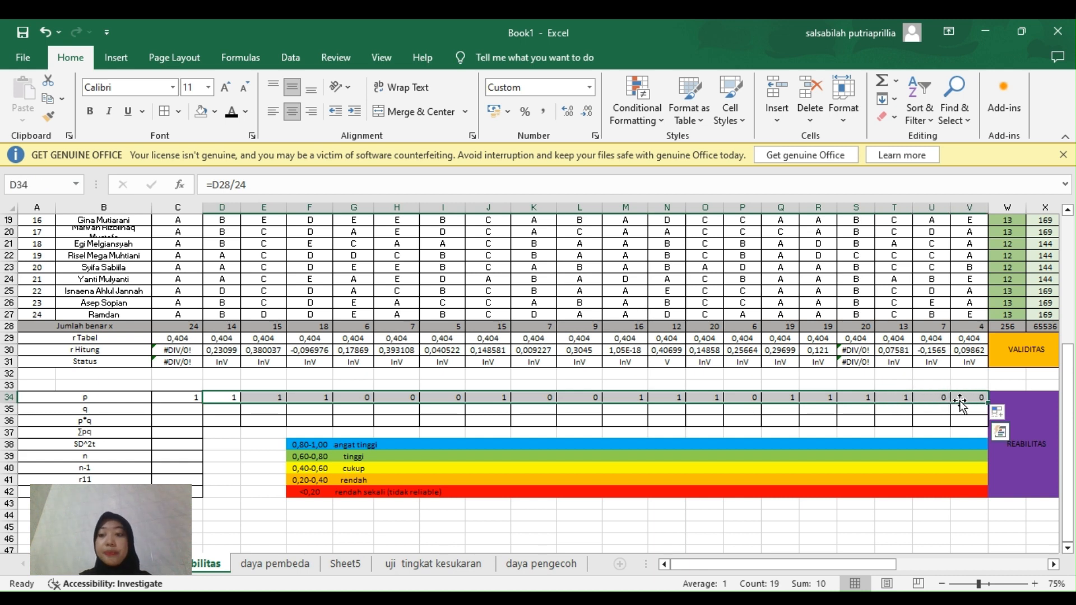
pyautogui.click(570, 114)
pyautogui.click(571, 114)
pyautogui.click(570, 115)
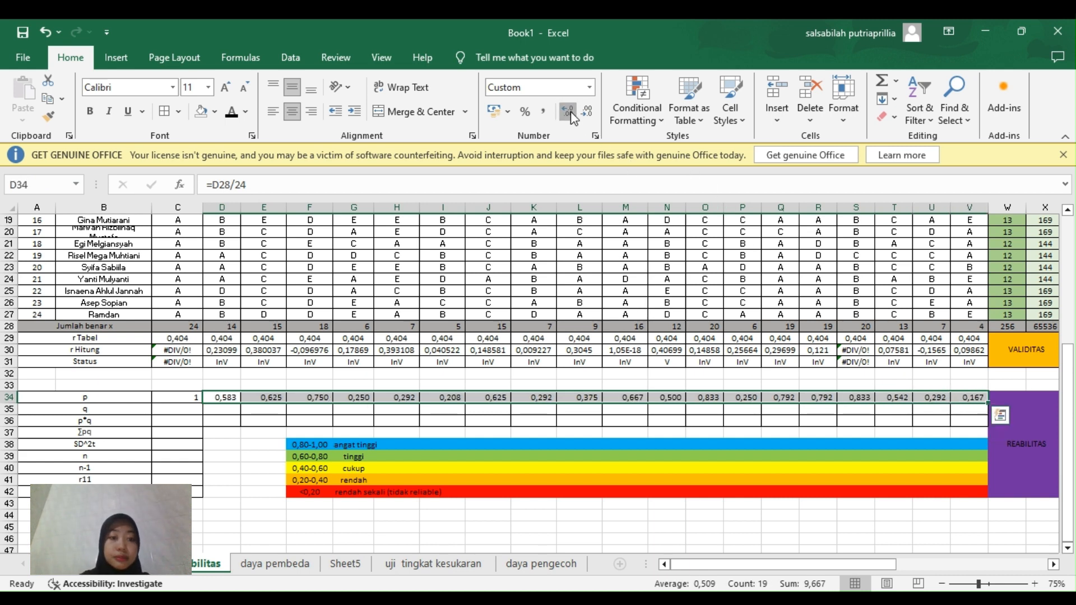
pyautogui.click(571, 114)
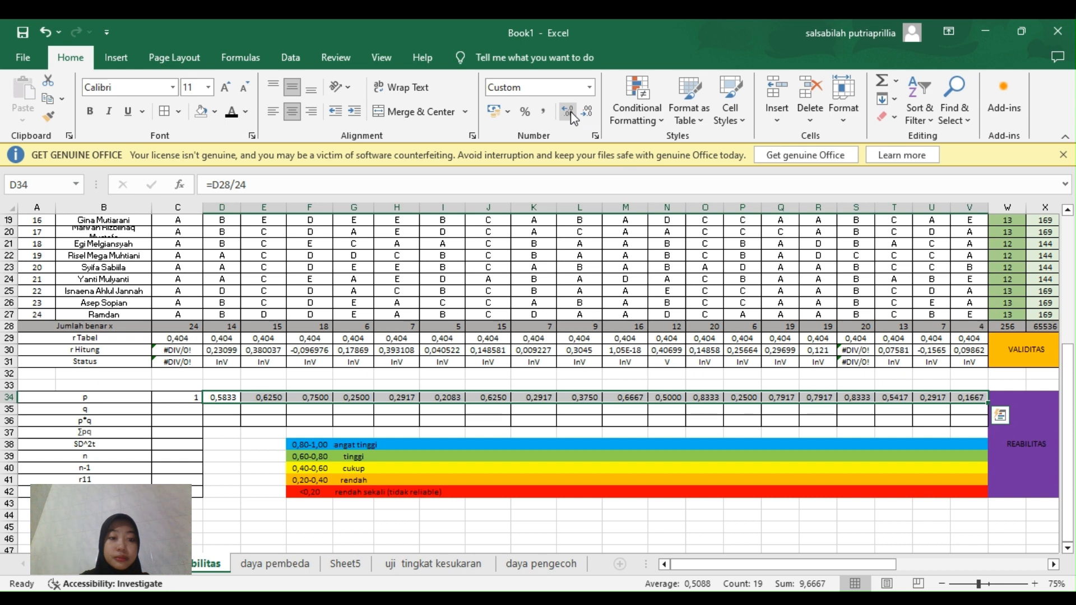
# Enter =1-C34 in the q cell C35.
pyautogui.click(181, 407)
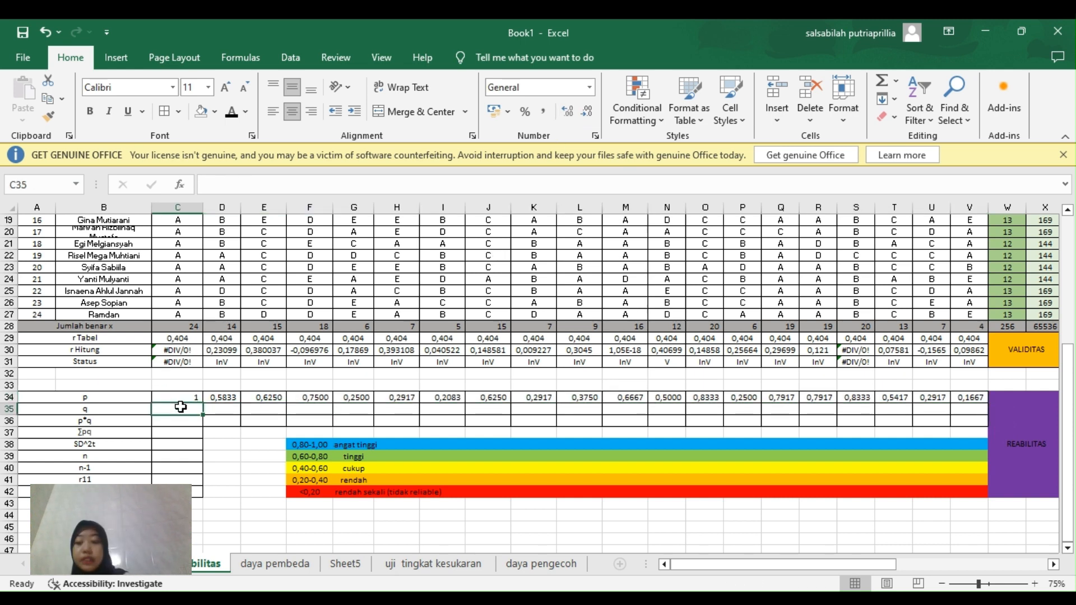
pyautogui.write('=1')
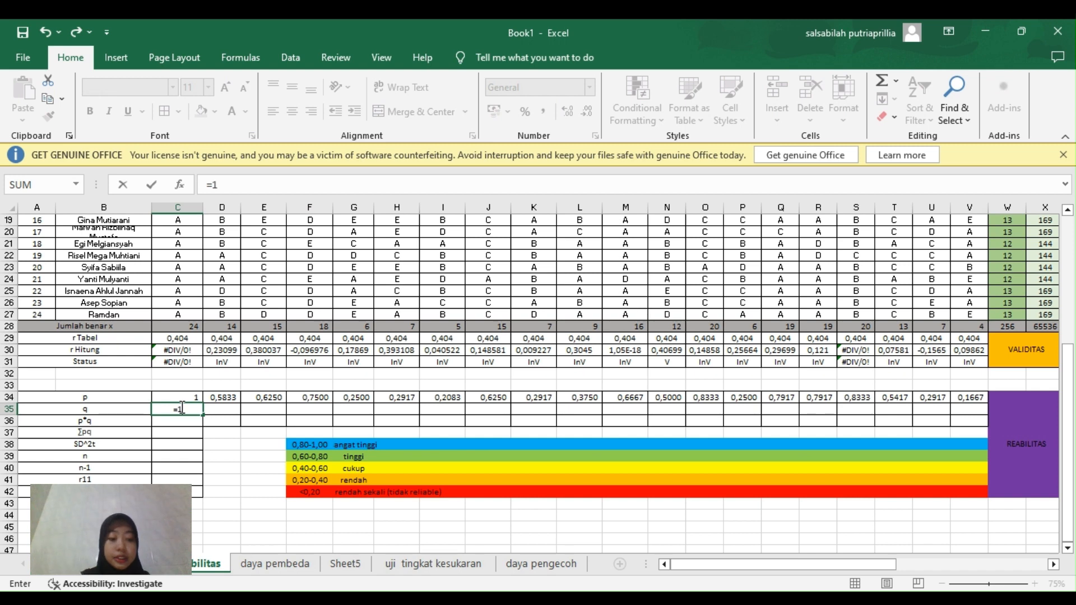
pyautogui.write('-')
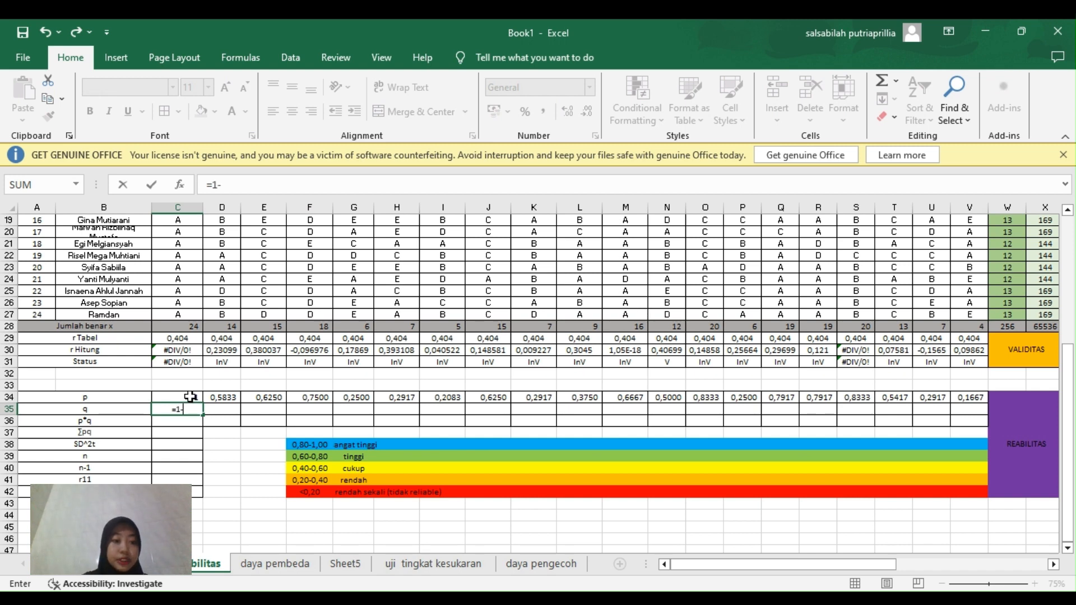
pyautogui.click(190, 397)
pyautogui.press('Return')
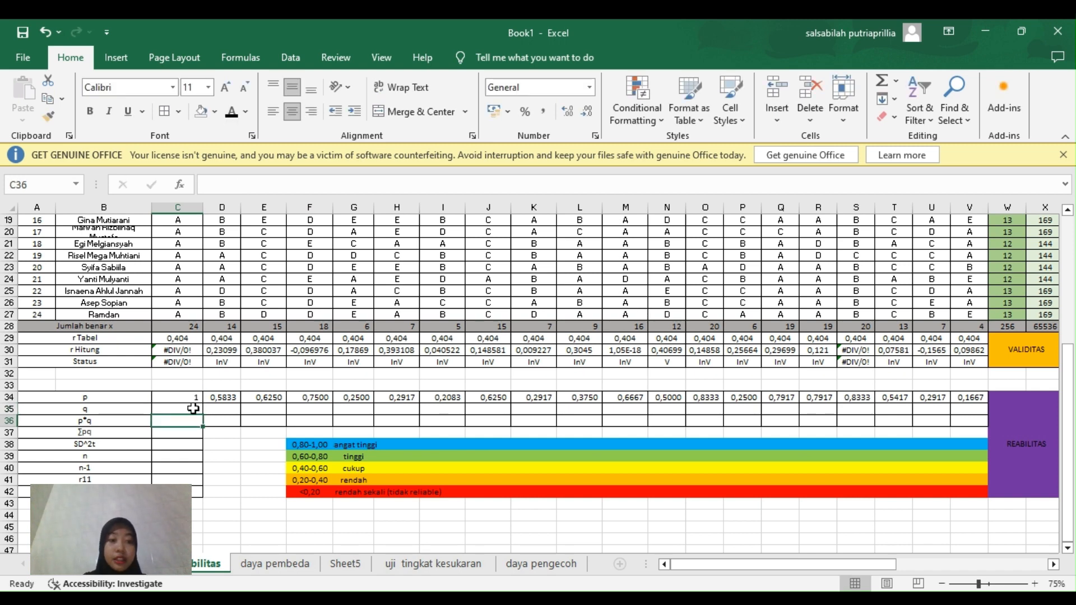
# Apply the Number format to C35 and fill its formula across the q row to V35.
pyautogui.click(192, 409)
pyautogui.click(589, 87)
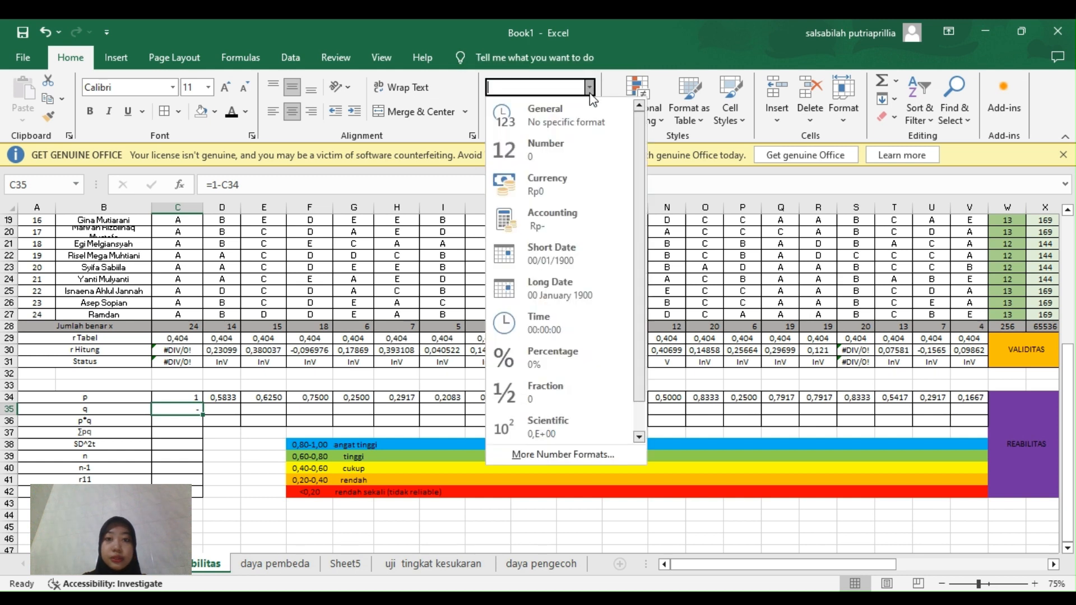
pyautogui.click(571, 144)
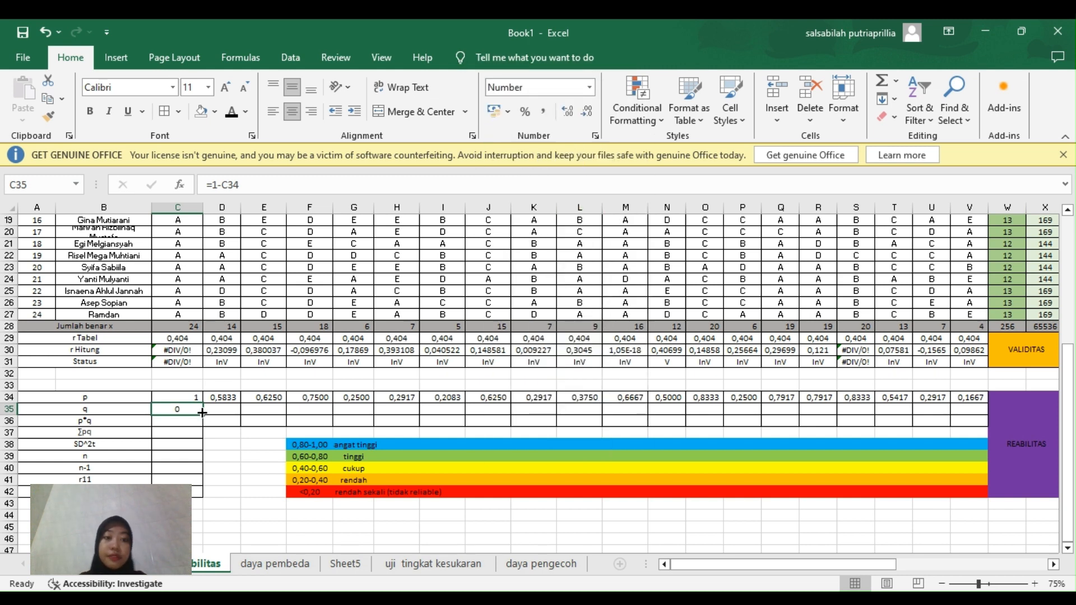
pyautogui.moveTo(202, 416); pyautogui.dragTo(975, 414)
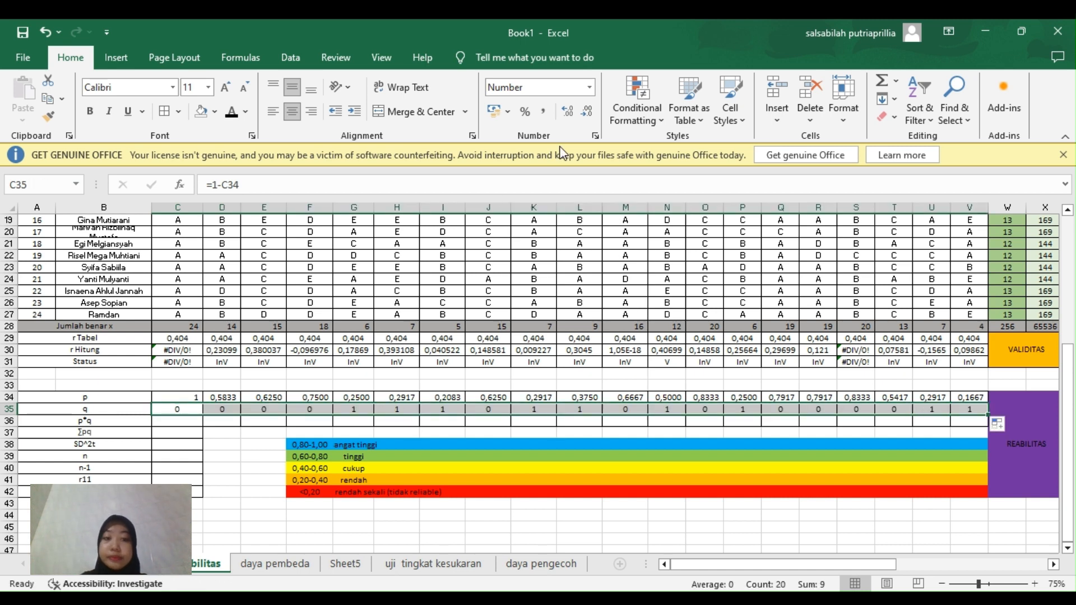
# Show the q values in D35:V35 with four decimal places and the one in C35 with none.
pyautogui.click(576, 111)
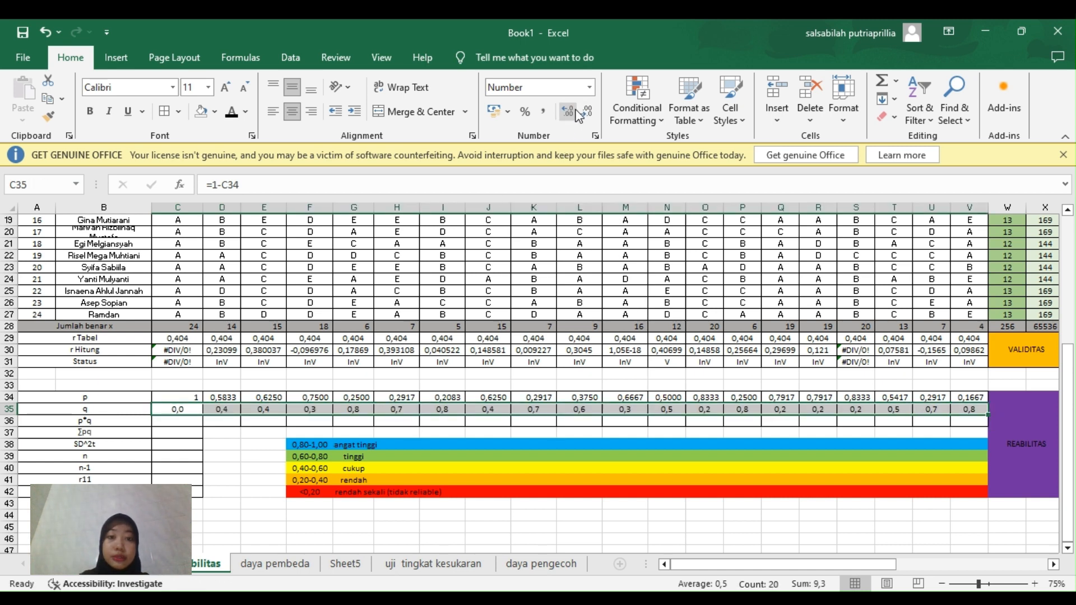
pyautogui.click(577, 112)
pyautogui.click(577, 112)
pyautogui.click(577, 112)
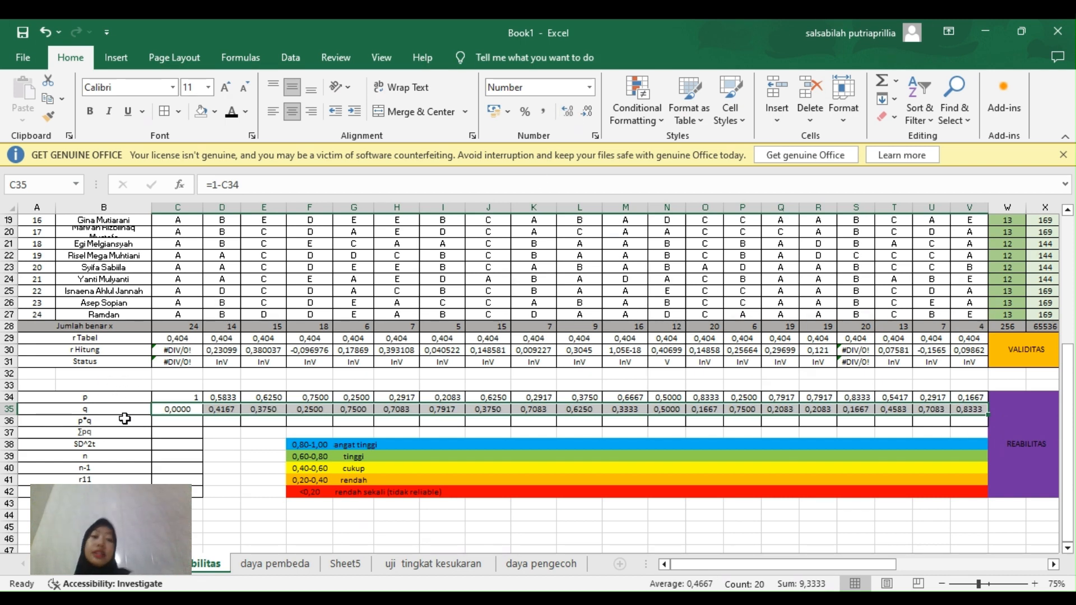
pyautogui.click(179, 423)
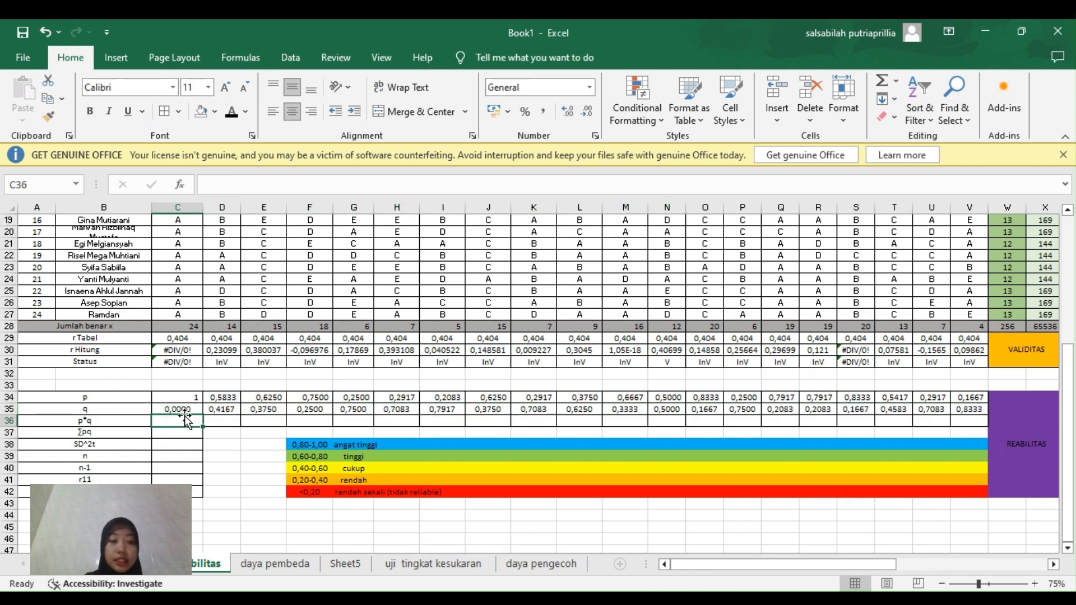
pyautogui.click(184, 409)
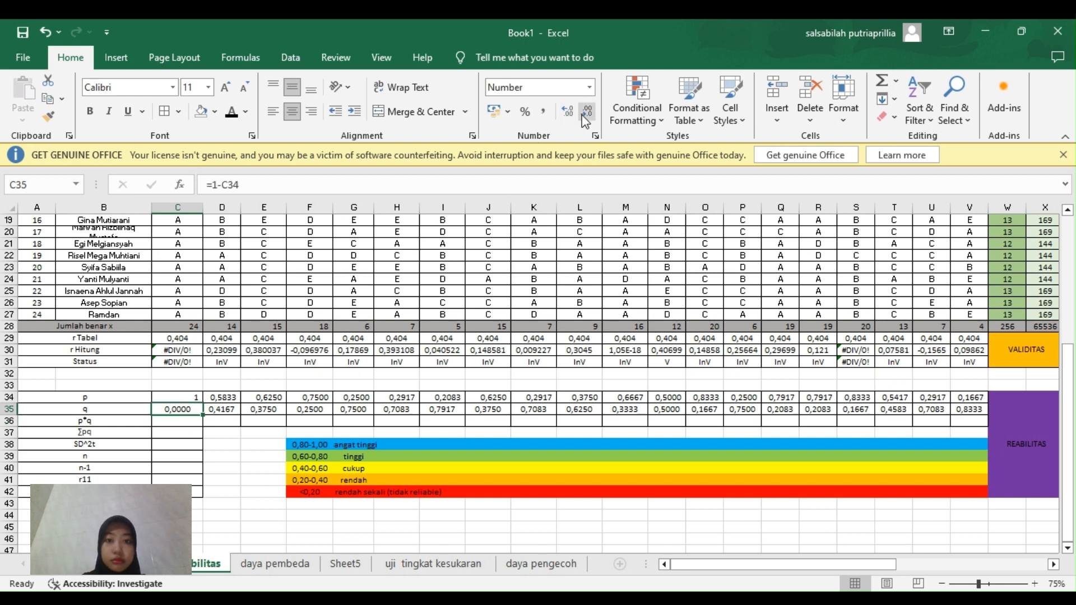
pyautogui.click(582, 116)
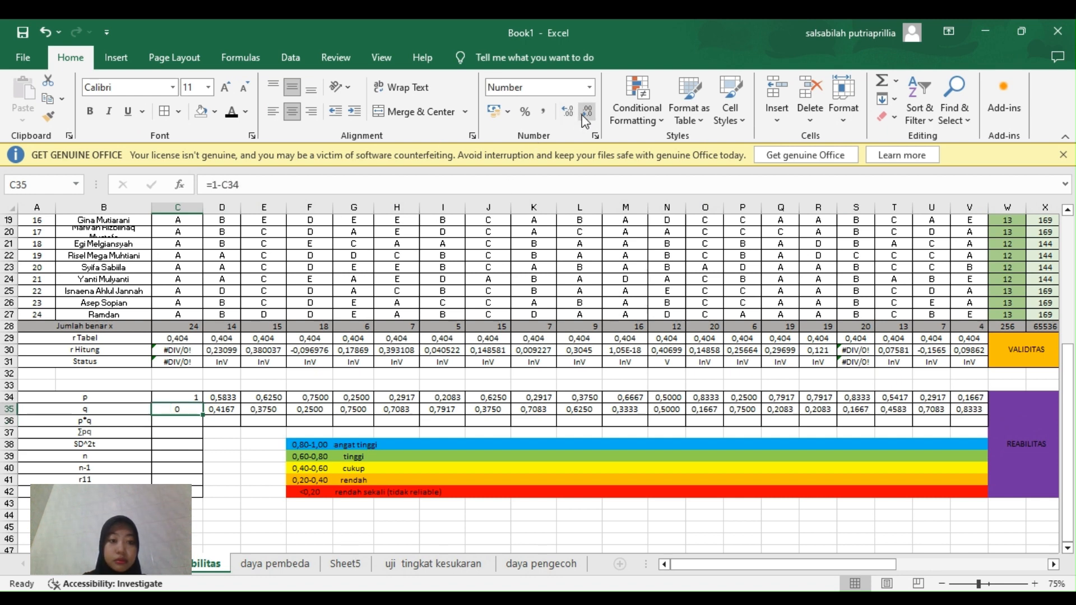
# Enter =C34*C35 in the p*q cell C36.
pyautogui.click(187, 422)
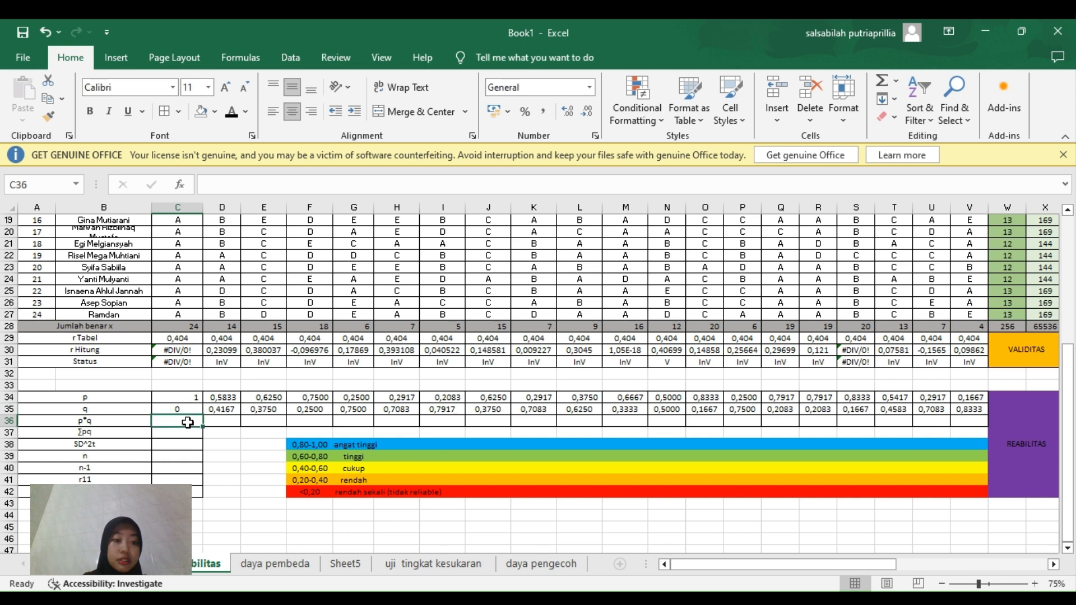
pyautogui.write('=')
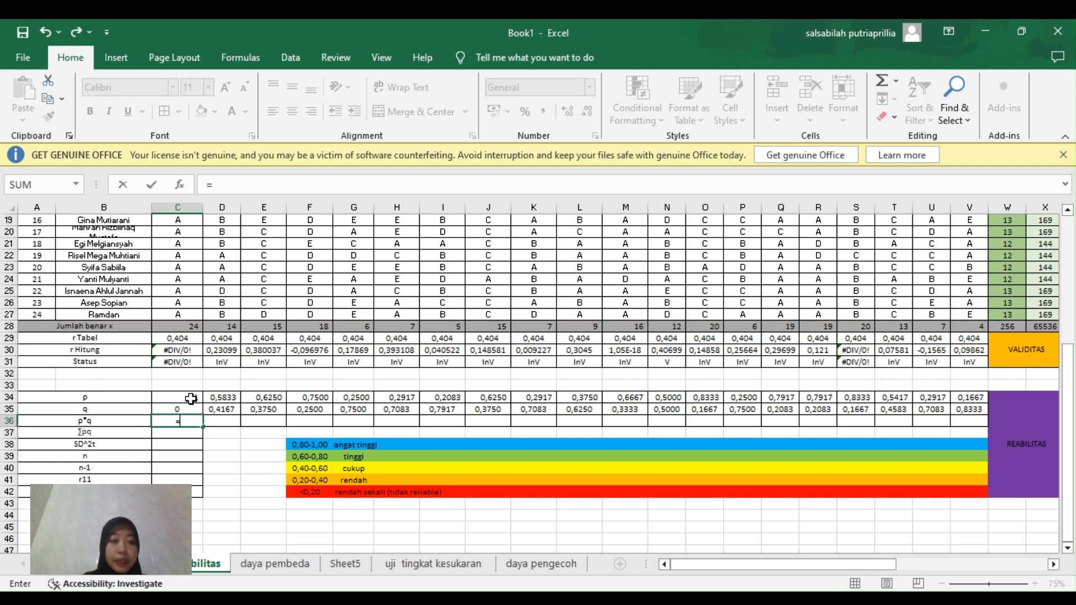
pyautogui.click(191, 399)
pyautogui.write('*')
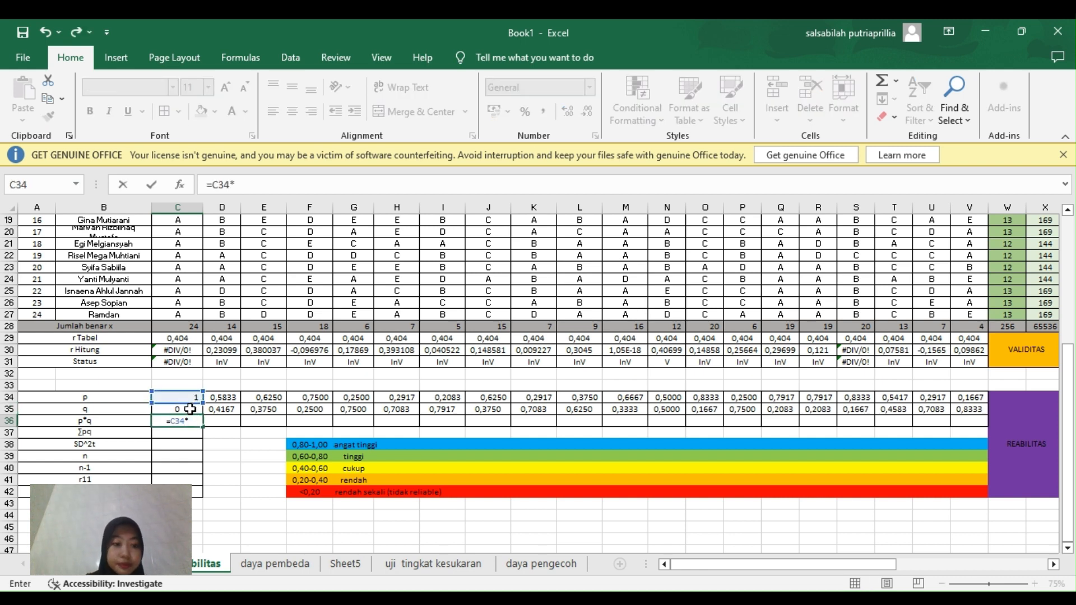
pyautogui.click(191, 409)
pyautogui.press('Return')
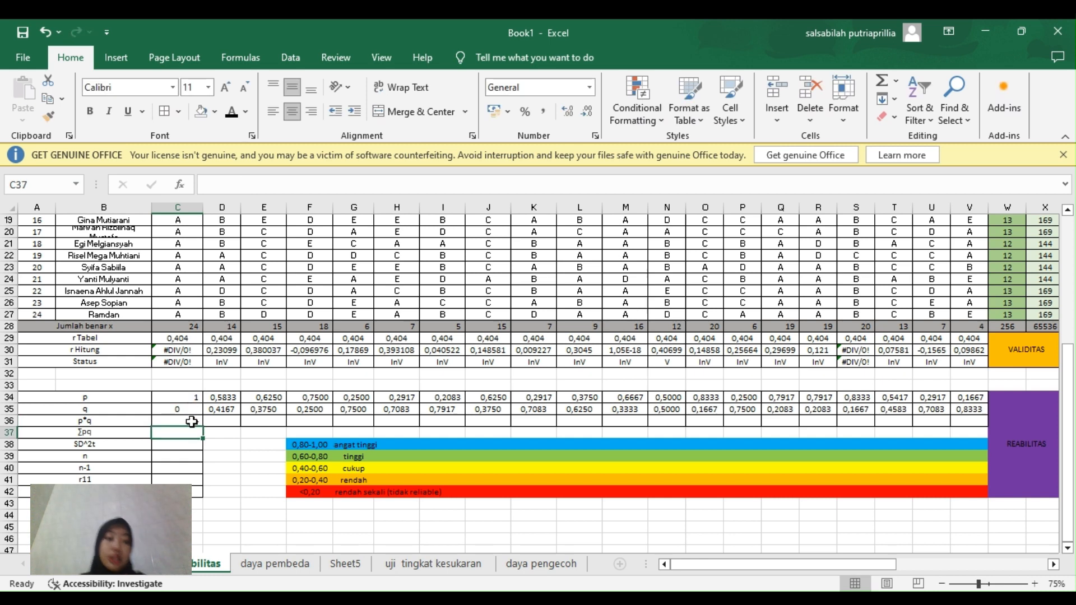
# Apply the Number format to C36 and fill its formula across the p*q row to V36.
pyautogui.click(191, 421)
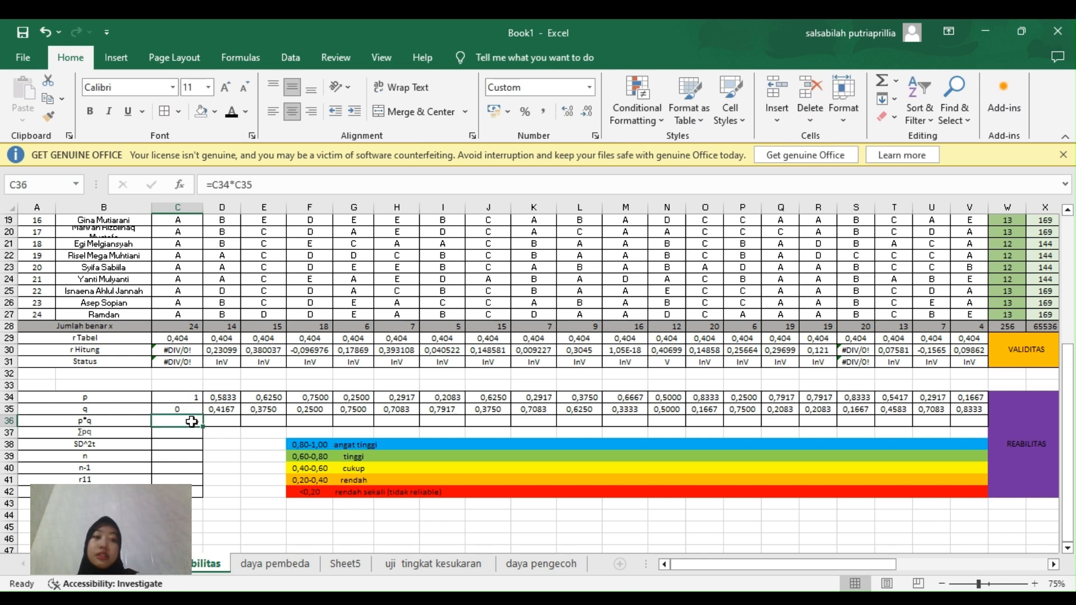
pyautogui.click(590, 87)
pyautogui.click(579, 159)
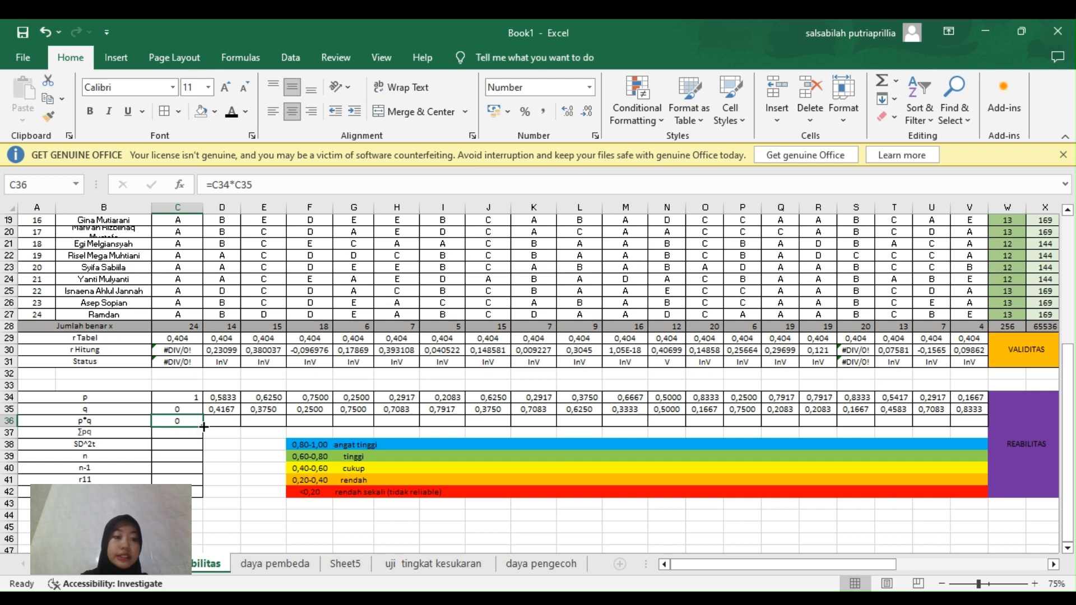
pyautogui.moveTo(203, 427); pyautogui.dragTo(976, 416)
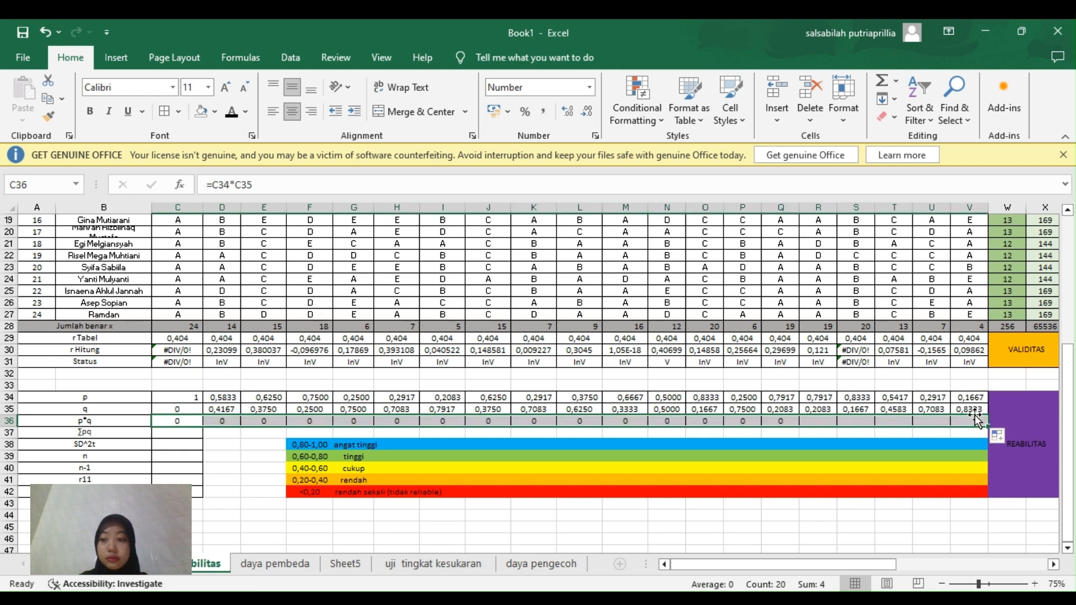
# Show the p*q values in D36:V36 with four decimal places and the one in C36 with none.
pyautogui.click(563, 110)
pyautogui.click(563, 109)
pyautogui.click(563, 109)
pyautogui.click(562, 110)
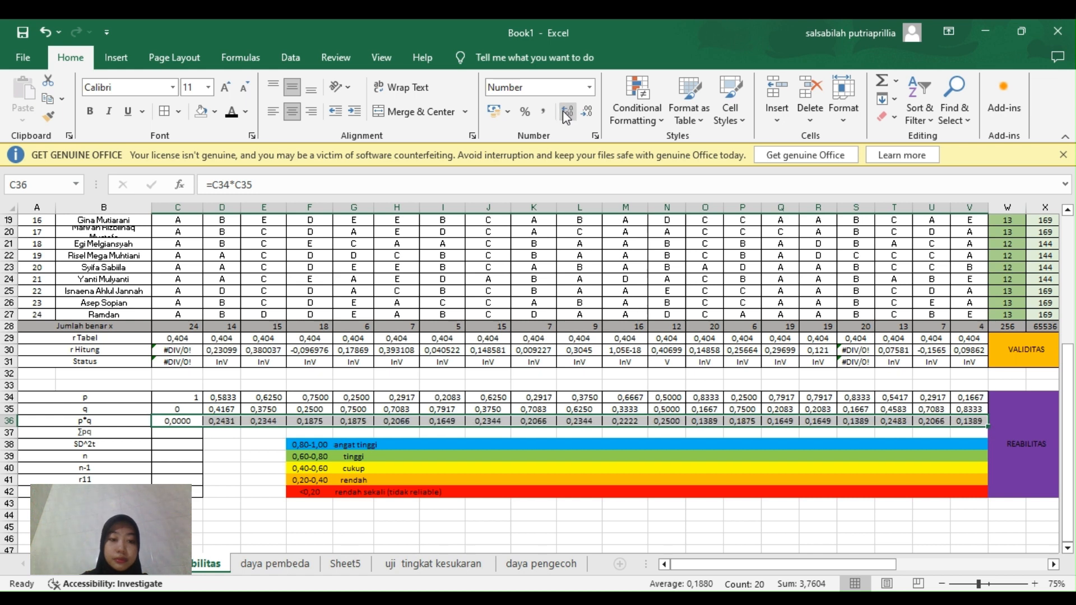
pyautogui.click(177, 422)
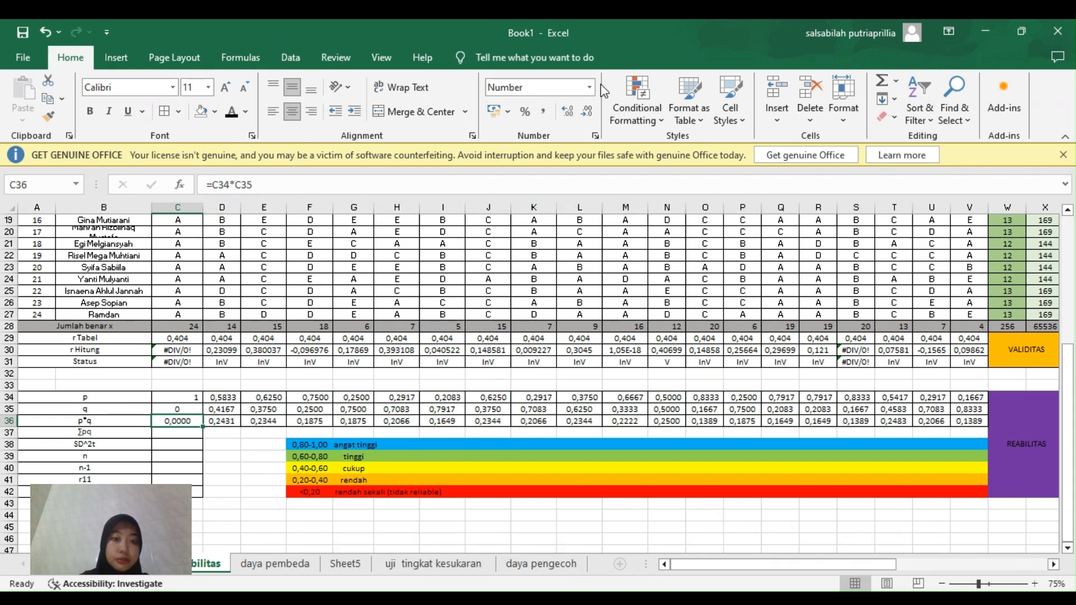
pyautogui.click(586, 110)
pyautogui.click(586, 111)
pyautogui.click(587, 111)
pyautogui.click(586, 111)
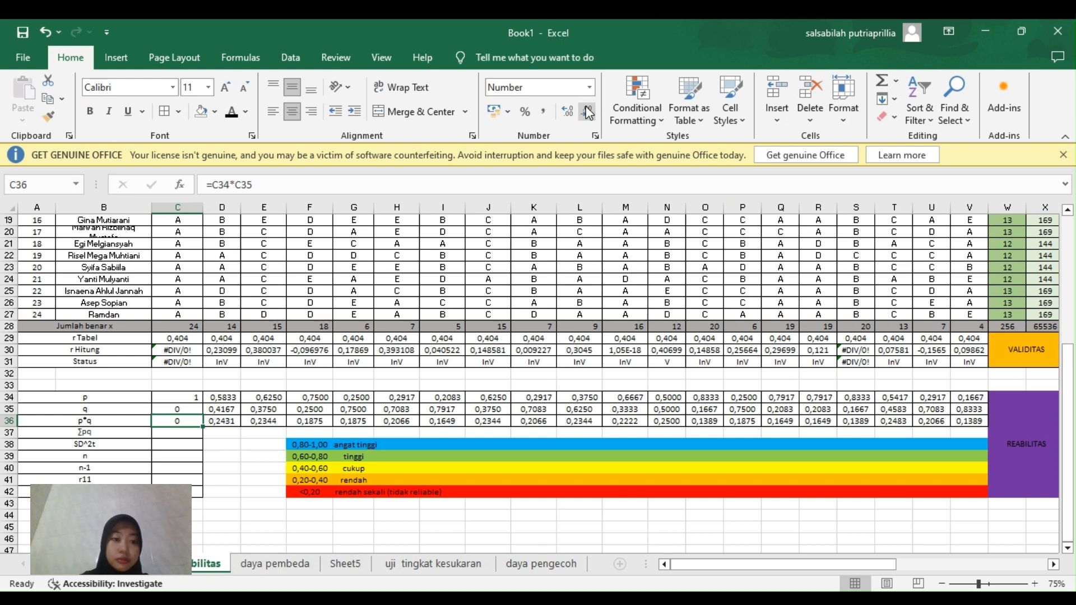
# Sum the p*q row in the Σpq cell C37 with =SUM(C36:V36).
pyautogui.click(184, 433)
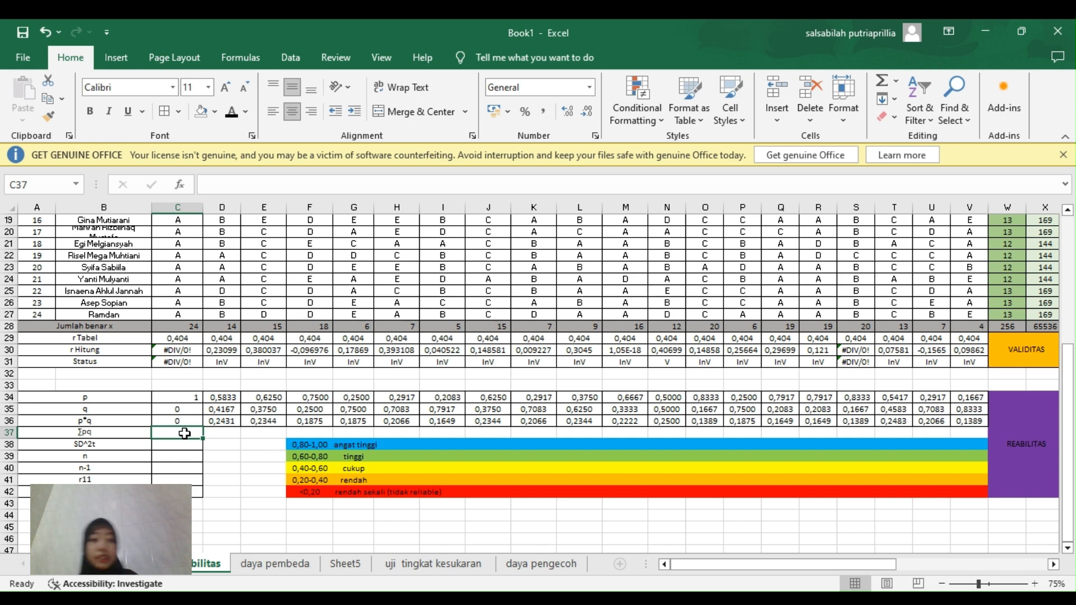
pyautogui.write('=SUM')
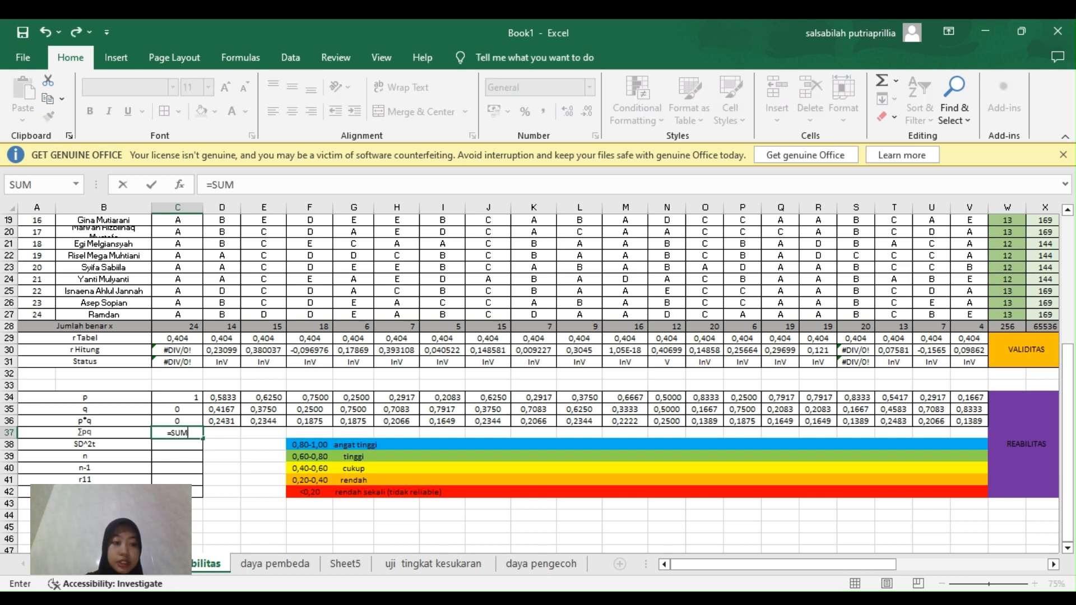
pyautogui.write('(')
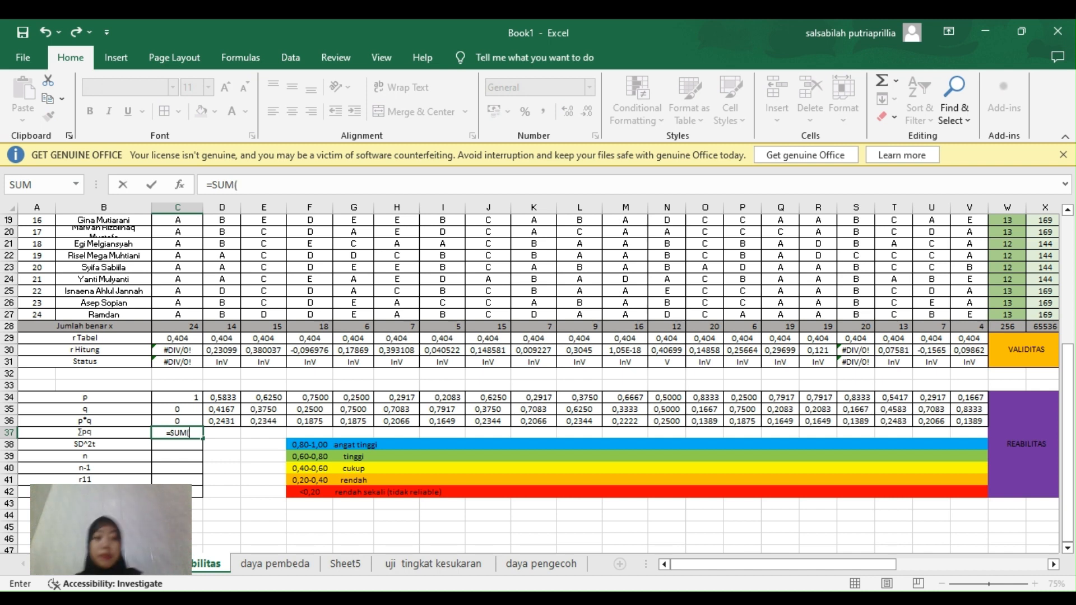
pyautogui.moveTo(189, 418); pyautogui.dragTo(973, 424)
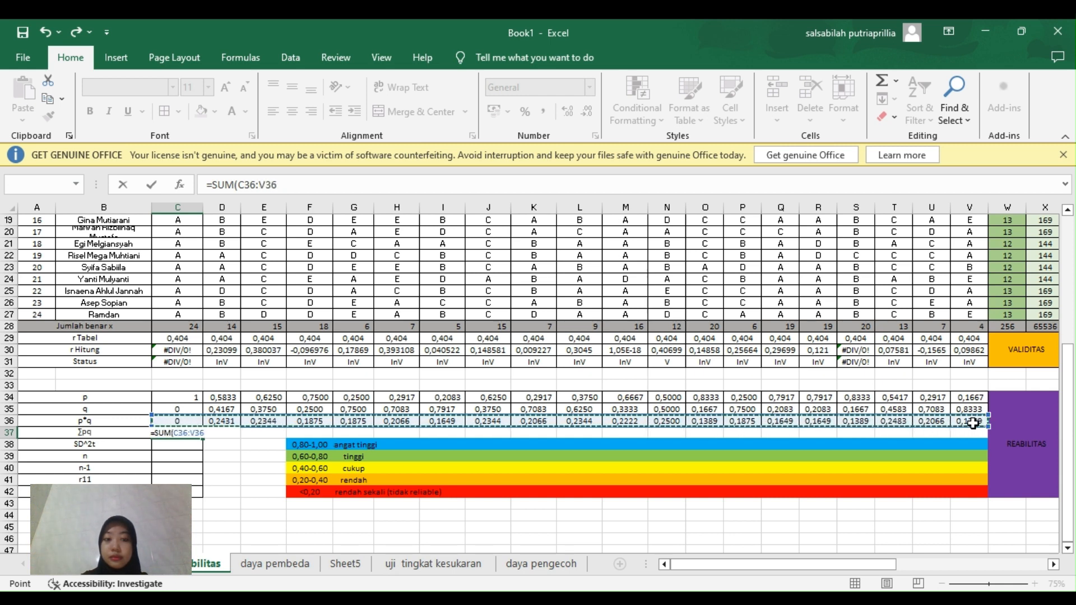
pyautogui.press('Return')
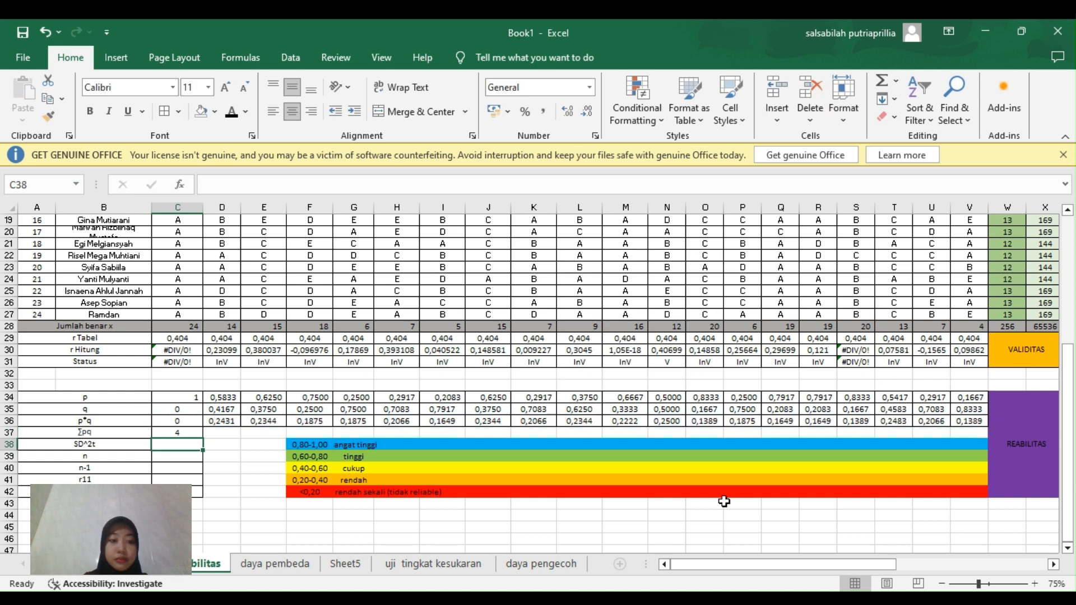
# Show the Σpq value in C37 with four decimal places.
pyautogui.click(165, 434)
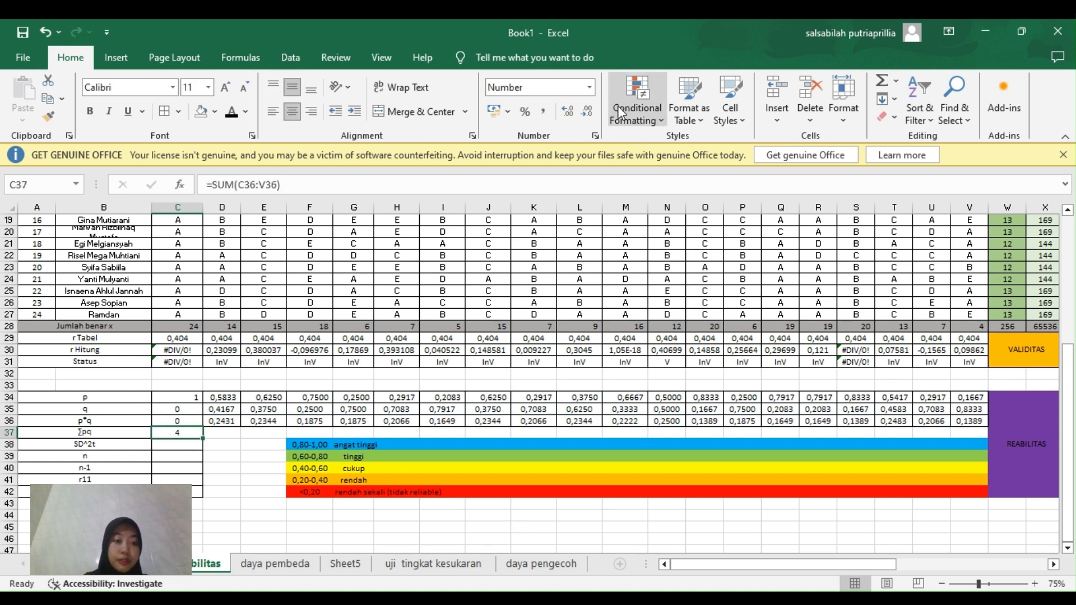
pyautogui.click(570, 120)
pyautogui.click(570, 119)
pyautogui.click(571, 119)
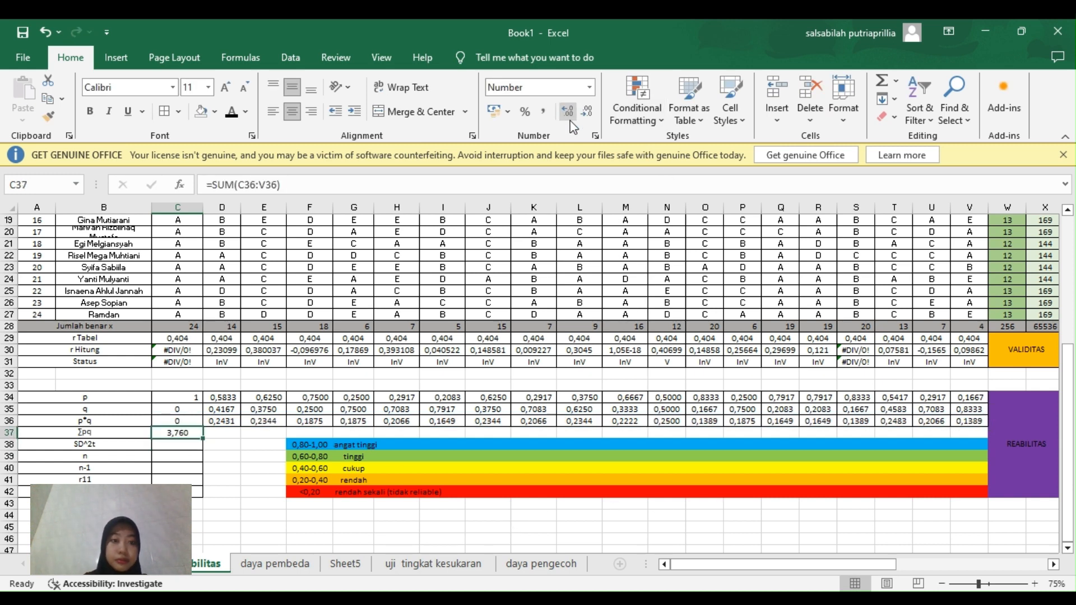
pyautogui.click(570, 120)
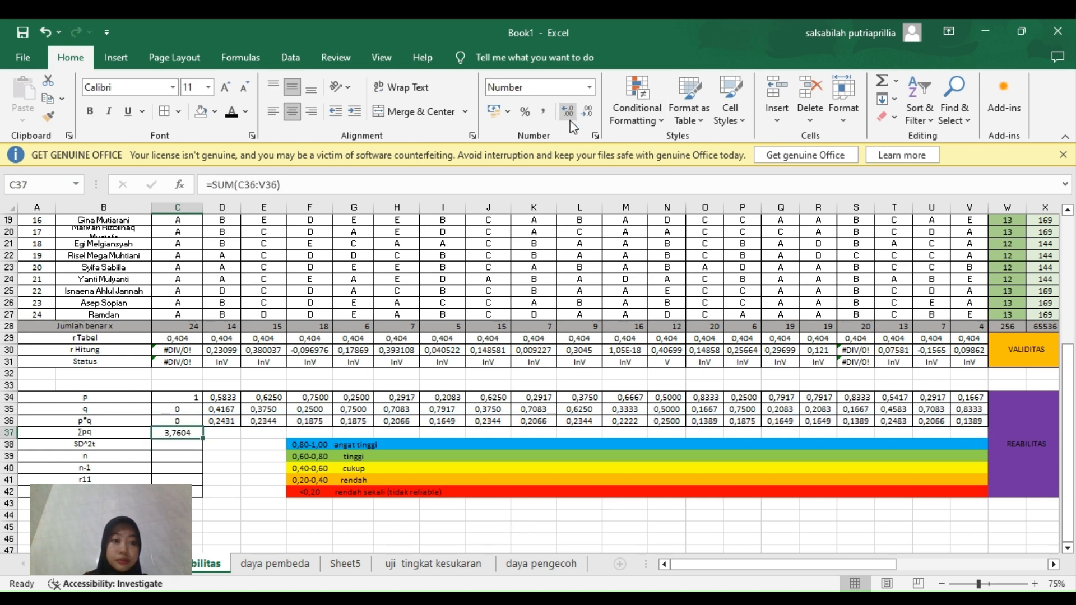
# Calculate the SD^2t value in C38 with VAR.P over the students' Jumlah benar (Y) scores in W4:W27.
pyautogui.click(200, 449)
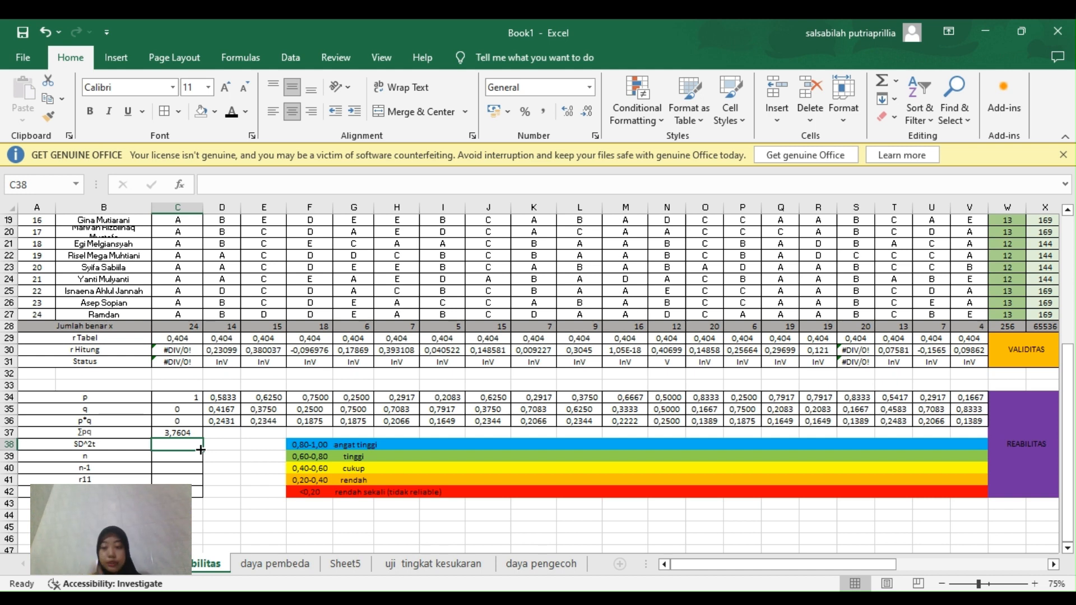
pyautogui.write('=')
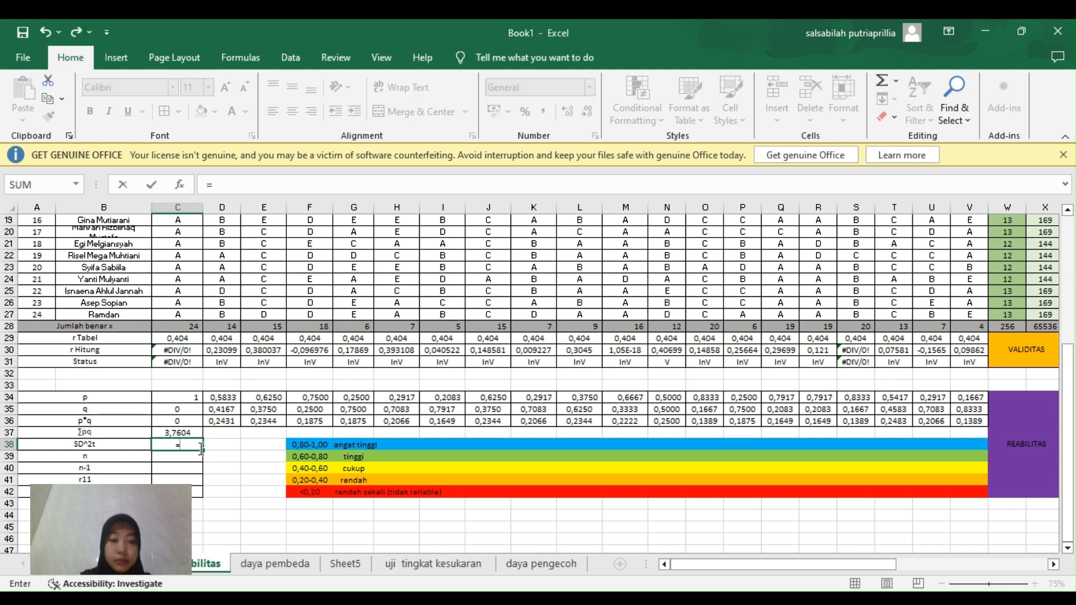
pyautogui.write('VAR')
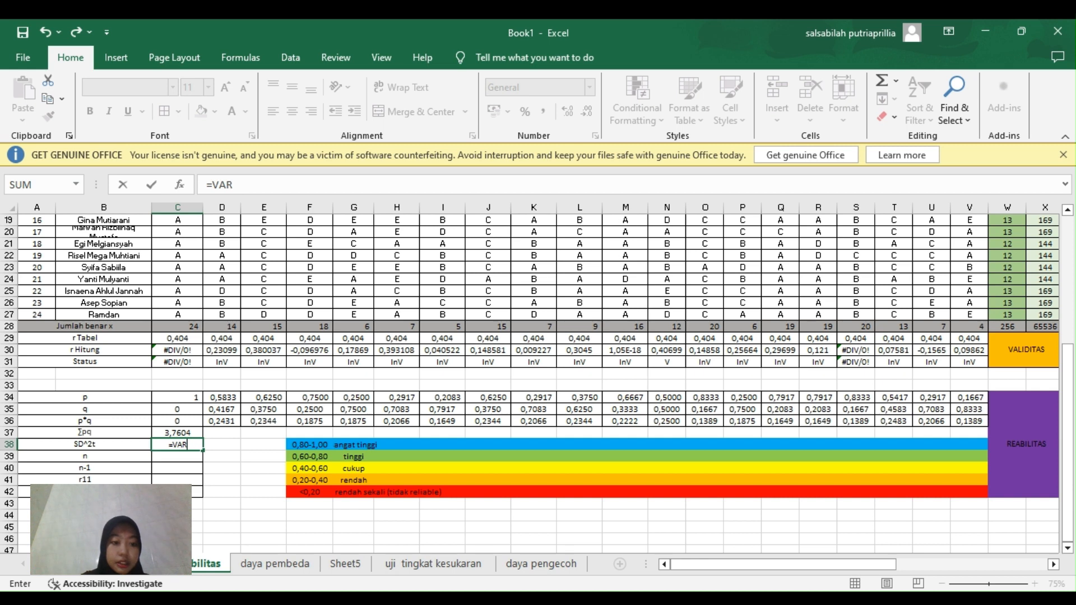
pyautogui.write('.P(')
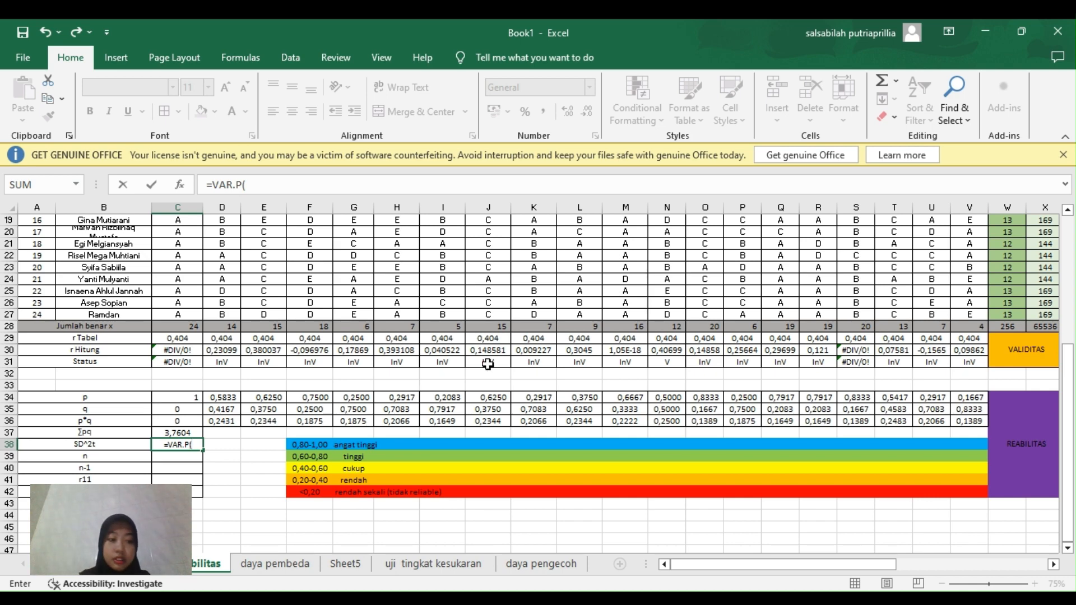
pyautogui.scroll(-2, 386, 459)
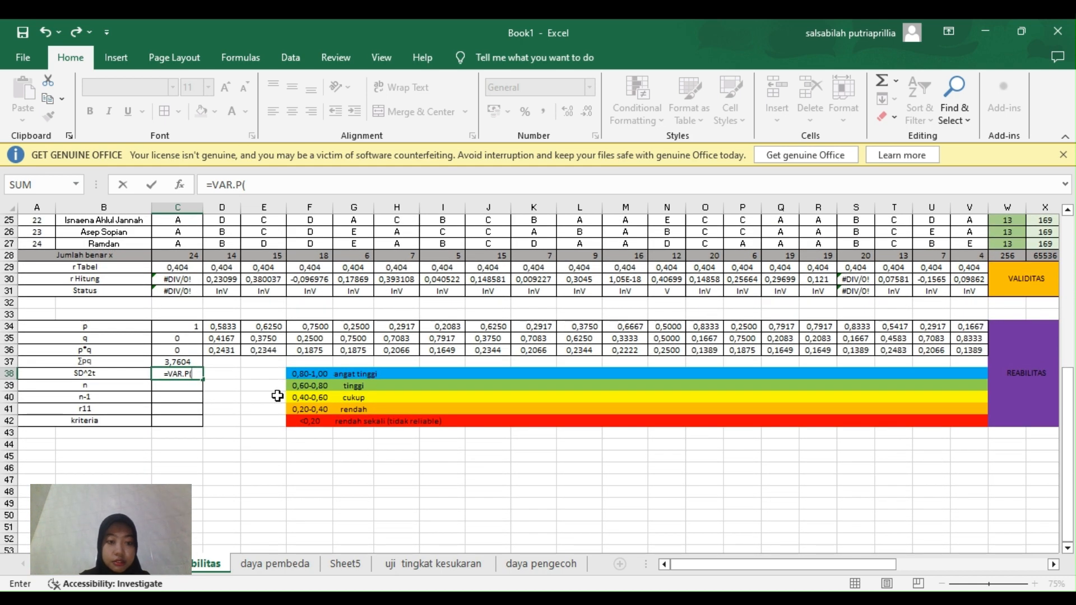
pyautogui.hscroll(3, 705, 305)
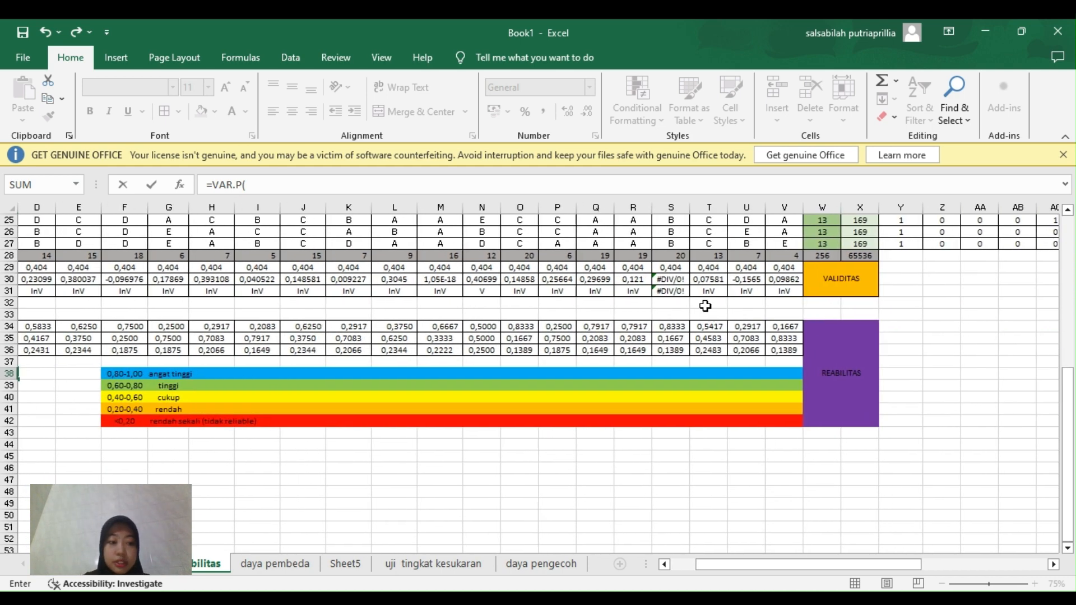
pyautogui.hscroll(3, 705, 305)
pyautogui.scroll(8, 705, 306)
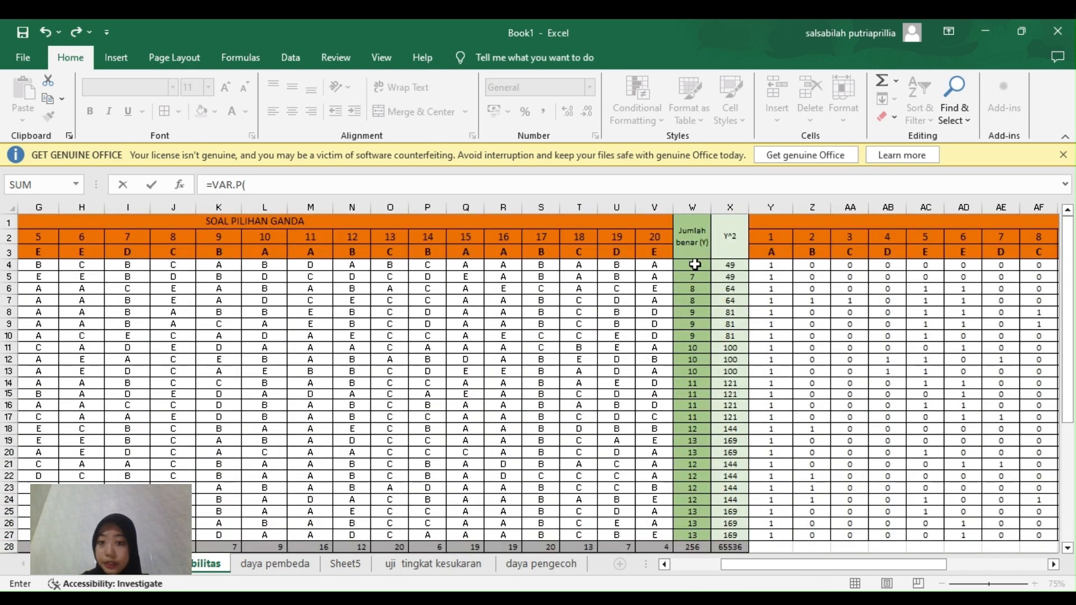
pyautogui.moveTo(695, 265); pyautogui.dragTo(694, 502)
pyautogui.press('Return')
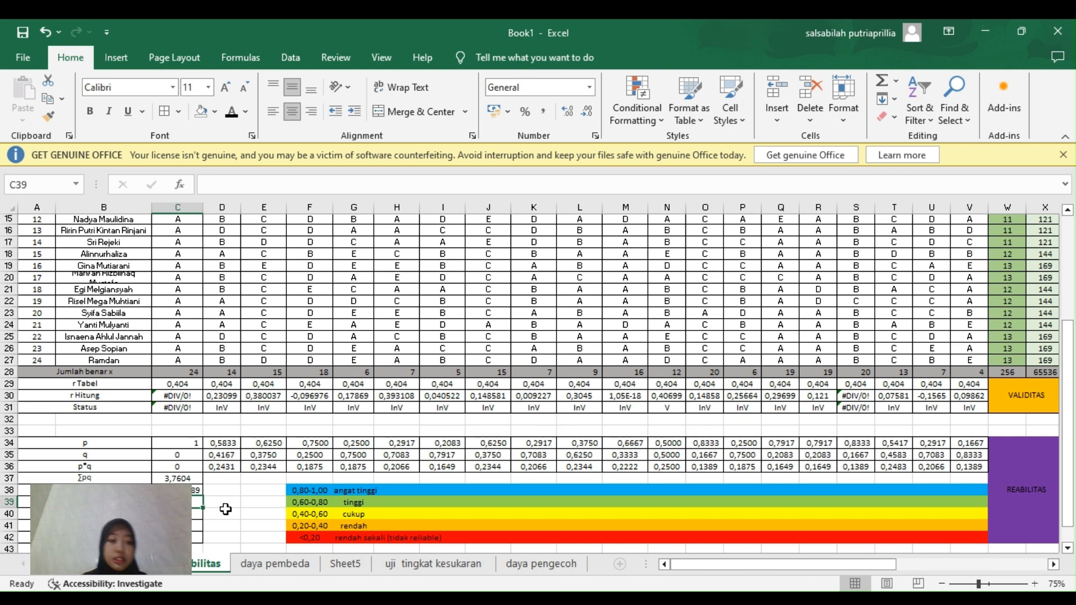
# Extend the Σpq value in C37 to six decimal places.
pyautogui.click(176, 478)
pyautogui.click(567, 112)
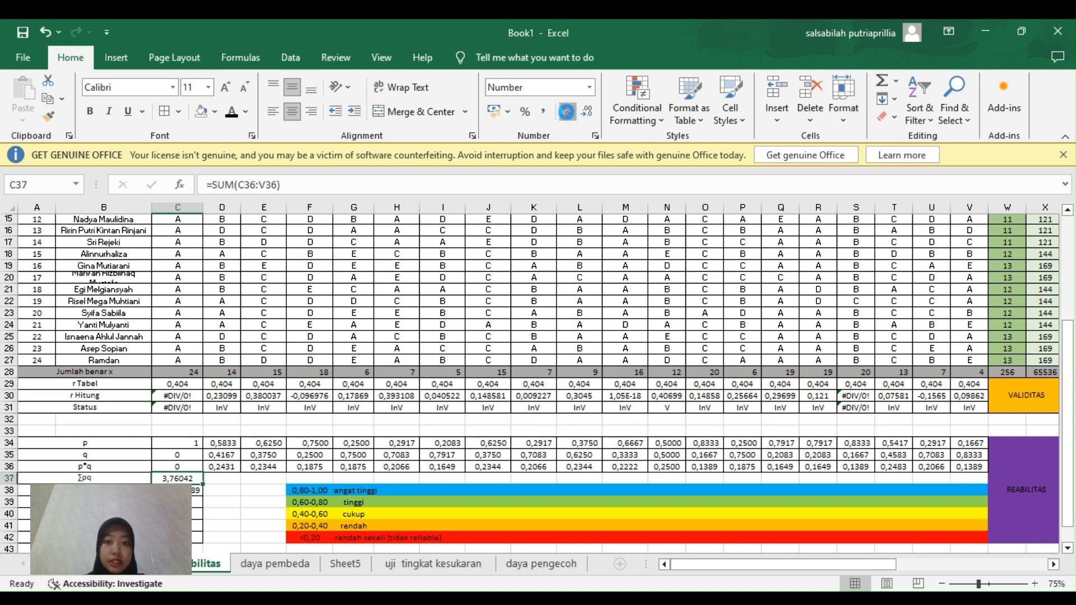
pyautogui.click(566, 112)
# Enter 24 as the n value in C39.
pyautogui.click(177, 502)
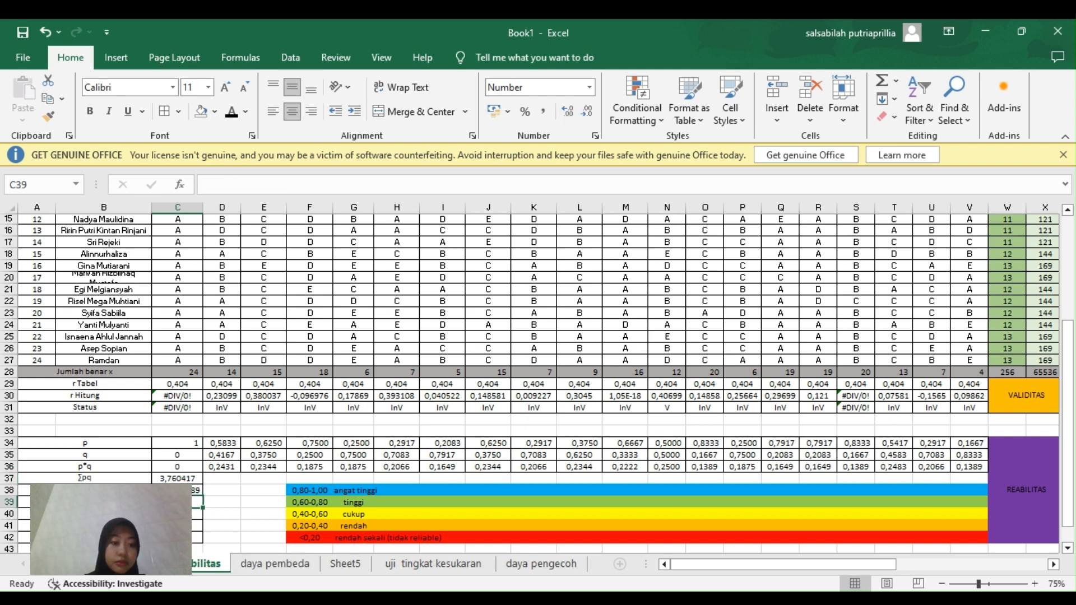
pyautogui.write('24')
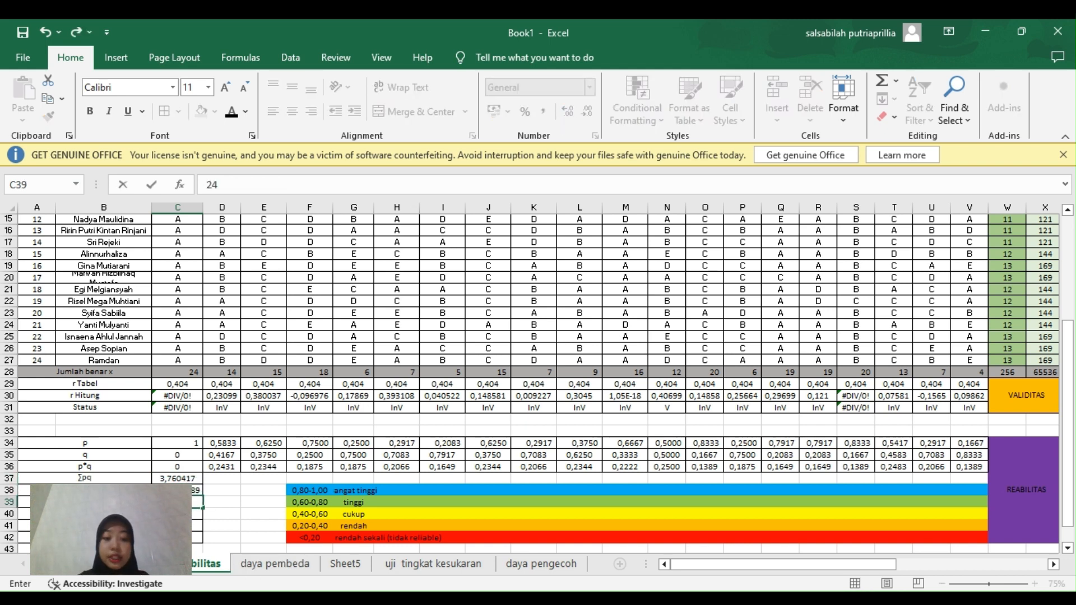
pyautogui.press('Return')
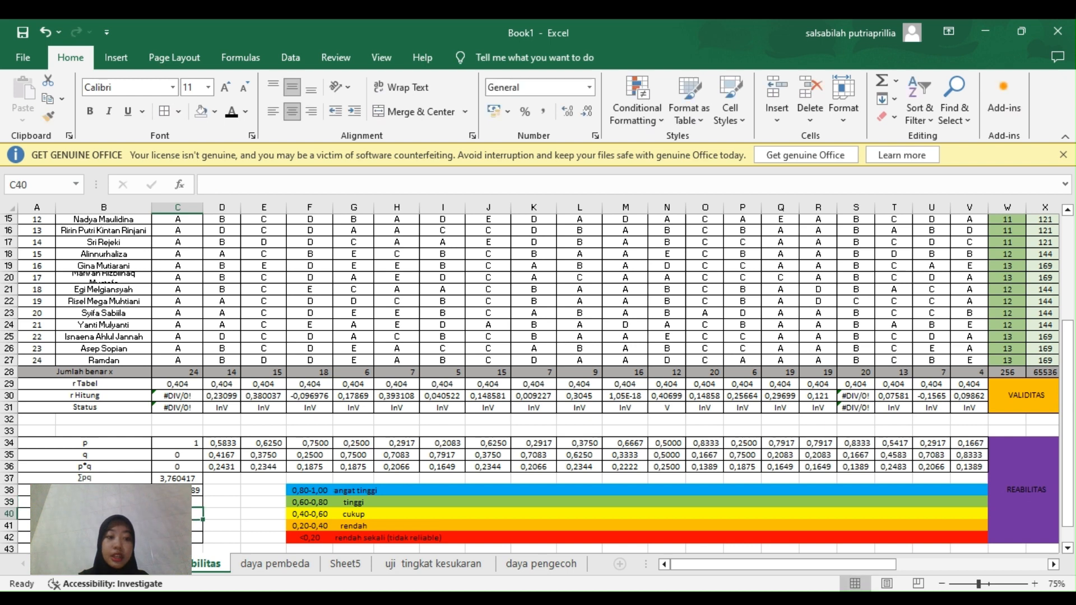
# Calculate the n-1 value in C40 with the formula =C39-1.
pyautogui.write('=')
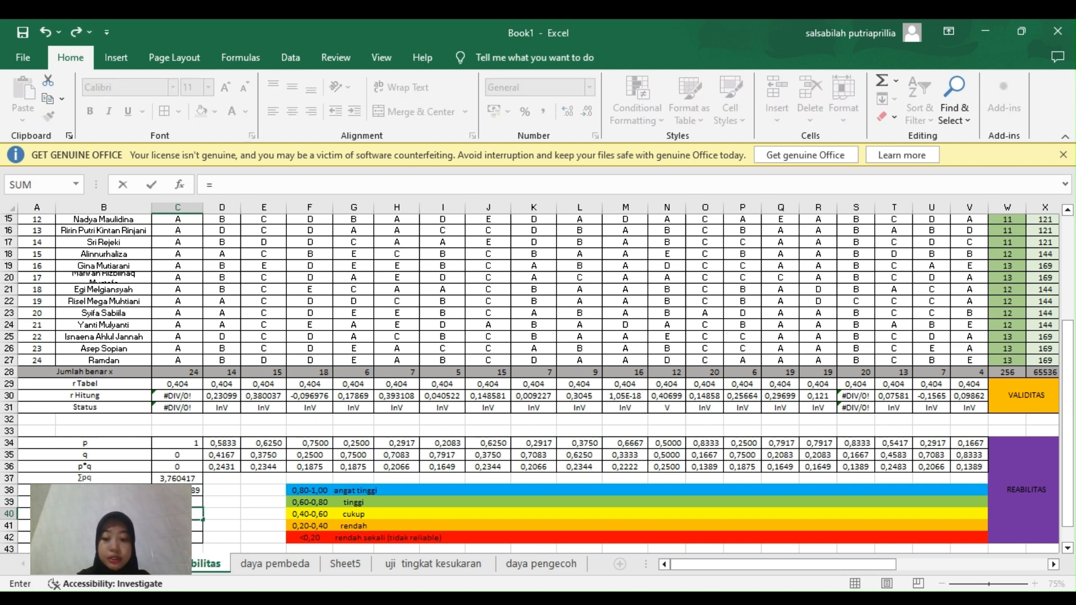
pyautogui.click(197, 491)
pyautogui.write('-1')
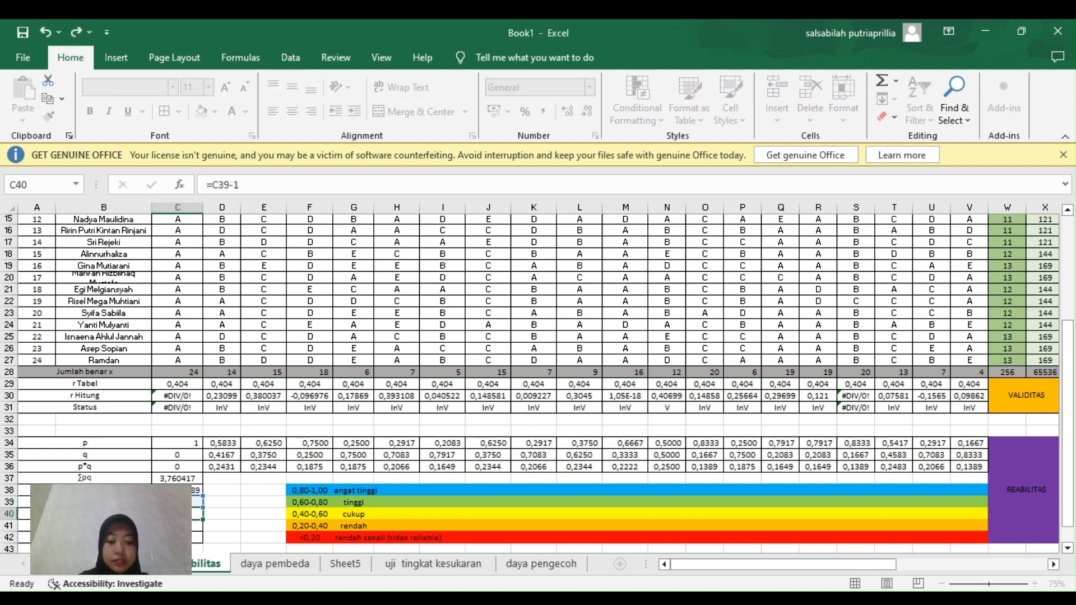
pyautogui.press('Return')
# Calculate the r11 reliability in C41 with the formula =(C39/C40)*((C38-C37)/C38).
pyautogui.scroll(-2, 216, 514)
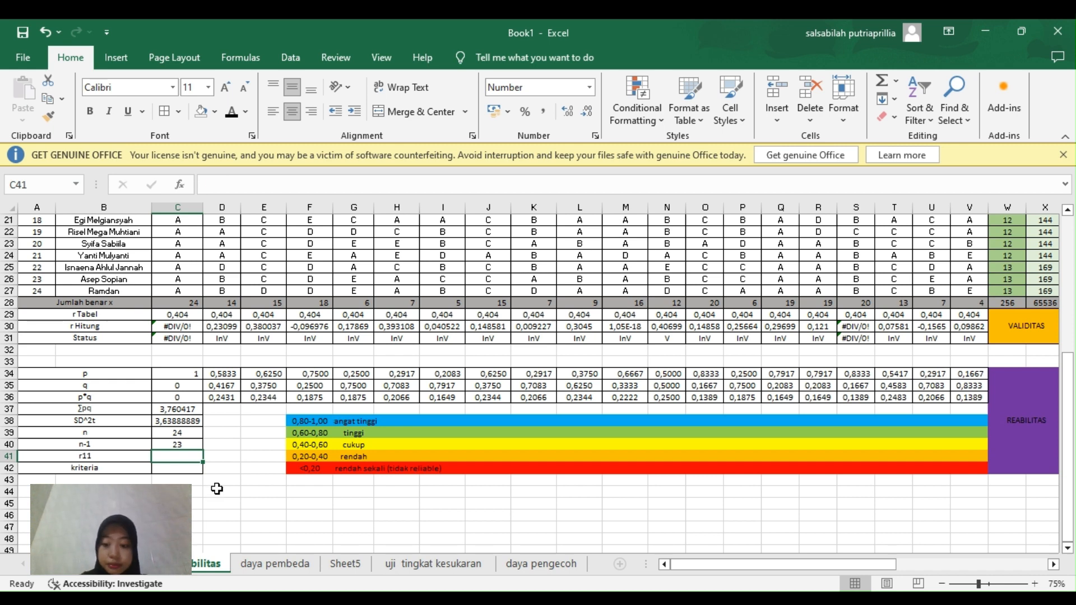
pyautogui.write('9')
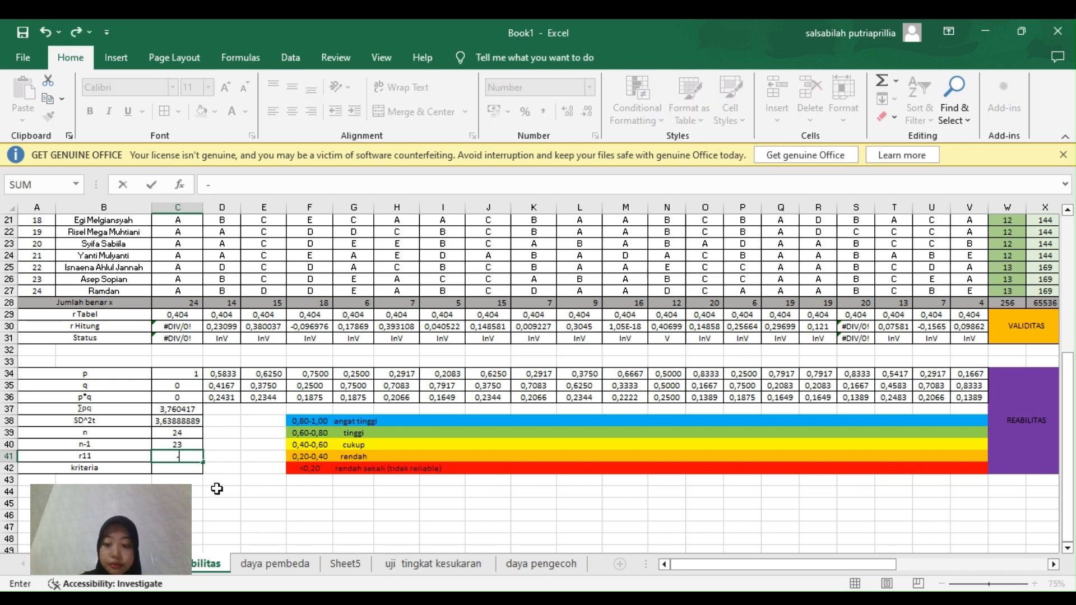
pyautogui.write('=(')
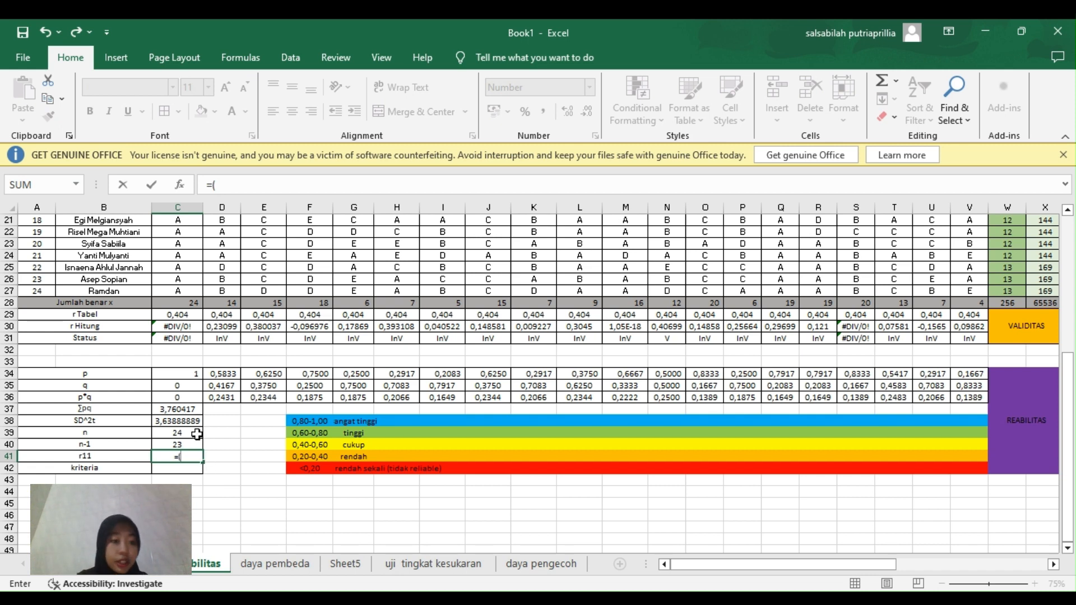
pyautogui.click(197, 433)
pyautogui.write('/')
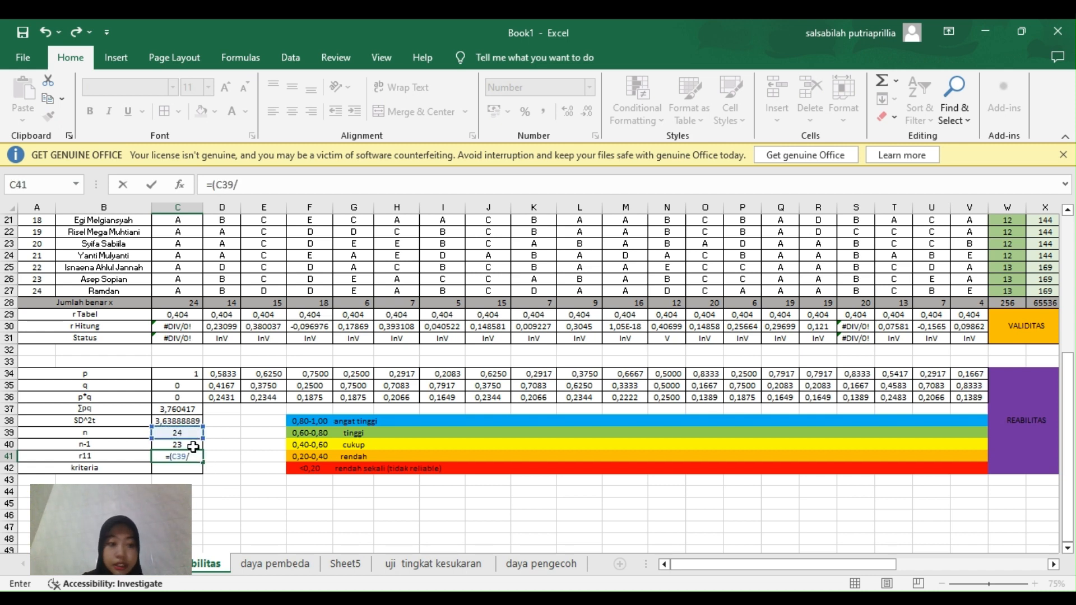
pyautogui.click(193, 446)
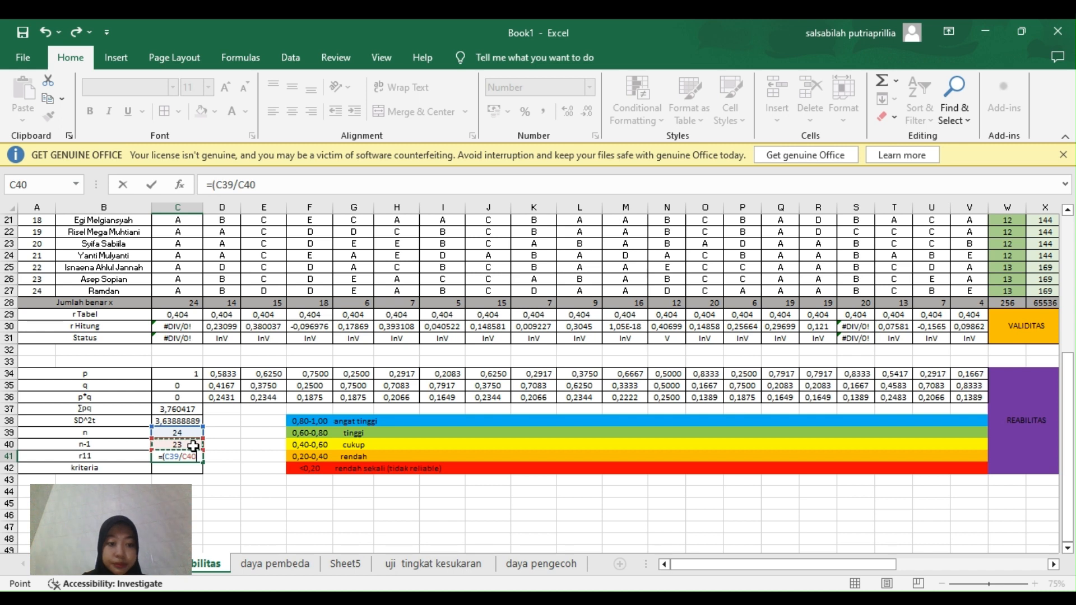
pyautogui.write(')')
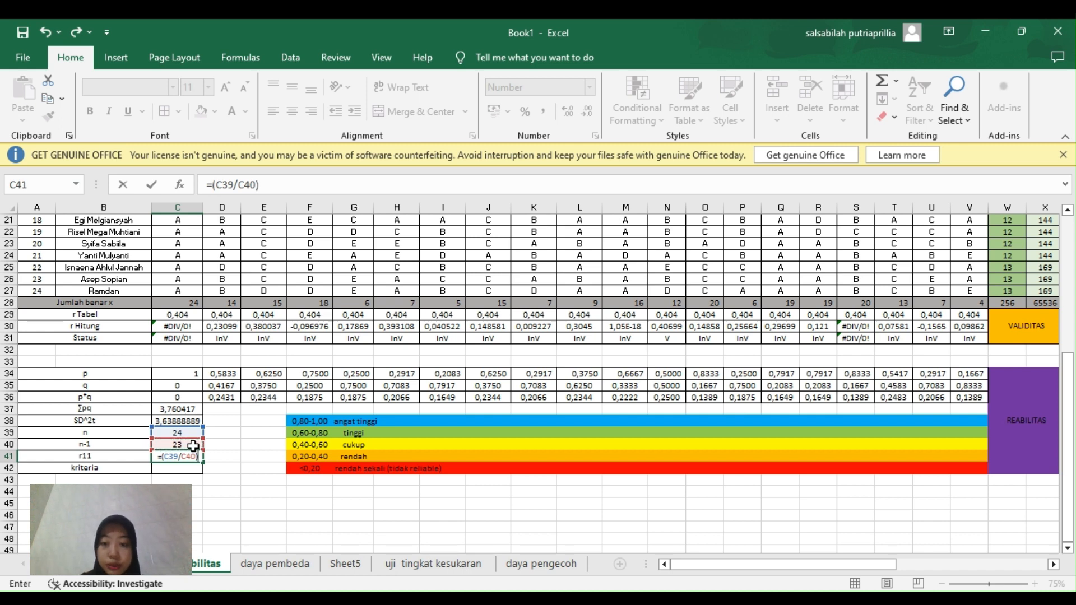
pyautogui.write('*')
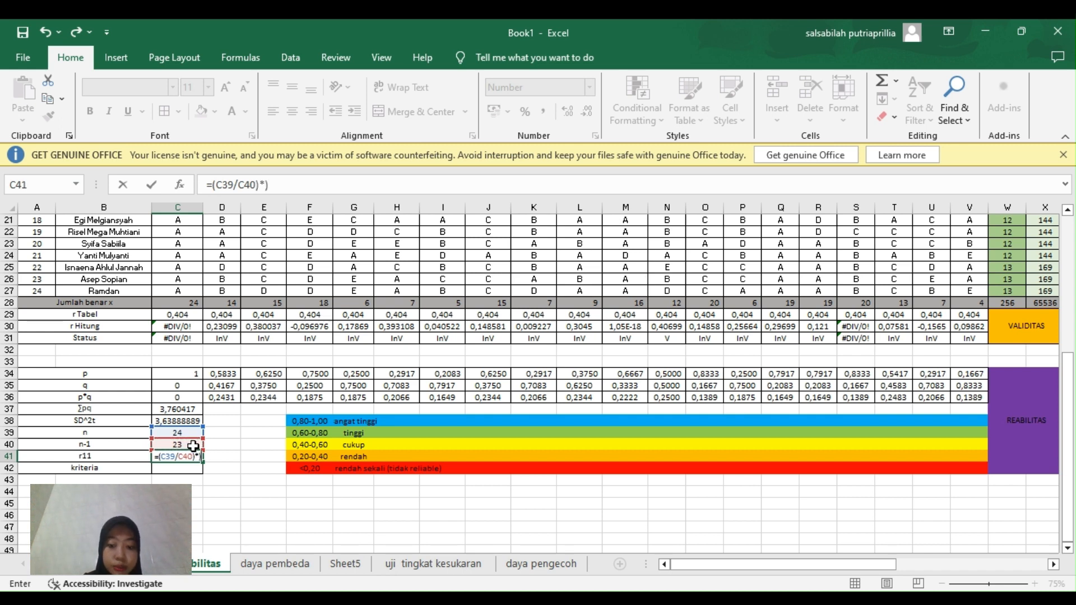
pyautogui.write('((')
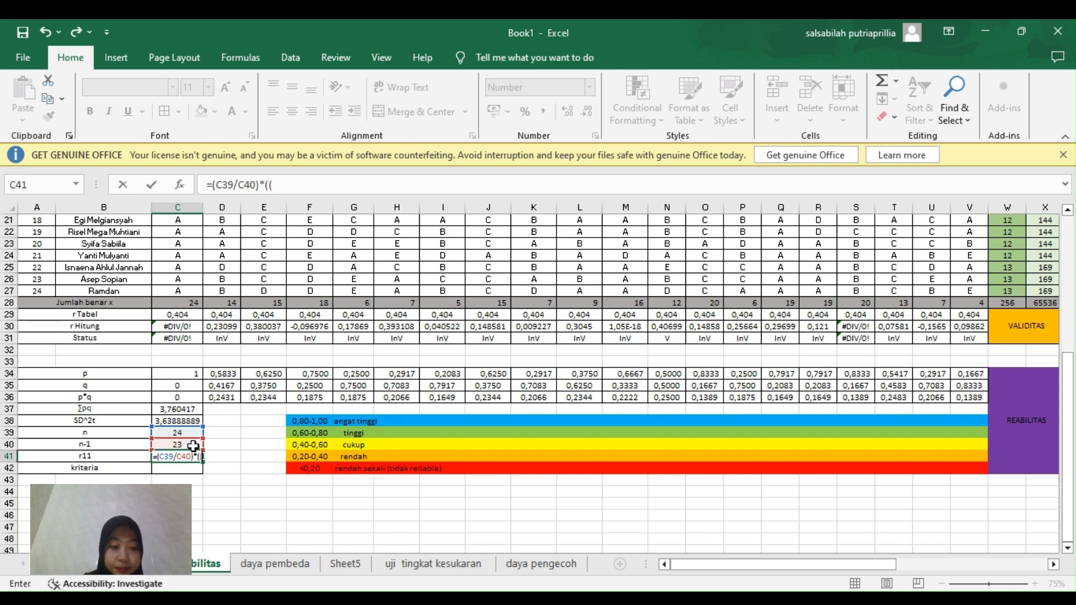
pyautogui.click(184, 420)
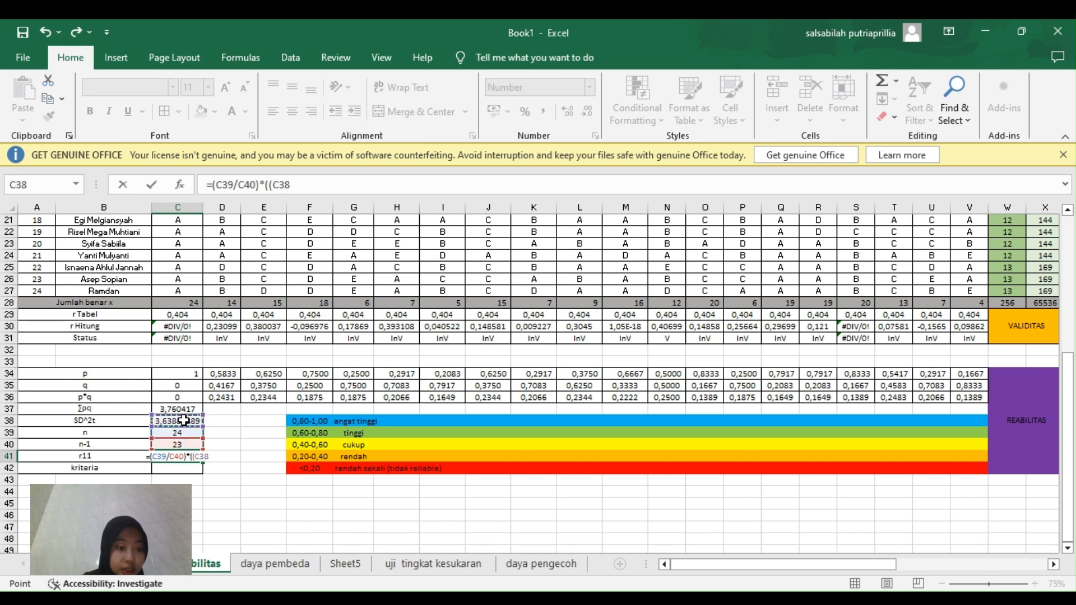
pyautogui.write('-')
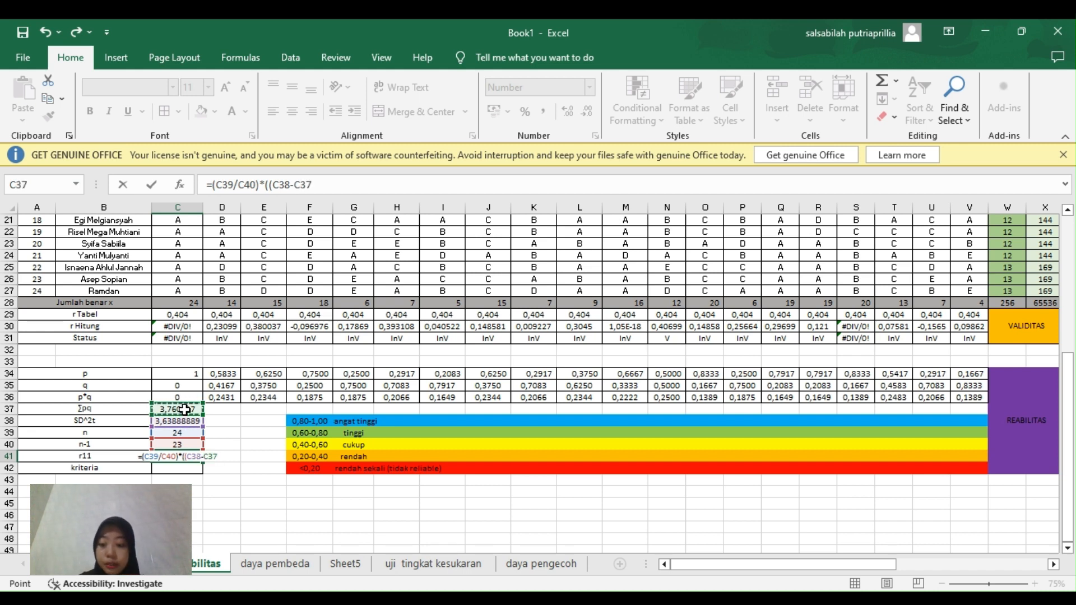
pyautogui.write(')/')
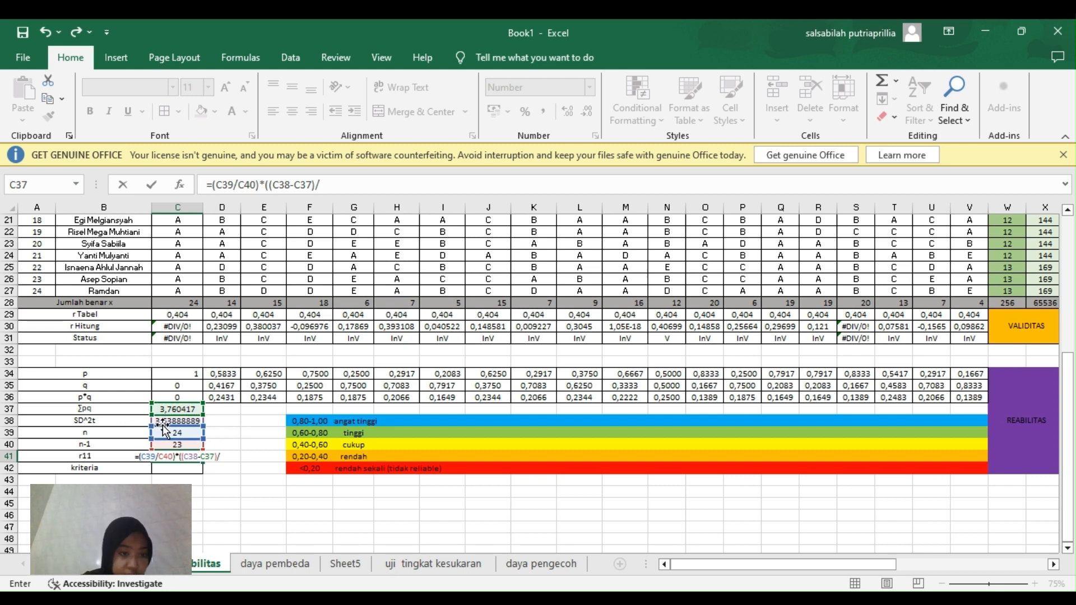
pyautogui.click(164, 421)
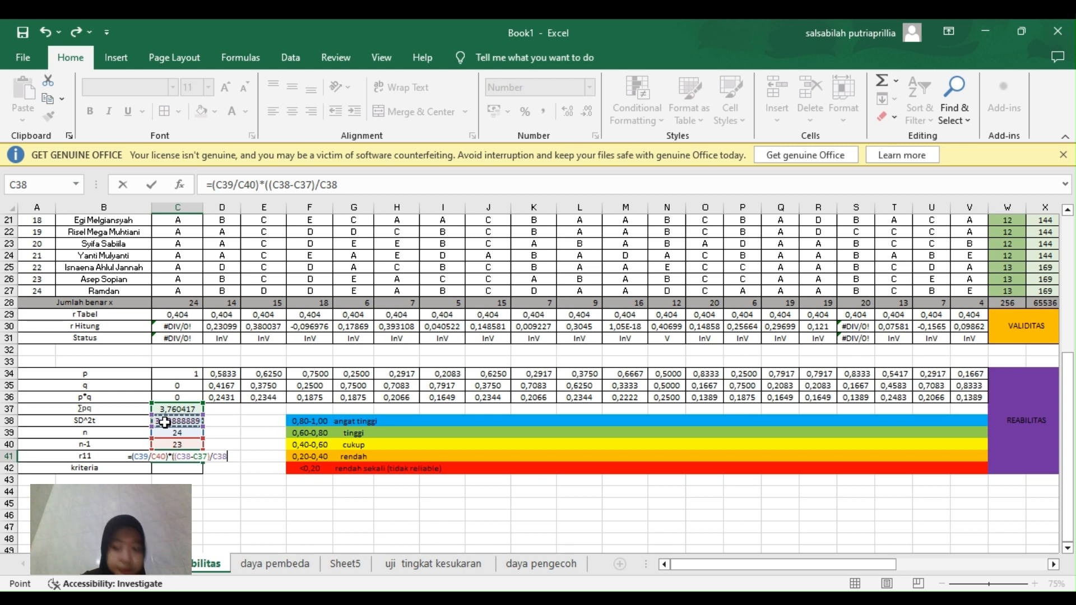
pyautogui.write(')')
pyautogui.press('Return')
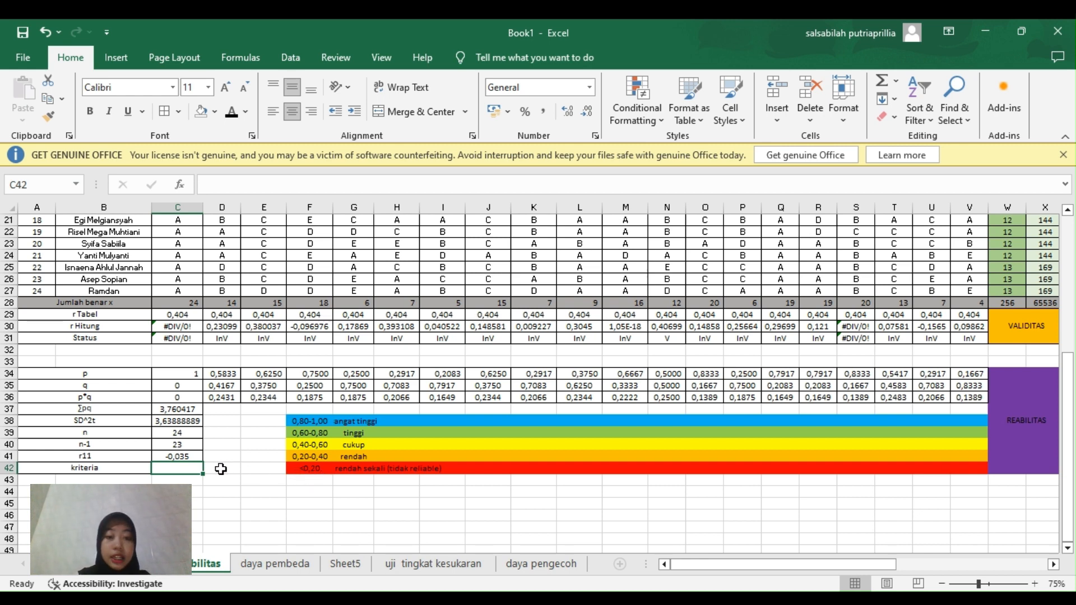
# Enter "RENDAH SEKALI (tidak reliable)" as the kriteria in C42.
pyautogui.doubleClick(181, 467)
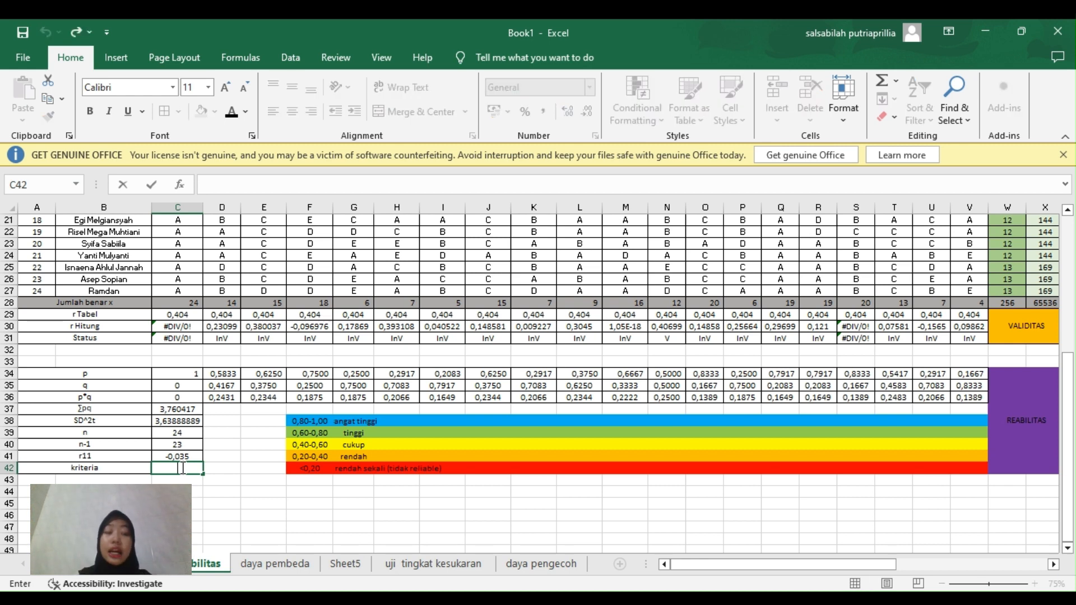
pyautogui.write('RENDAH')
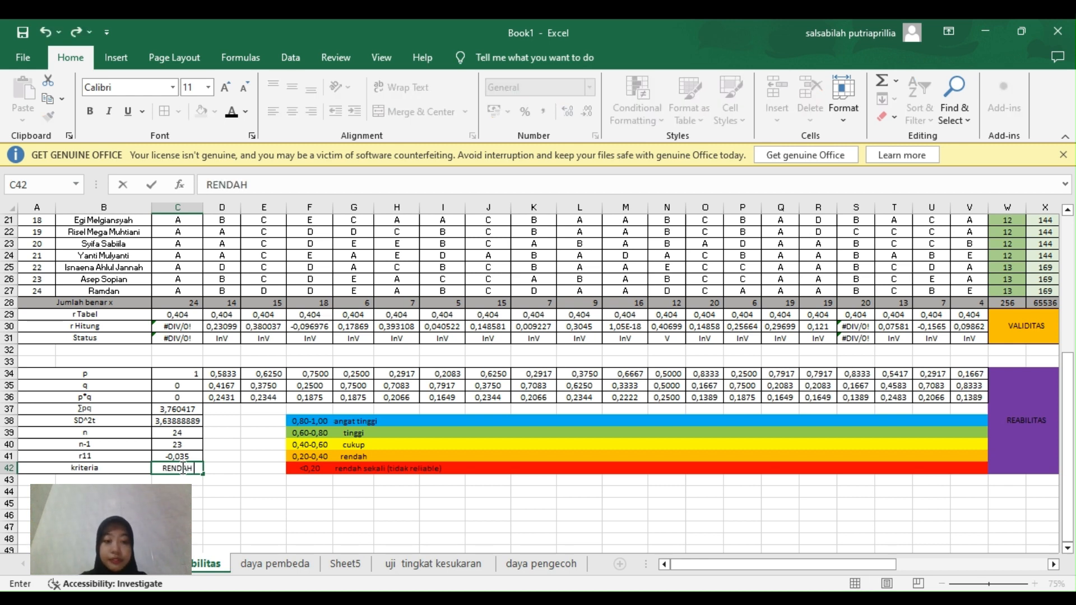
pyautogui.write(' SEKALI')
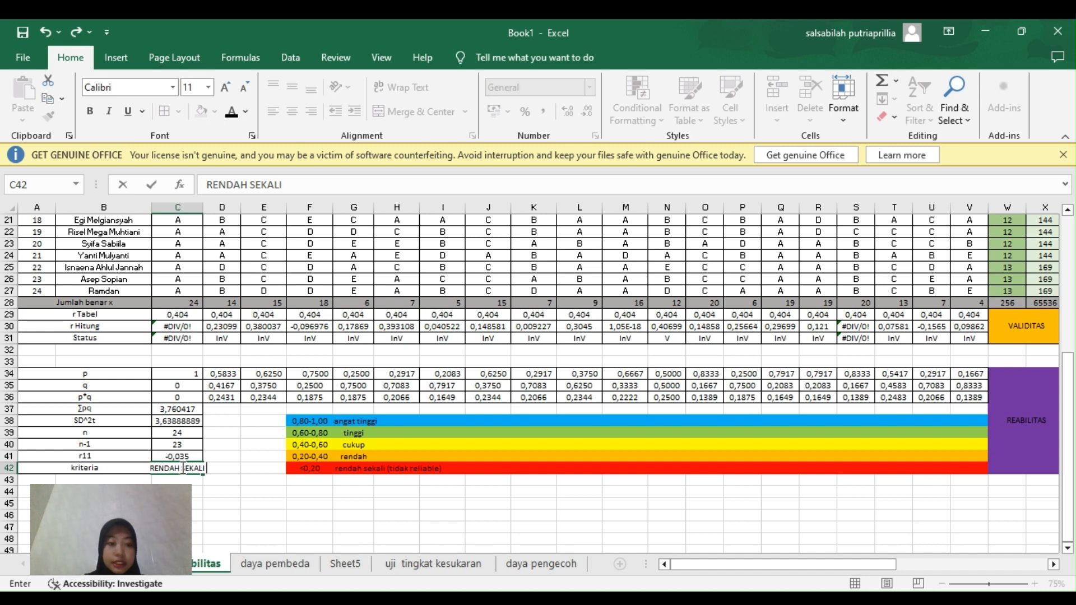
pyautogui.write(' (tidak')
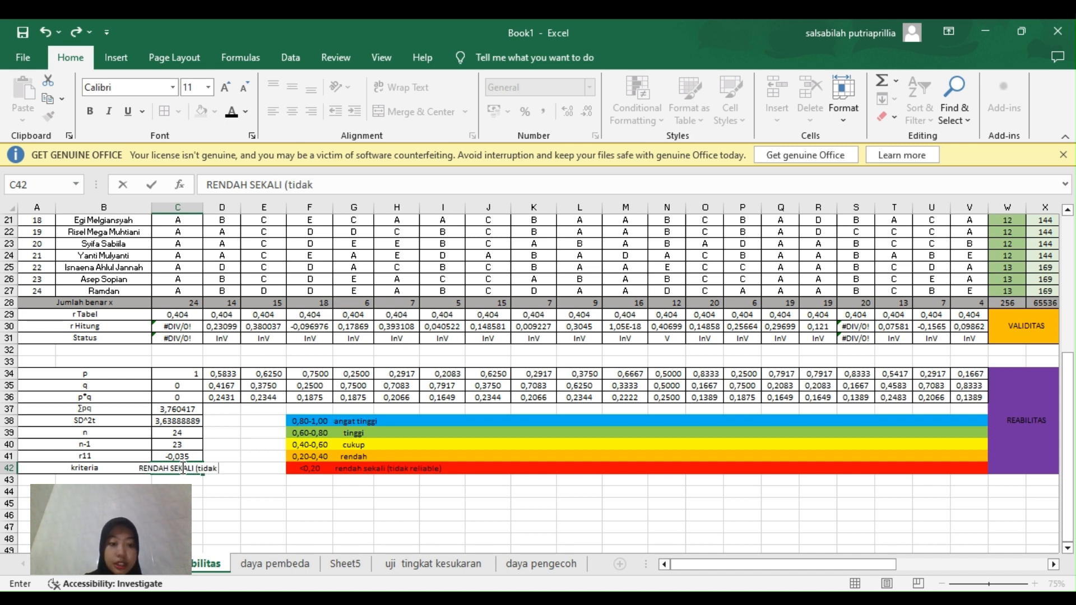
pyautogui.write(' reliable')
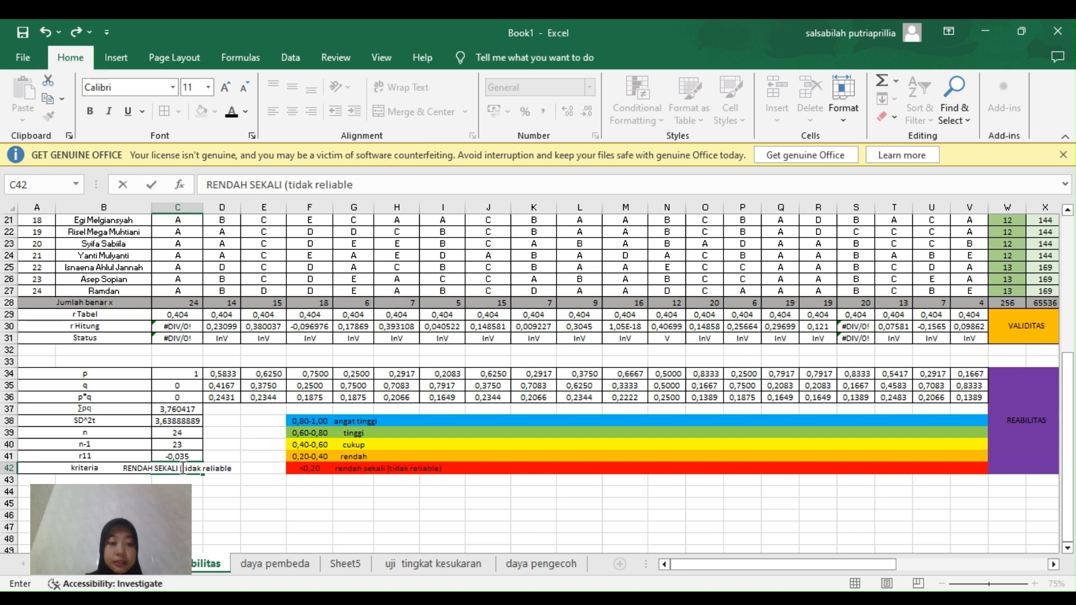
pyautogui.write(')')
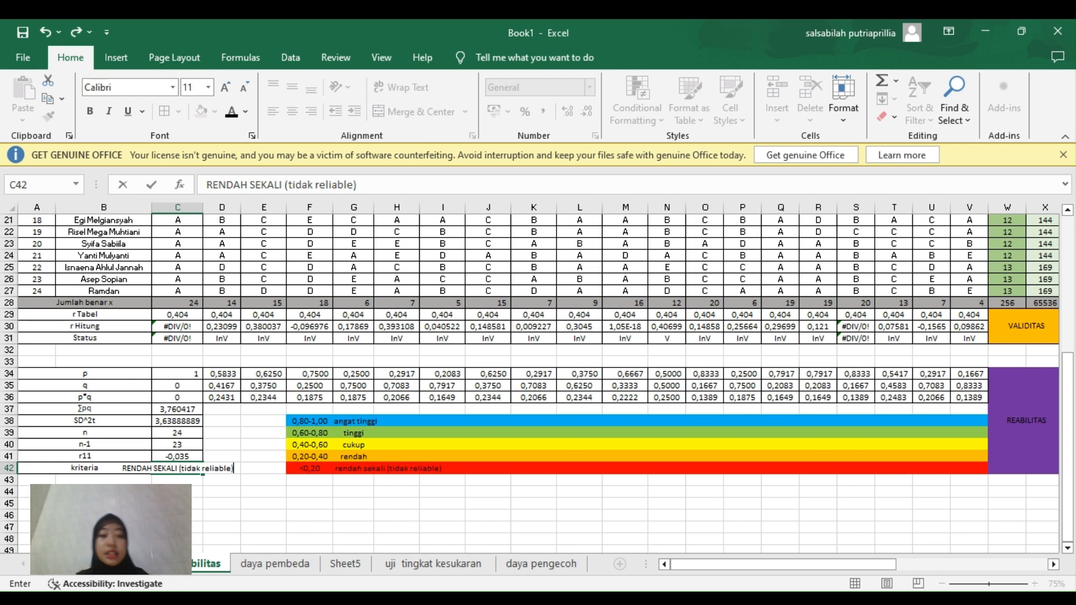
# On the daya pembeda sheet, sort the student table A2:W26 by total from largest to smallest using a filter, and remove the filter.
pyautogui.click(282, 565)
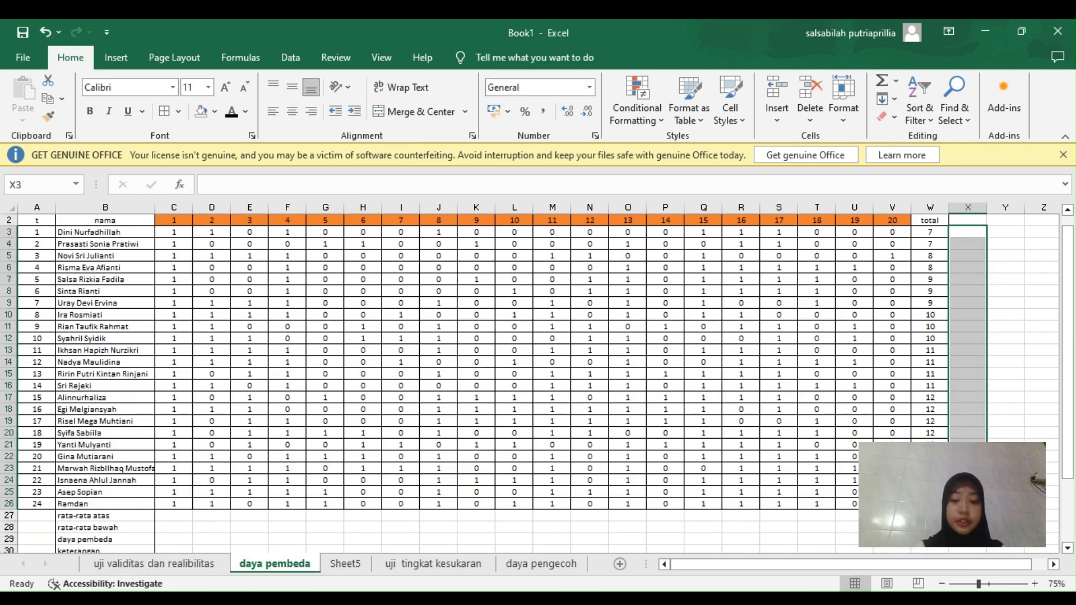
pyautogui.scroll(1, 498, 284)
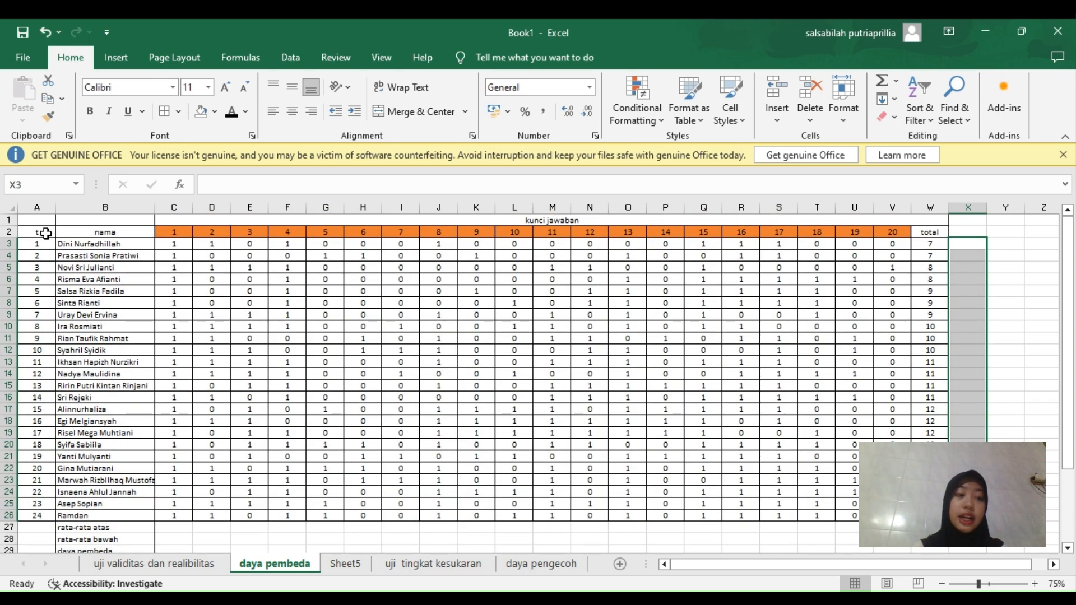
pyautogui.moveTo(45, 233); pyautogui.dragTo(930, 516)
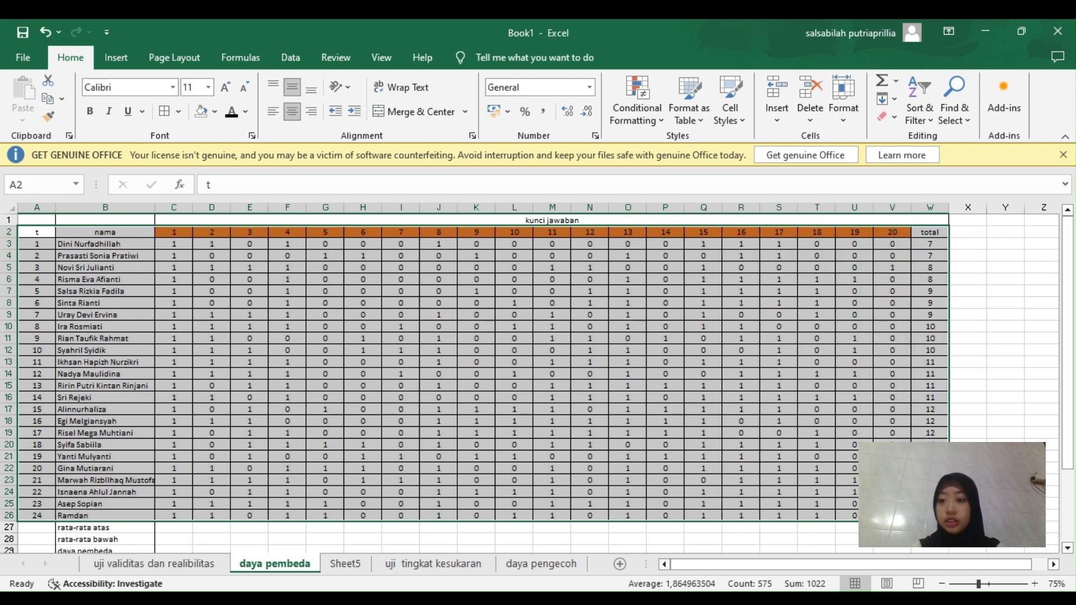
pyautogui.click(926, 126)
pyautogui.click(933, 197)
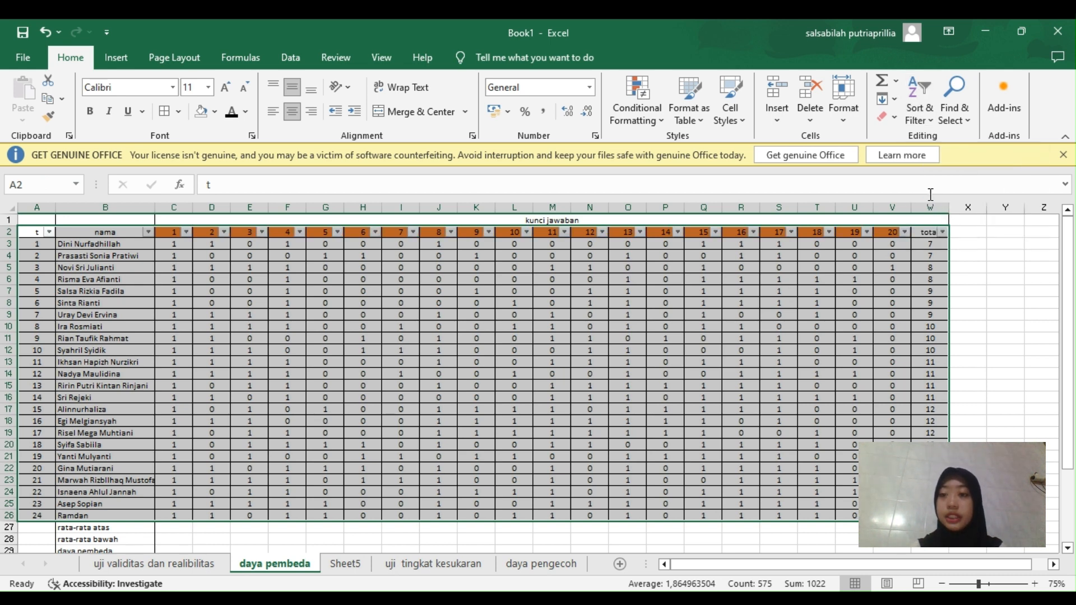
pyautogui.click(944, 233)
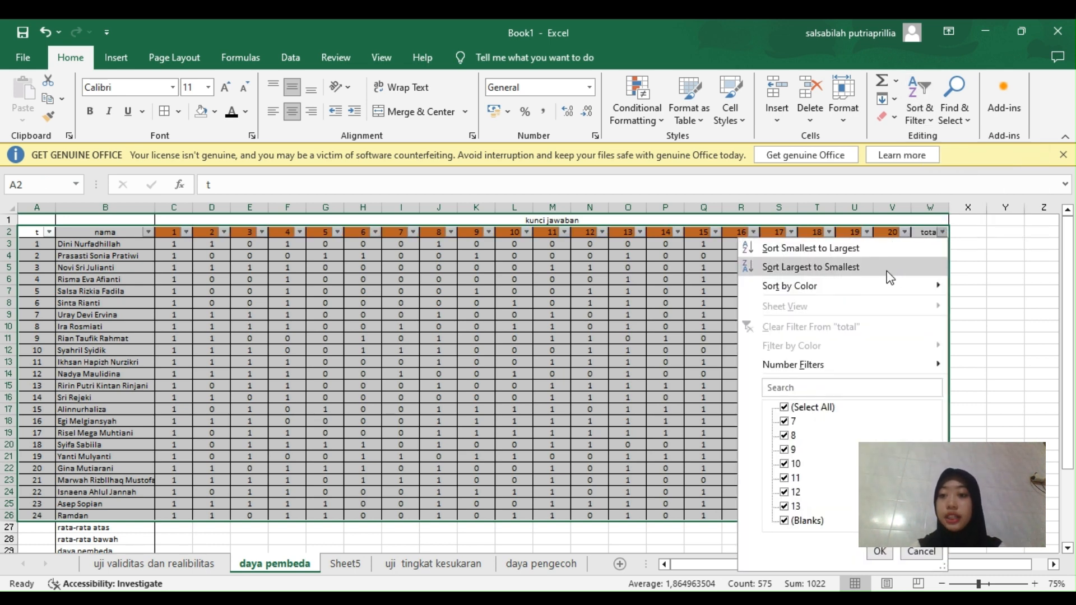
pyautogui.click(810, 268)
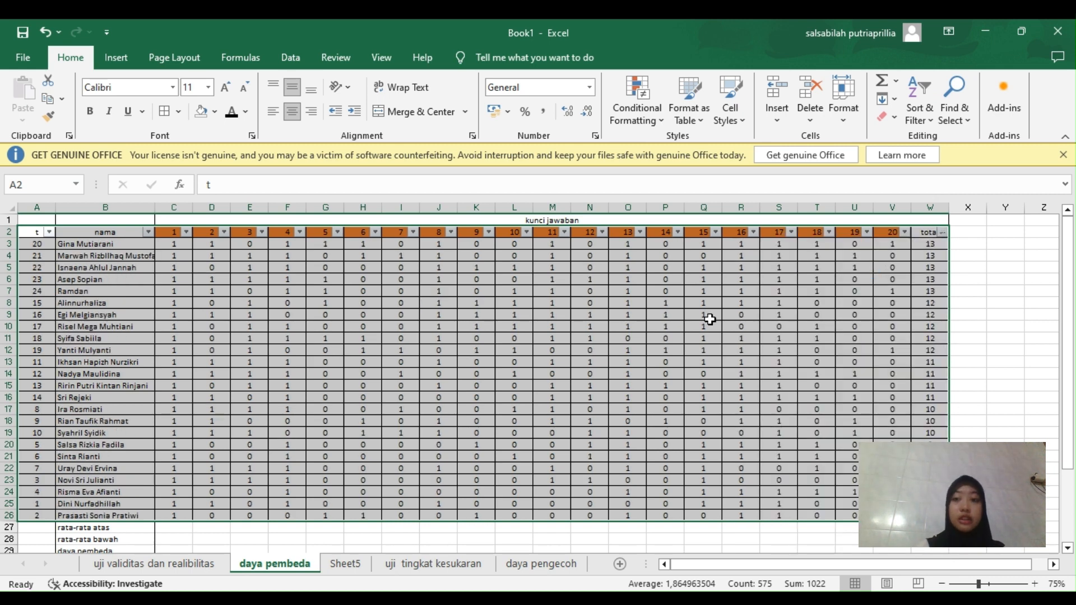
pyautogui.click(925, 119)
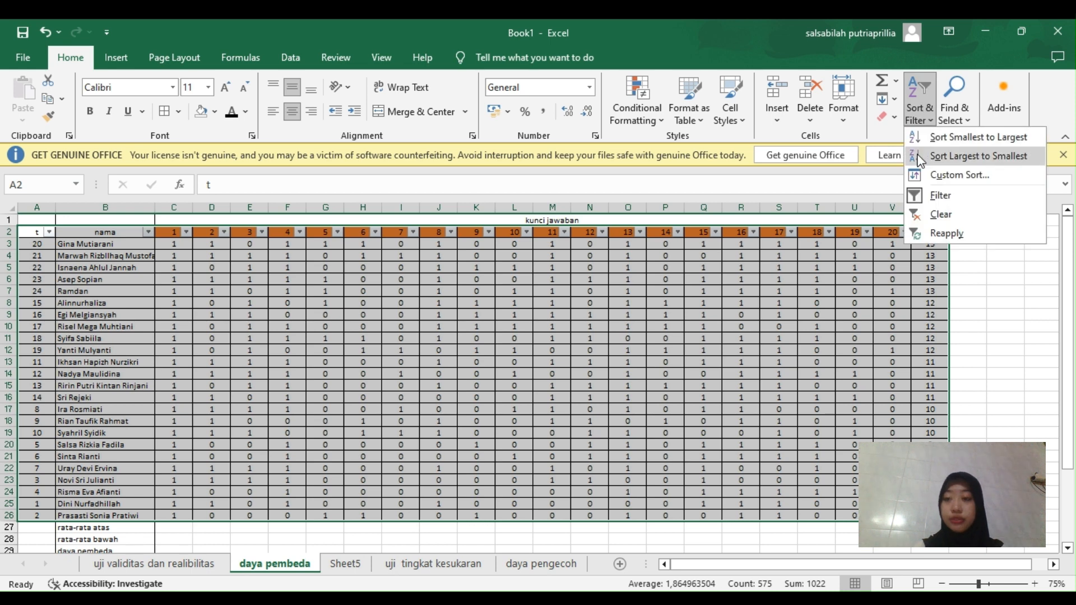
pyautogui.click(925, 196)
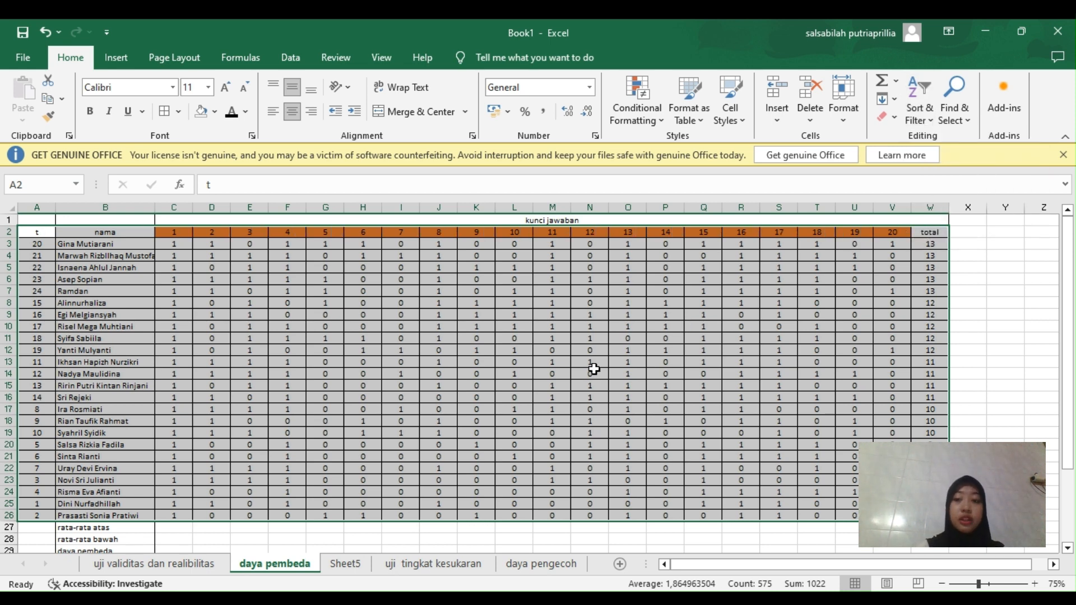
# Fill X3:X14 beside the twelve highest-scoring students with blue.
pyautogui.click(981, 243)
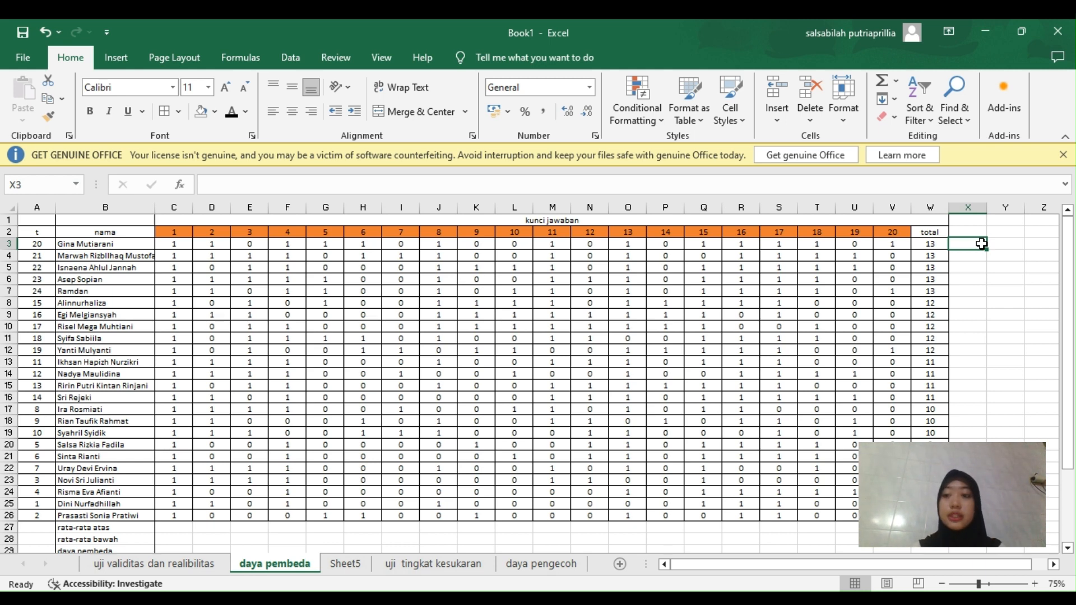
pyautogui.doubleClick(981, 243)
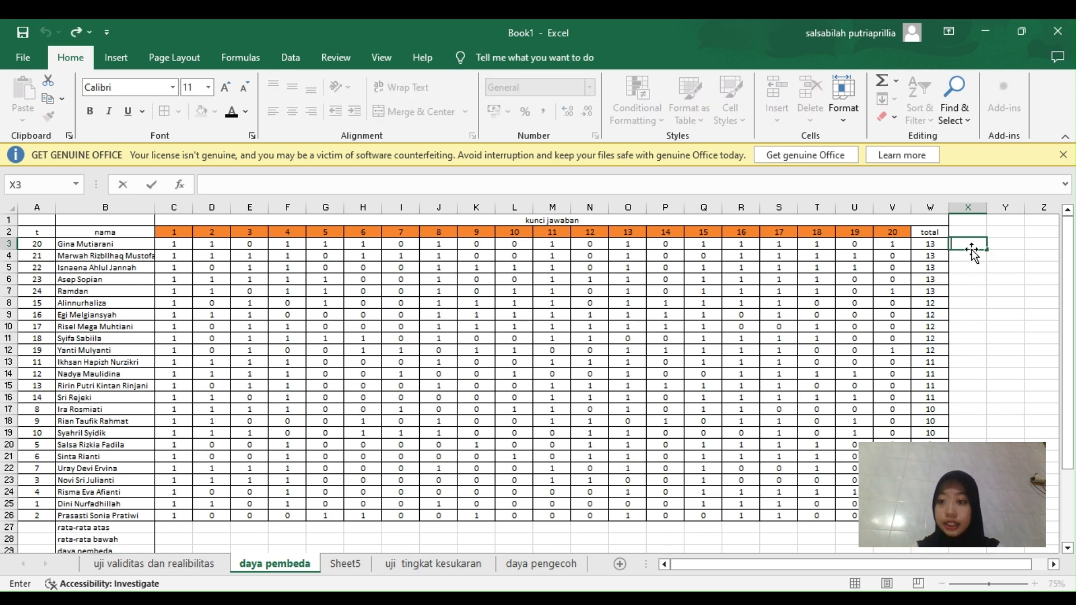
pyautogui.moveTo(966, 317); pyautogui.dragTo(968, 374)
pyautogui.doubleClick(965, 242)
pyautogui.click(968, 288)
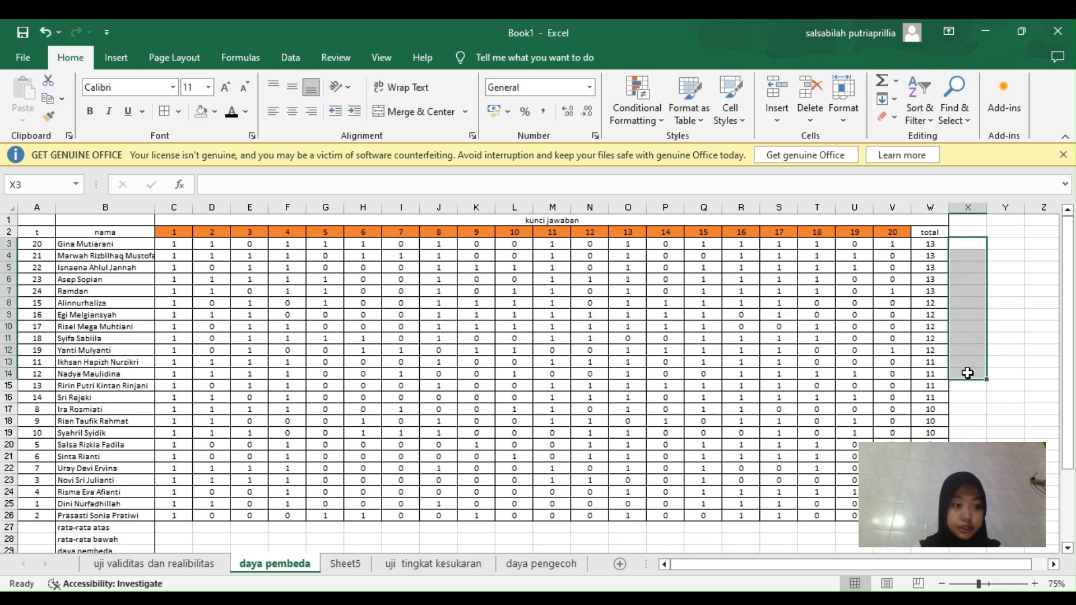
pyautogui.click(216, 114)
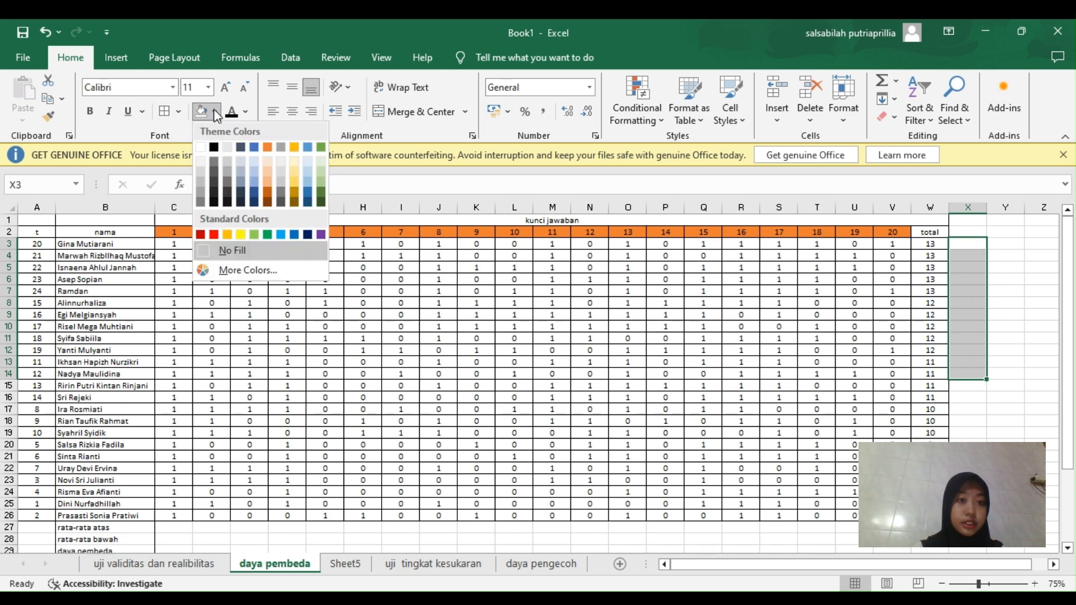
pyautogui.click(253, 148)
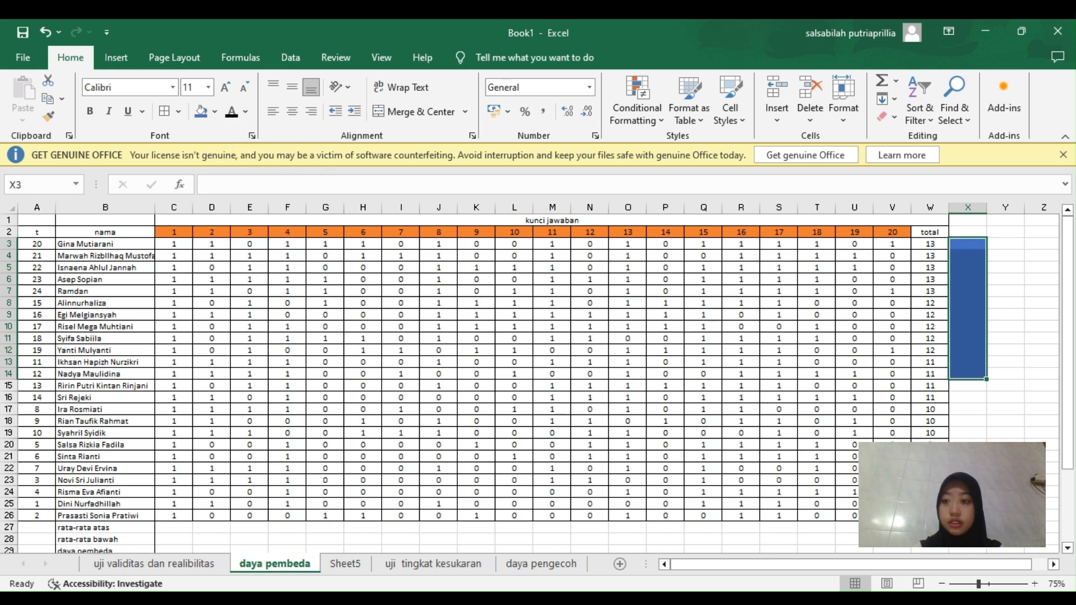
# Fill X15:X26 beside the twelve lowest-scoring students with yellow.
pyautogui.moveTo(971, 387); pyautogui.dragTo(967, 515)
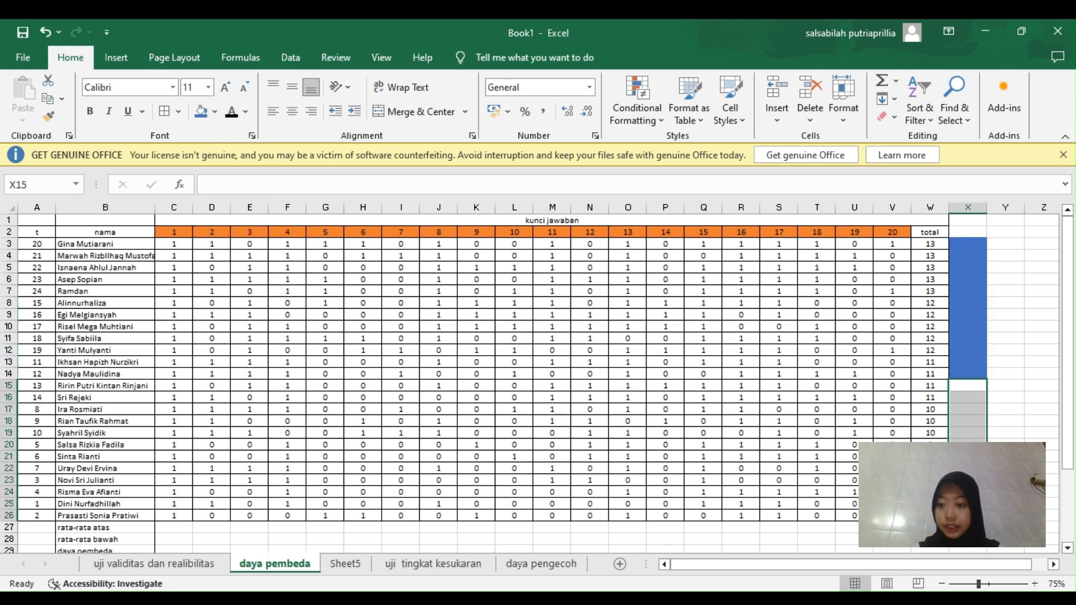
pyautogui.click(215, 112)
pyautogui.click(242, 232)
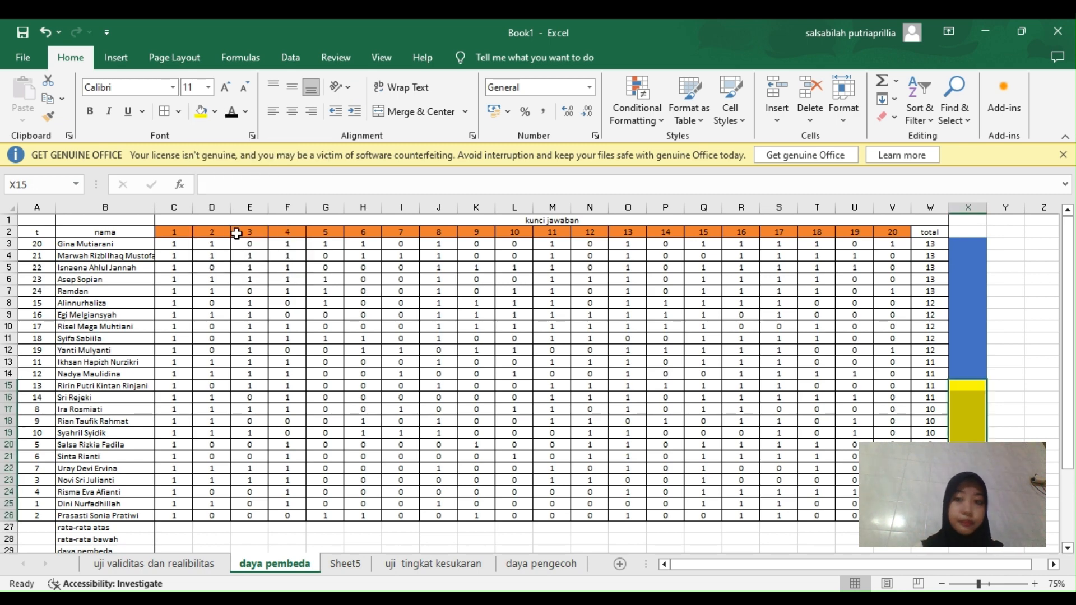
# Calculate the upper-group average (rata-rata atas) for question 1 in C27 with =AVERAGE(C3:C14).
pyautogui.scroll(-5, 569, 404)
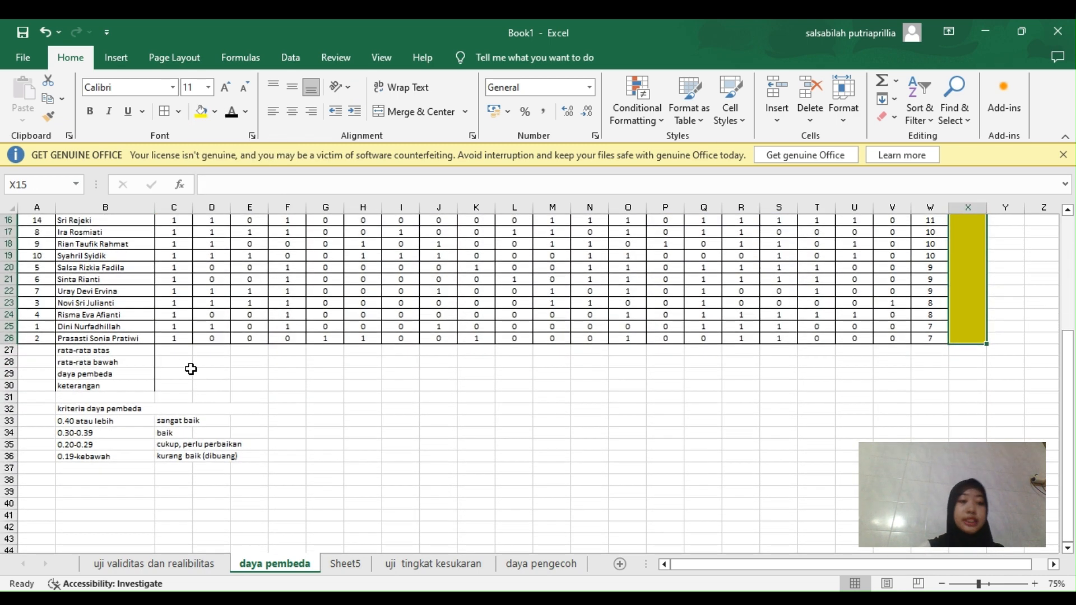
pyautogui.click(179, 351)
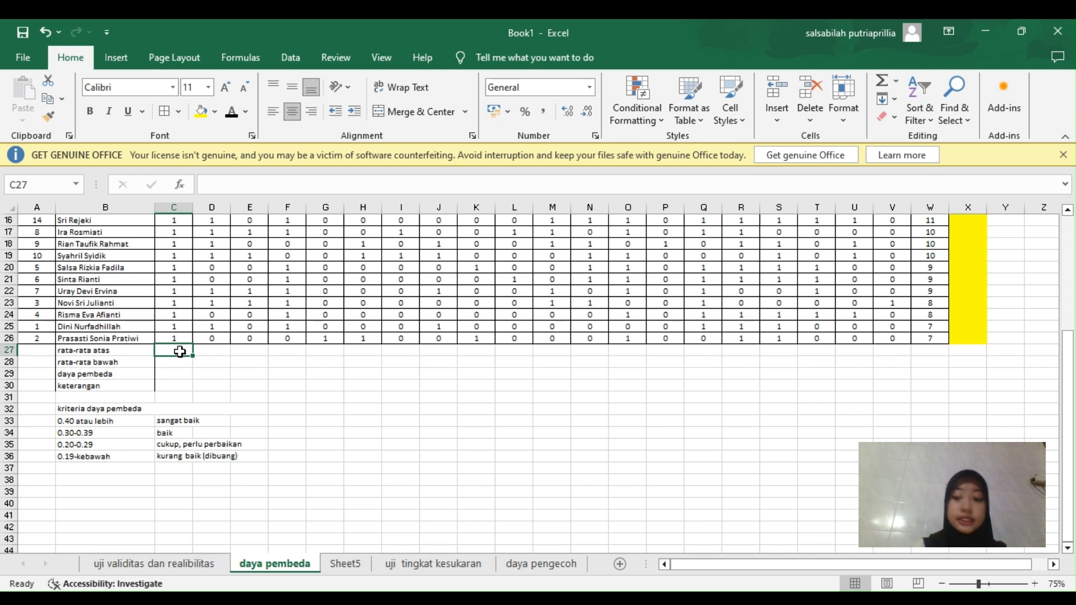
pyautogui.write('=')
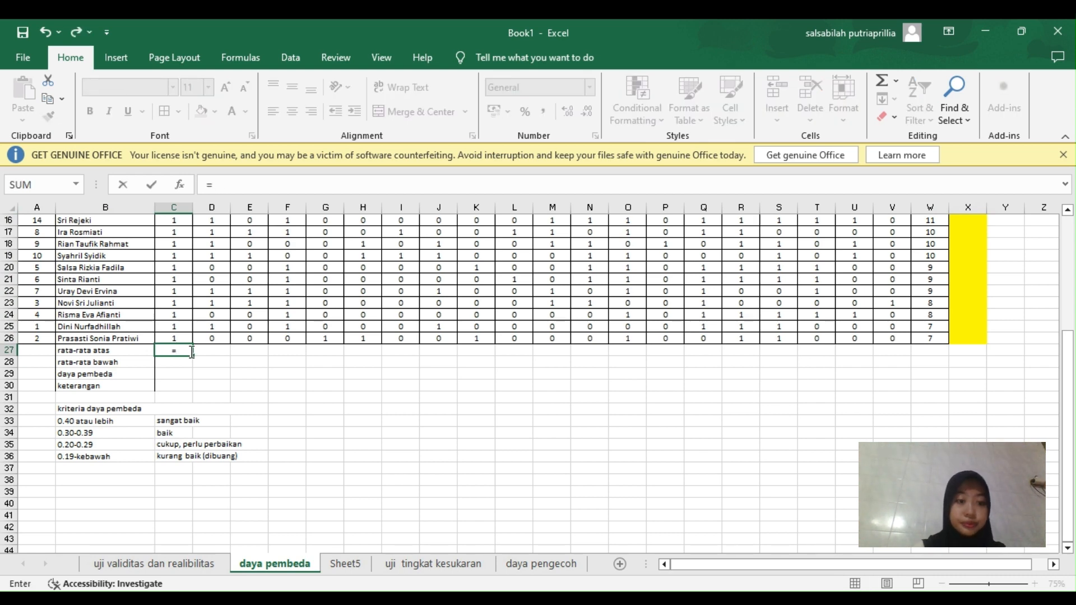
pyautogui.write('aeraver')
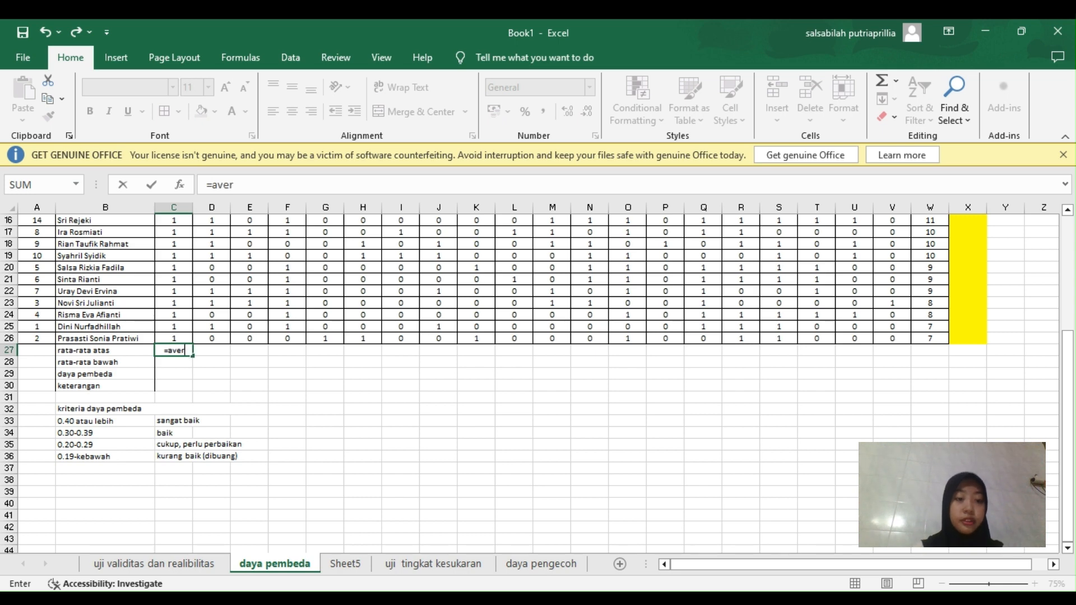
pyautogui.press('Tab')
pyautogui.scroll(5, 215, 292)
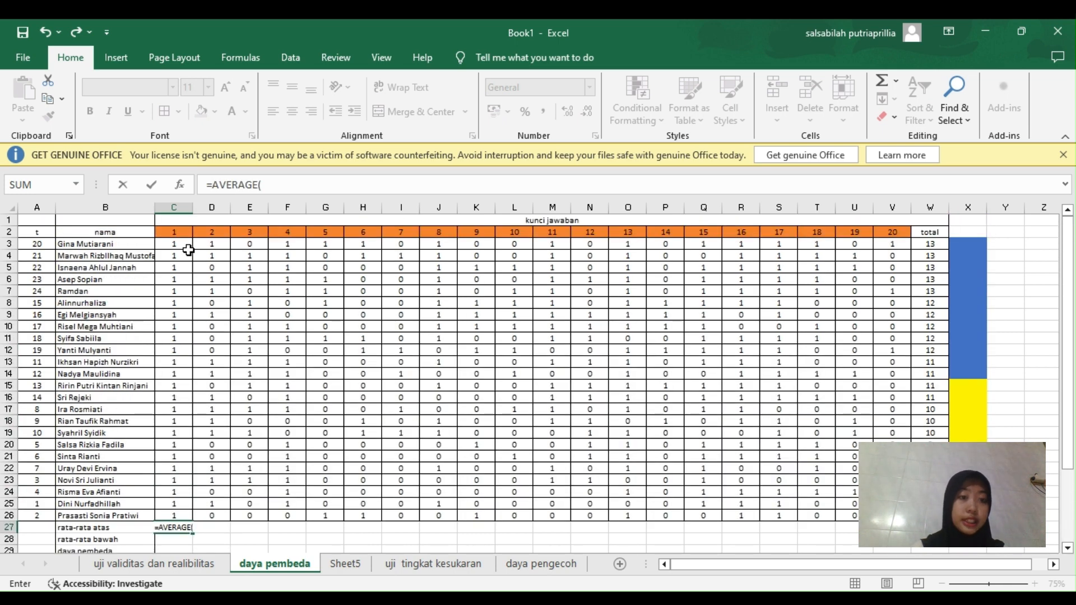
pyautogui.moveTo(185, 246); pyautogui.dragTo(176, 371)
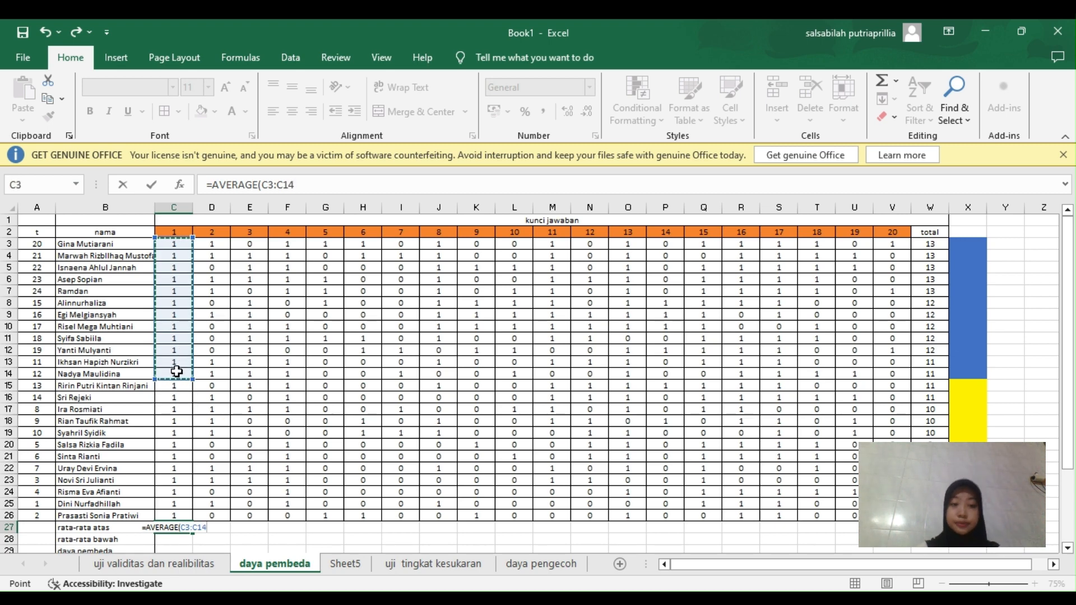
pyautogui.press('Return')
pyautogui.scroll(-2, 196, 431)
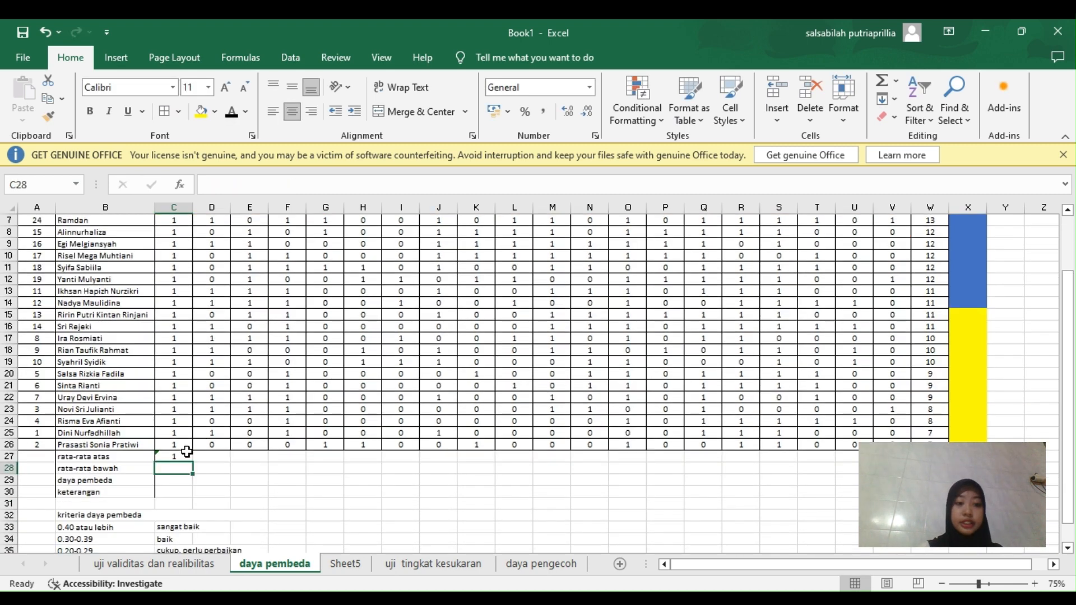
pyautogui.click(184, 457)
pyautogui.moveTo(191, 461); pyautogui.dragTo(188, 464)
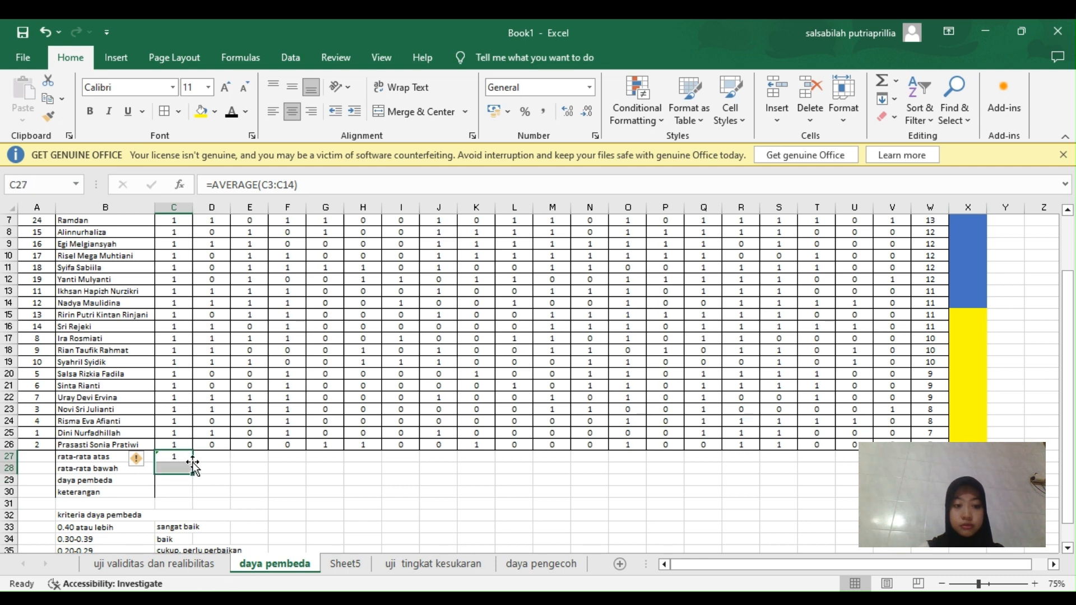
pyautogui.doubleClick(192, 474)
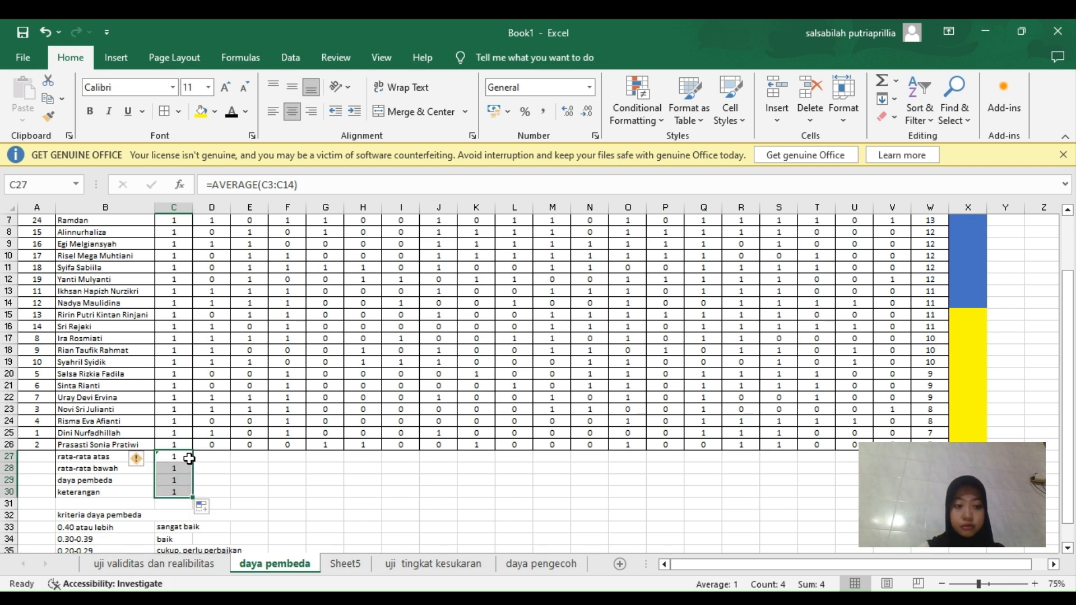
pyautogui.click(45, 32)
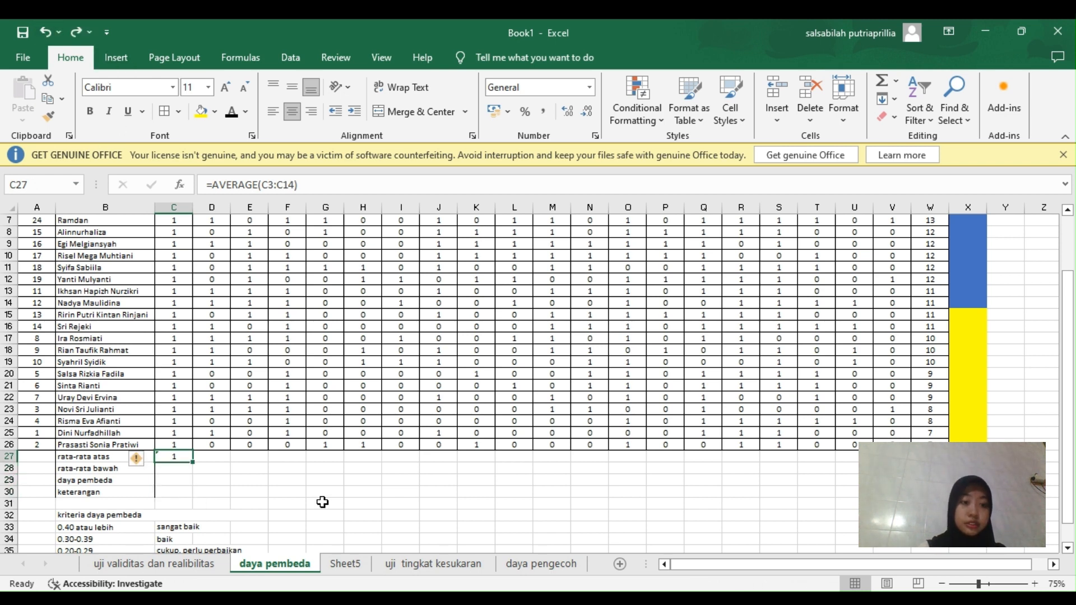
# Fill the rata-rata atas formula from C27 across the row through the total column W.
pyautogui.moveTo(193, 463); pyautogui.dragTo(868, 475)
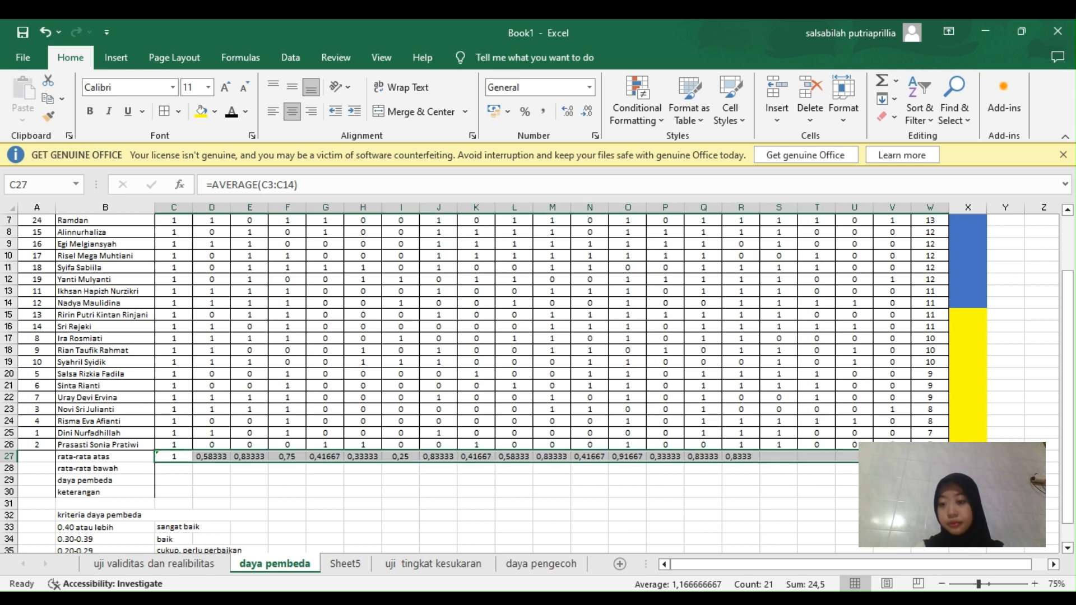
# Calculate the lower-group average (rata-rata bawah) in C28 with =AVERAGE(C15:C26) and fill it across to column W.
pyautogui.click(176, 467)
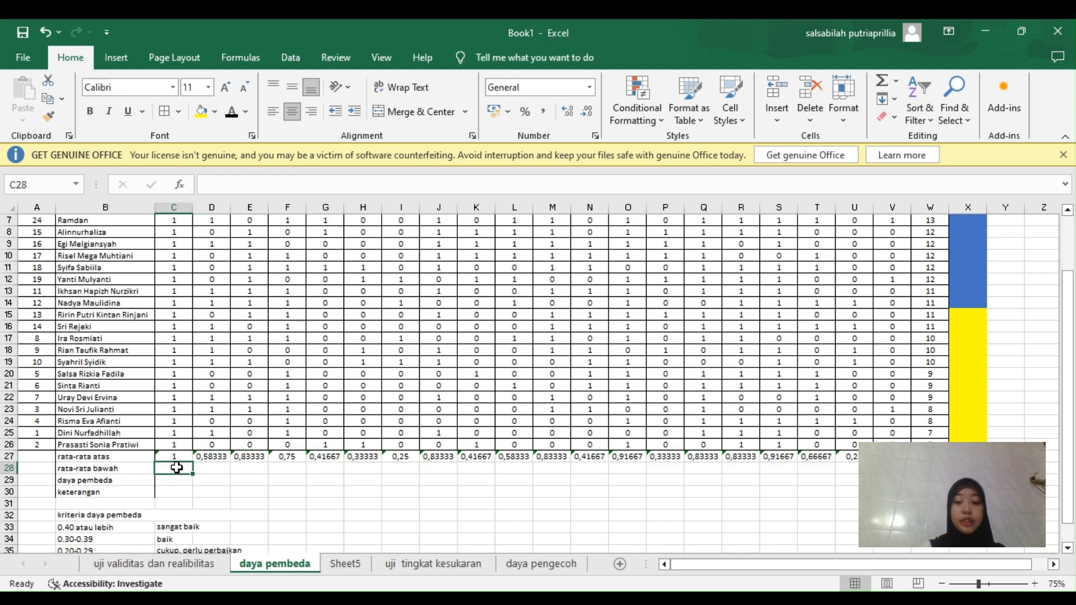
pyautogui.write('=av')
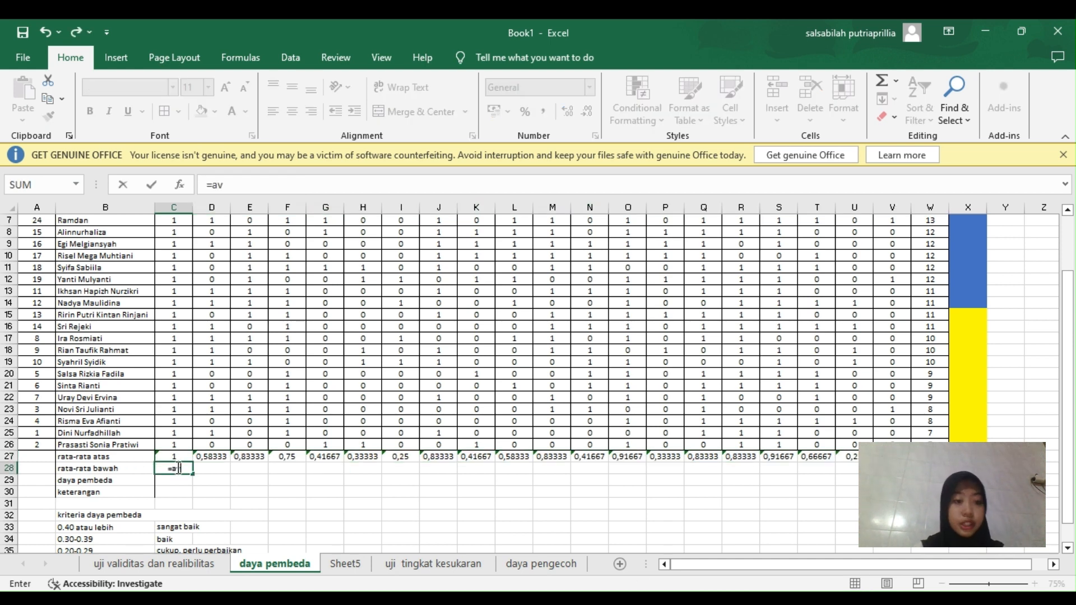
pyautogui.press('Tab')
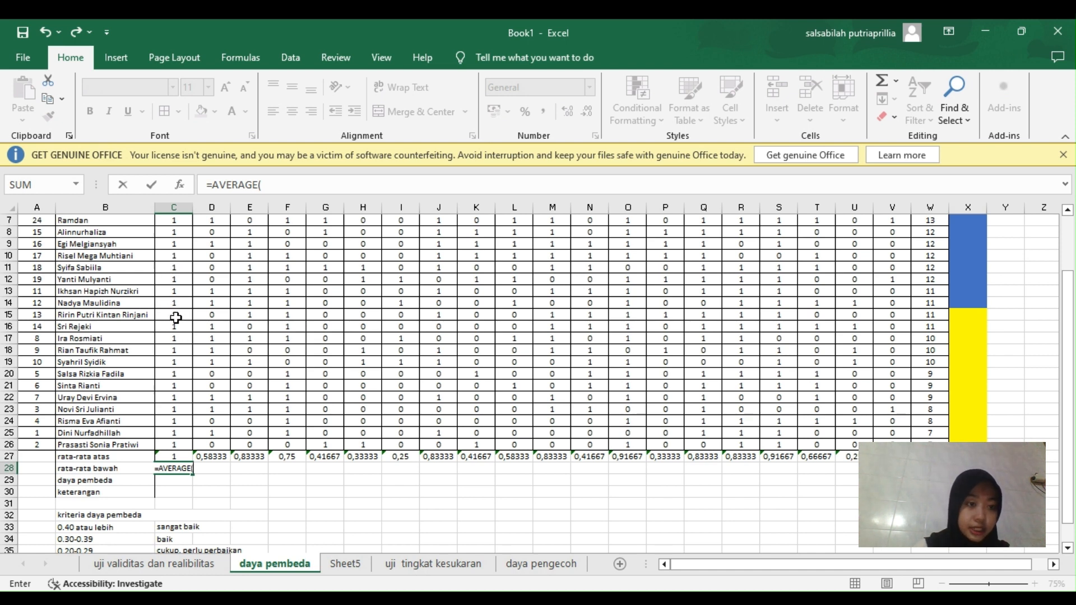
pyautogui.moveTo(175, 318); pyautogui.dragTo(173, 444)
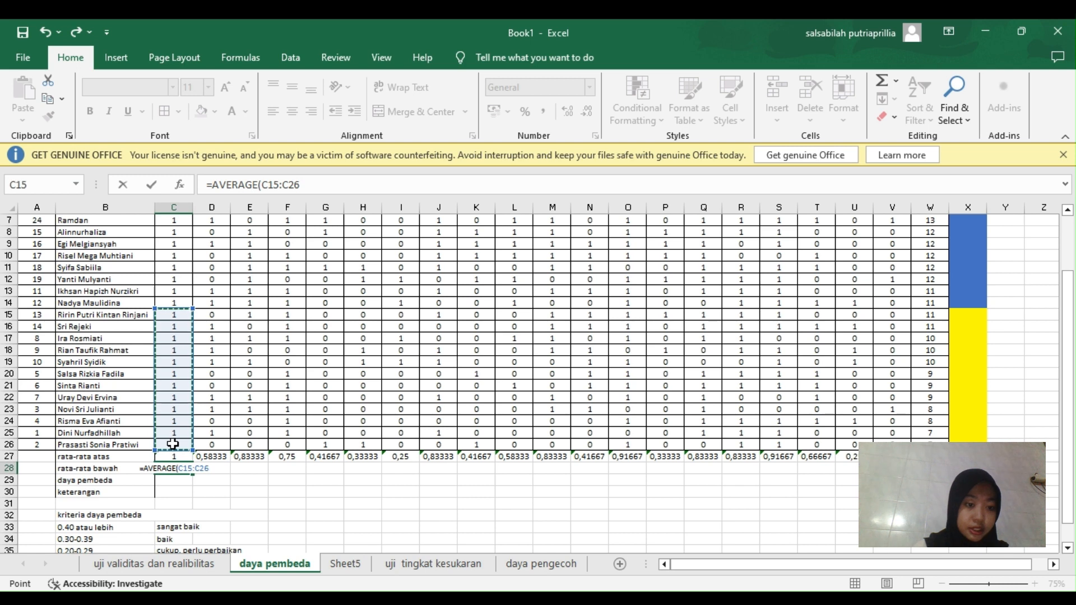
pyautogui.press('Return')
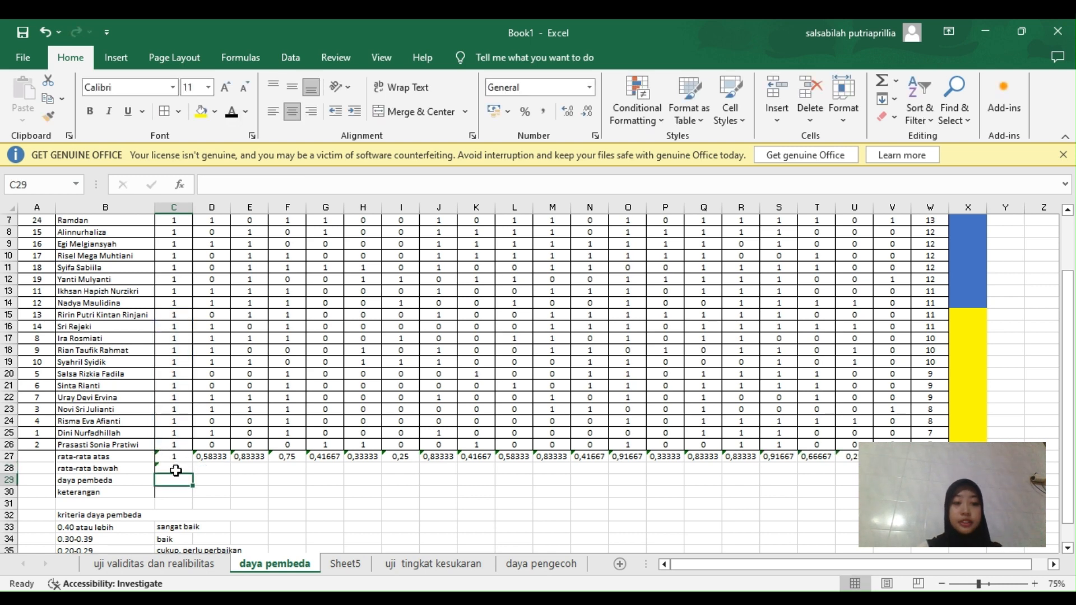
pyautogui.click(175, 471)
pyautogui.moveTo(193, 475); pyautogui.dragTo(931, 470)
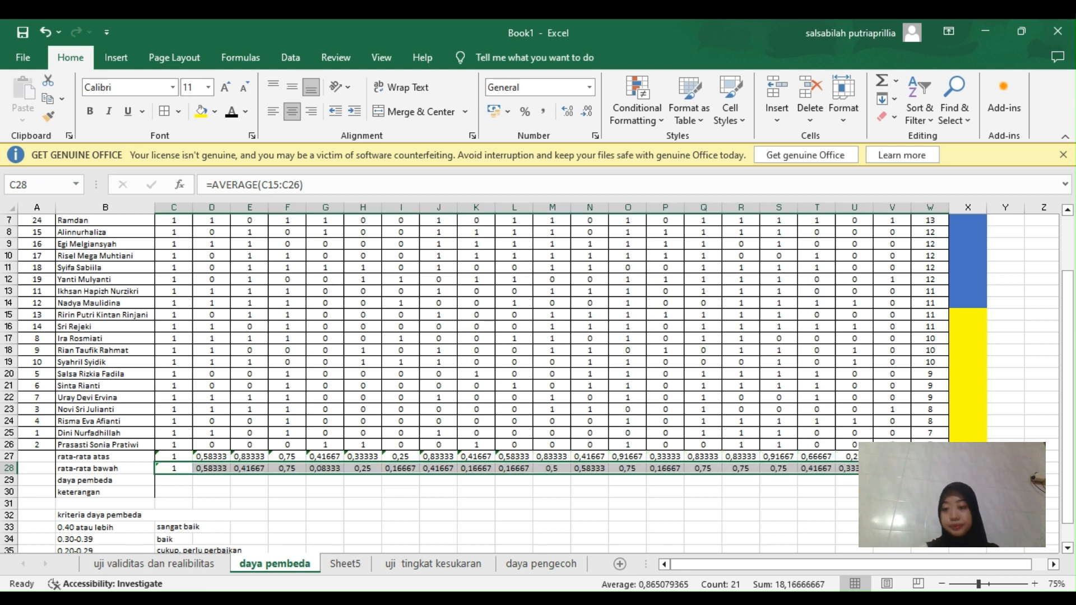
# Calculate the daya pembeda in C29 with =(C27-C28)/1 and fill it across to column W.
pyautogui.click(175, 482)
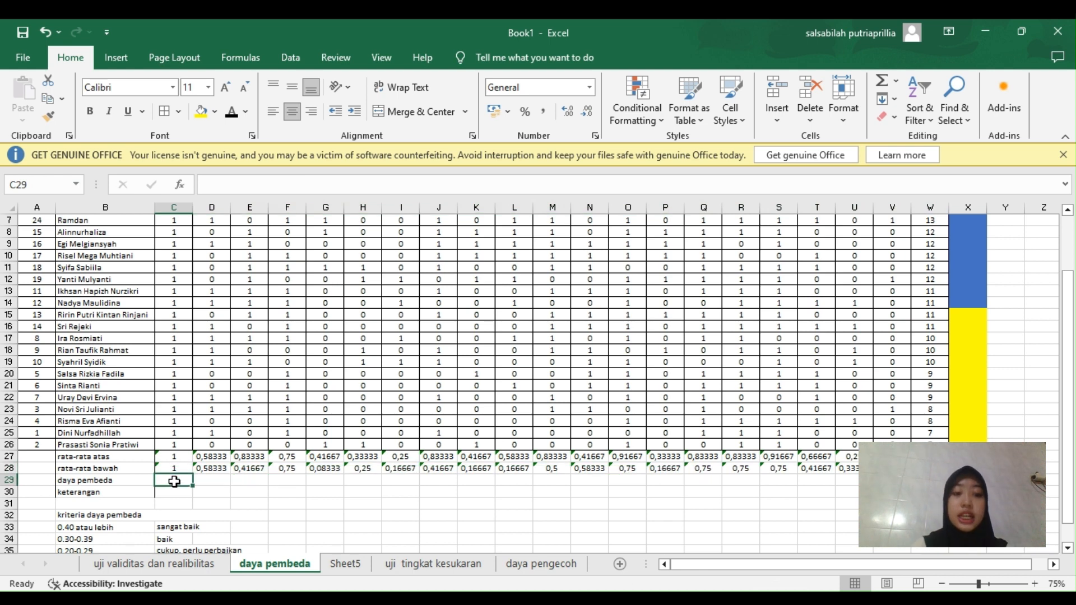
pyautogui.write('=')
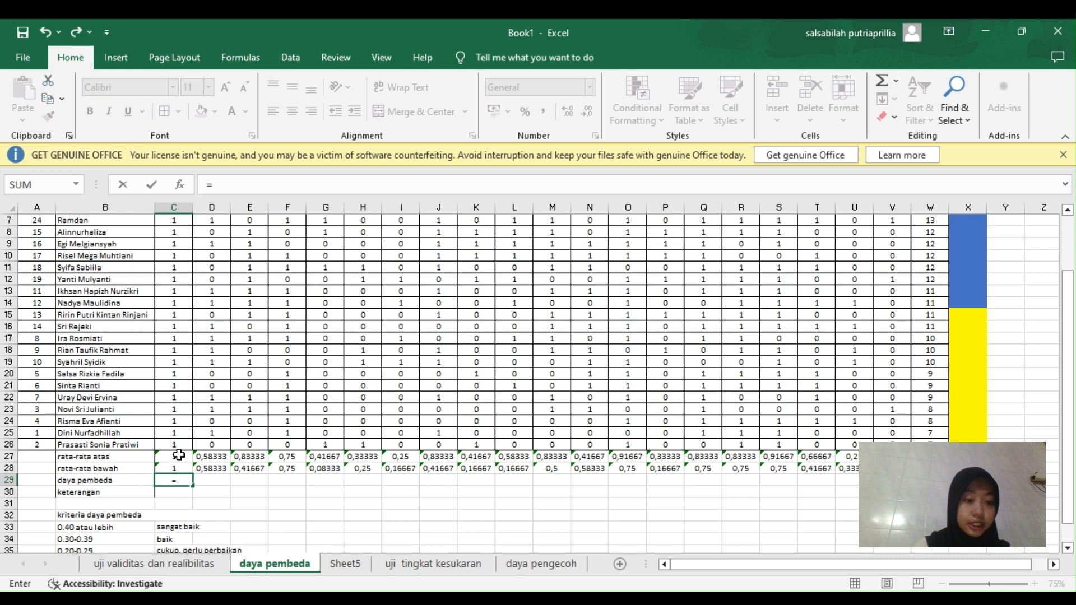
pyautogui.write('(')
pyautogui.click(178, 455)
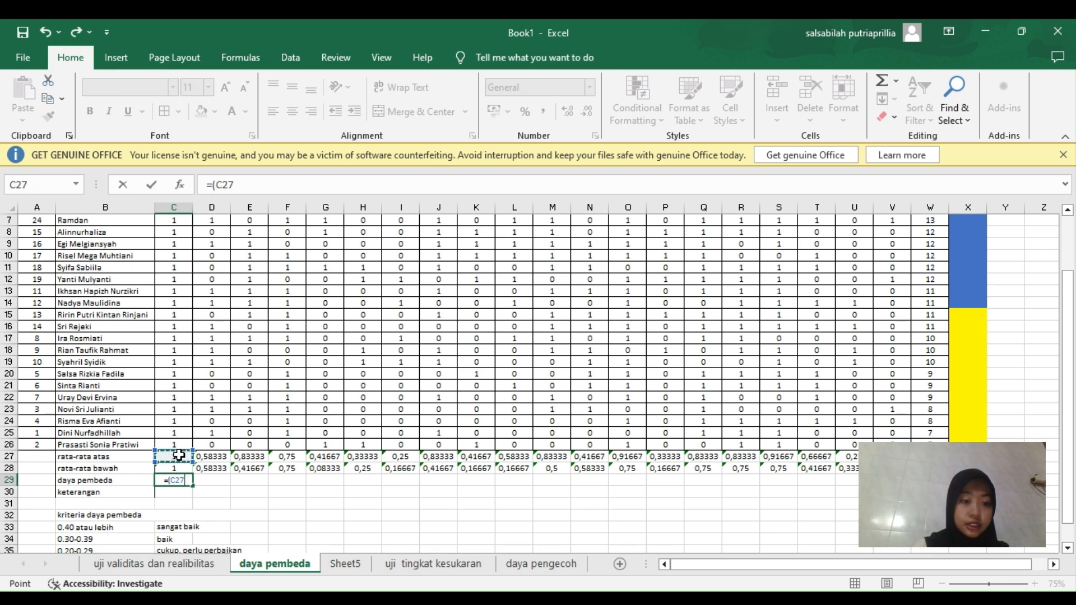
pyautogui.write('-')
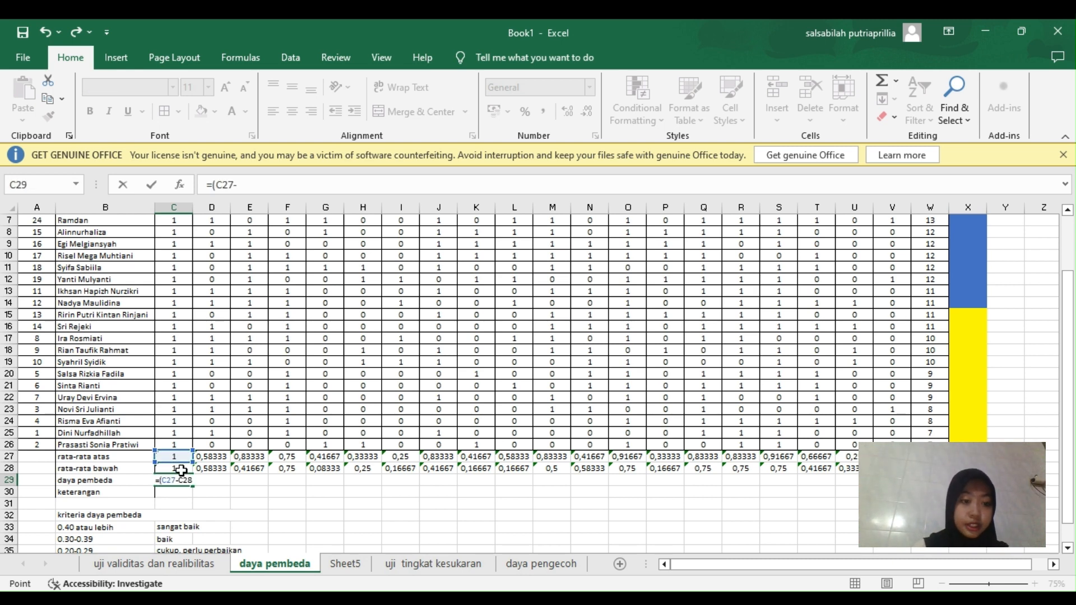
pyautogui.click(181, 468)
pyautogui.write(')/1')
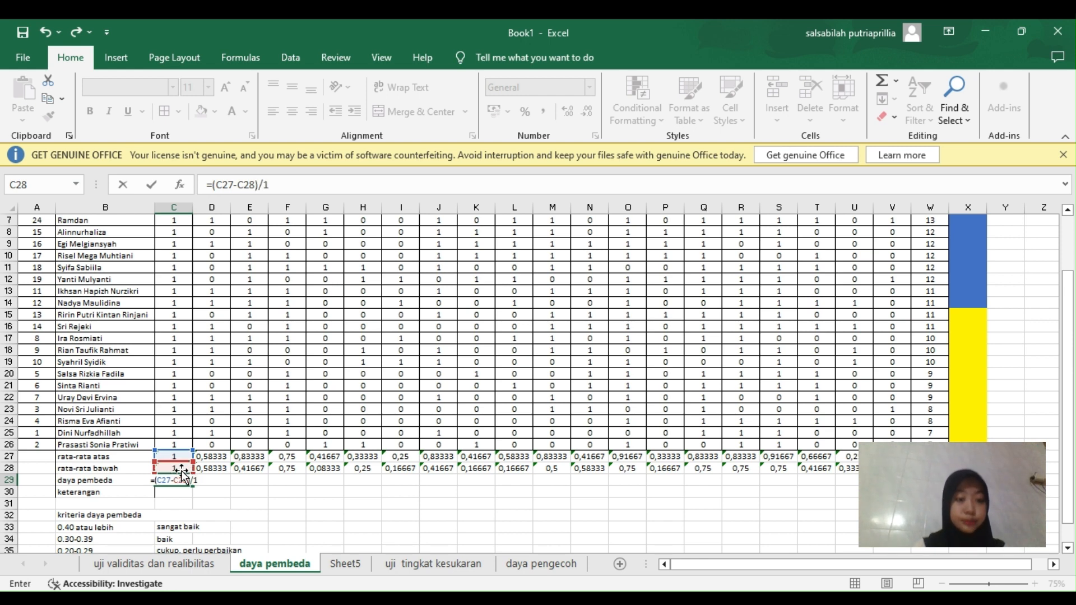
pyautogui.press('Return')
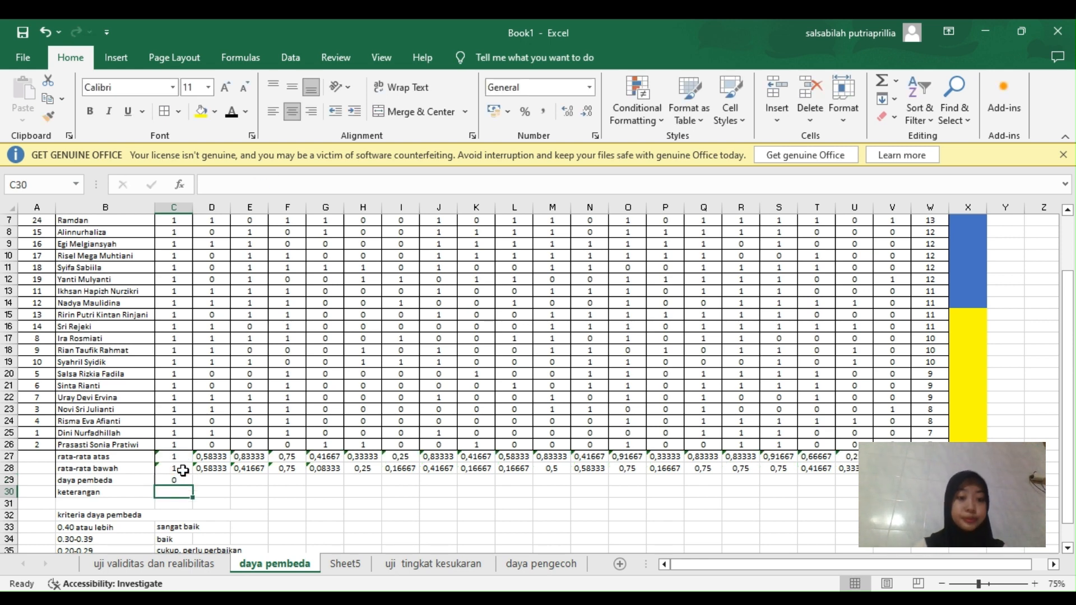
pyautogui.click(182, 481)
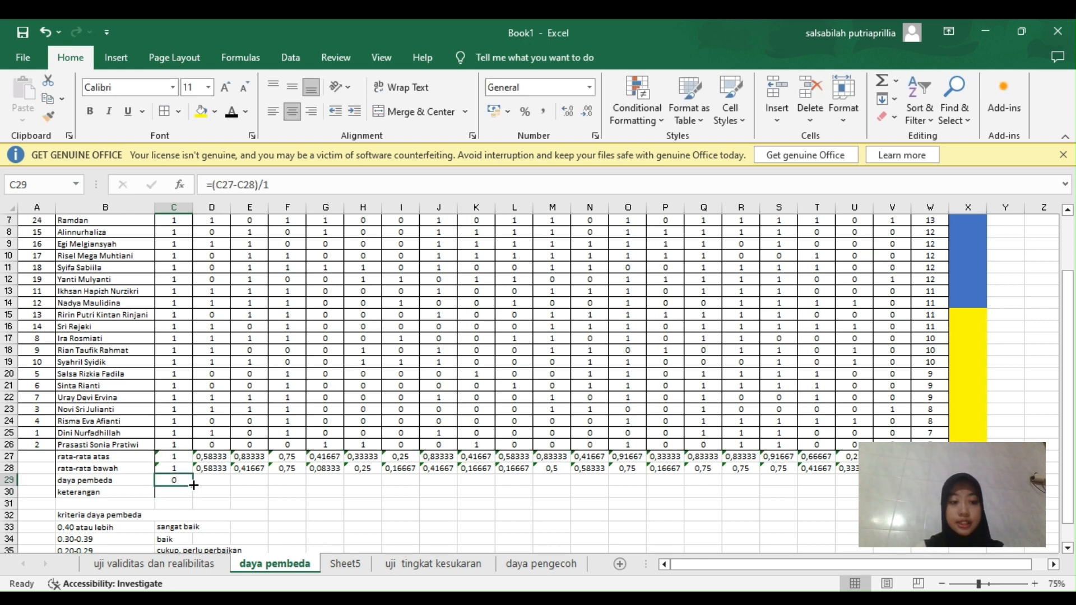
pyautogui.moveTo(194, 485); pyautogui.dragTo(930, 482)
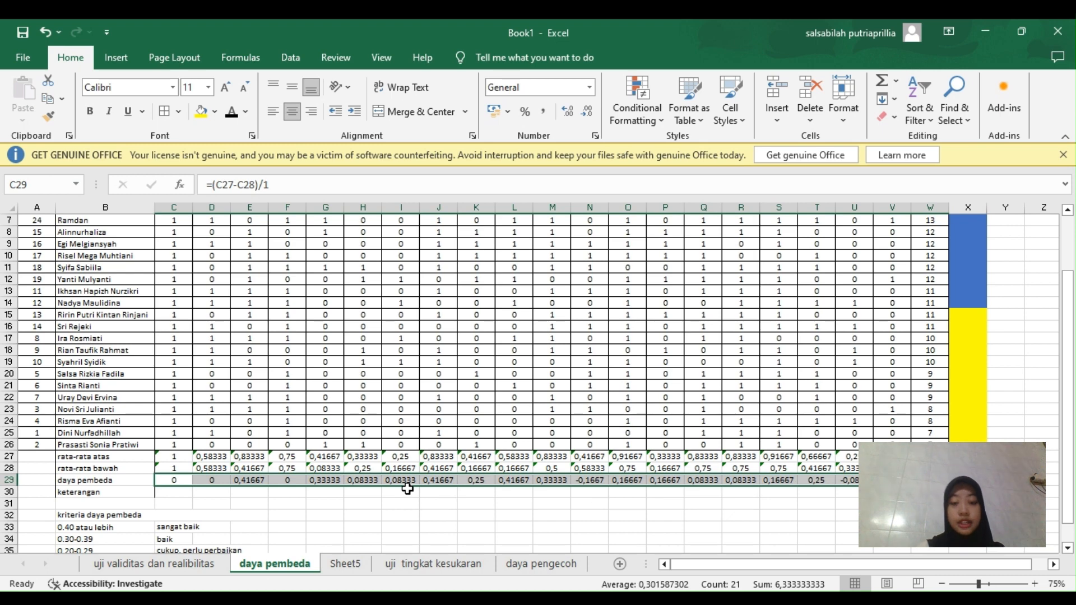
# Enter "kurang baik(dibuang)" as the keterangan for question 1 in C30 and copy it to D30.
pyautogui.scroll(-1, 409, 488)
pyautogui.scroll(-2, 407, 489)
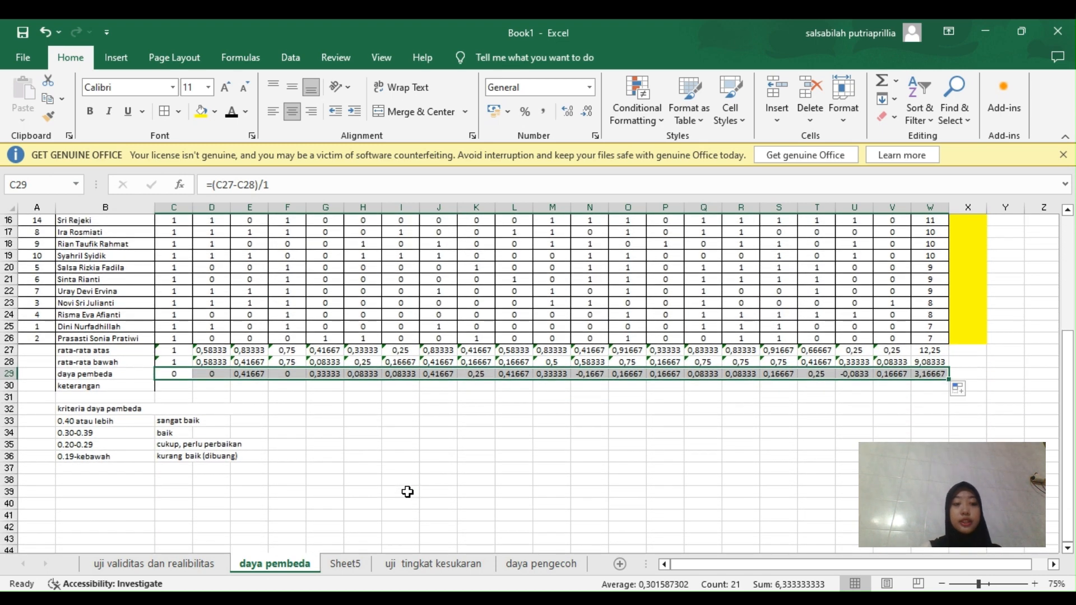
pyautogui.scroll(-1, 407, 492)
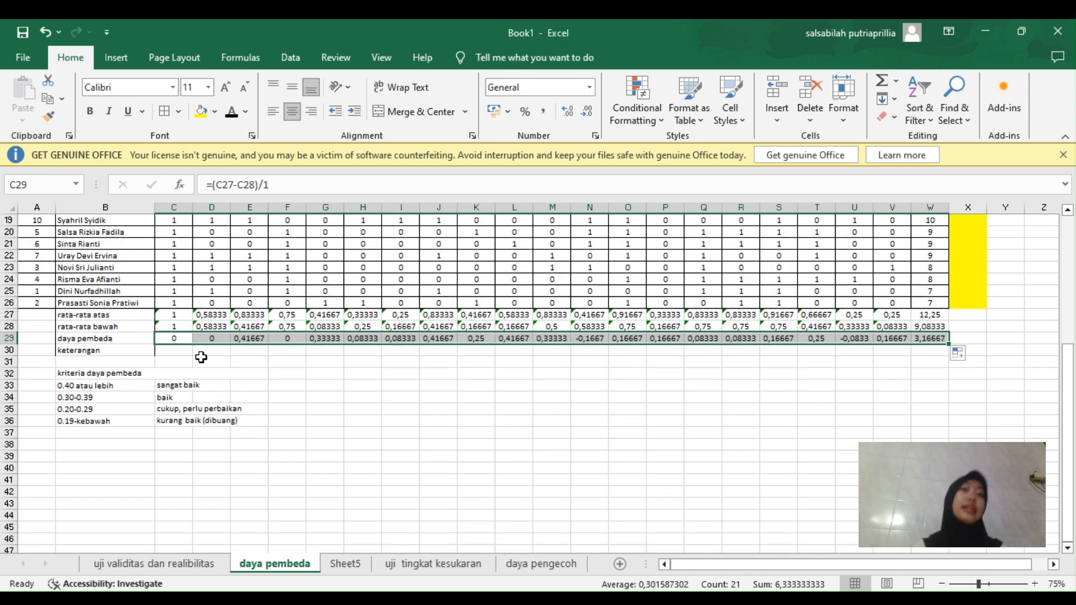
pyautogui.click(186, 352)
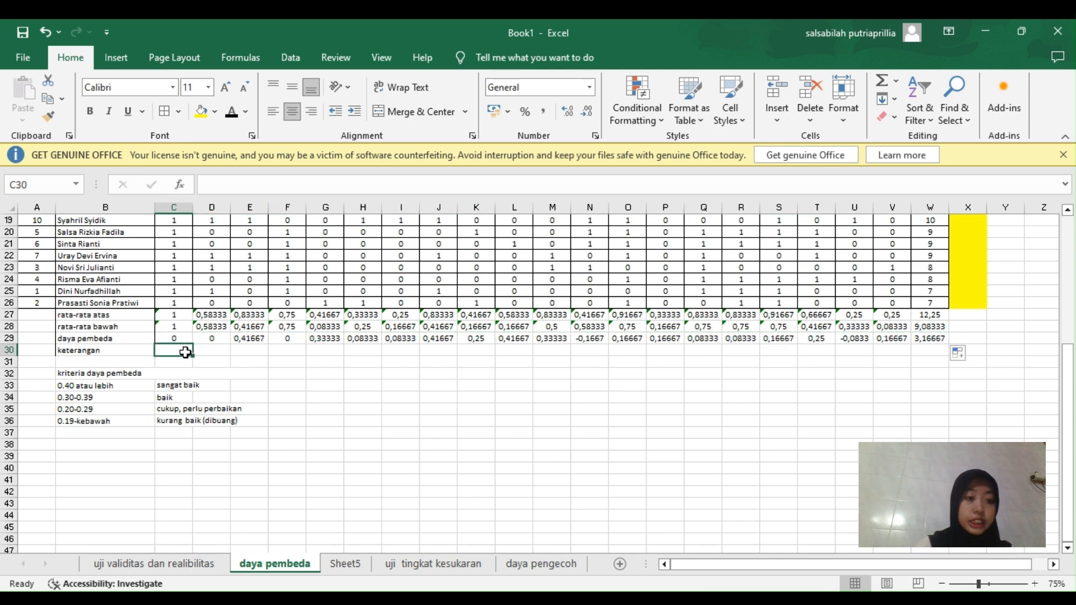
pyautogui.write('kunci jawaban')
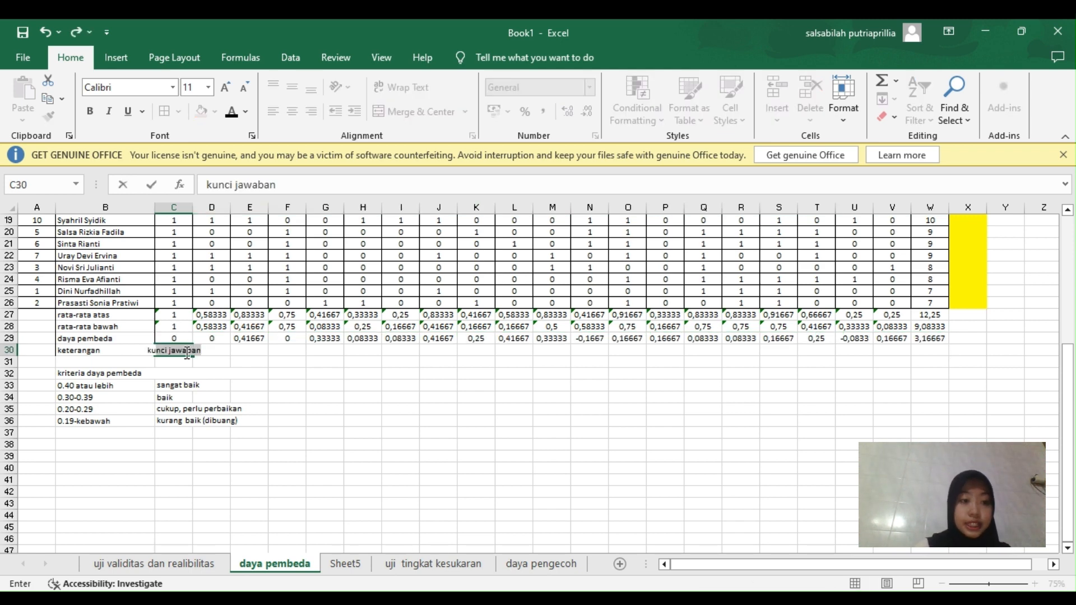
pyautogui.write('kurang')
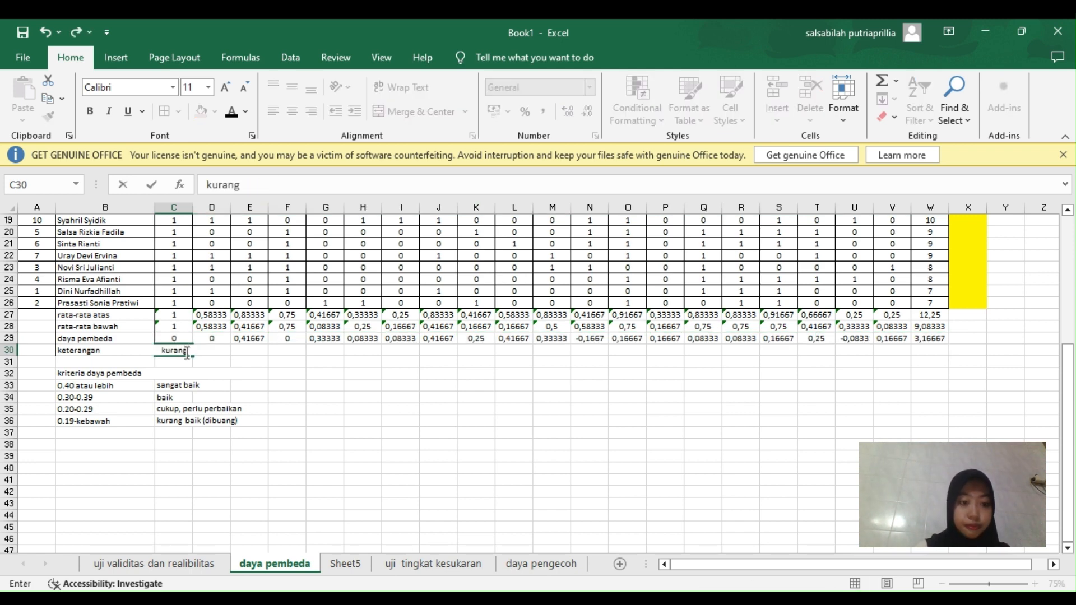
pyautogui.write(' baik')
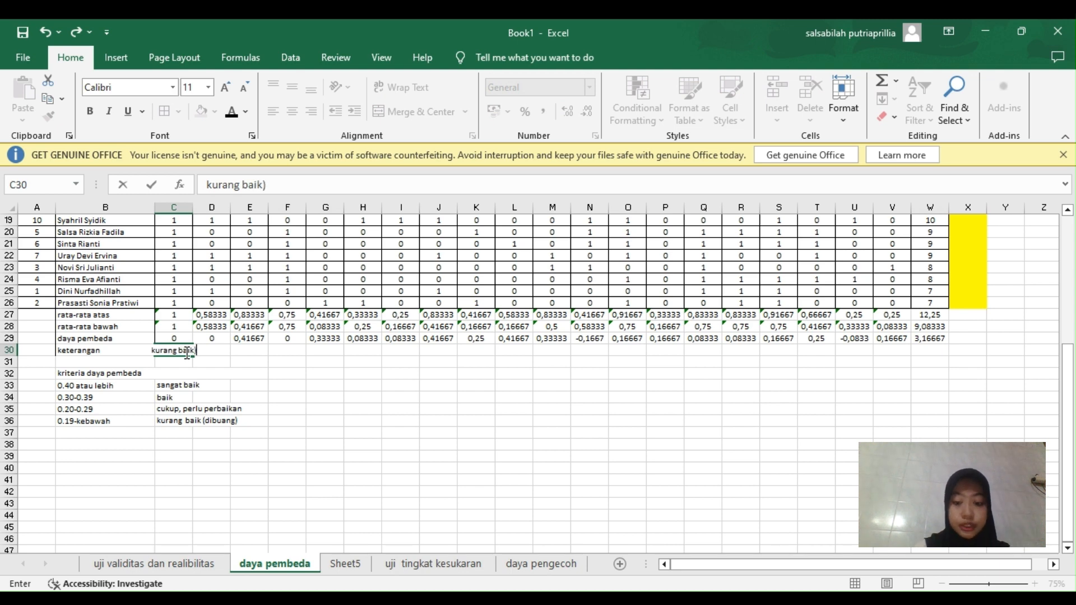
pyautogui.write('(dibuan')
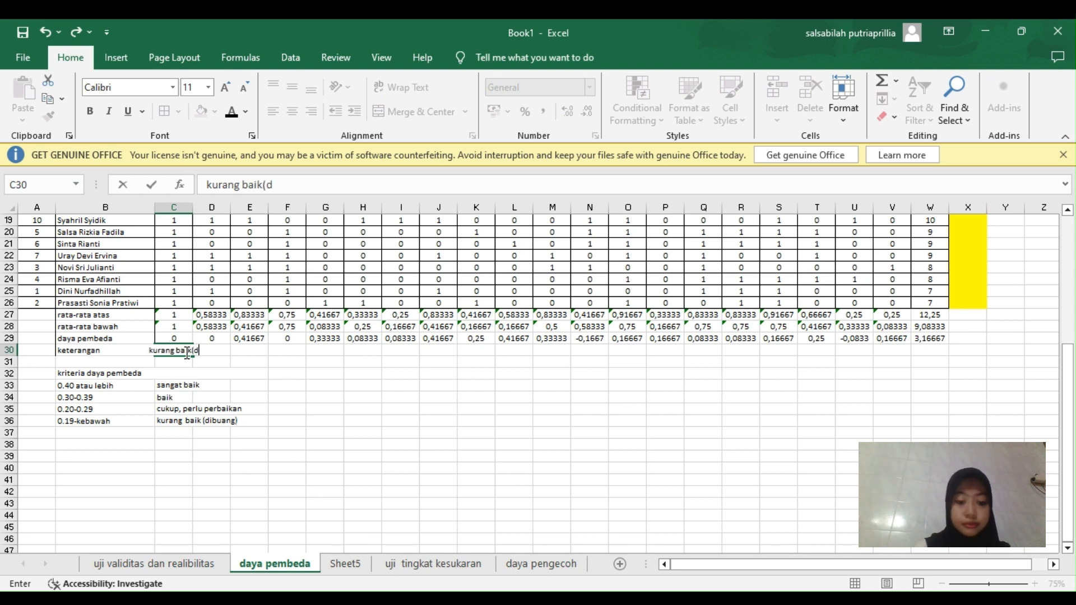
pyautogui.write('ng)')
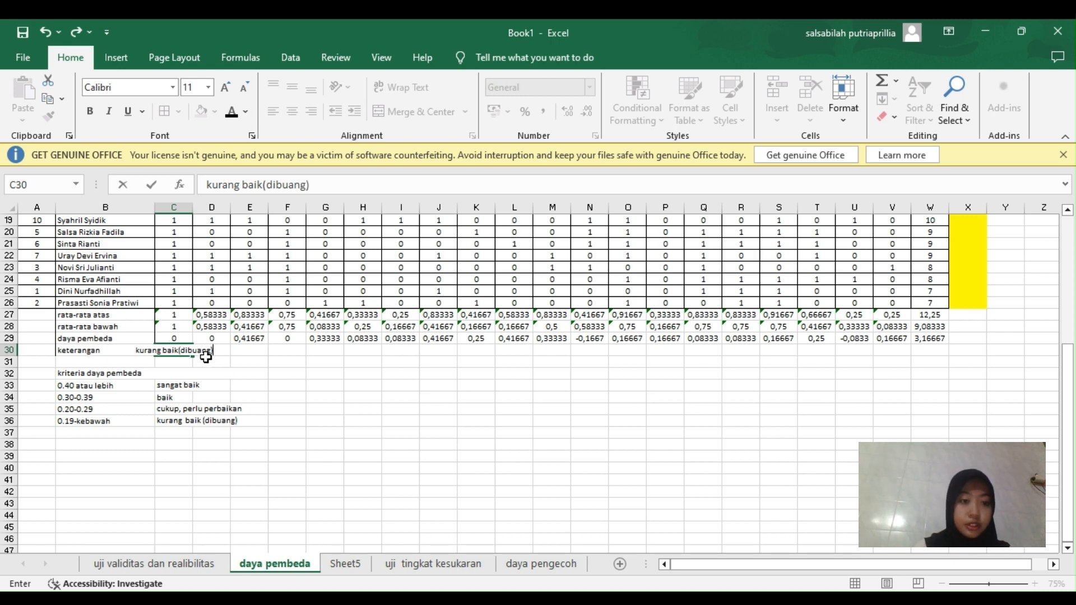
pyautogui.click(207, 371)
pyautogui.click(190, 351)
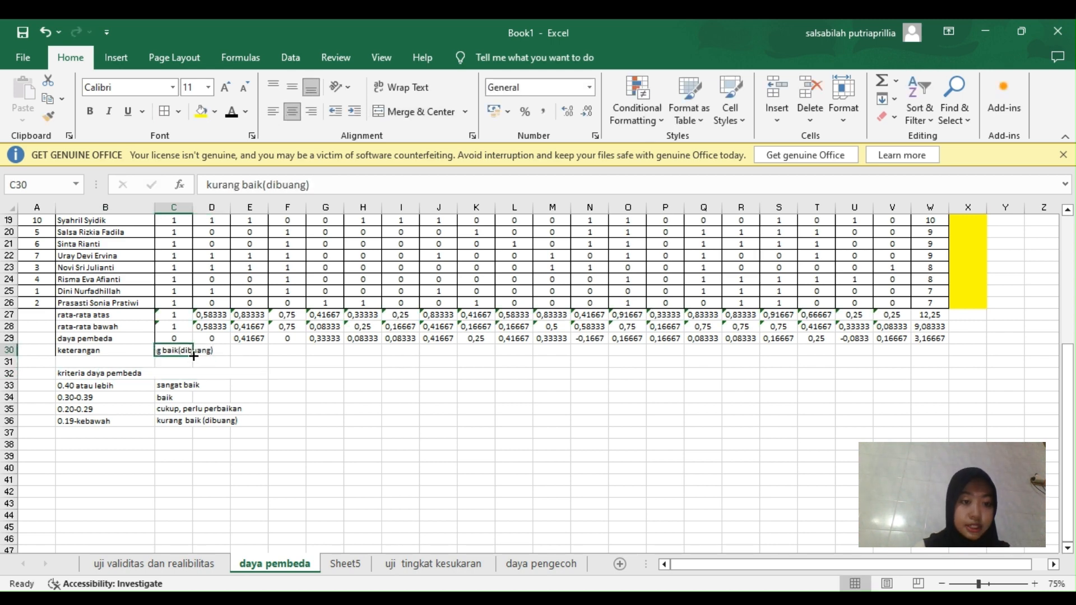
pyautogui.moveTo(192, 354); pyautogui.dragTo(227, 362)
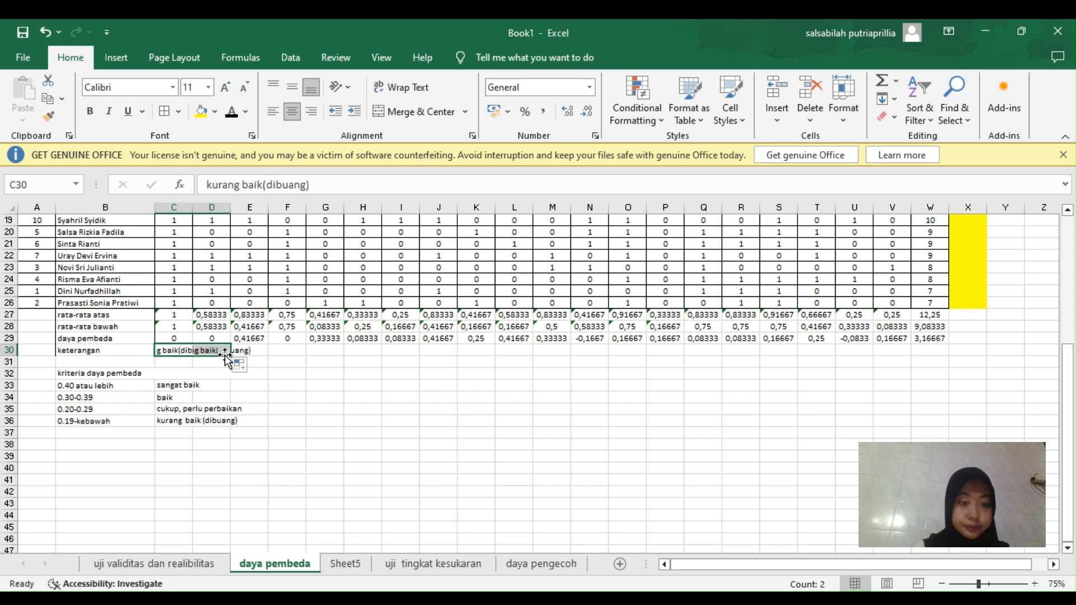
# Enter the keterangan "sangat baik" in E30 and "kurang baik" in F30.
pyautogui.click(284, 383)
pyautogui.click(259, 351)
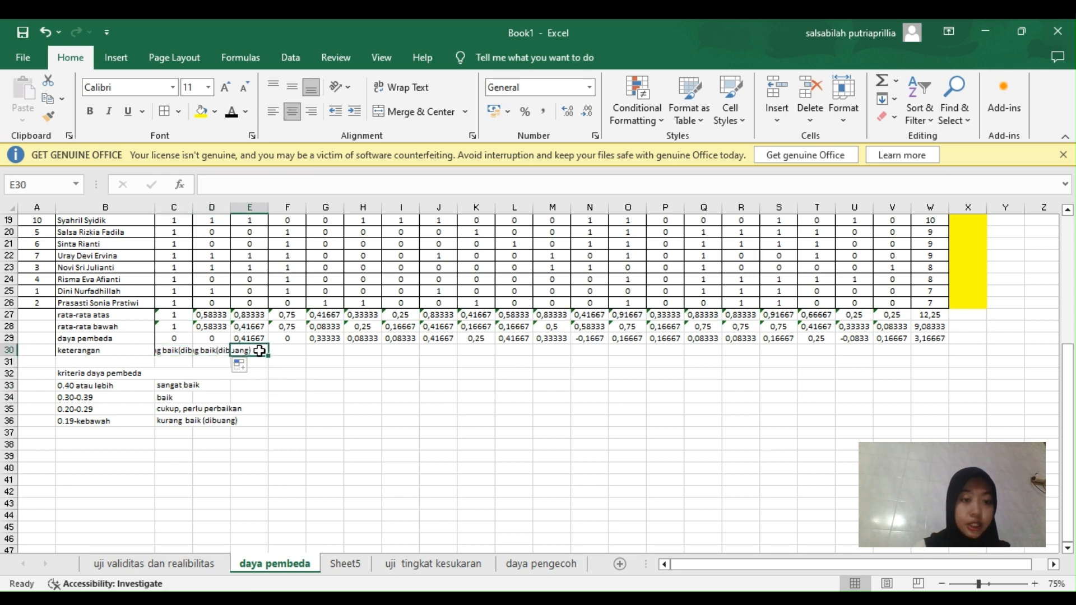
pyautogui.write('s')
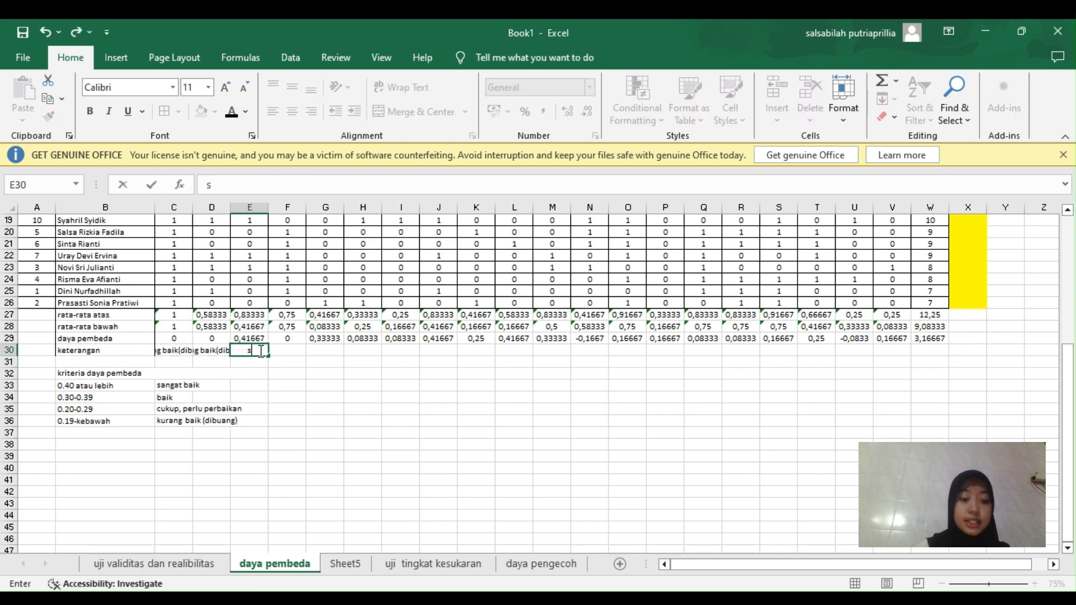
pyautogui.write('angat baik')
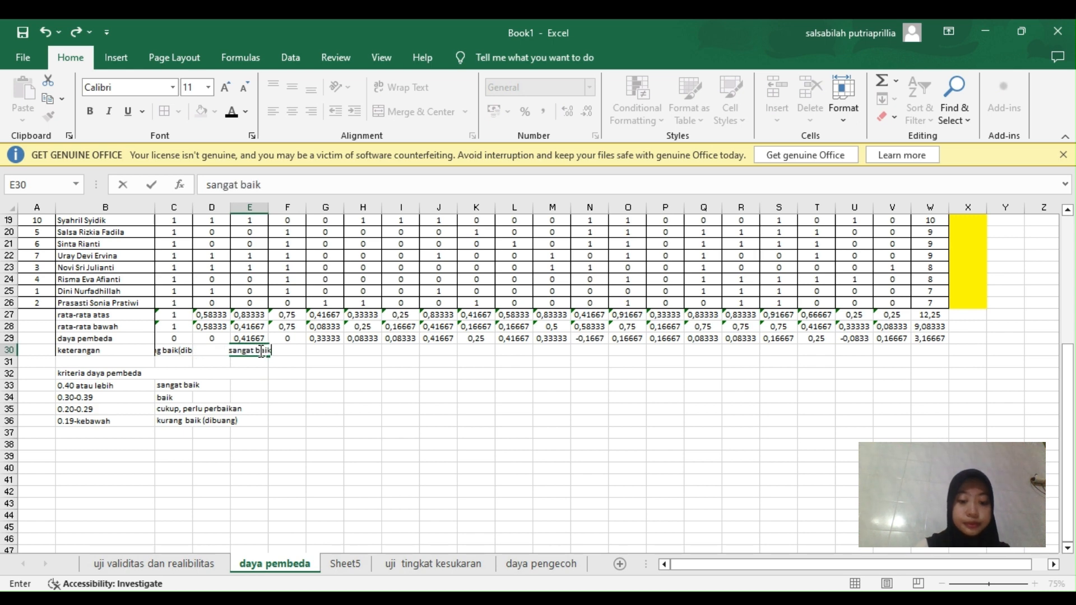
pyautogui.click(312, 436)
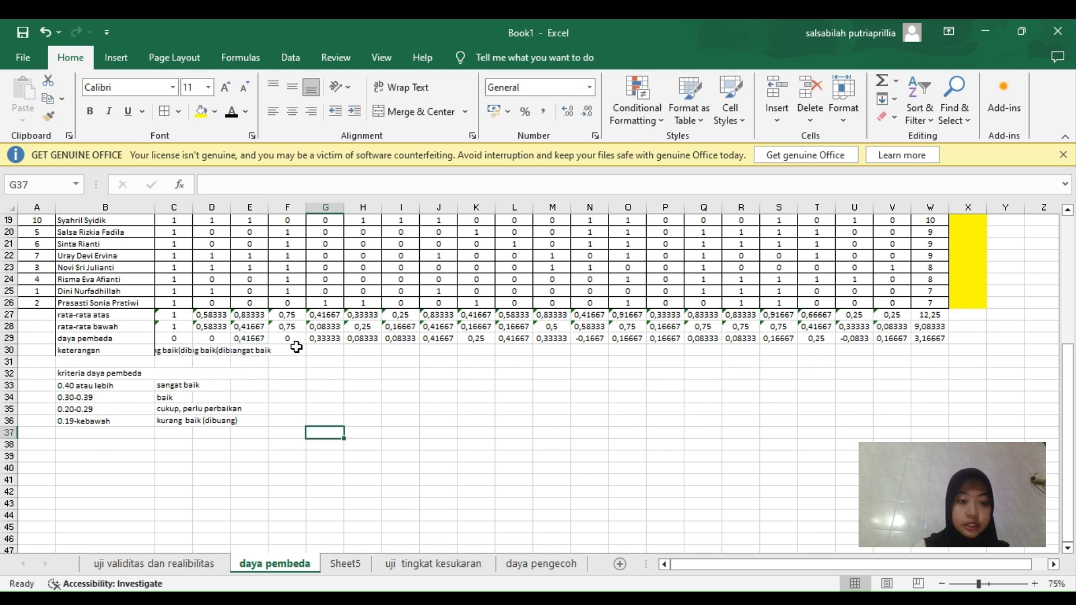
pyautogui.click(297, 348)
pyautogui.write('kurang')
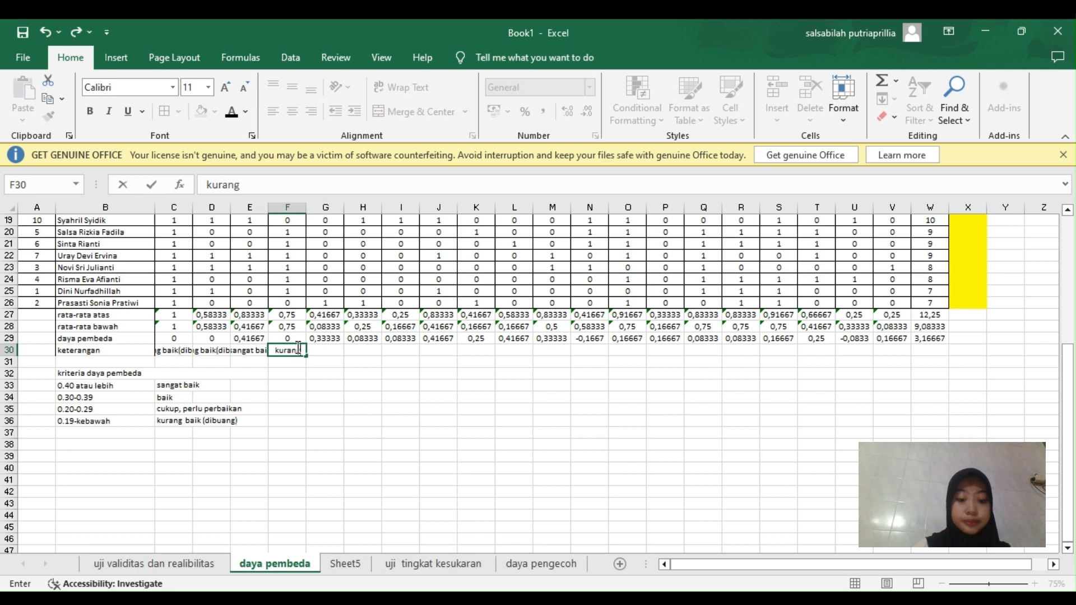
pyautogui.write(' baik')
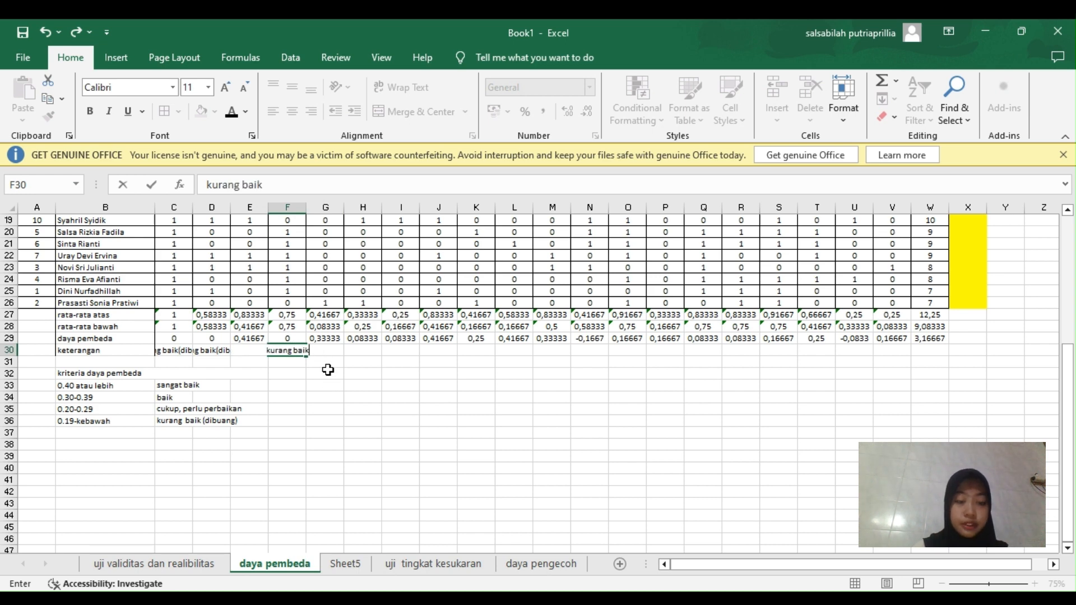
pyautogui.click(323, 374)
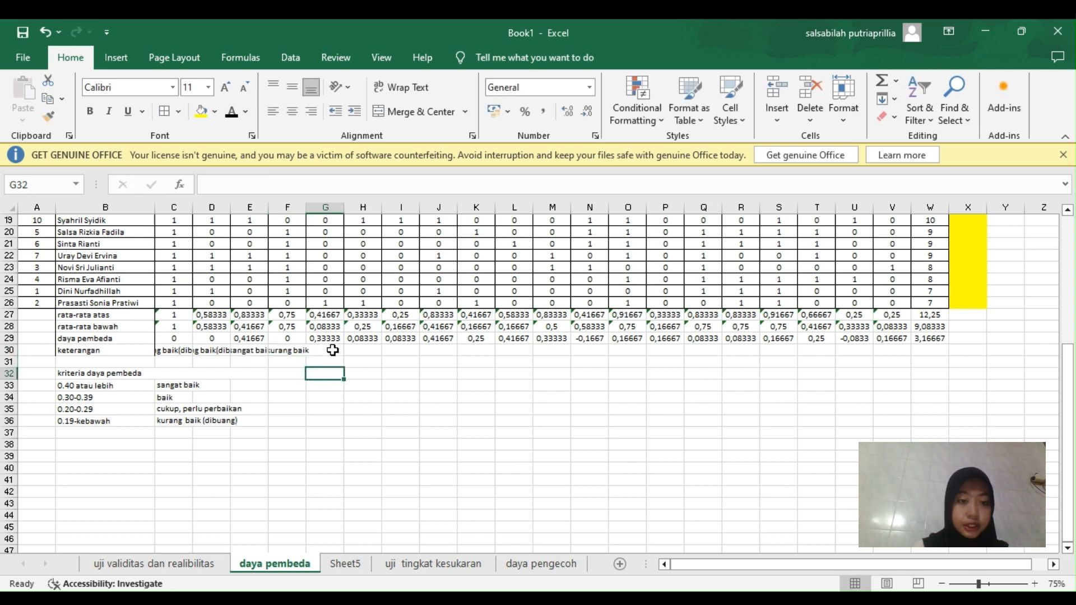
# Enter the keterangan "baik" in G30 and "sangat baik" in H30.
pyautogui.click(333, 349)
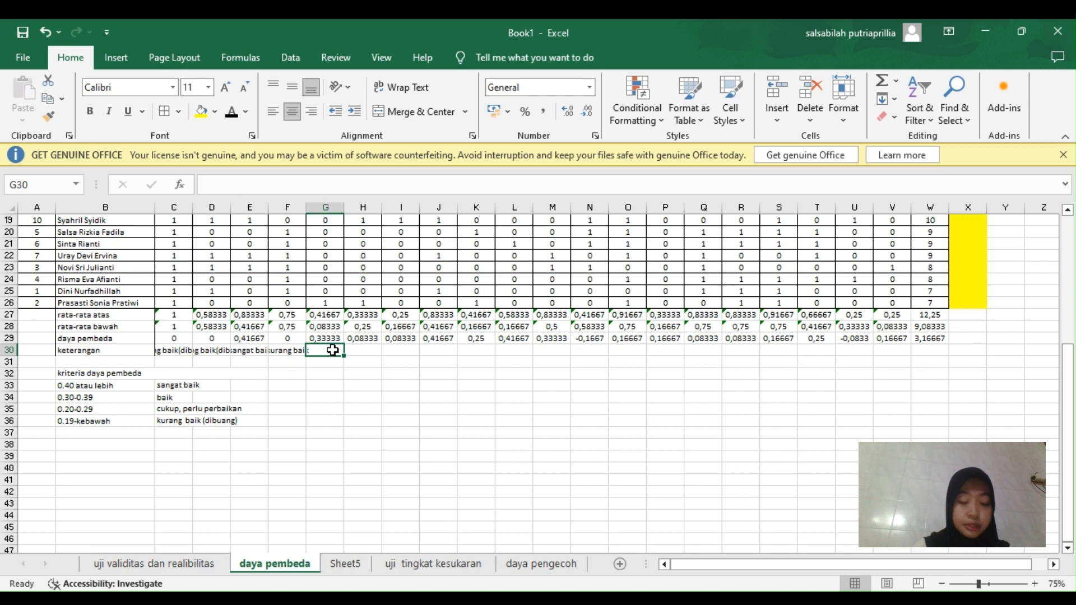
pyautogui.write('bai')
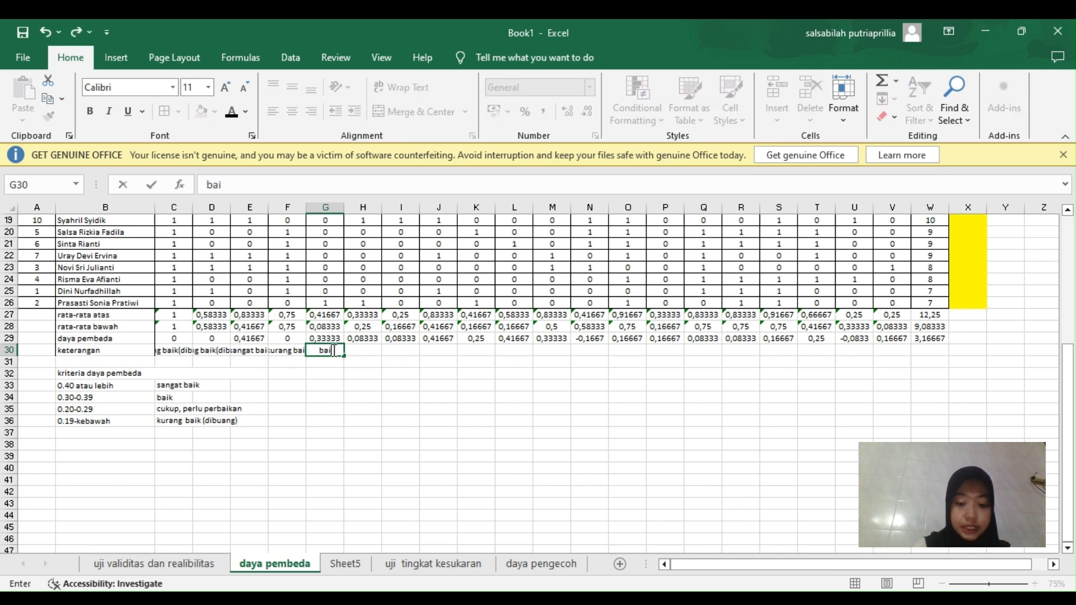
pyautogui.write('k')
pyautogui.click(367, 350)
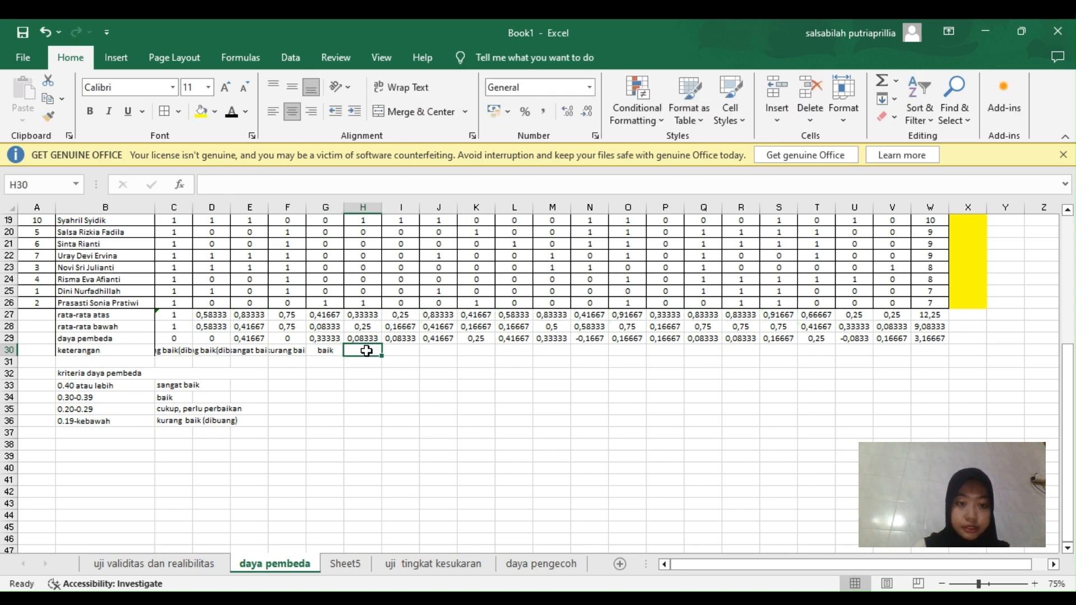
pyautogui.write('sab')
pyautogui.write('ngat baik')
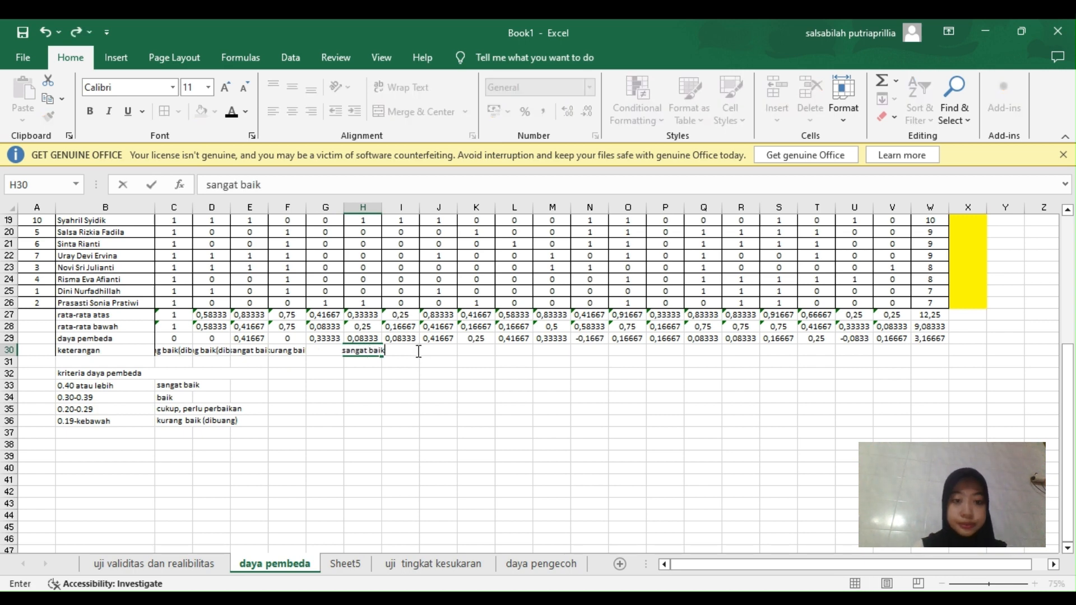
# Enter the keterangan "kurang baik" in I30 and "sangat baik" in J30.
pyautogui.click(408, 350)
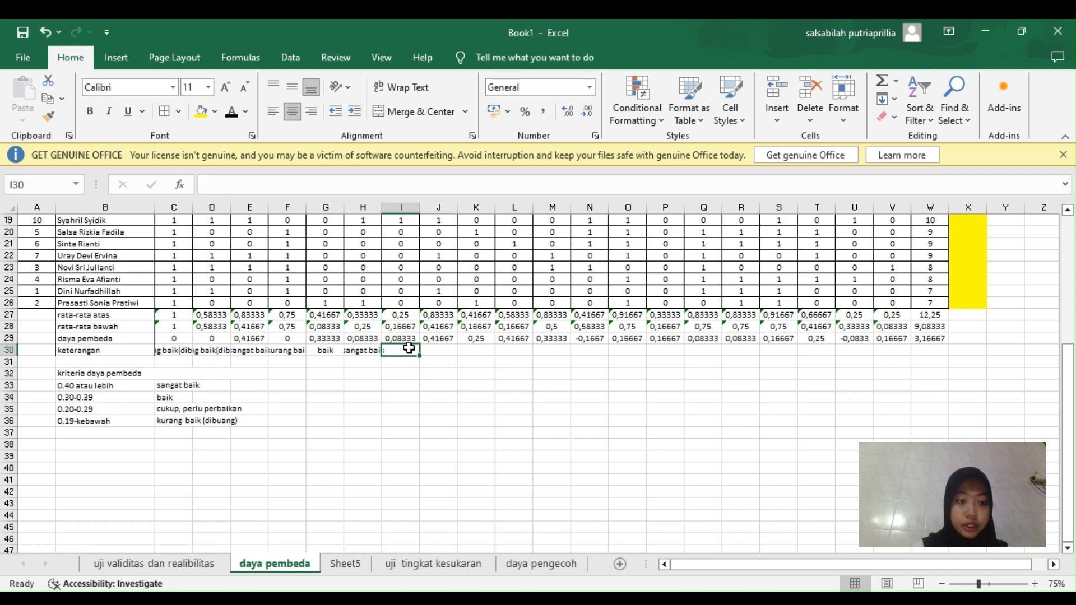
pyautogui.write('kurang')
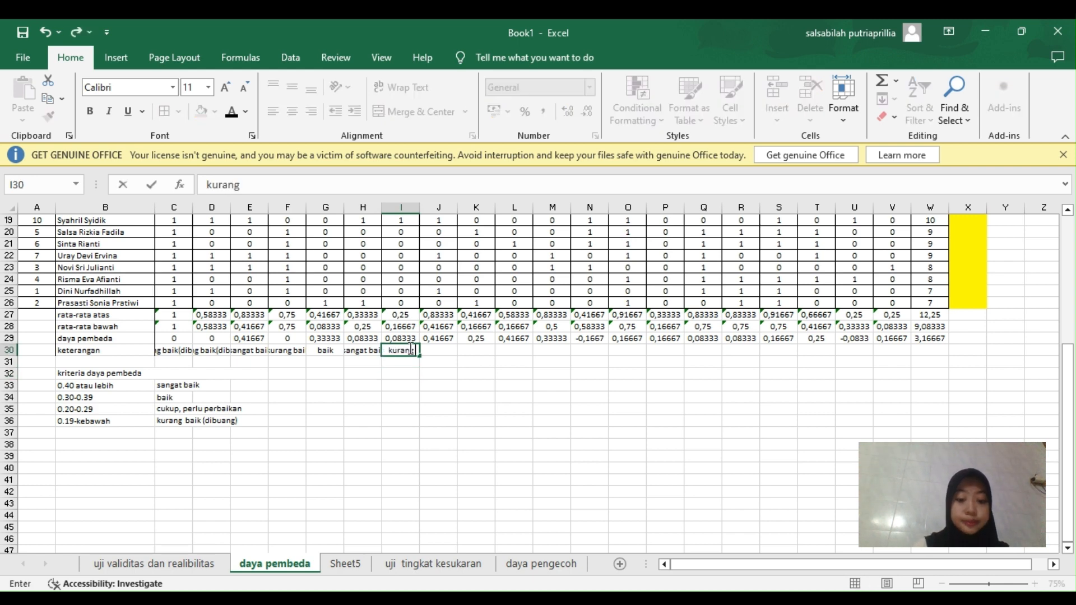
pyautogui.write(' baik')
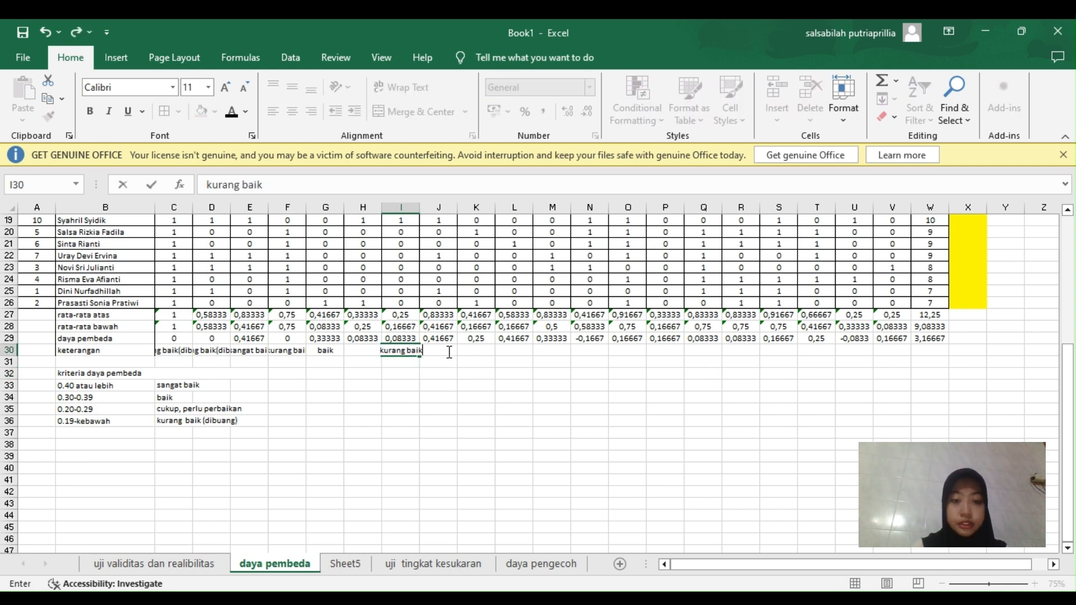
pyautogui.click(427, 412)
pyautogui.click(441, 351)
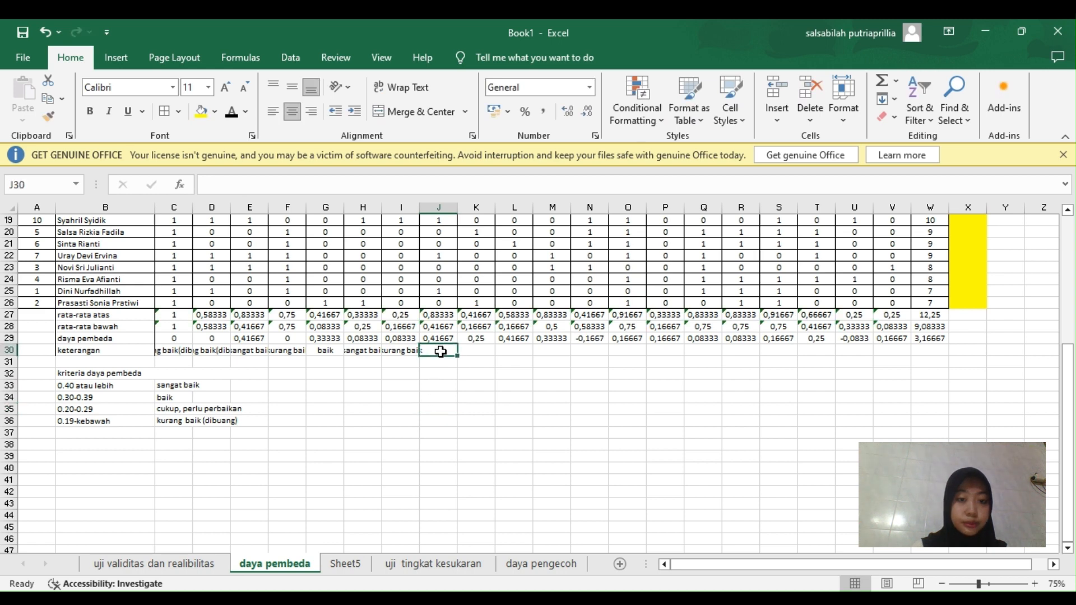
pyautogui.write('sangat')
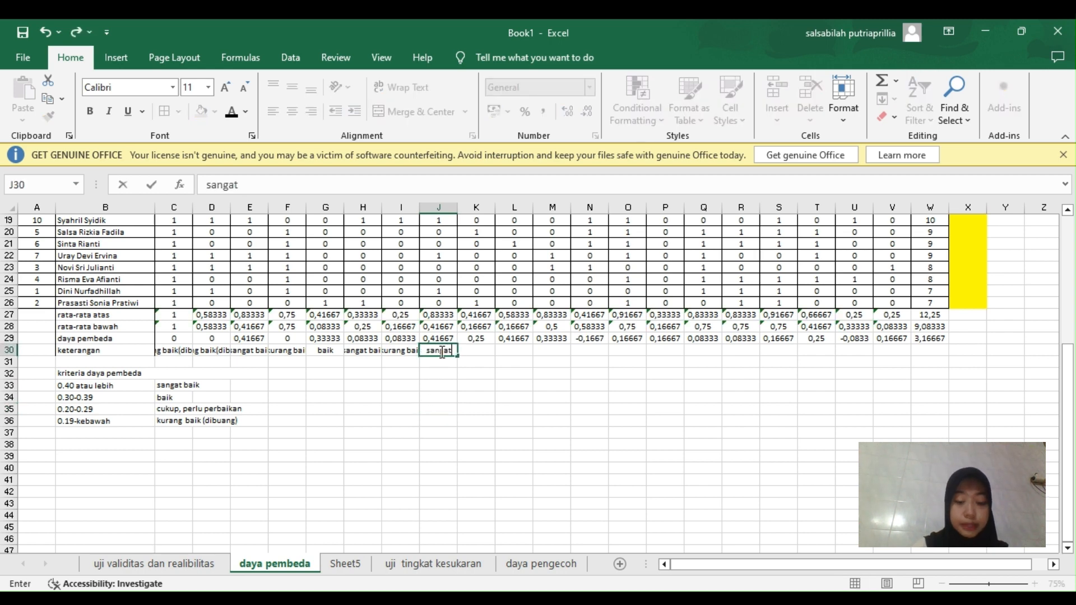
pyautogui.write(' baik')
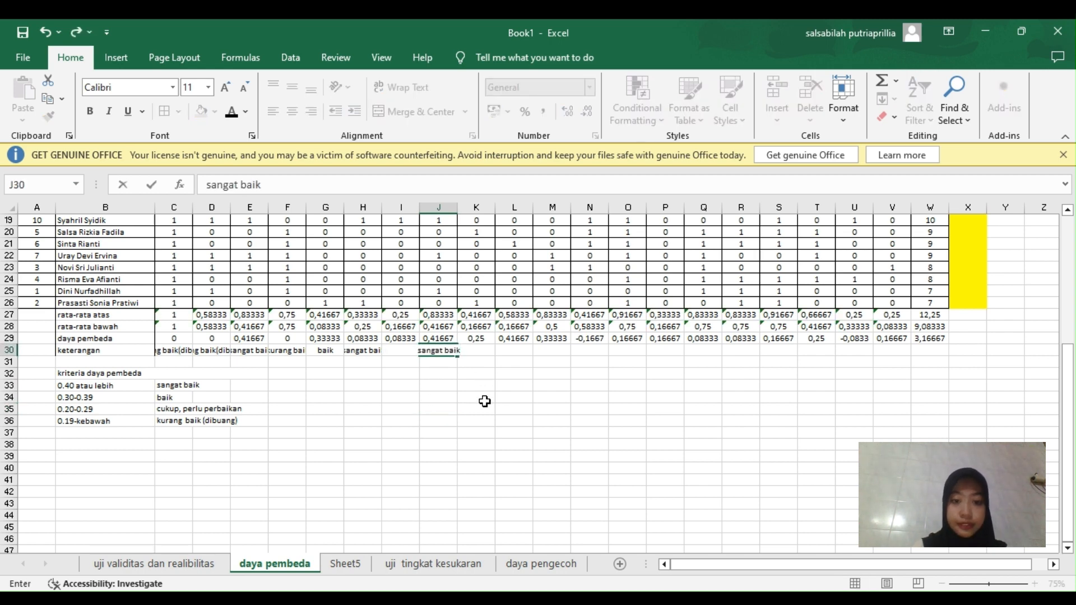
pyautogui.click(485, 402)
# Enter the keterangan "cukup" in K30 and "sangat baik" in L30.
pyautogui.click(487, 350)
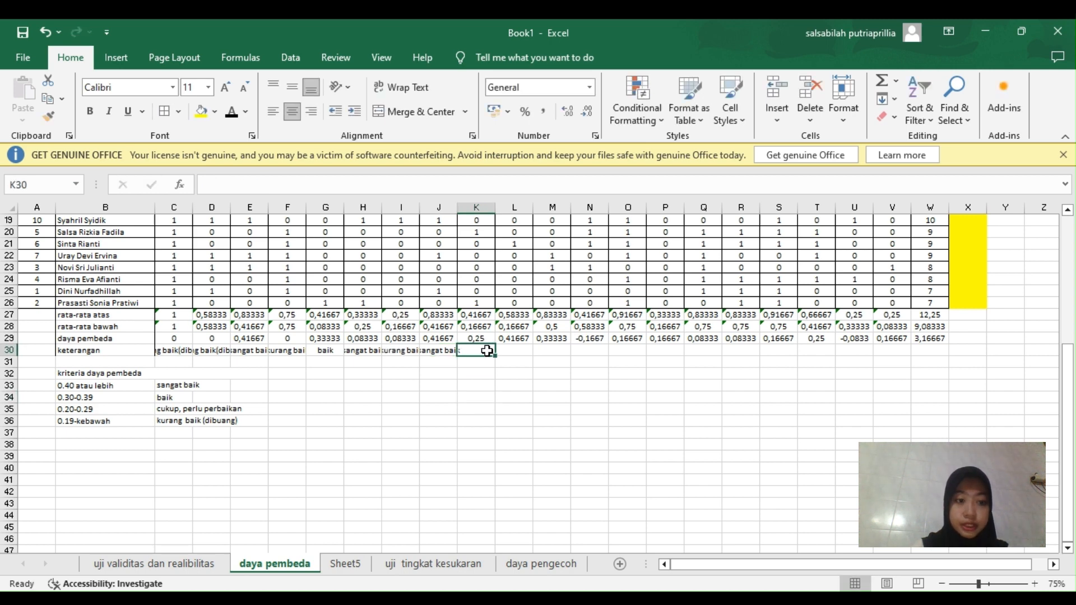
pyautogui.write('cukup')
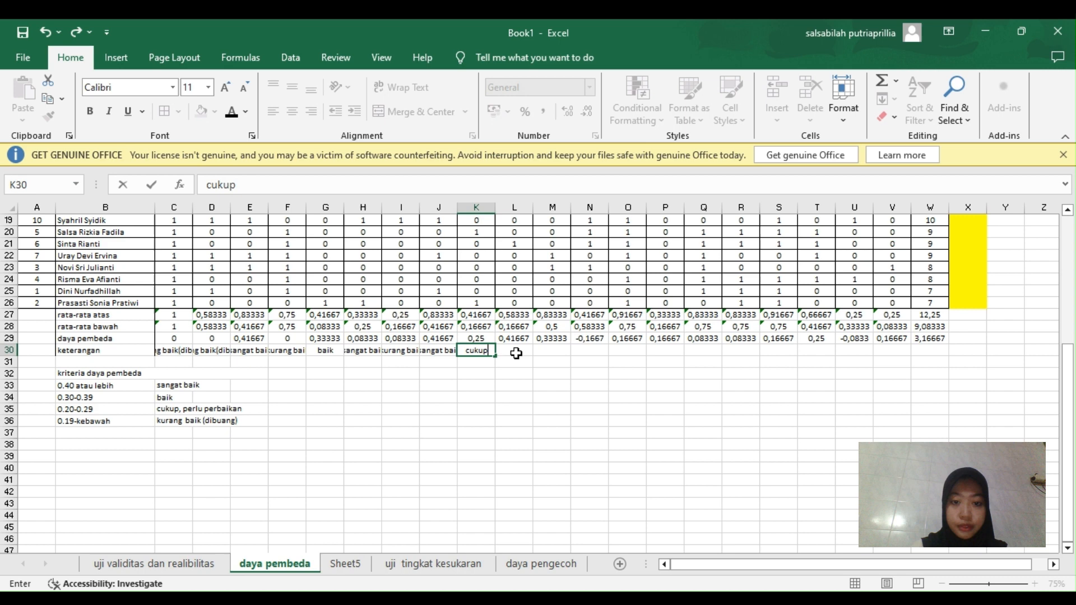
pyautogui.click(515, 352)
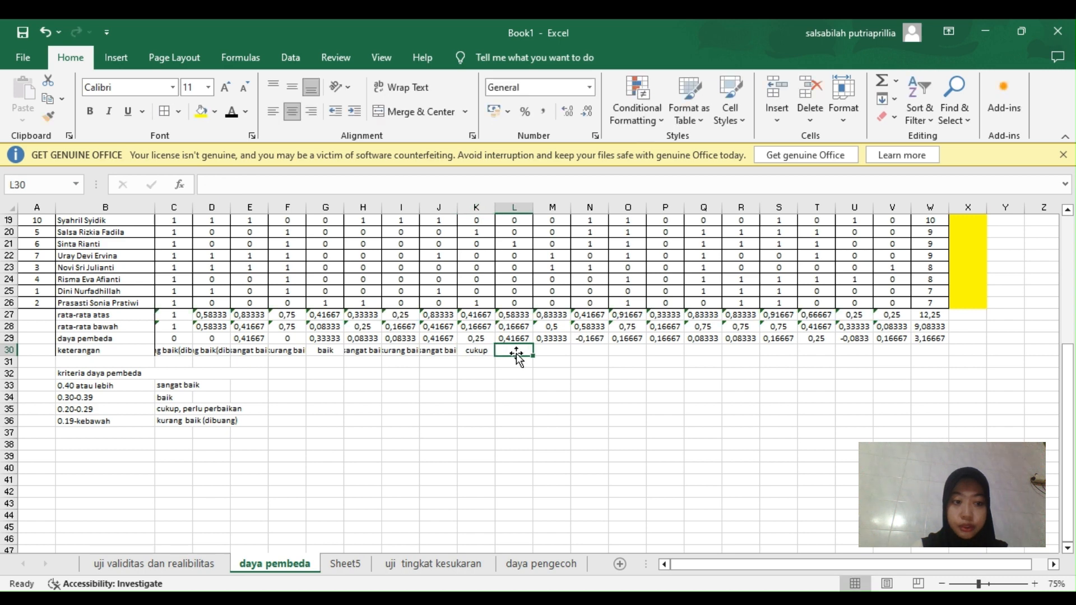
pyautogui.write('sangat baik')
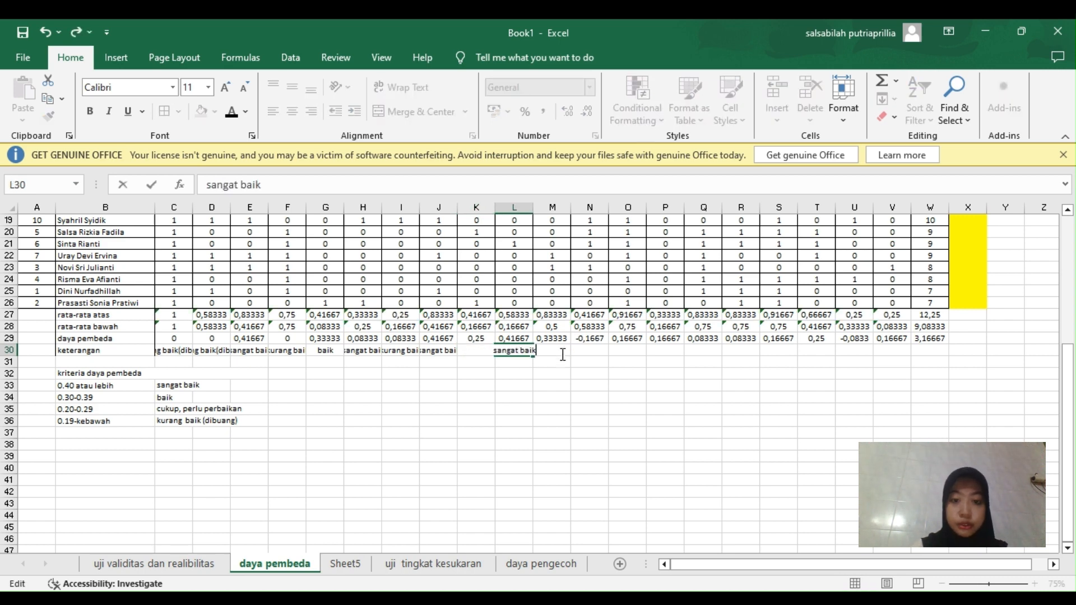
pyautogui.click(549, 385)
# Enter the keterangan "baik" in M30 and "kurang baik" in N30.
pyautogui.click(556, 353)
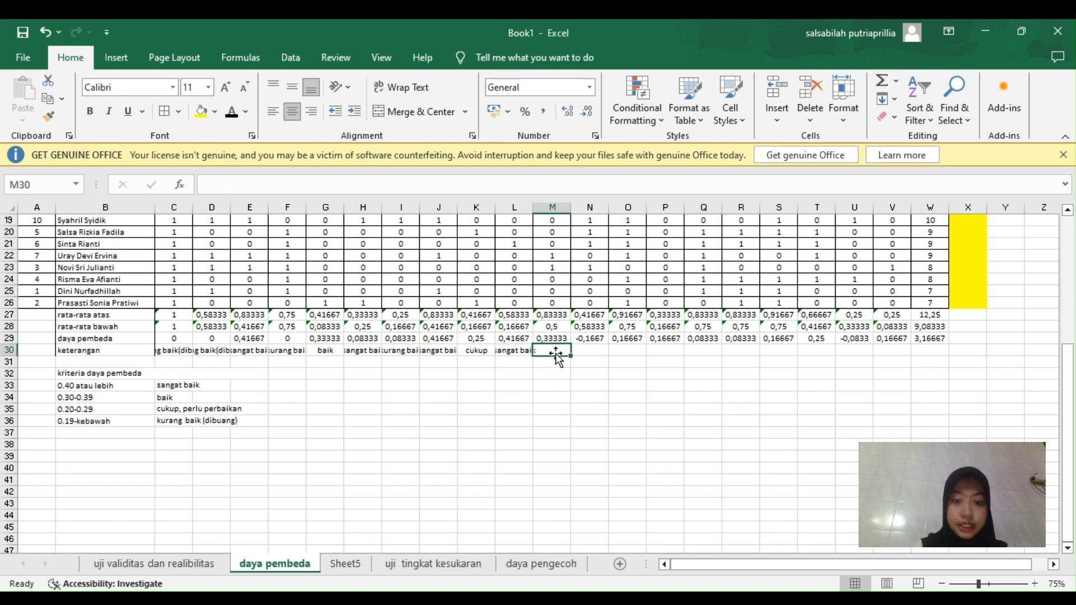
pyautogui.write('baik')
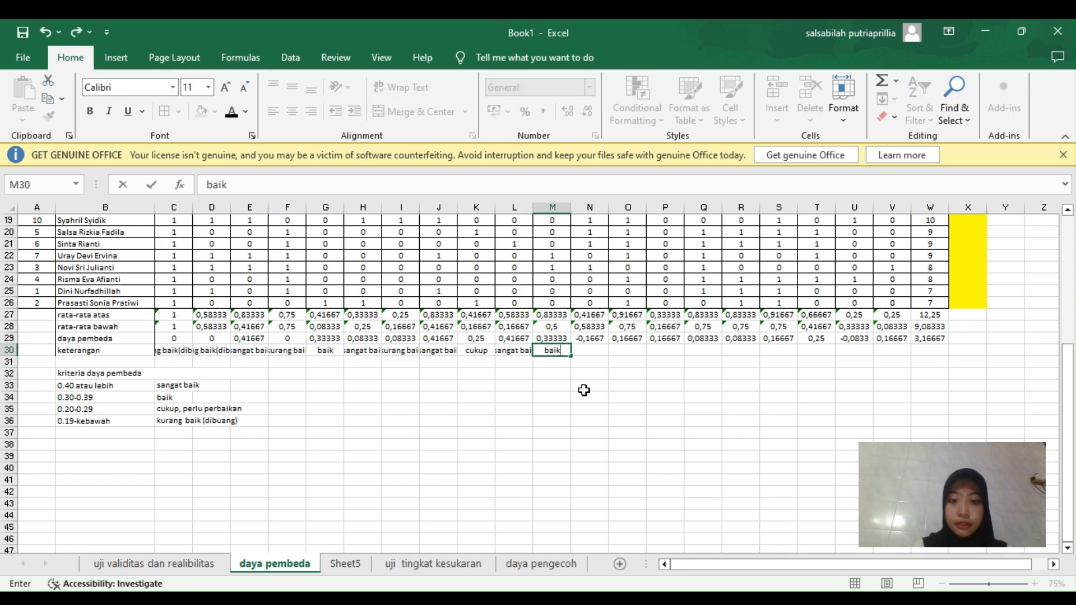
pyautogui.click(596, 349)
pyautogui.write('kurangb')
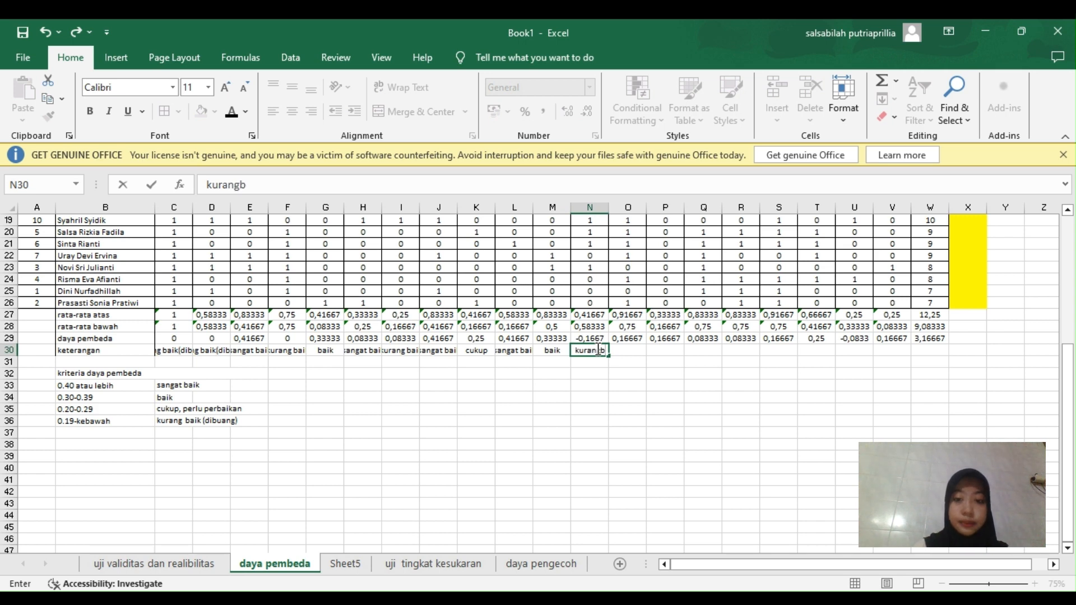
pyautogui.press('BackSpace')
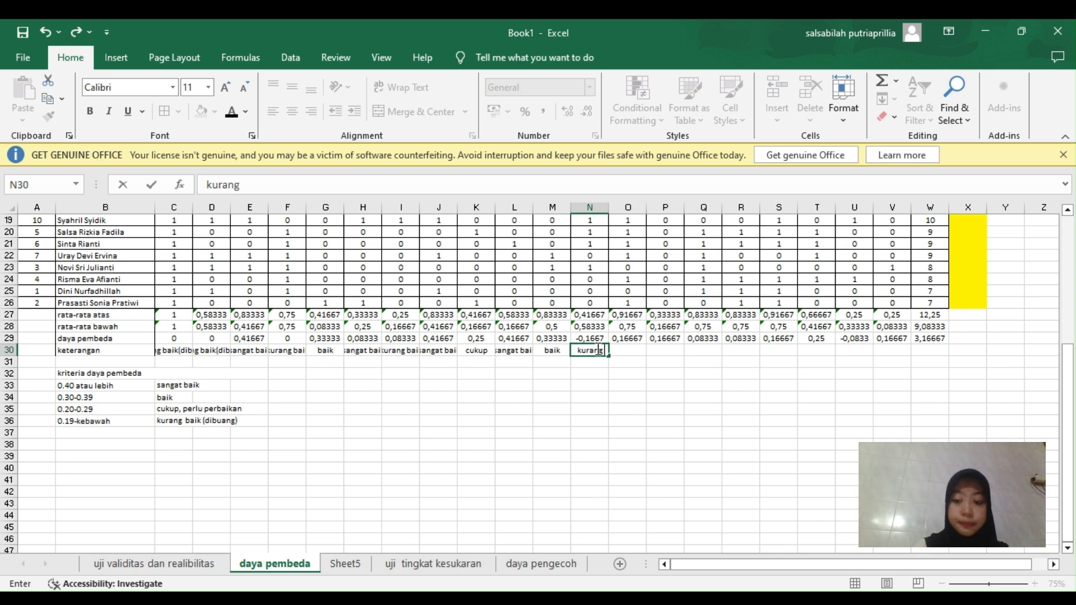
pyautogui.write('baik')
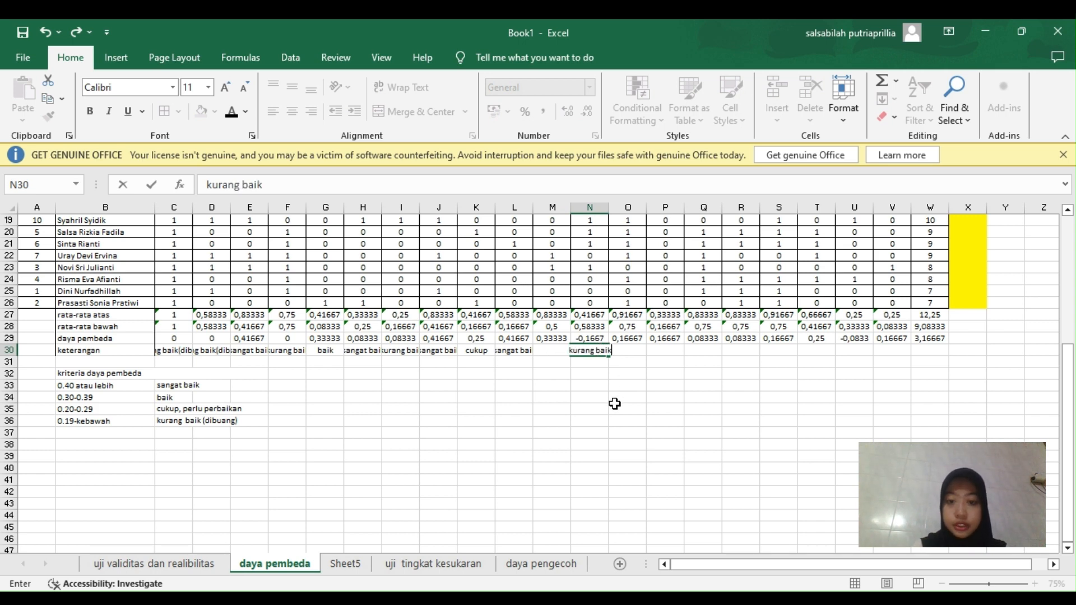
pyautogui.click(615, 405)
# Enter the keterangan "kurang baik" in O30 and fill it across to S30.
pyautogui.click(630, 352)
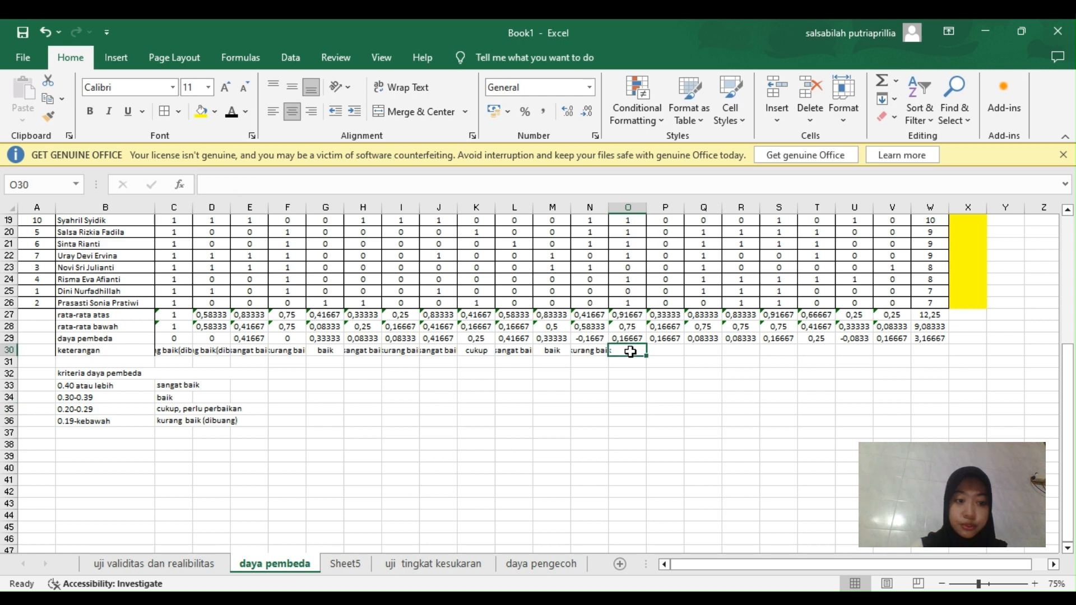
pyautogui.write('kurang baik')
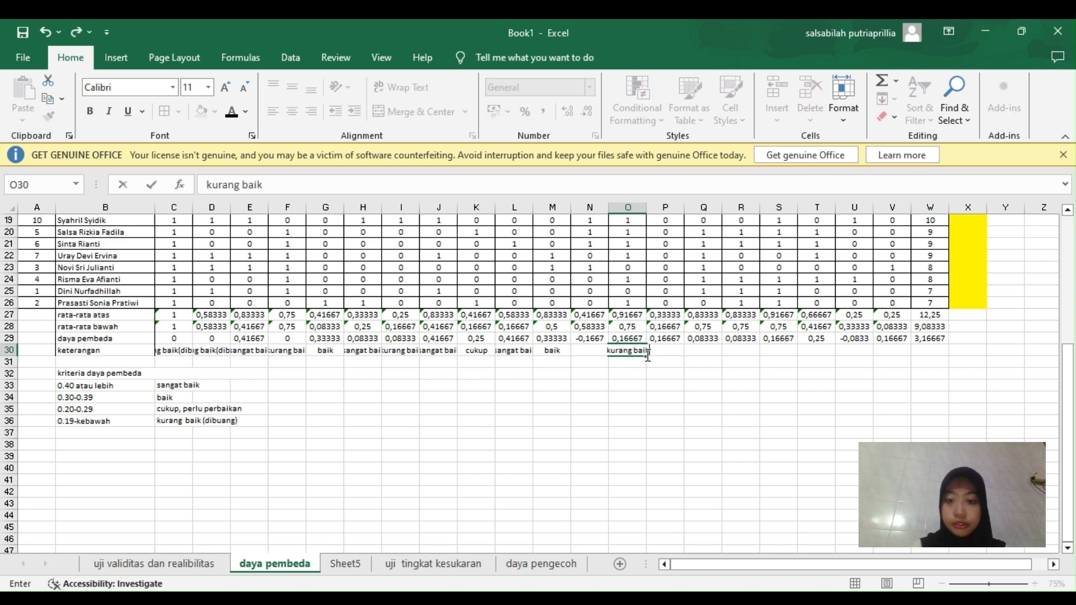
pyautogui.click(644, 359)
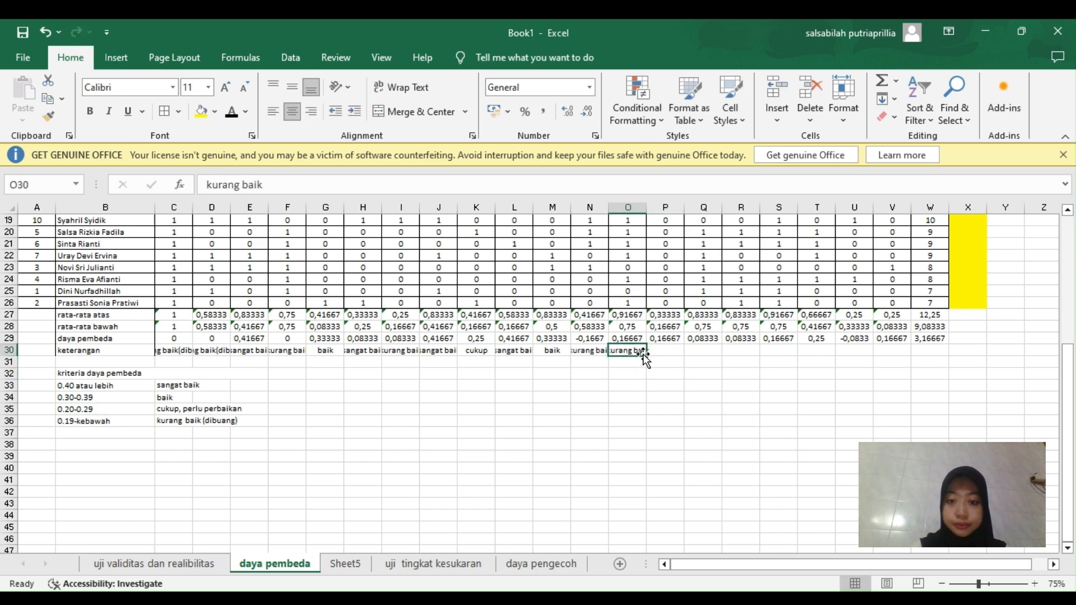
pyautogui.moveTo(646, 357); pyautogui.dragTo(794, 352)
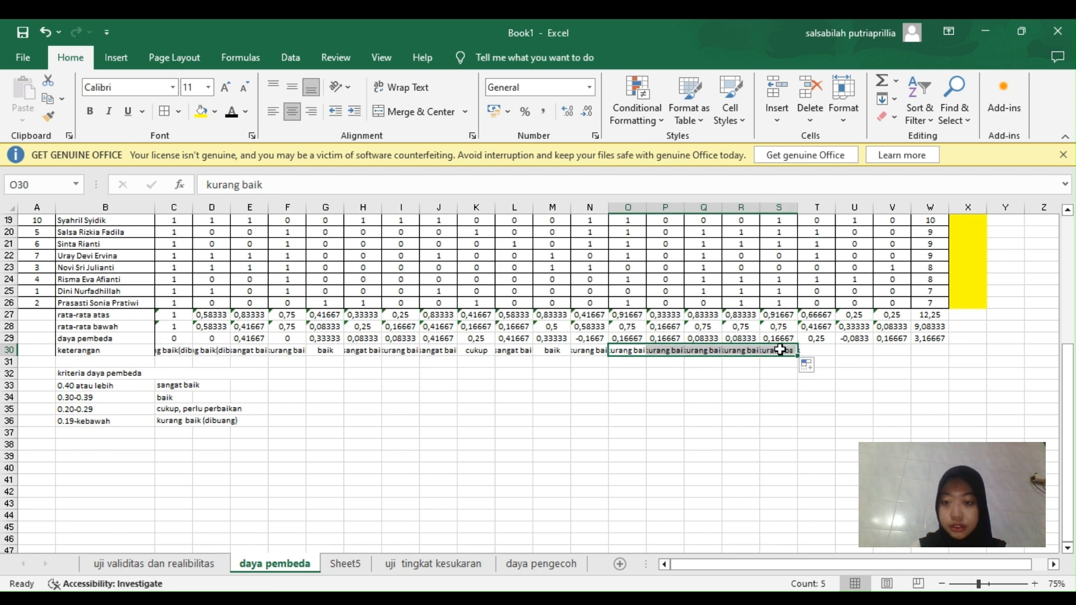
# Enter the keterangan "cukup" in T30 and "kurang baik" in U30, filling the latter across to V30.
pyautogui.click(816, 350)
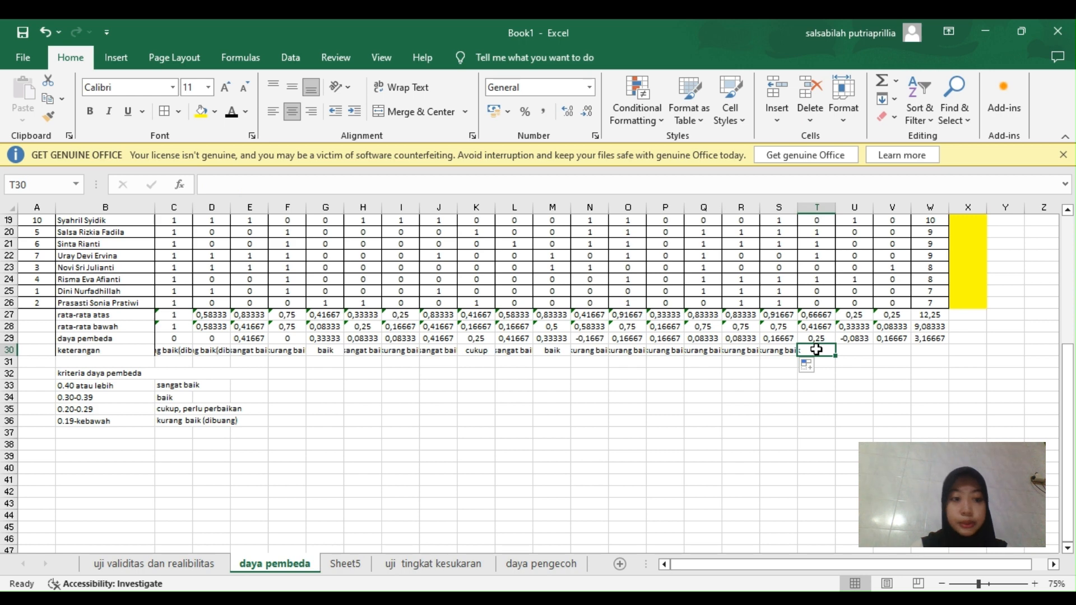
pyautogui.write('cu')
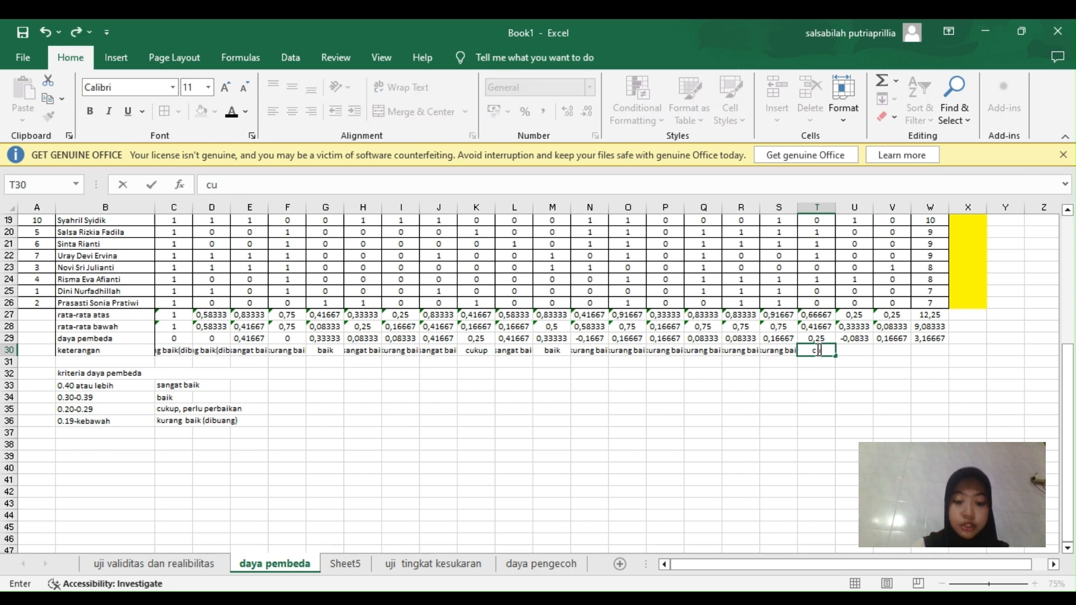
pyautogui.write('kup')
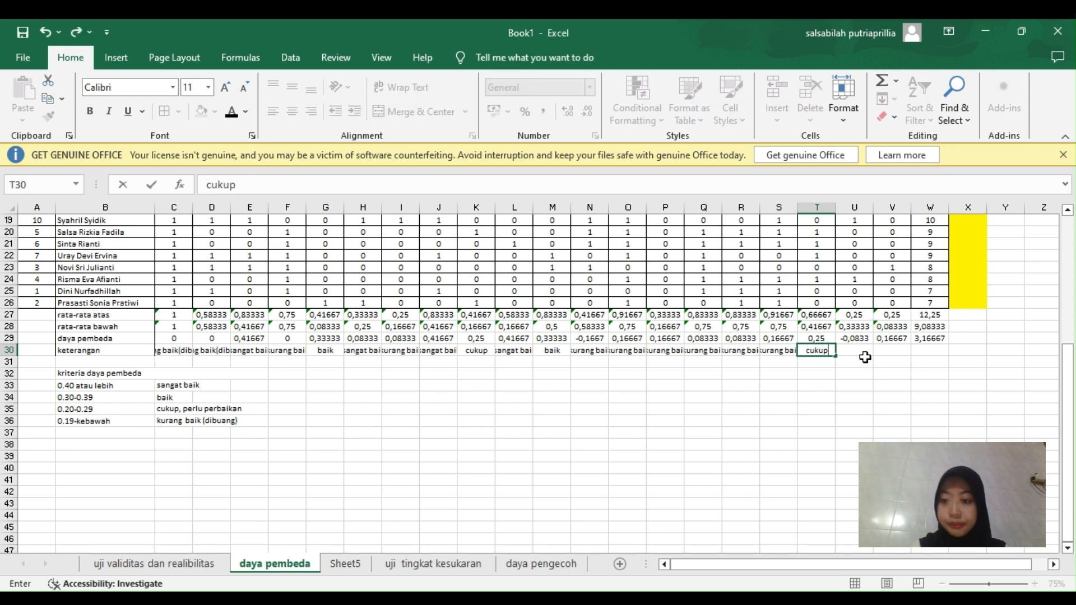
pyautogui.click(853, 350)
pyautogui.write('kuran')
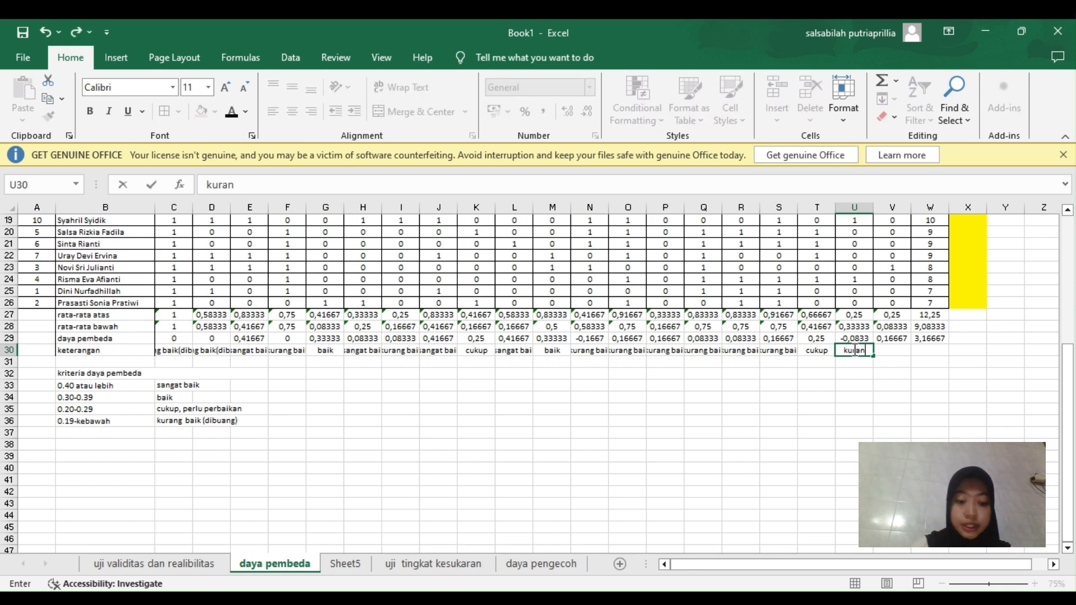
pyautogui.write('g baik')
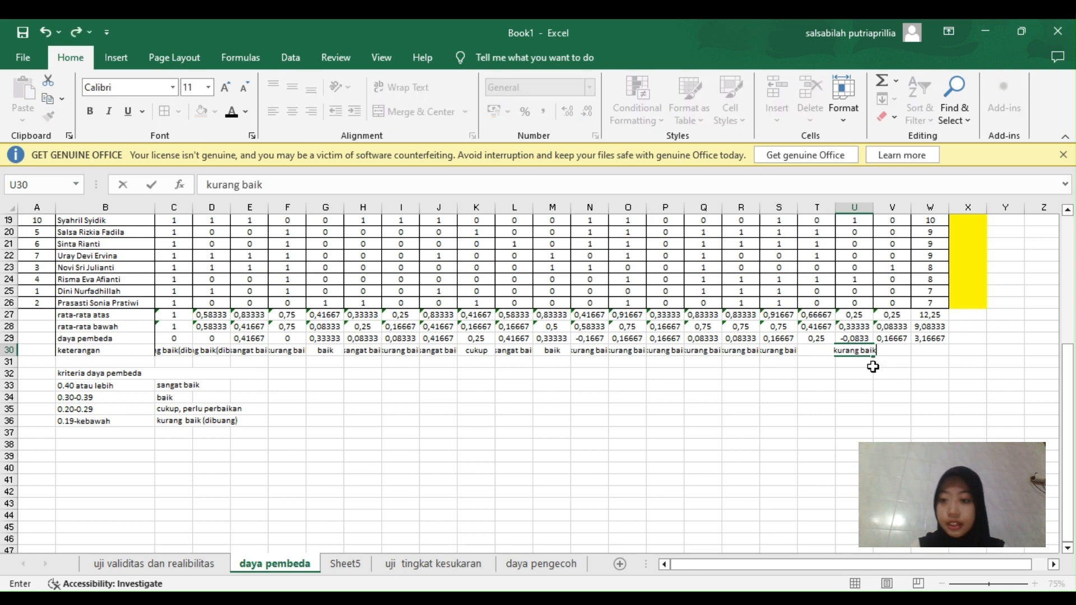
pyautogui.hotkey('ctrl', 'Return')
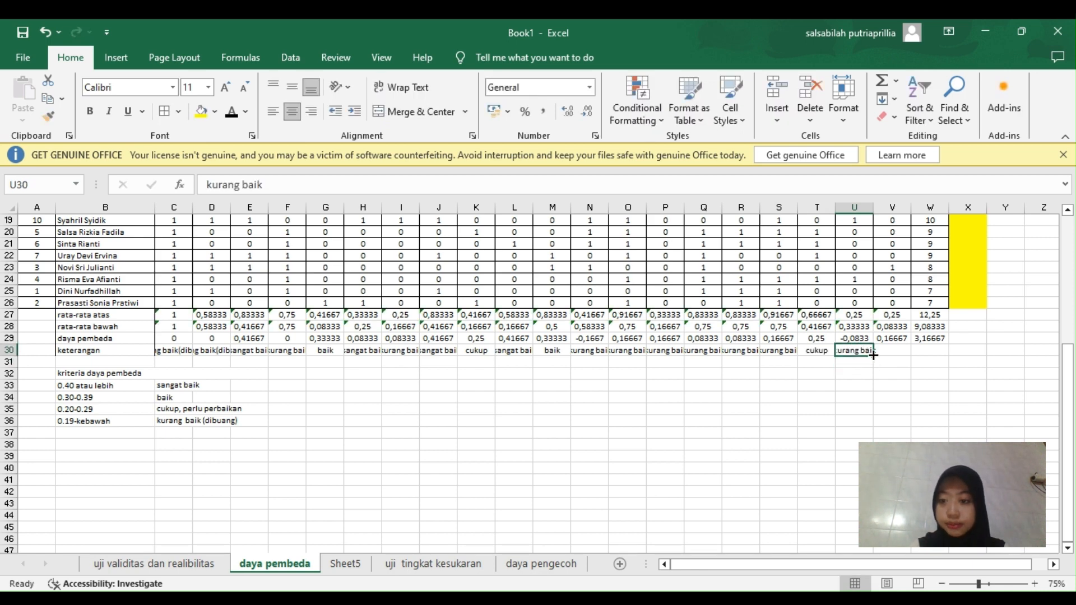
pyautogui.moveTo(869, 352); pyautogui.dragTo(929, 350)
# Enter the keterangan "sangat baik" for the total score column in W30.
pyautogui.click(929, 350)
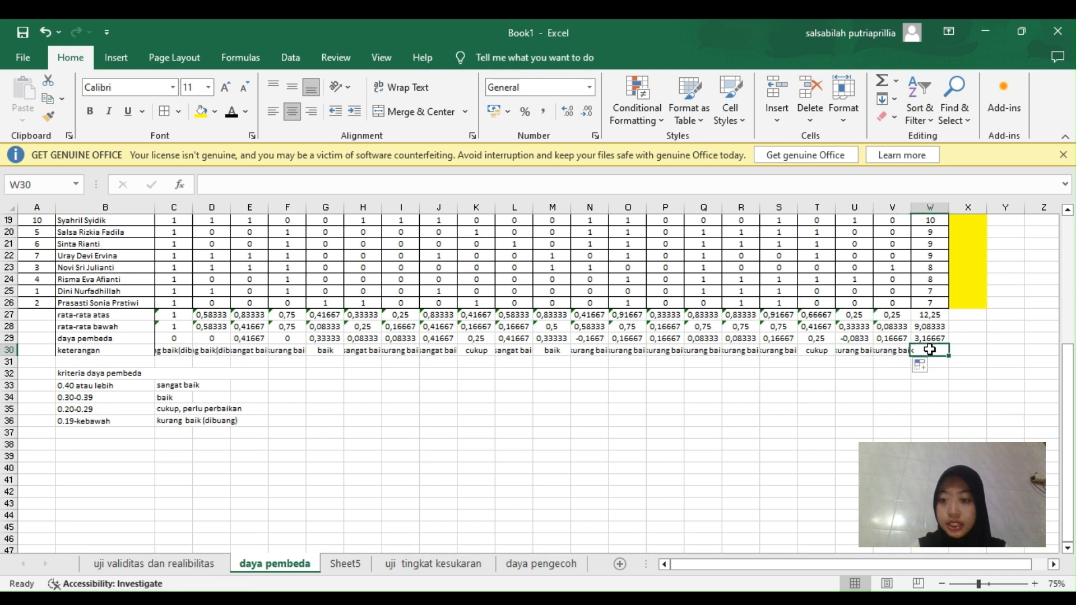
pyautogui.write('sangat baik')
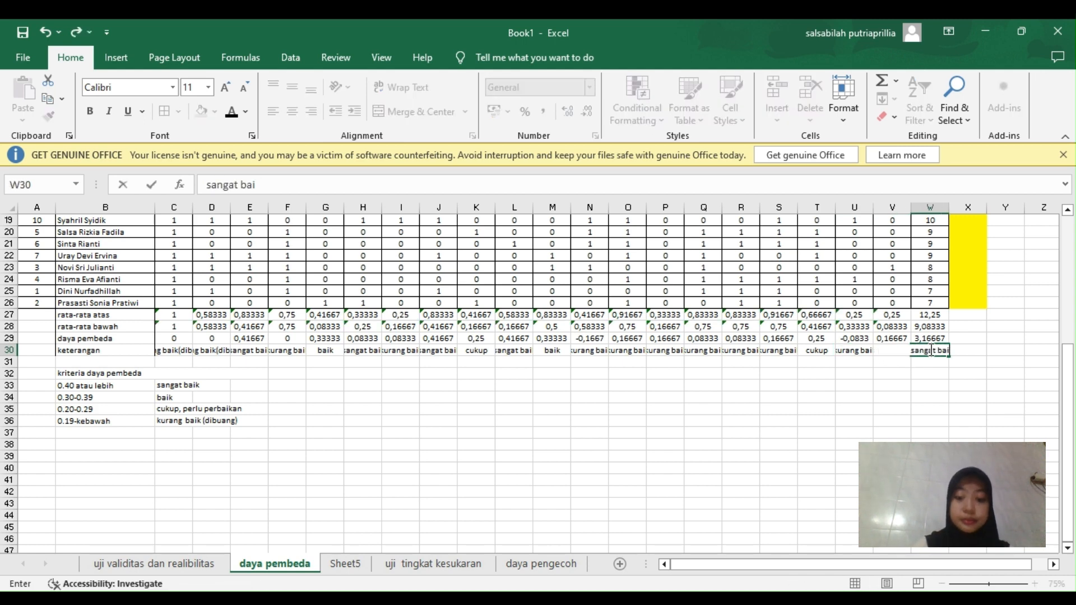
pyautogui.click(969, 388)
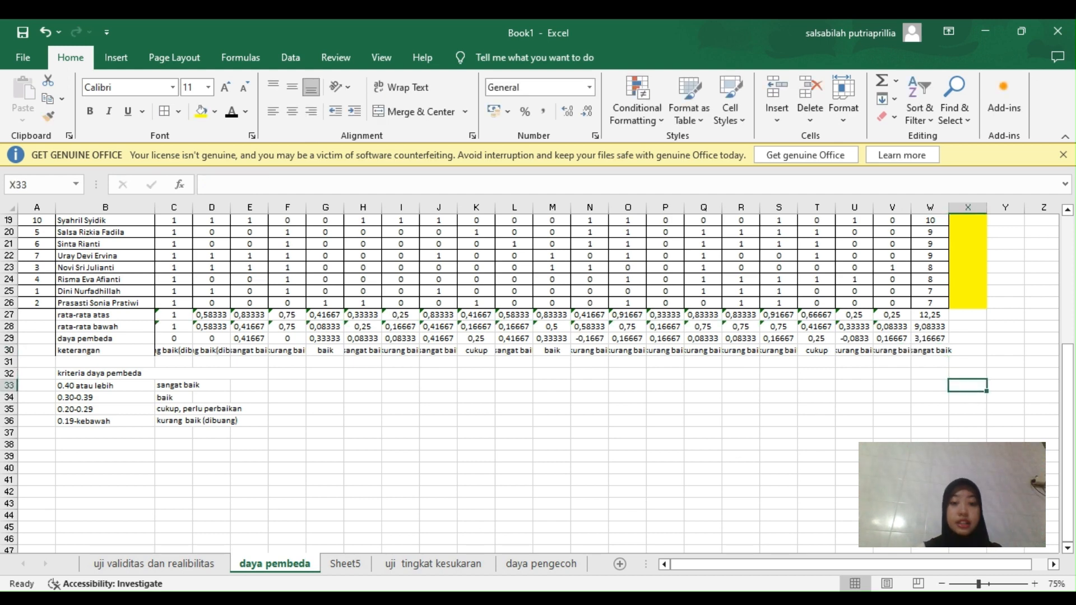
# Go to the "uji tingkat kesukaran" sheet and clear the unfinished SUM formula from the jumlah benar cell B56.
pyautogui.hotkey('alt', 'Tab')
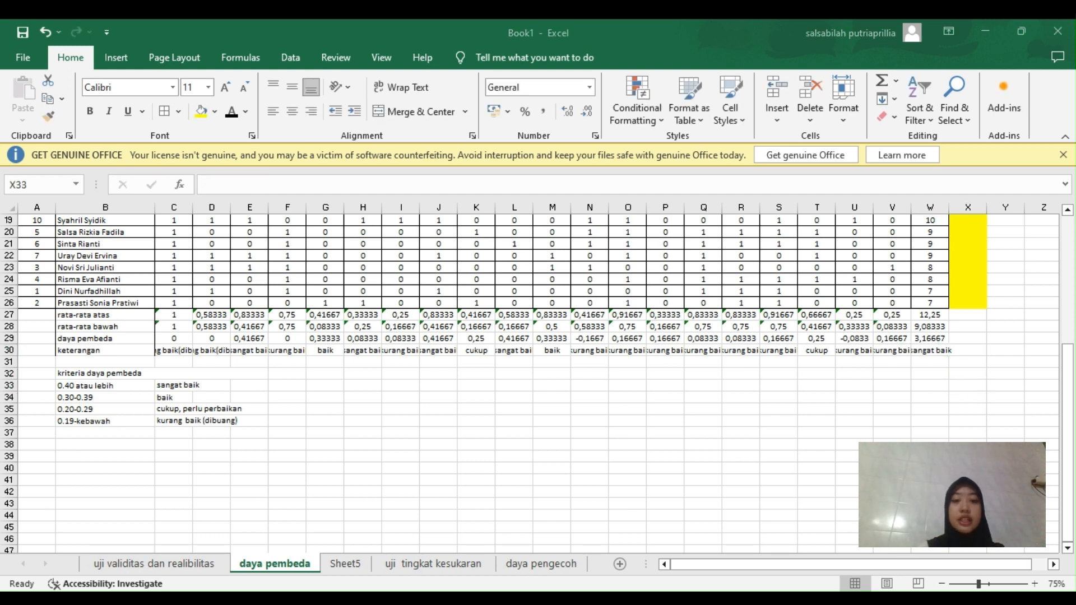
pyautogui.click(449, 565)
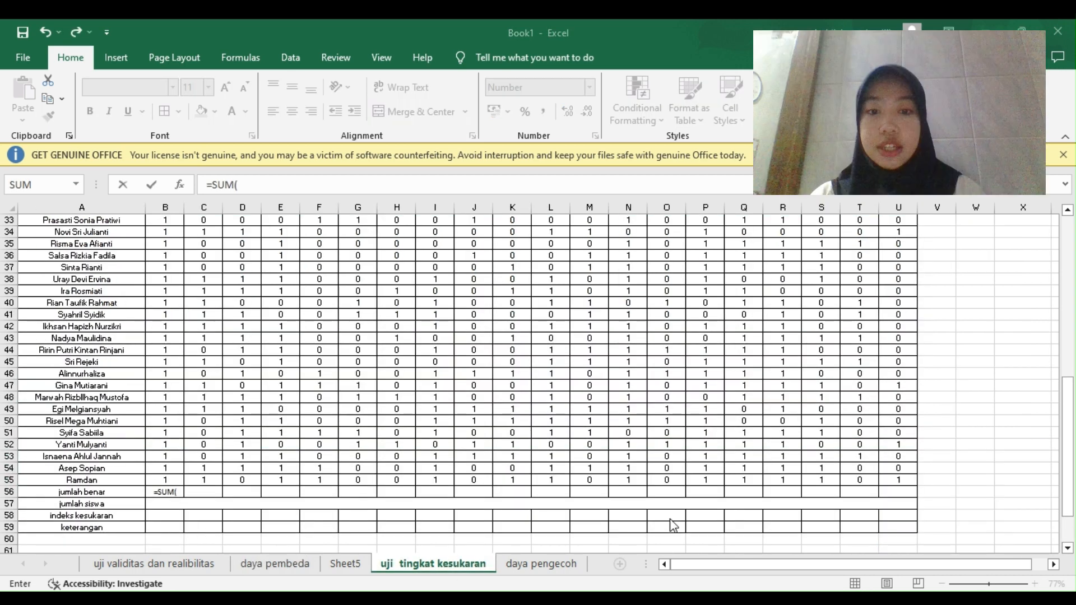
pyautogui.scroll(-2, 678, 457)
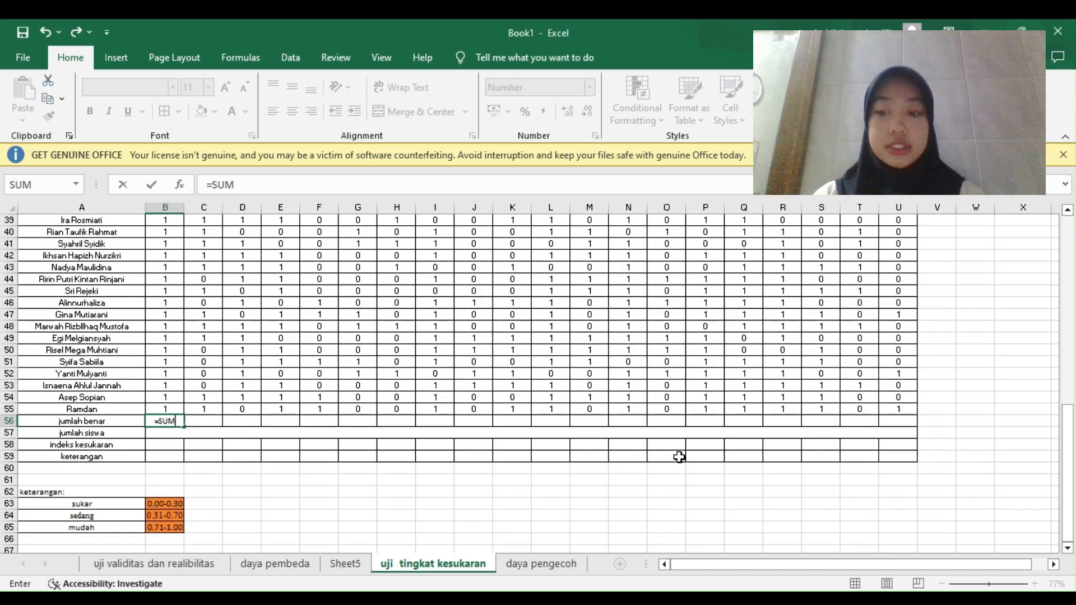
pyautogui.press('BackSpace')
pyautogui.press('BackSpace')
pyautogui.press('BackSpace')
pyautogui.press('BackSpace')
pyautogui.press('BackSpace')
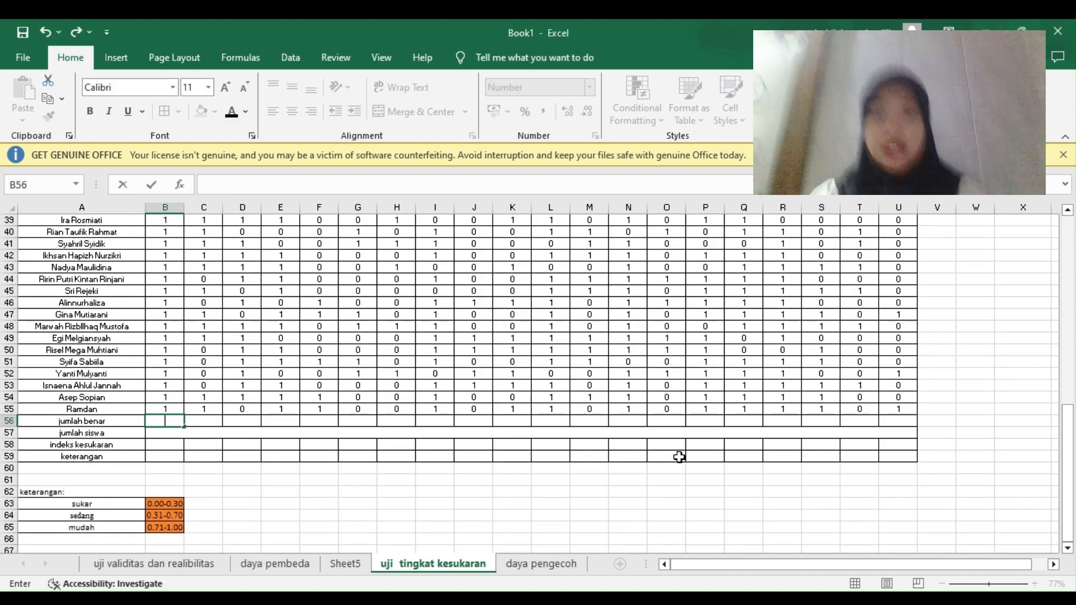
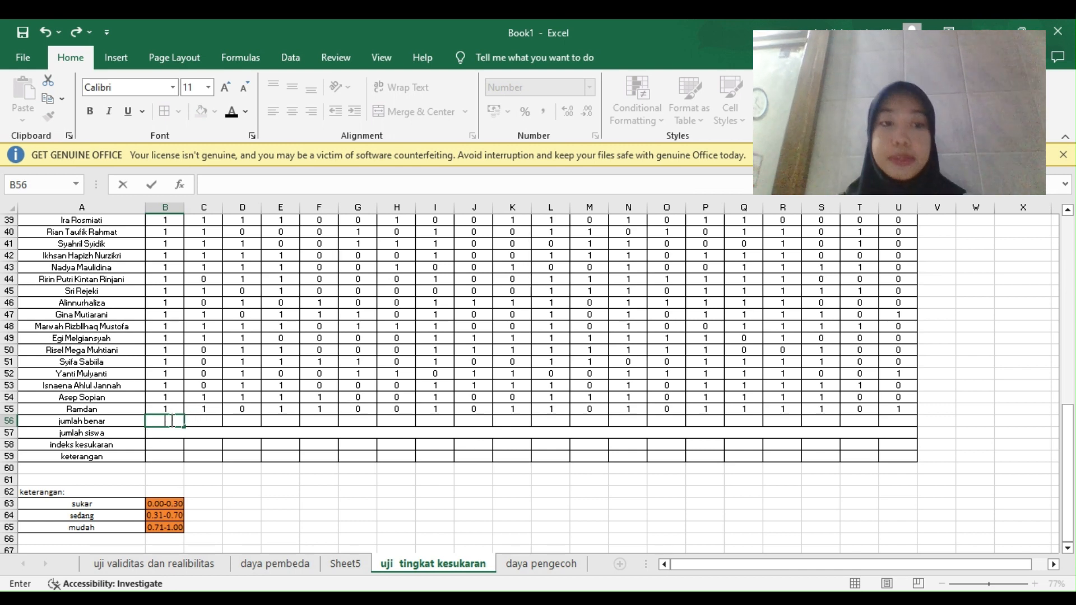
# Calculate jumlah benar in B56 with =SUM(B32:B55) and fill the formula across to U56.
pyautogui.write('=')
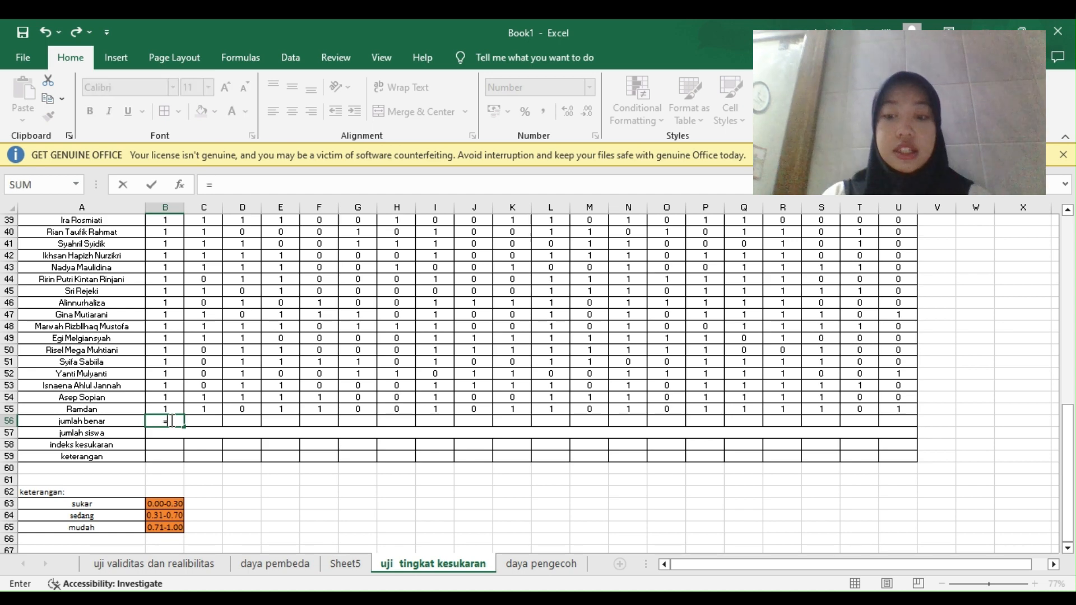
pyautogui.write('SUM')
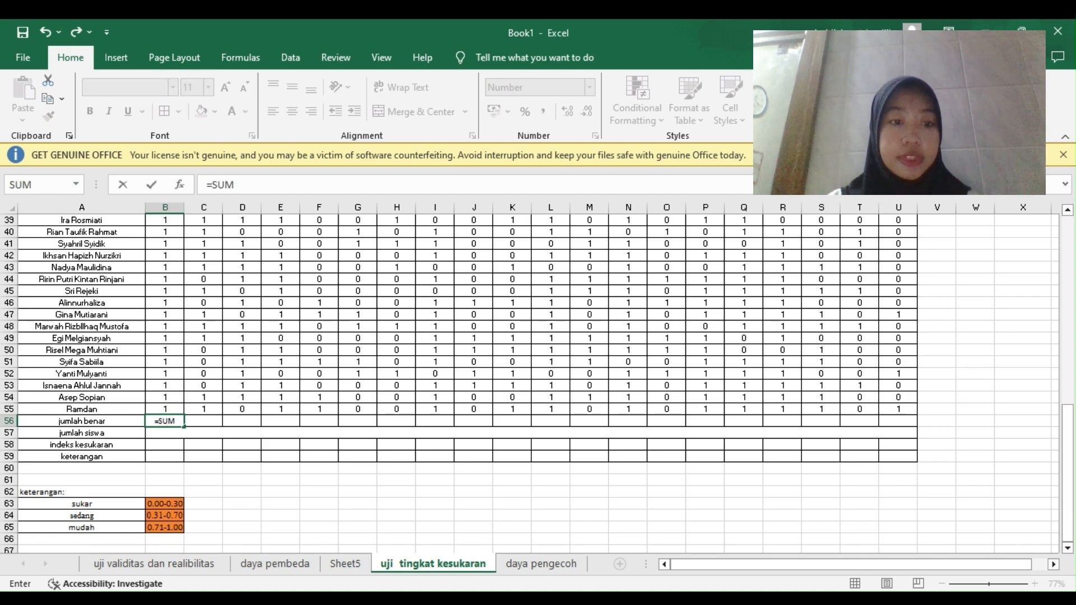
pyautogui.write('(')
pyautogui.scroll(5, 192, 322)
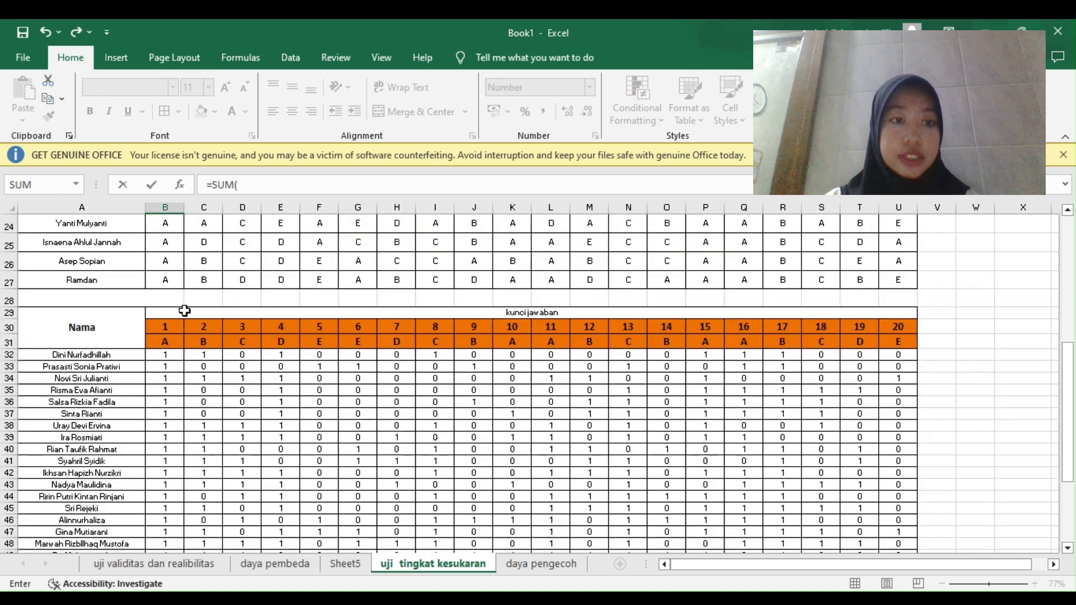
pyautogui.moveTo(169, 357); pyautogui.dragTo(160, 482)
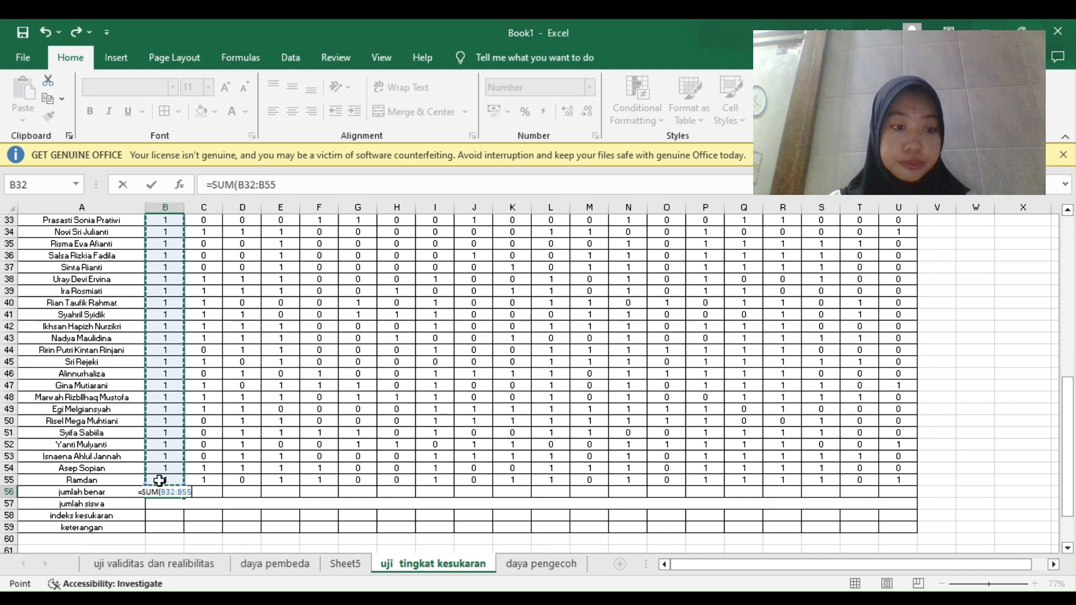
pyautogui.press('Return')
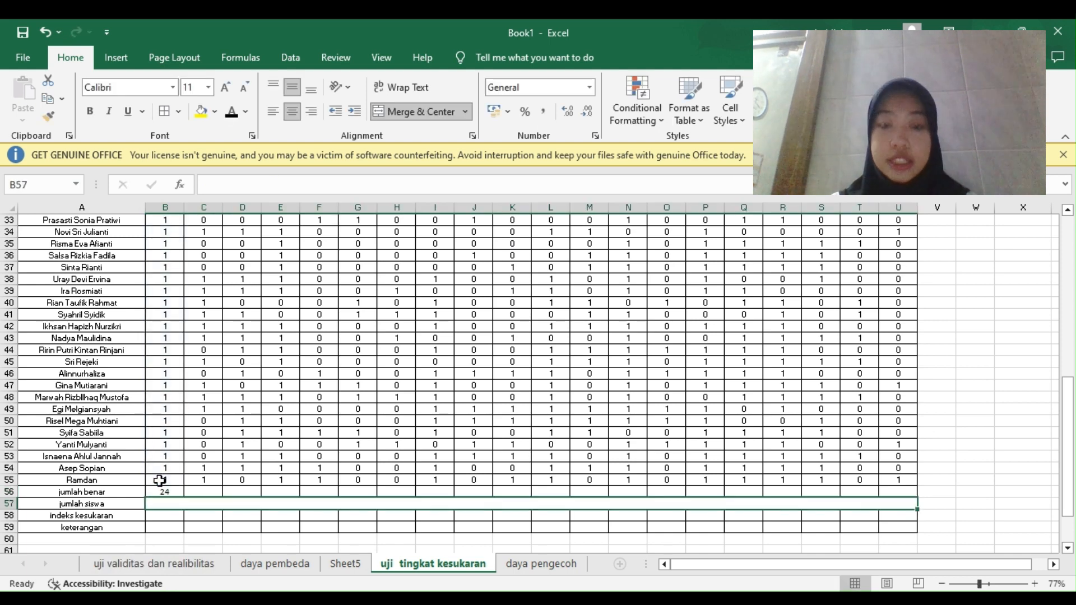
pyautogui.click(164, 492)
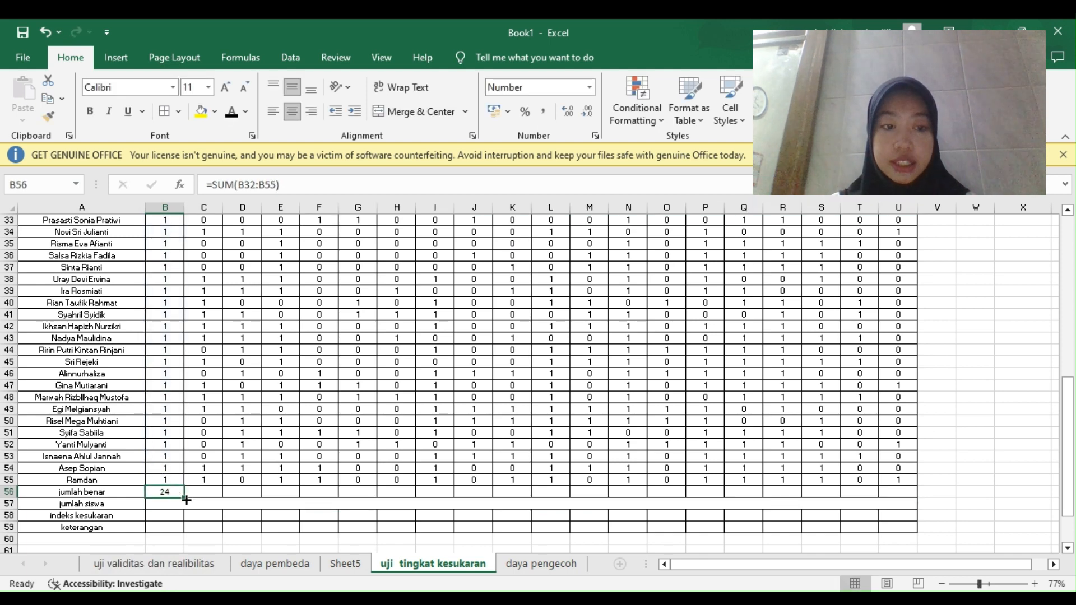
pyautogui.moveTo(183, 498); pyautogui.dragTo(914, 498)
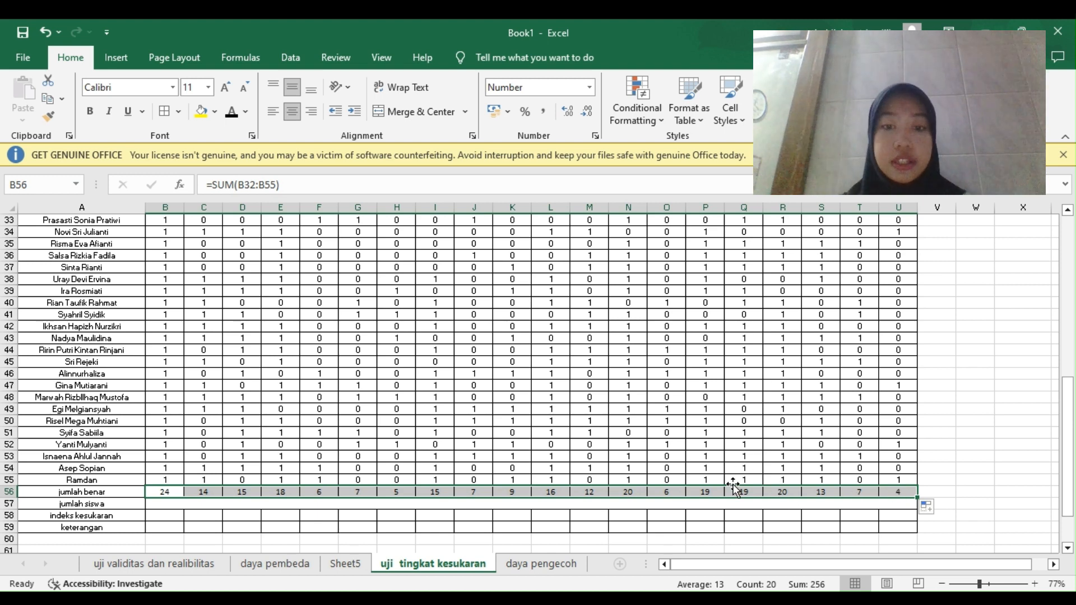
# Enter 24 as the jumlah siswa in the merged cell of row 57.
pyautogui.click(706, 502)
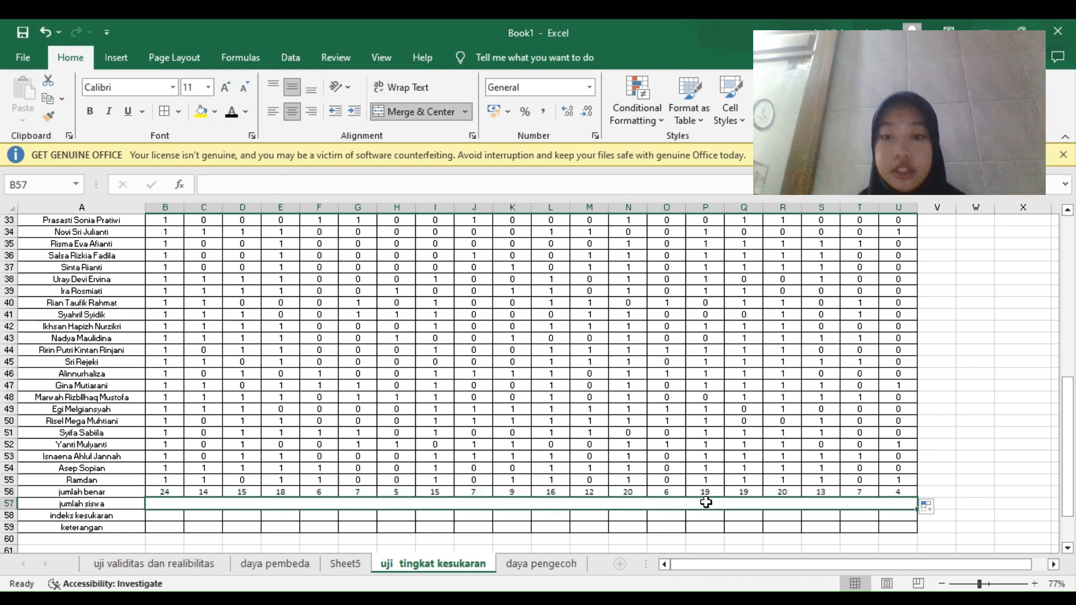
pyautogui.write('24')
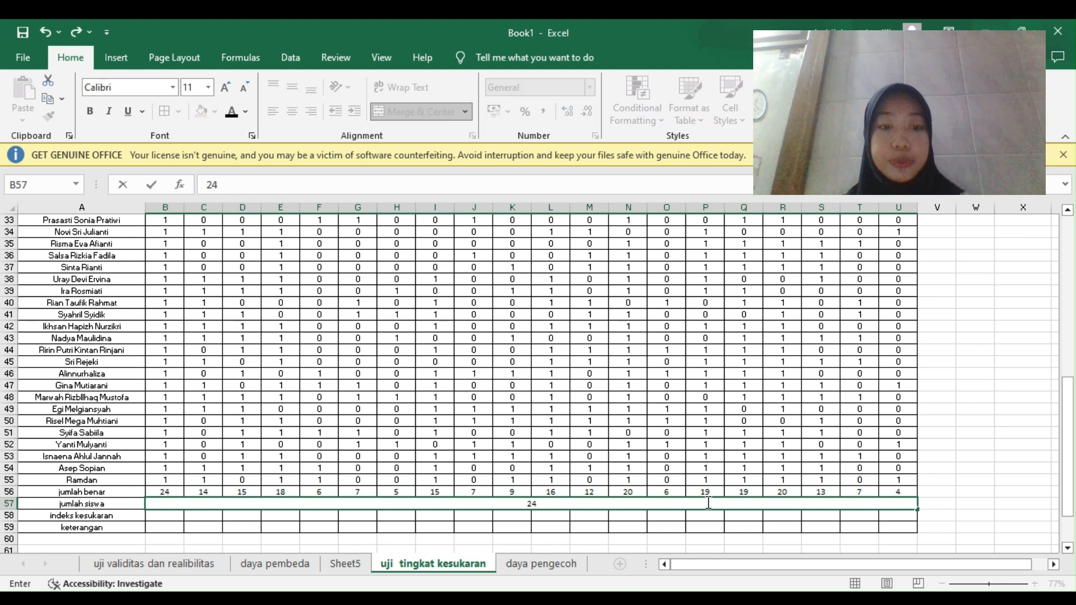
pyautogui.press('Return')
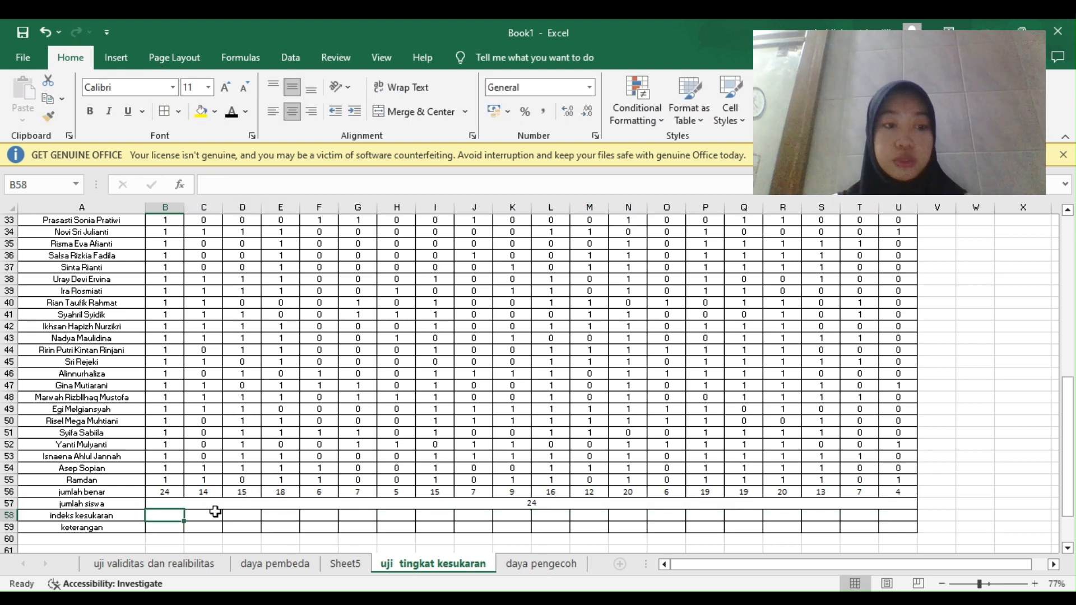
# Calculate the indeks kesukaran in B58 with =B56/$B$57, keeping the jumlah siswa reference absolute.
pyautogui.doubleClick(177, 515)
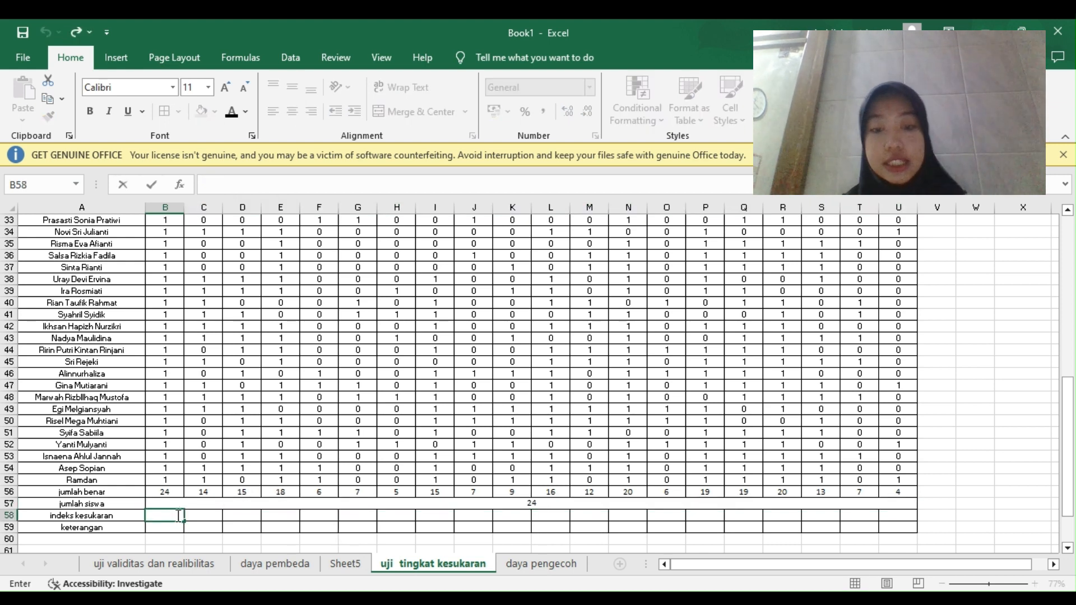
pyautogui.write('=')
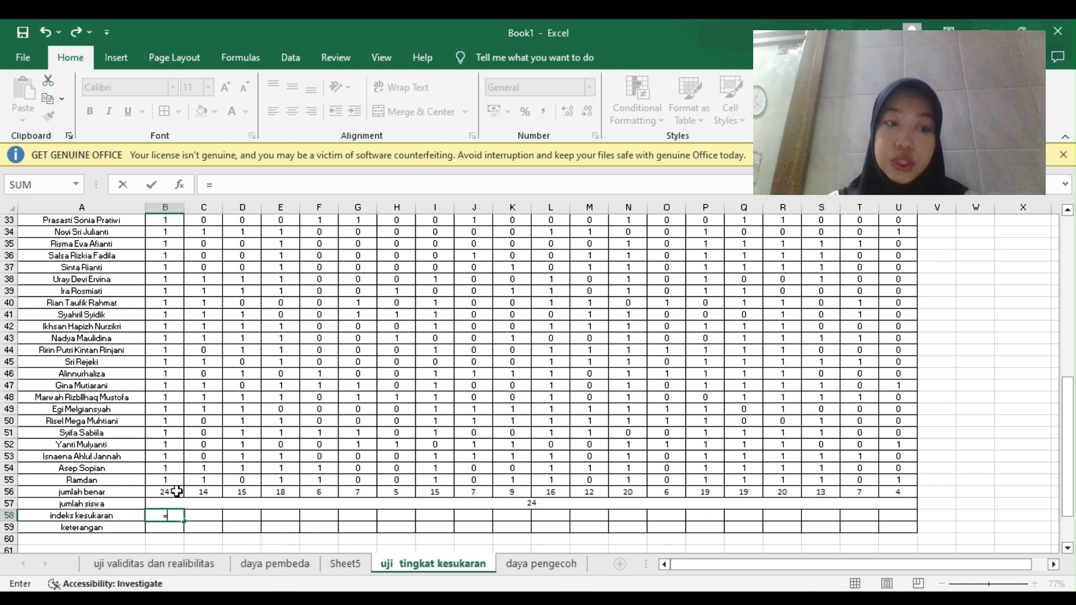
pyautogui.click(177, 492)
pyautogui.write('/')
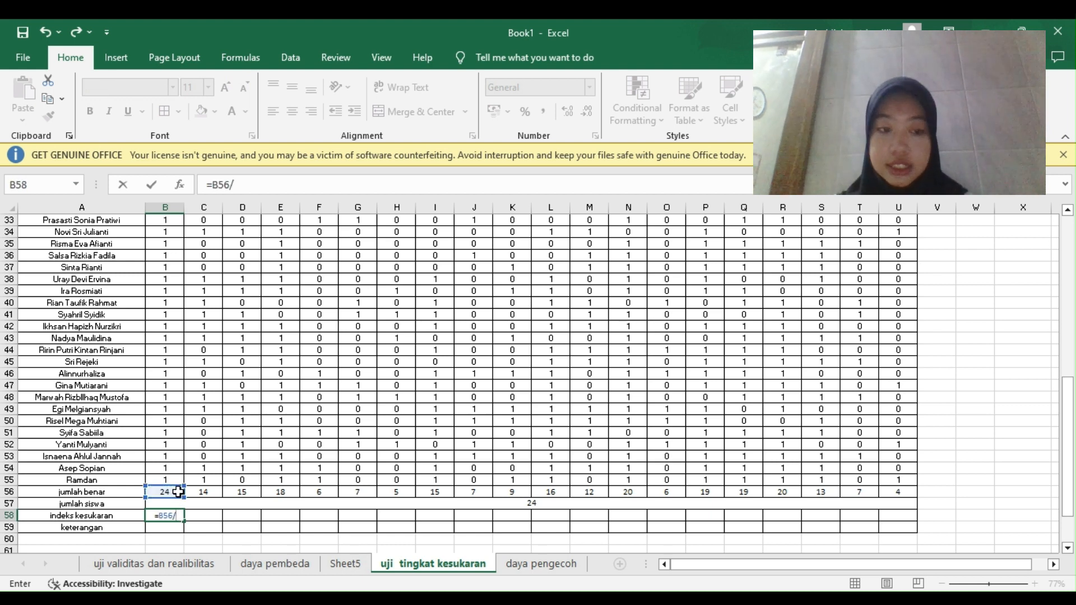
pyautogui.click(185, 502)
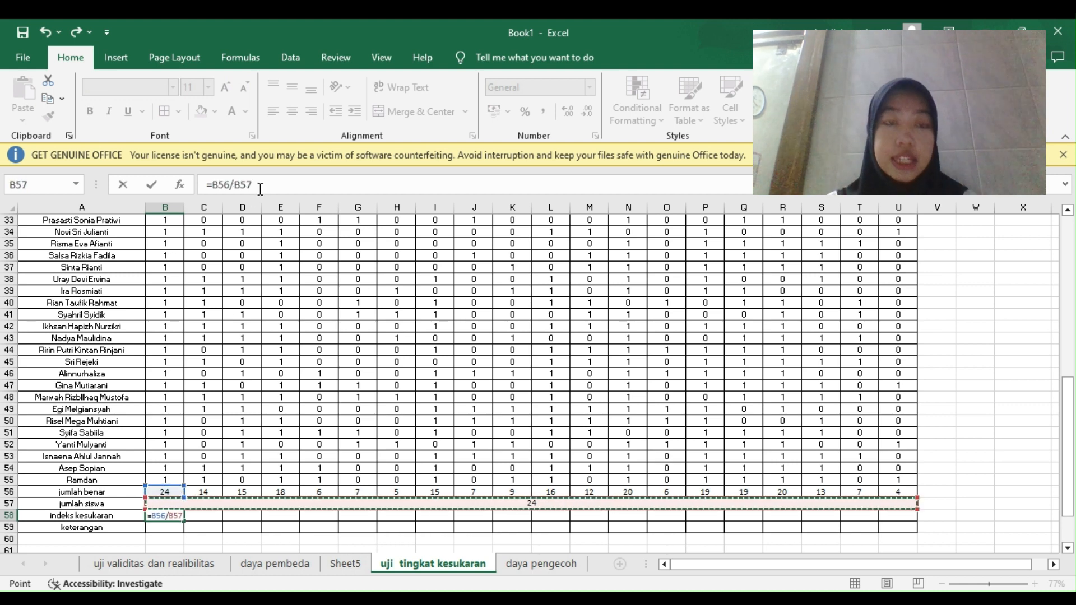
pyautogui.click(238, 185)
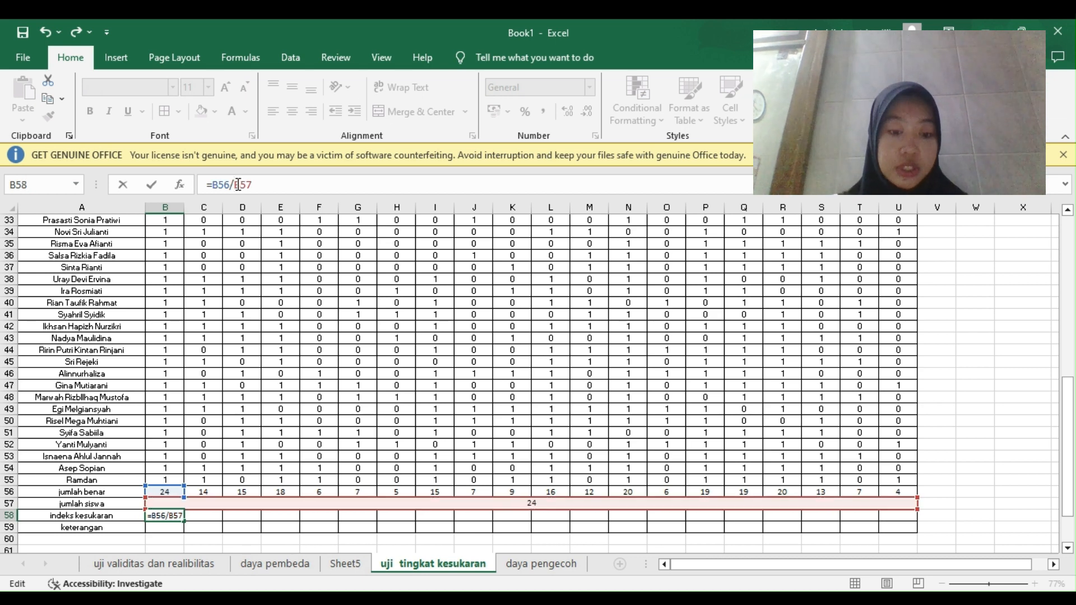
pyautogui.write('$B')
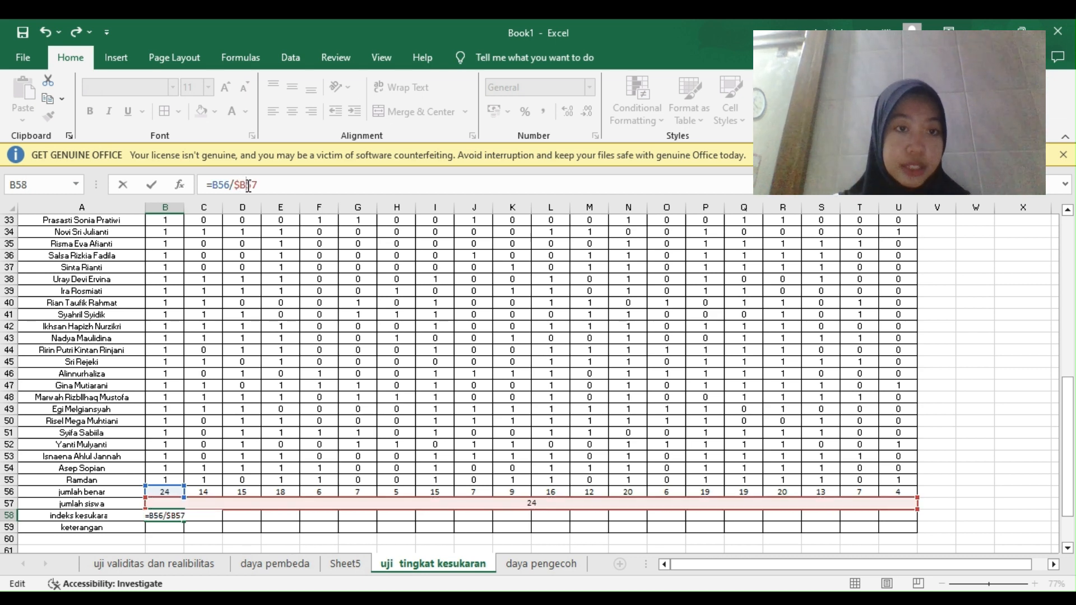
pyautogui.write('$')
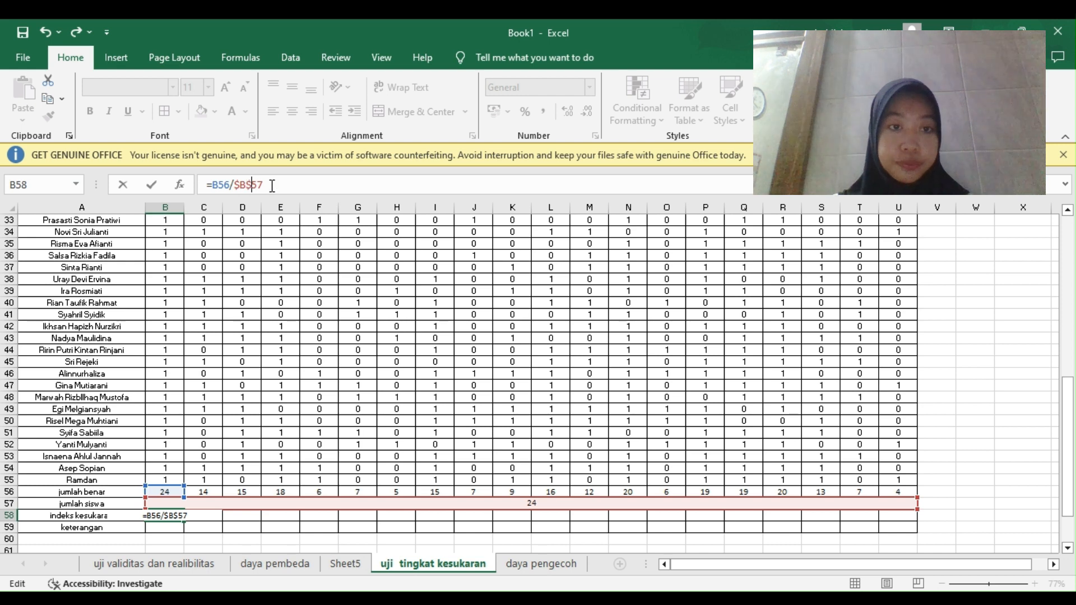
pyautogui.press('Return')
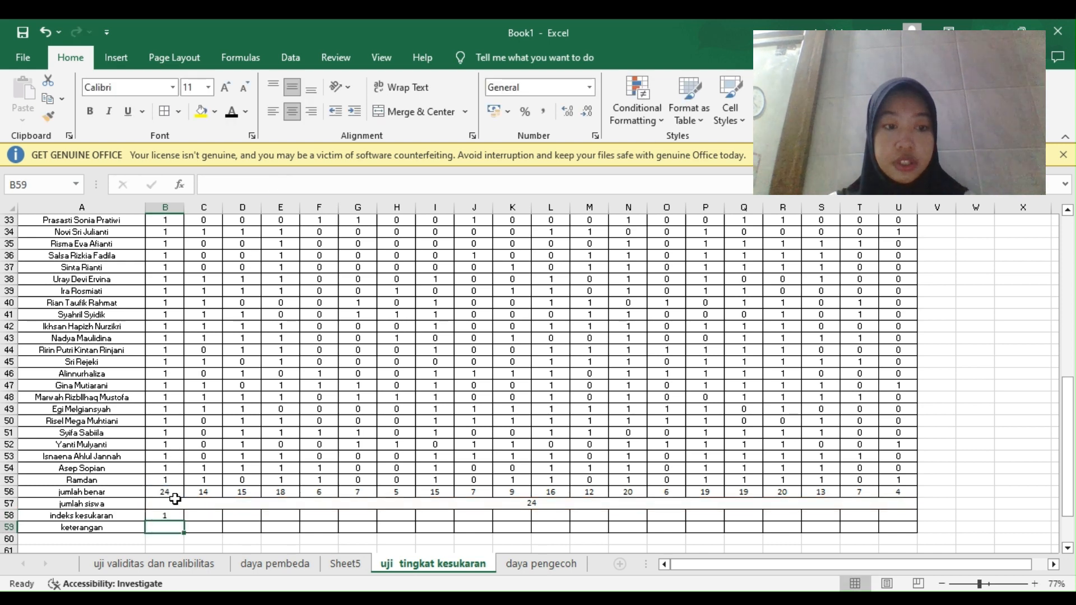
# Fill the indeks kesukaran formula from B58 across to U58 for all remaining questions.
pyautogui.click(174, 515)
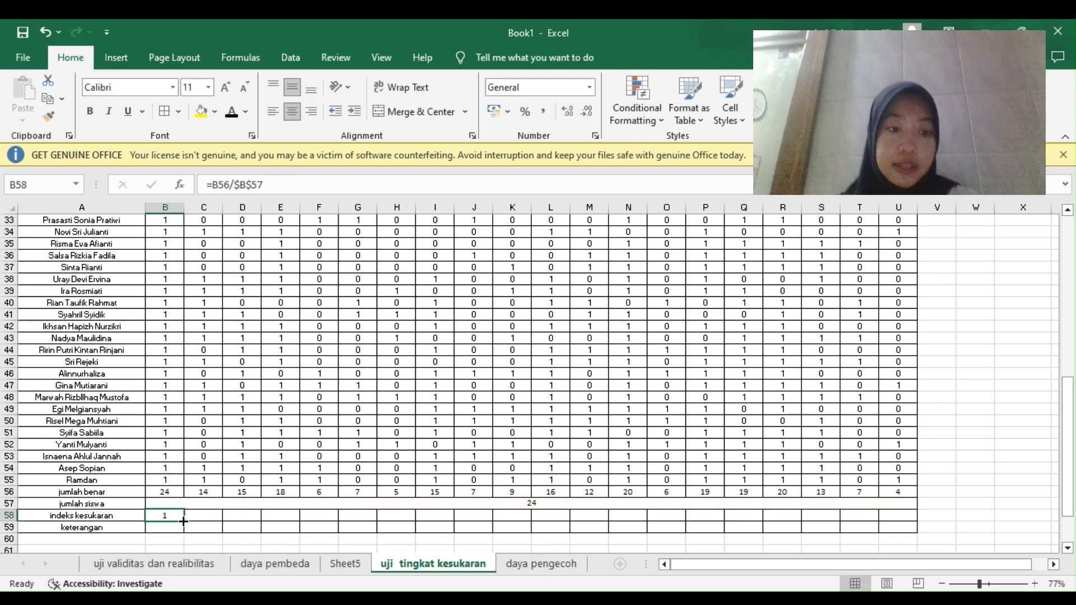
pyautogui.moveTo(183, 522); pyautogui.dragTo(914, 515)
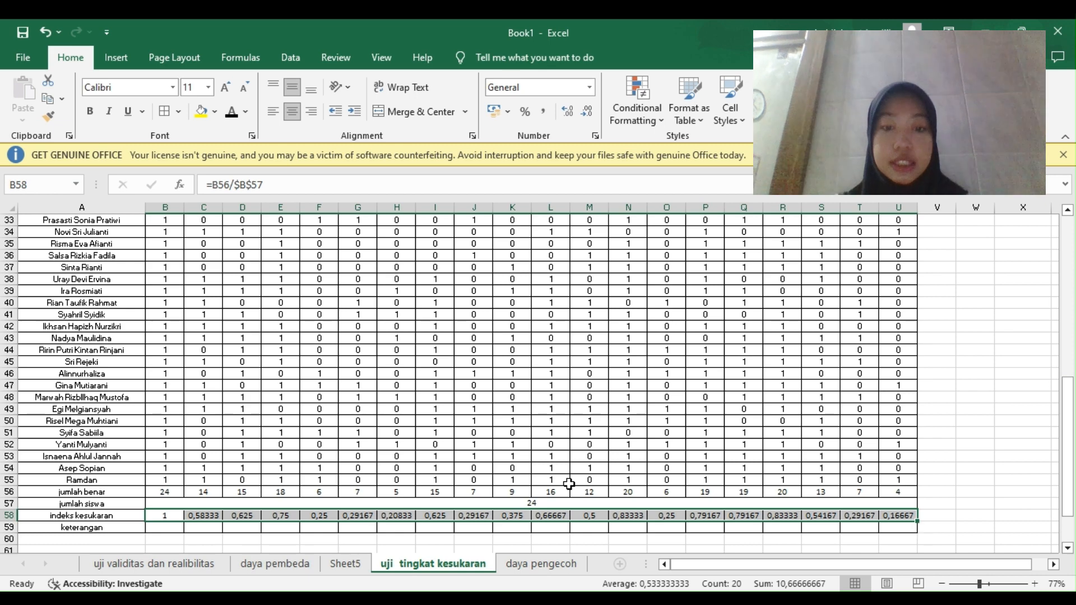
pyautogui.scroll(-2, 569, 483)
pyautogui.click(248, 504)
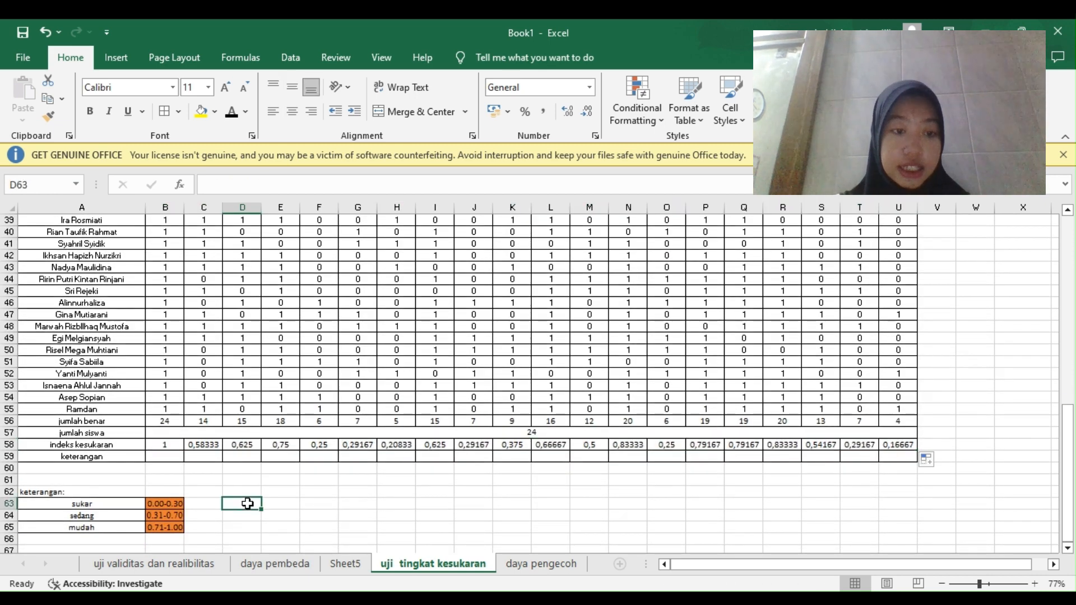
# Label the first question's difficulty as MUDAH in the keterangan cell B59, following the criteria in B63:B65.
pyautogui.moveTo(171, 506); pyautogui.dragTo(174, 529)
pyautogui.click(233, 474)
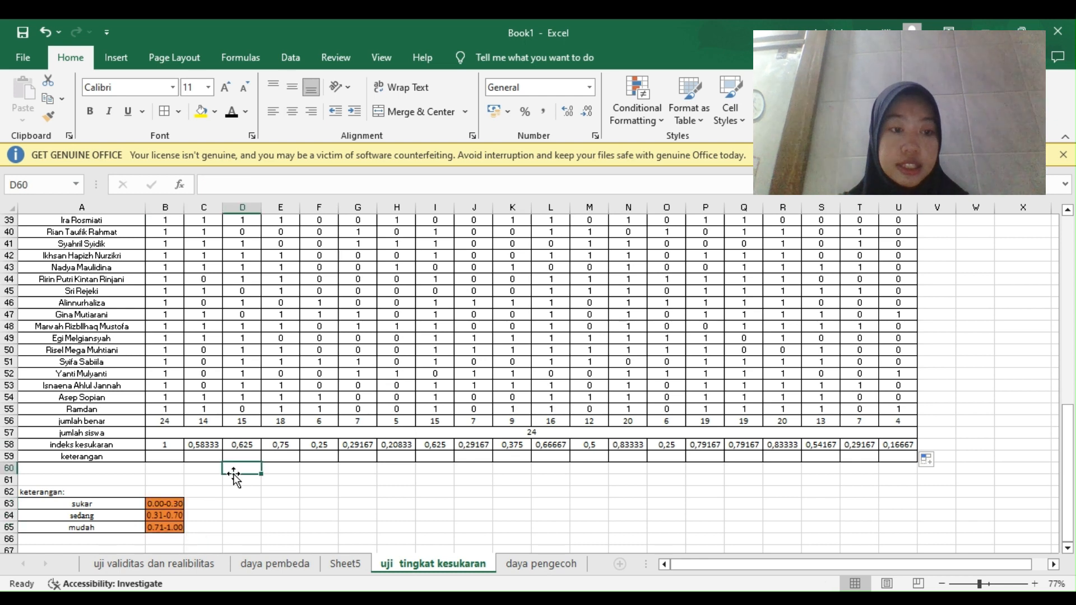
pyautogui.click(164, 454)
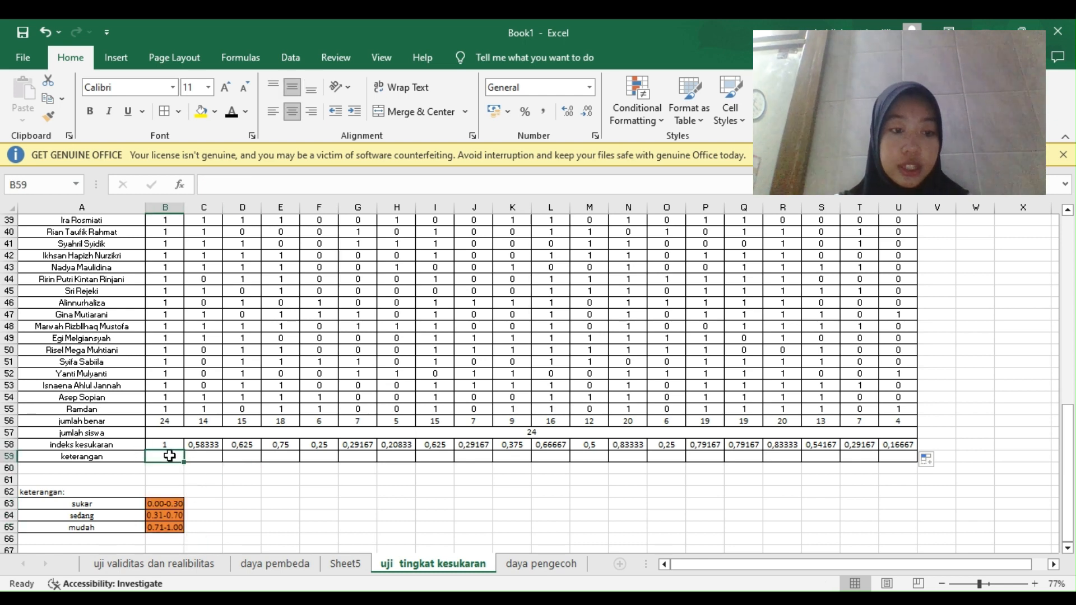
pyautogui.write('MU')
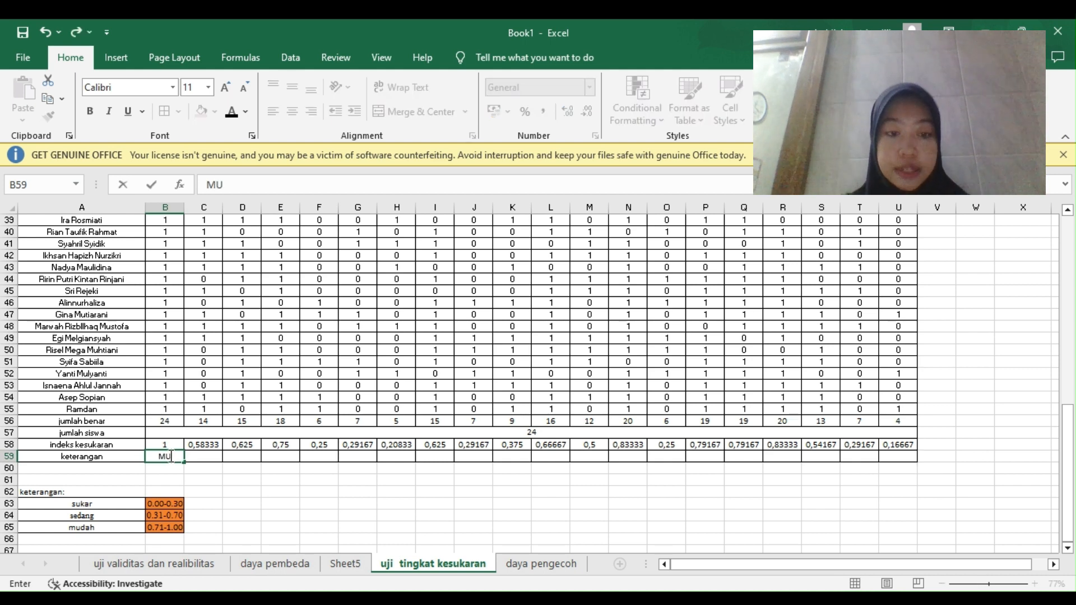
pyautogui.write('DAH')
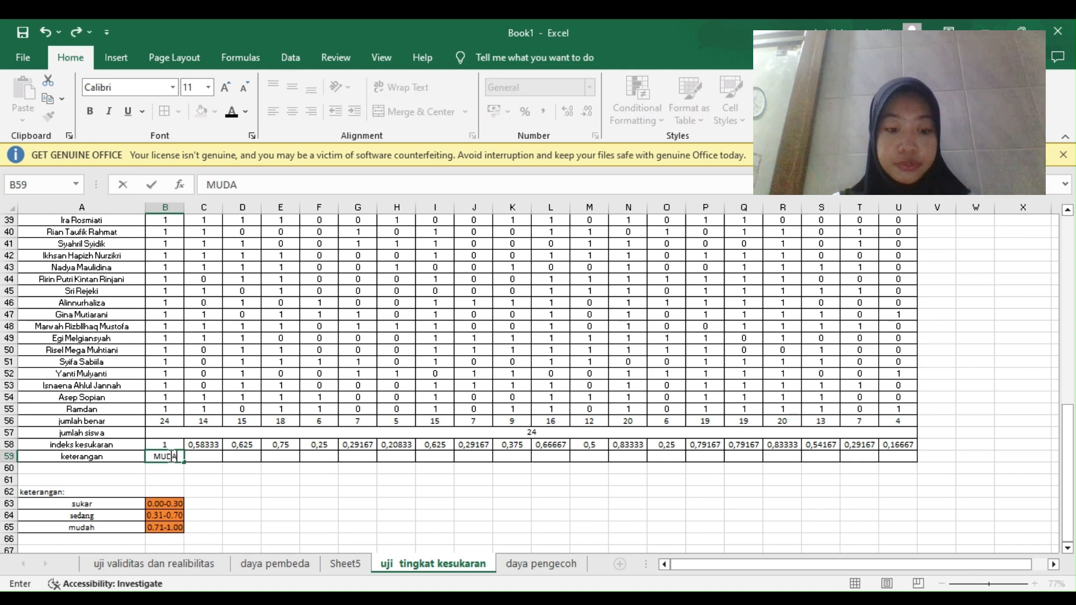
# In the keterangan row, label C59 and D59 as SEDANG and E59 as MUDAH.
pyautogui.click(199, 458)
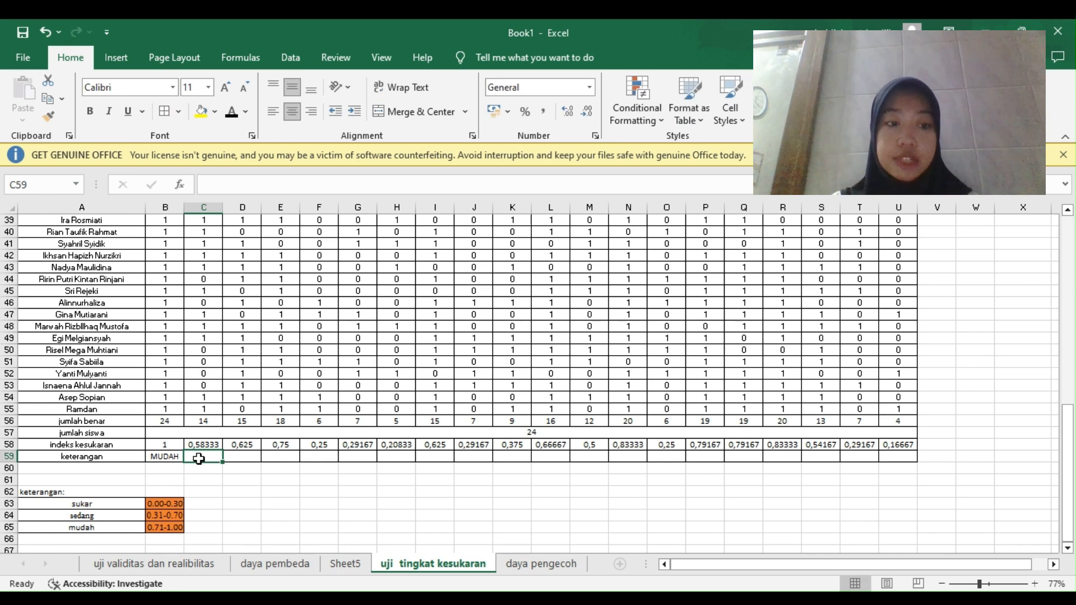
pyautogui.write('SEDANG')
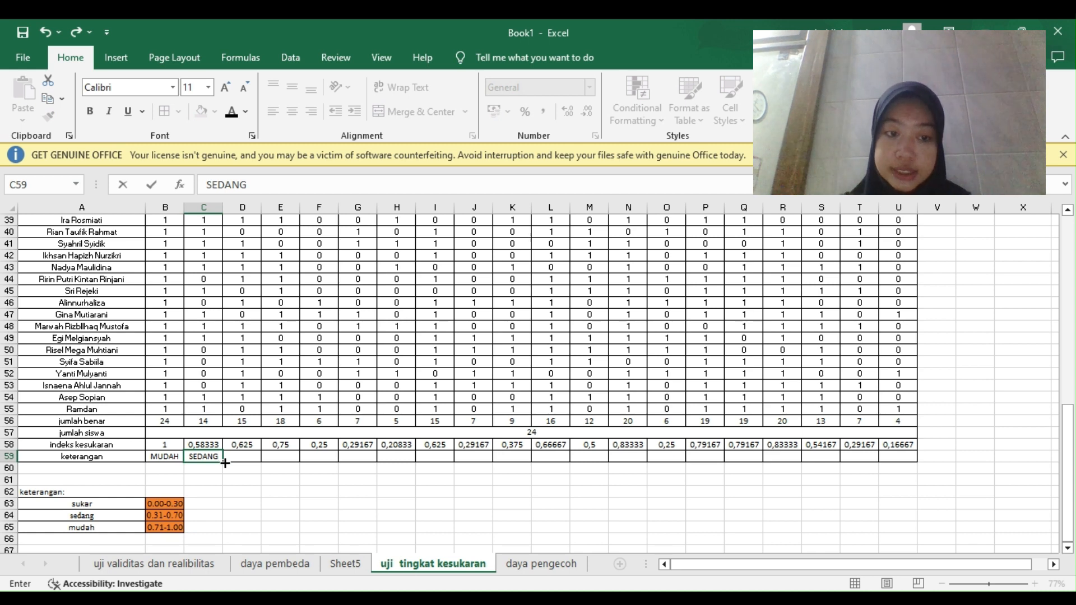
pyautogui.moveTo(225, 463); pyautogui.dragTo(255, 467)
pyautogui.moveTo(259, 465); pyautogui.dragTo(260, 465)
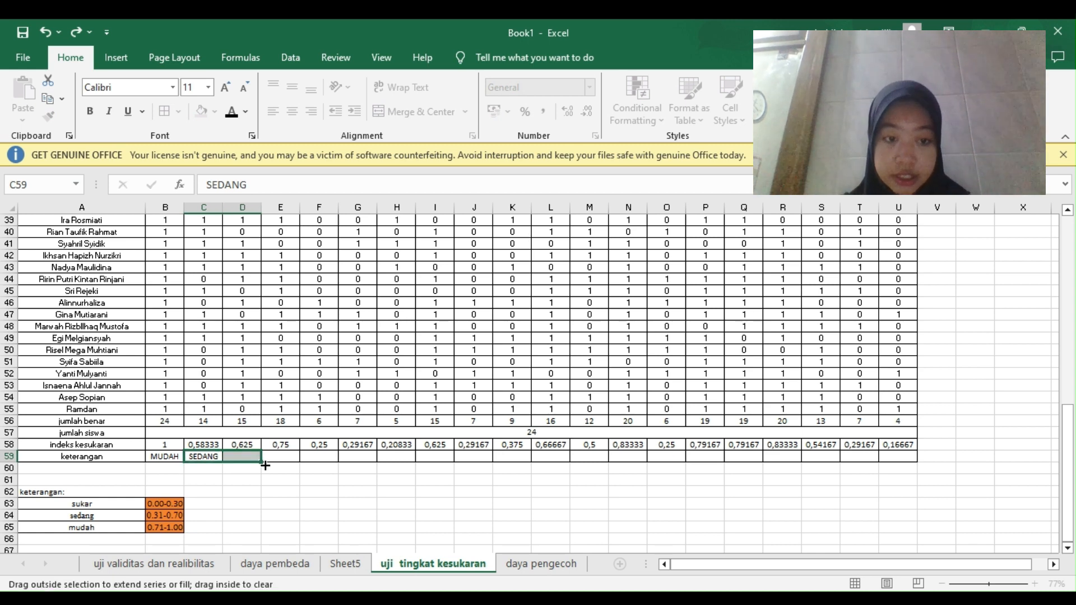
pyautogui.click(287, 454)
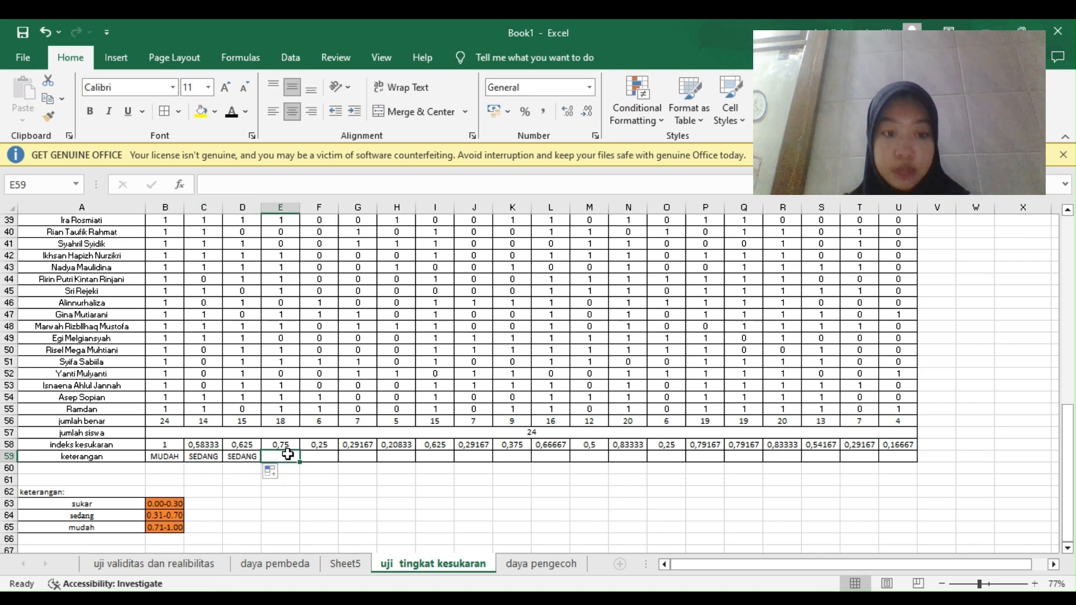
pyautogui.write('MUDAH')
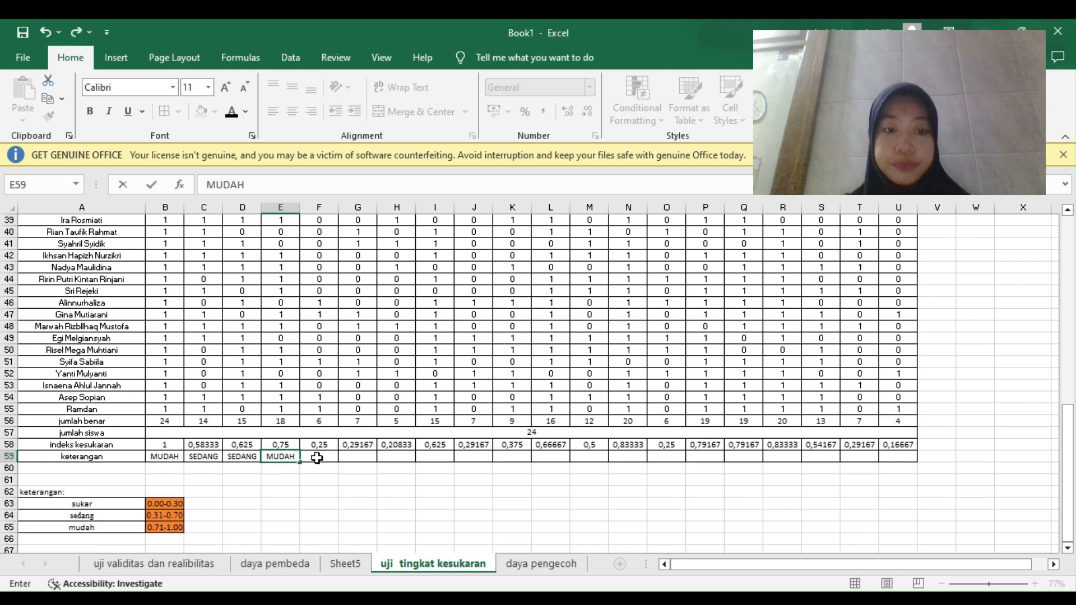
# Enter SUKAR in F59 and fill the label across to H59 in the keterangan row.
pyautogui.click(317, 458)
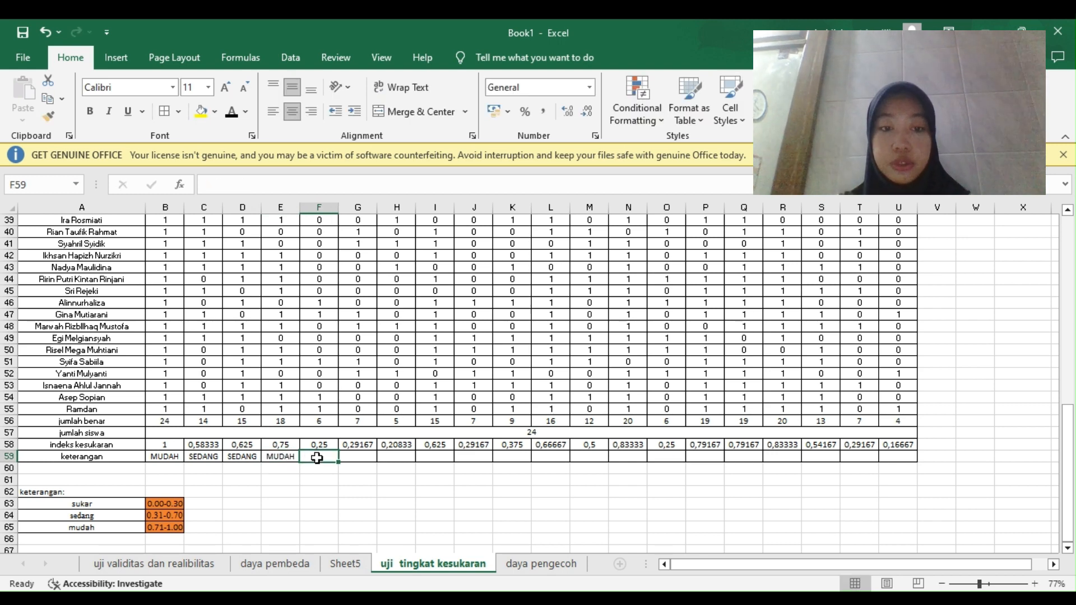
pyautogui.write('SUK')
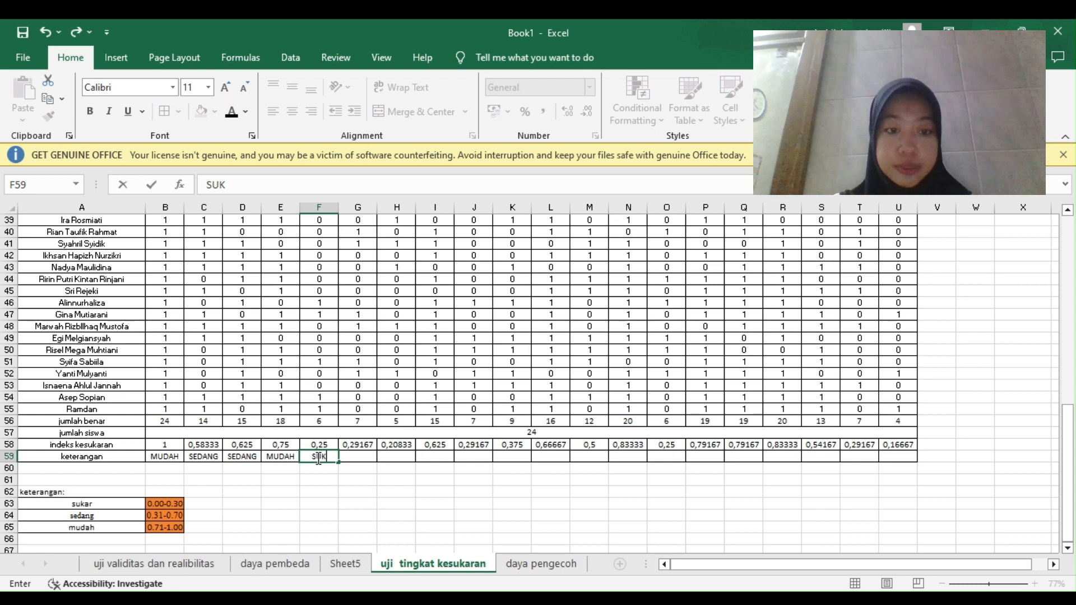
pyautogui.write('AR')
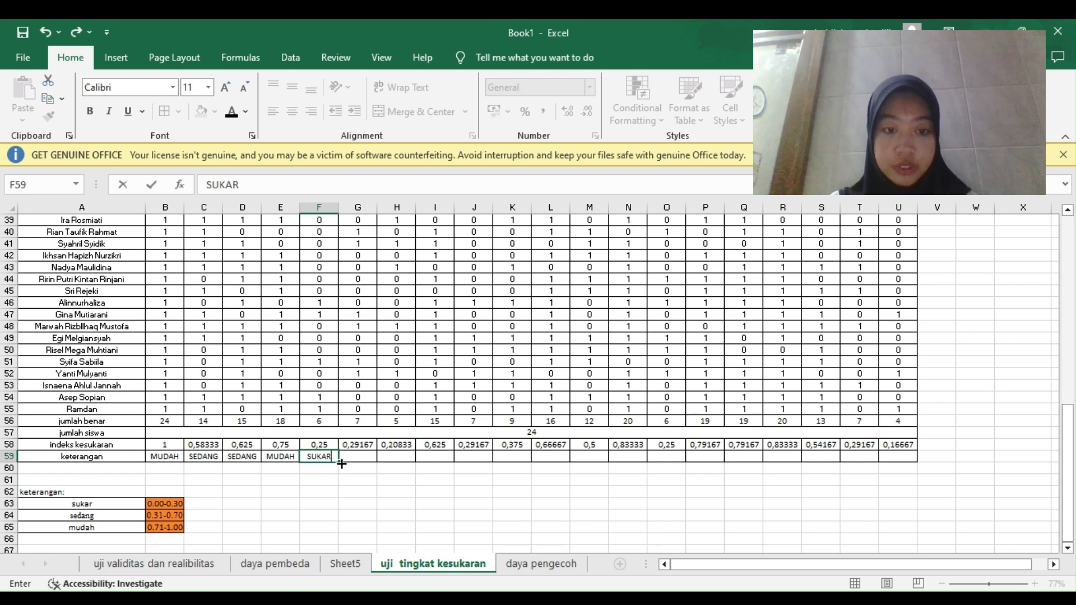
pyautogui.moveTo(339, 463); pyautogui.dragTo(399, 458)
# Label I59 as SEDANG and J59 as SUKAR in the keterangan row.
pyautogui.click(432, 457)
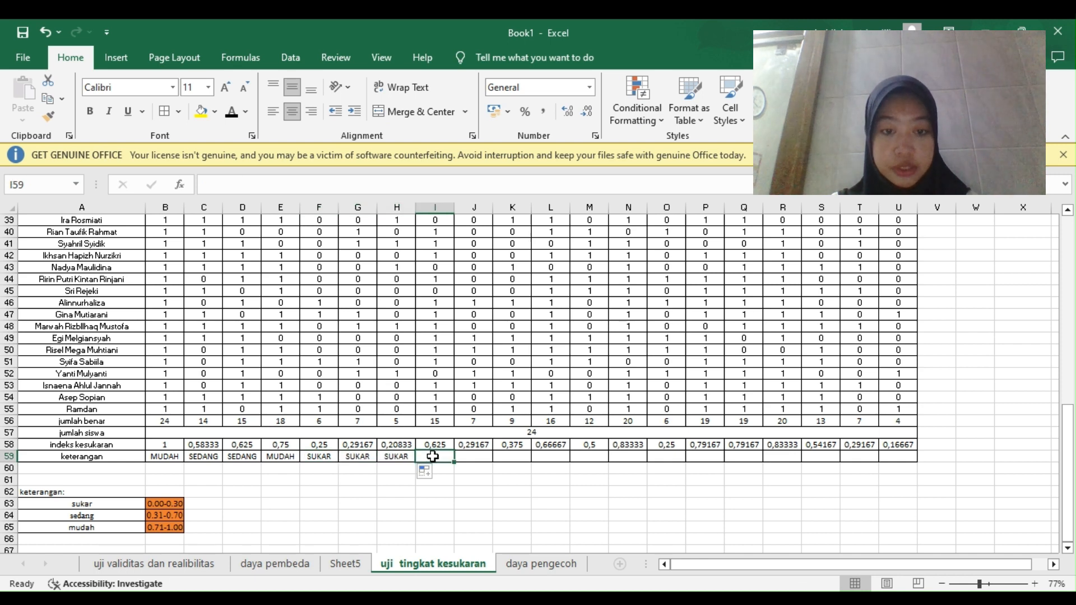
pyautogui.write('SEDANG')
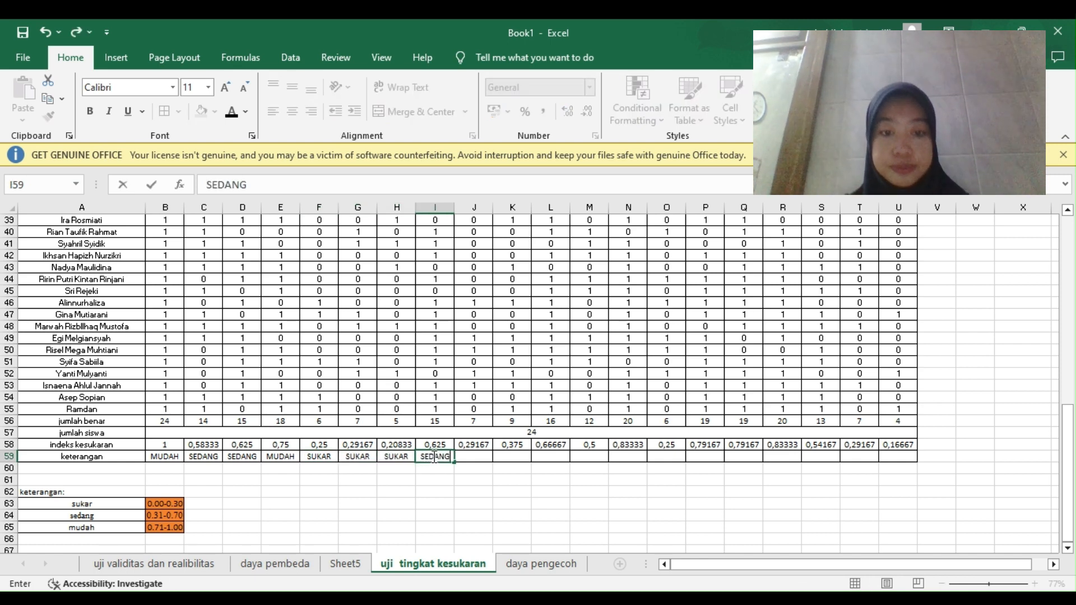
pyautogui.click(484, 458)
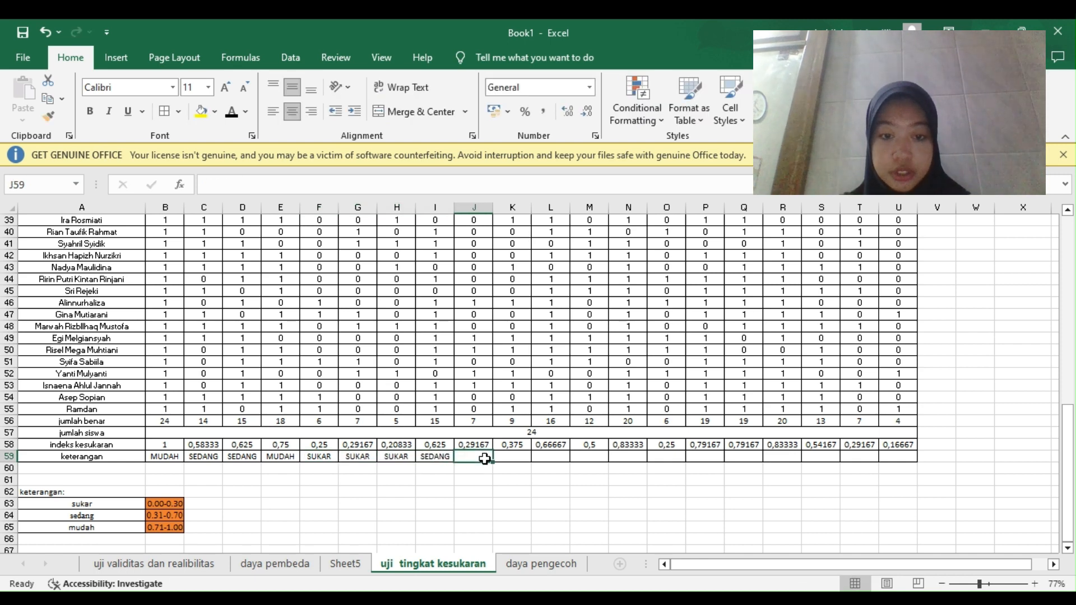
pyautogui.write('SUKAR')
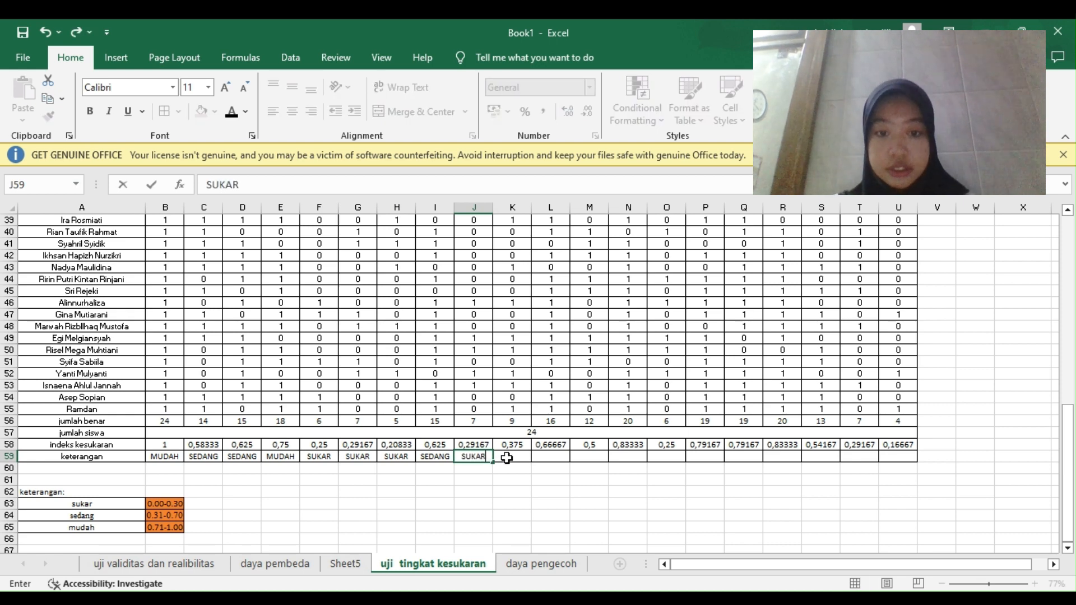
# Label K59 through M59 as SEDANG in the keterangan row.
pyautogui.click(509, 455)
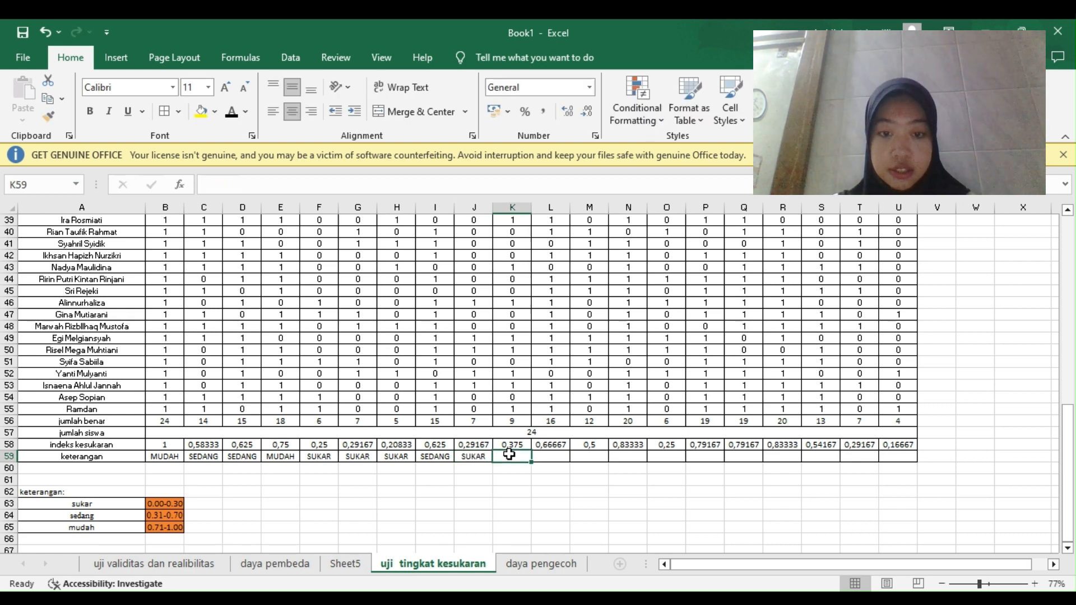
pyautogui.write('SEDANG')
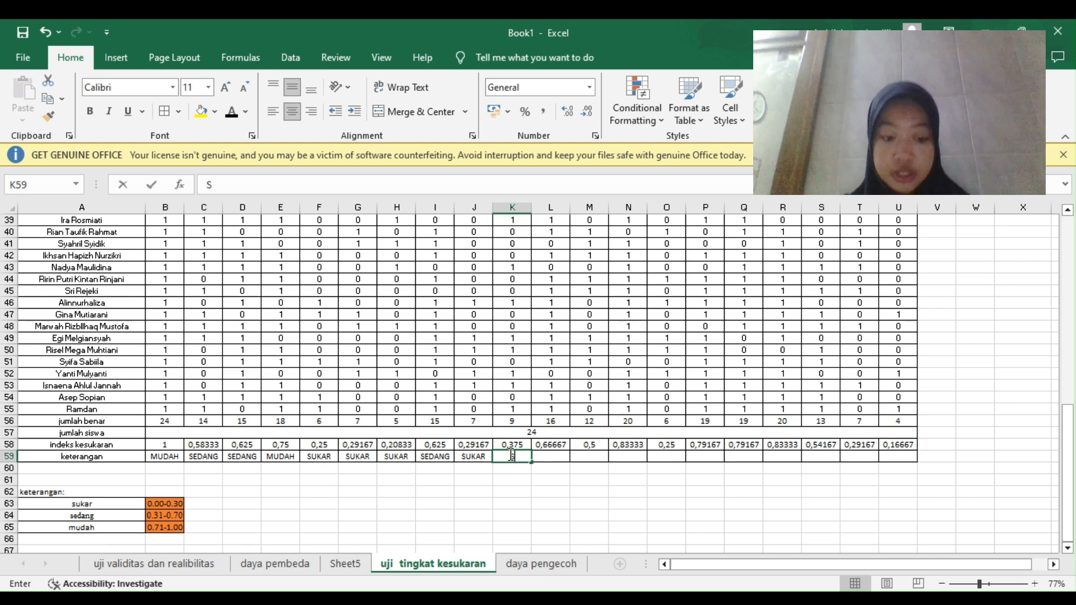
pyautogui.click(554, 457)
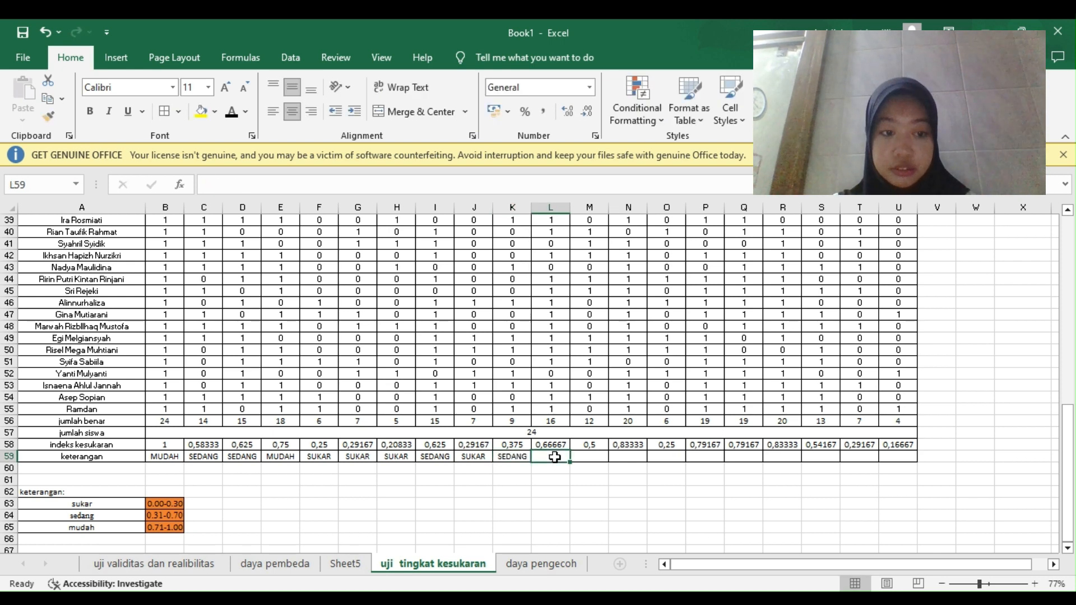
pyautogui.write('SEDANG')
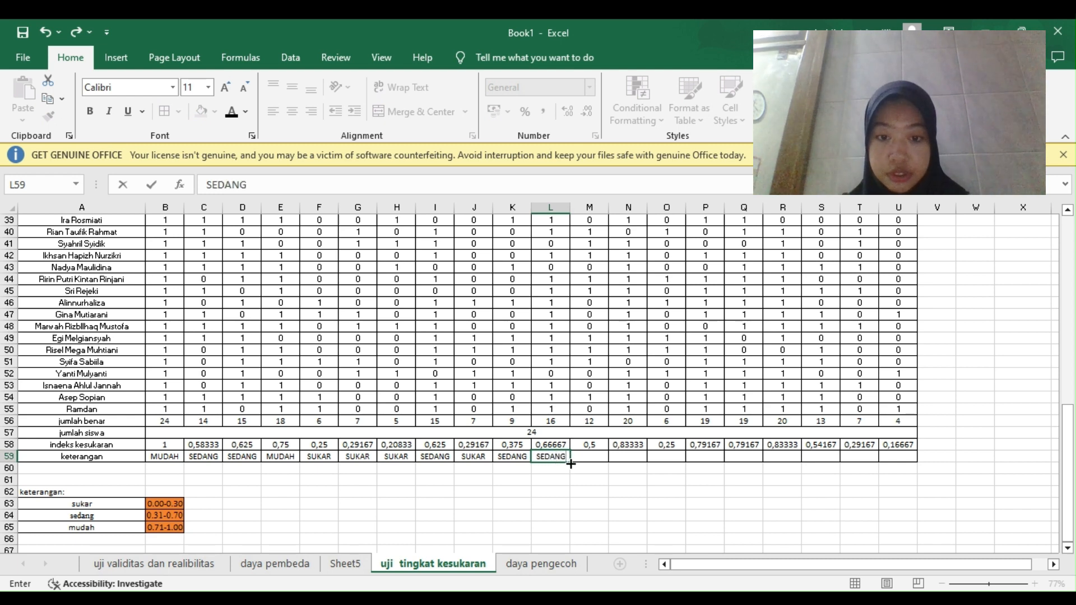
pyautogui.moveTo(570, 464); pyautogui.dragTo(607, 463)
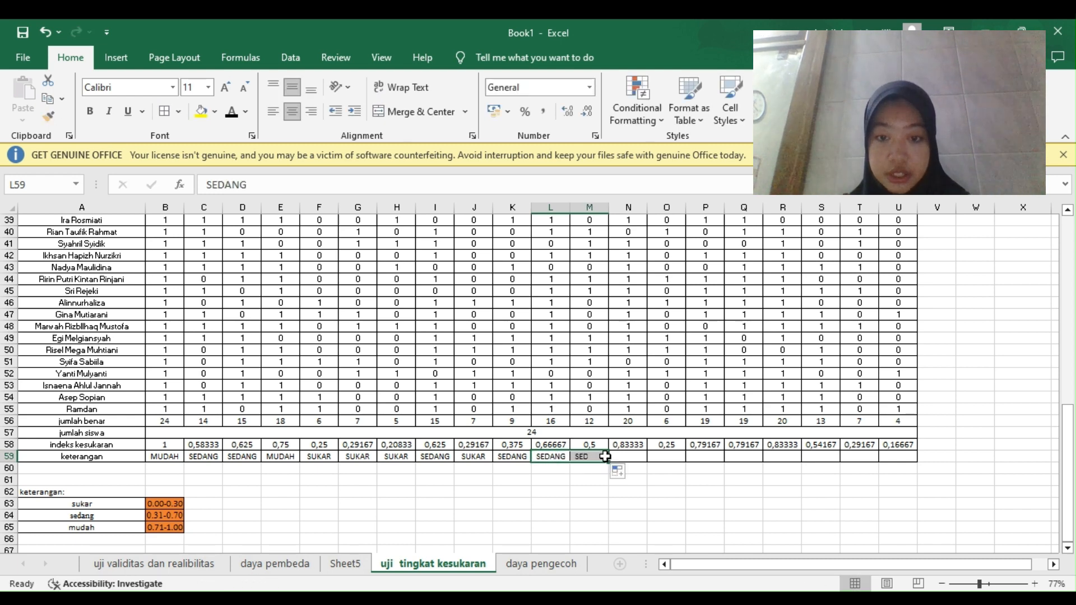
# Label N59 as MUDAH and O59 as SUKAR in the keterangan row.
pyautogui.click(634, 457)
pyautogui.write('MUD')
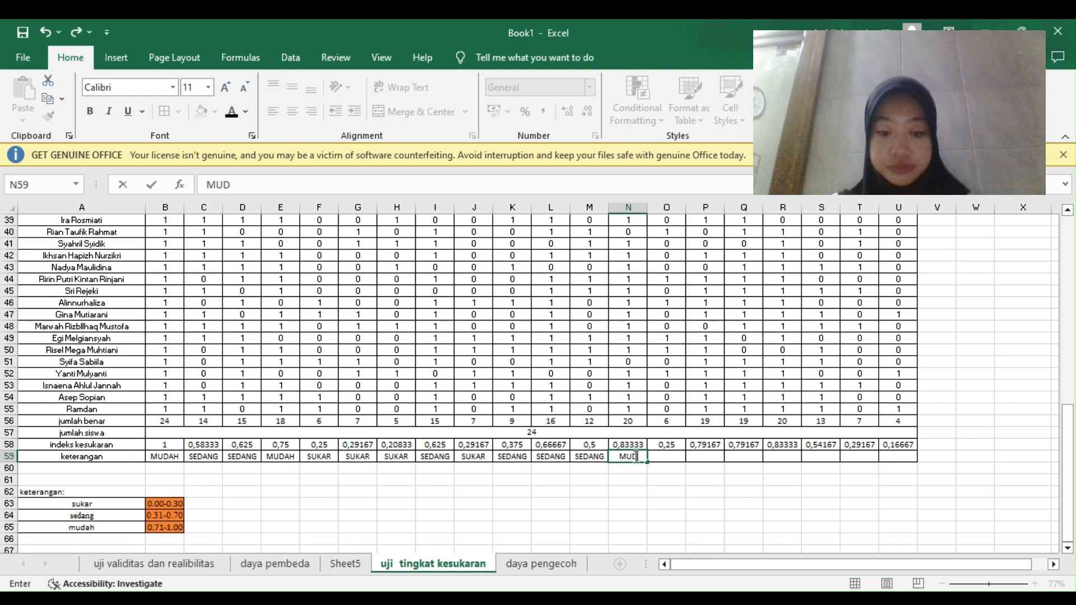
pyautogui.write('AH')
pyautogui.click(671, 458)
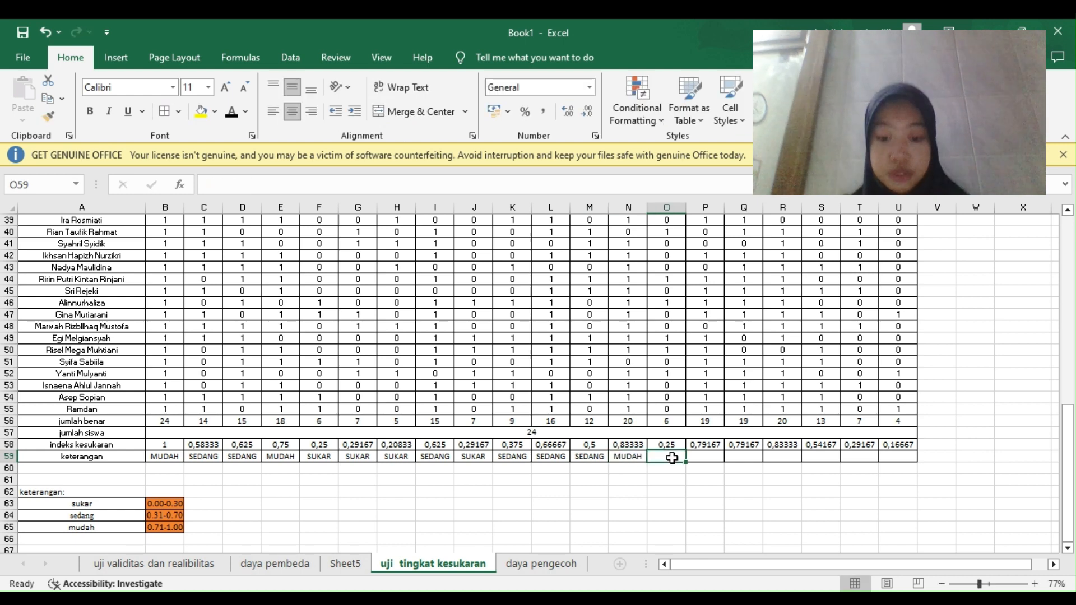
pyautogui.write('SUKAR')
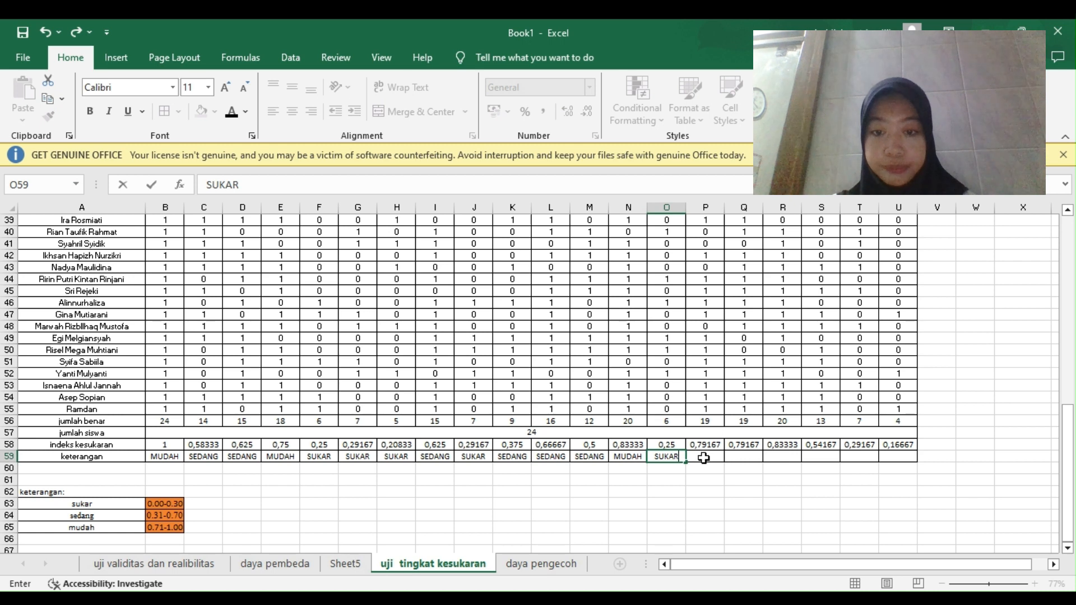
# Label P59 through R59 as MUDAH and S59 as SEDANG in the keterangan row.
pyautogui.click(703, 458)
pyautogui.write('MUDAH')
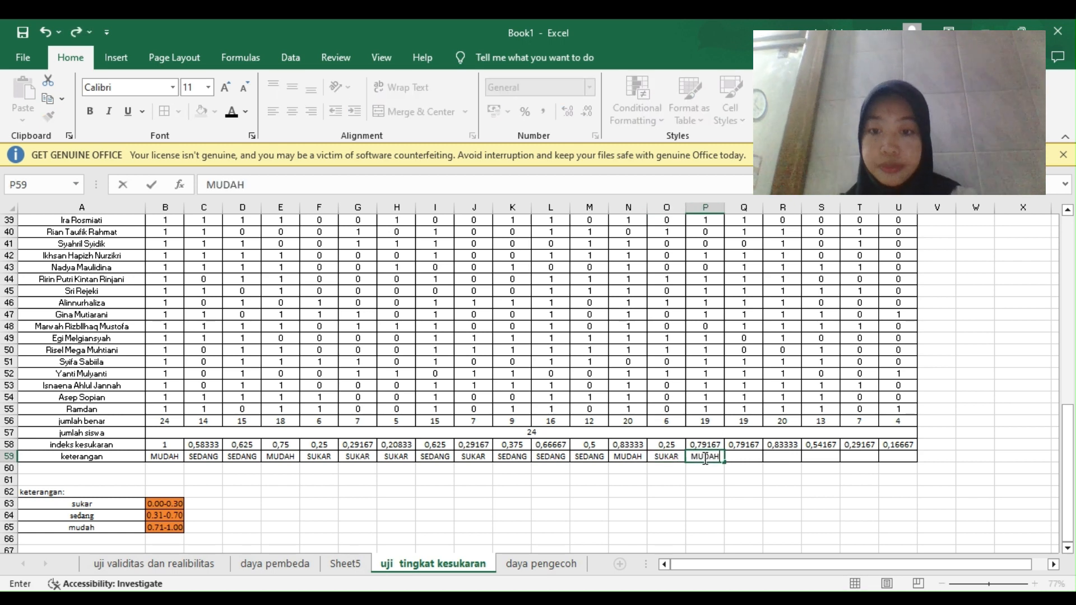
pyautogui.moveTo(724, 462); pyautogui.dragTo(745, 462)
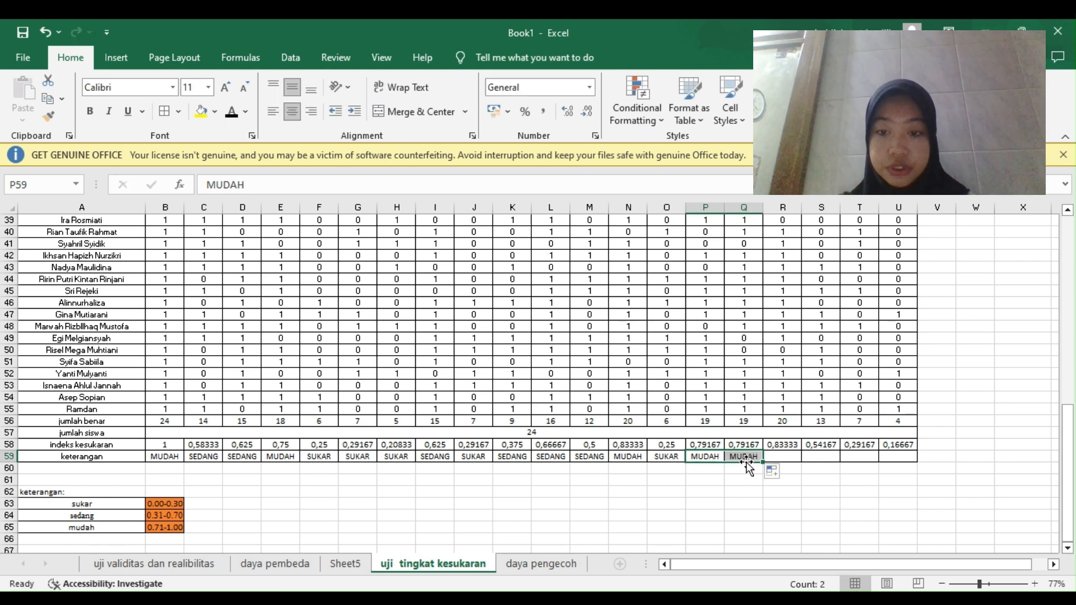
pyautogui.click(775, 458)
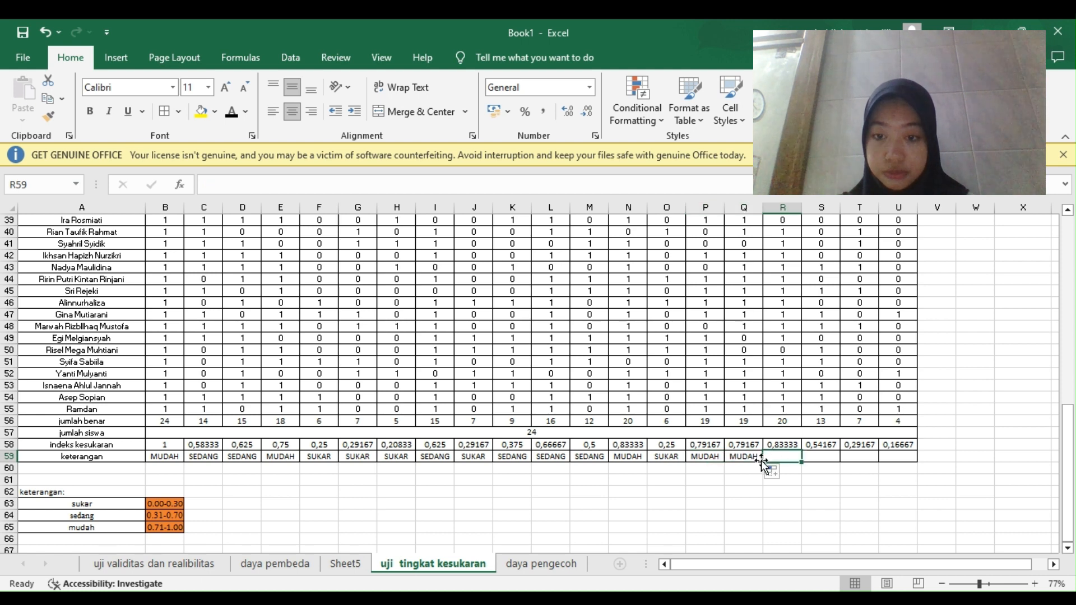
pyautogui.click(756, 459)
pyautogui.moveTo(763, 463); pyautogui.dragTo(782, 458)
pyautogui.click(826, 459)
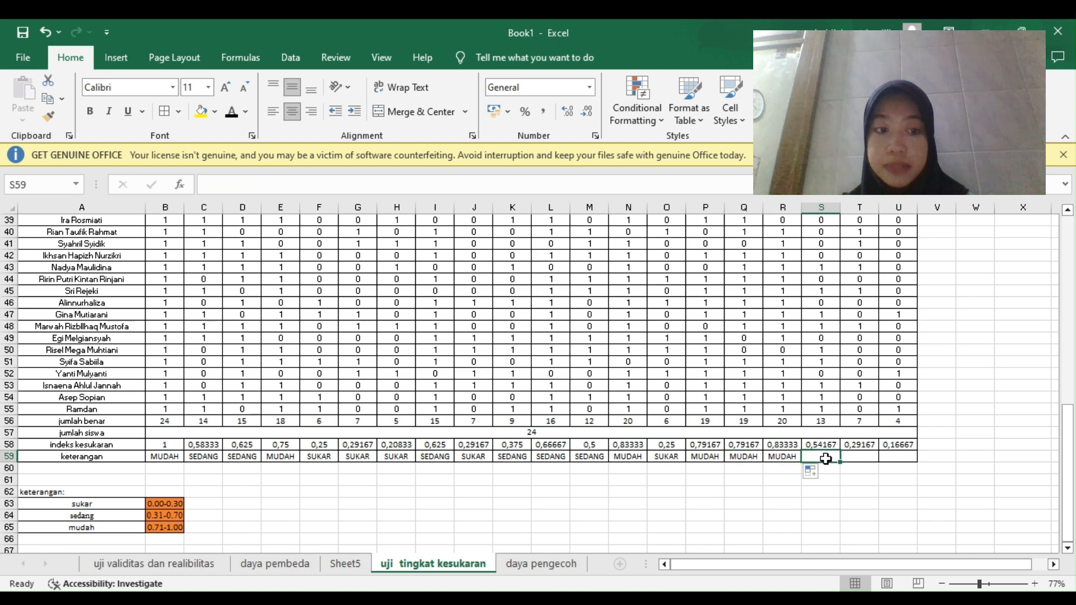
pyautogui.write('SEDANG')
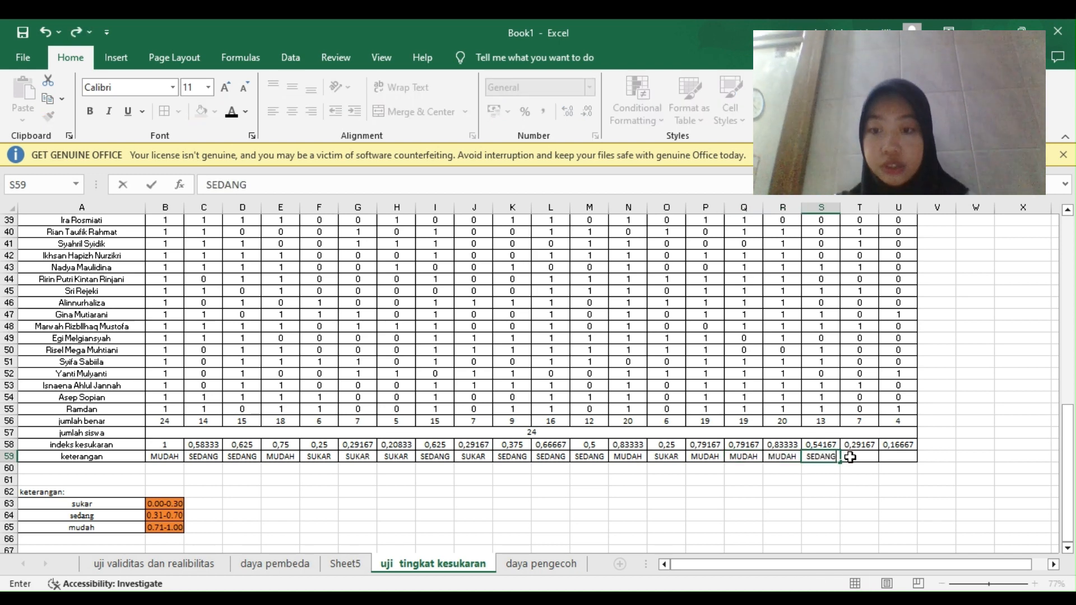
# Try to label T59 and U59 as SUKAR in the keterangan row.
pyautogui.click(849, 457)
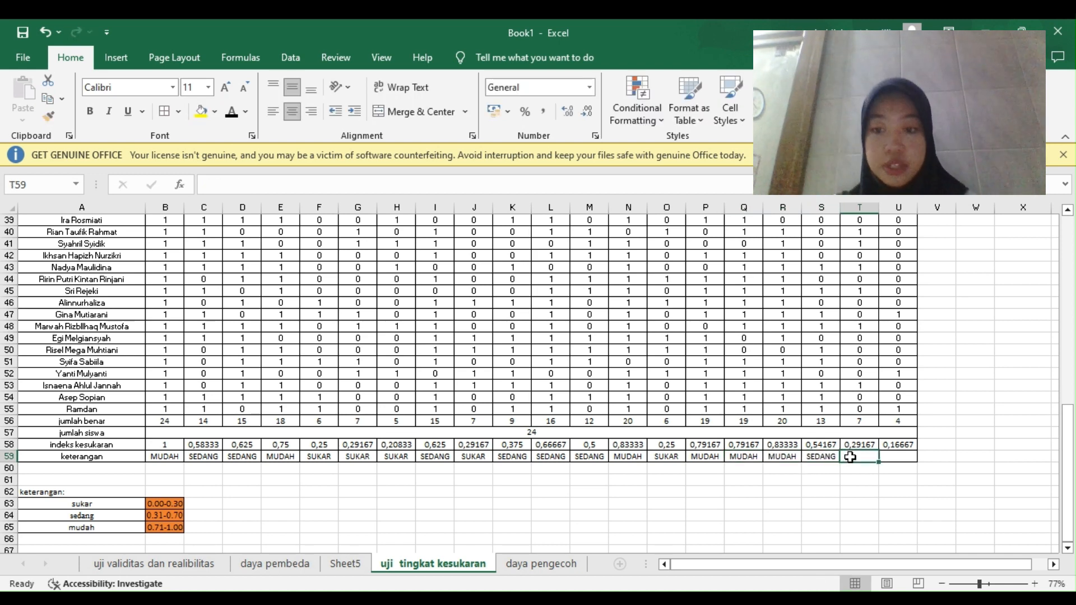
pyautogui.write('SUKAR')
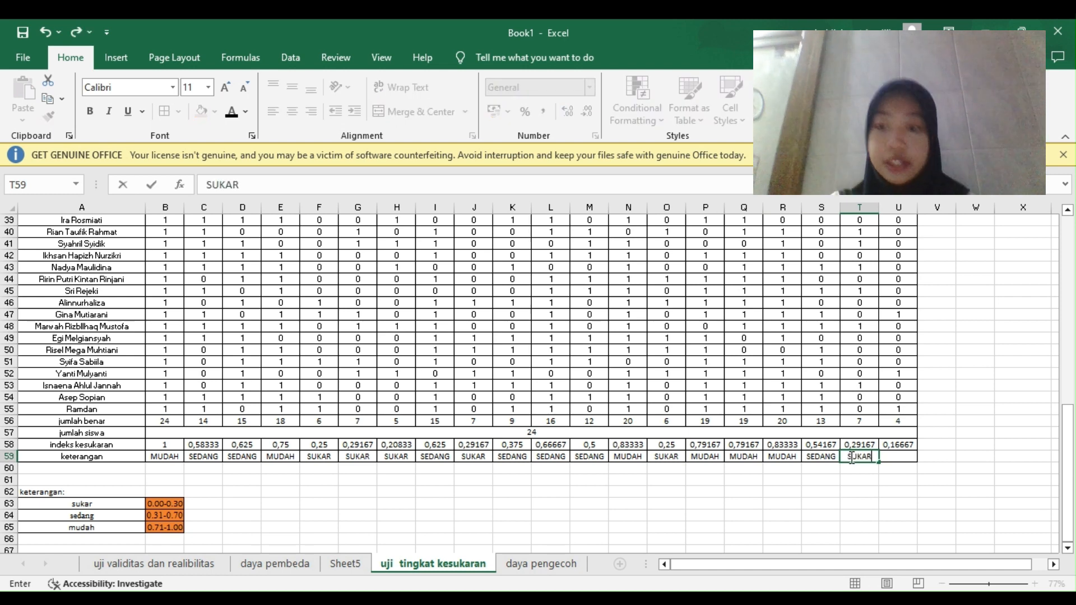
pyautogui.moveTo(878, 463); pyautogui.dragTo(899, 462)
pyautogui.press('Delete')
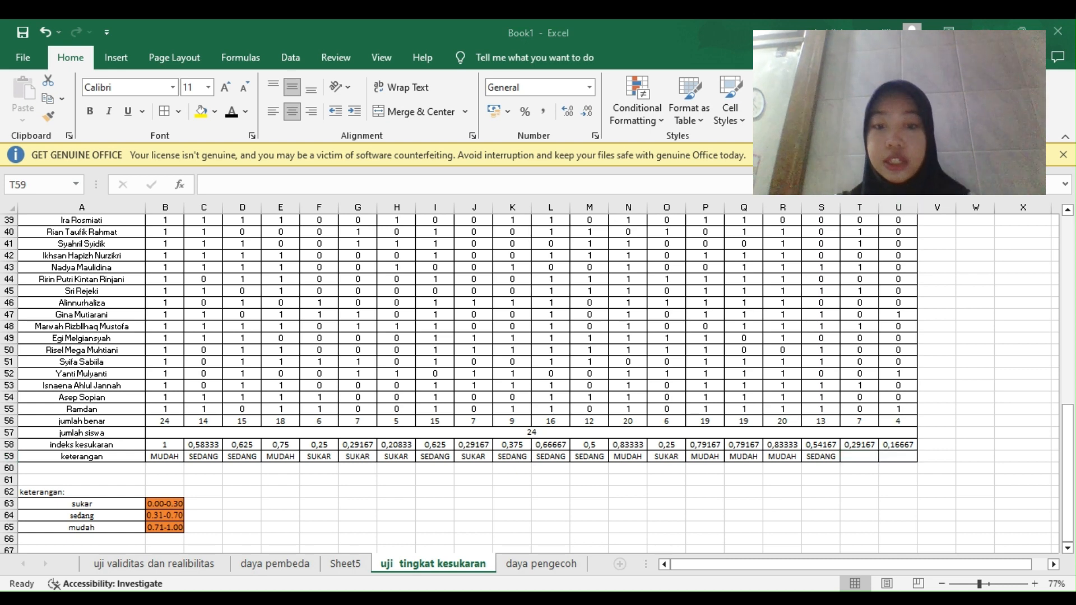
# On the daya pengecoh sheet, enter =COUNTIF(C3:C26;"A") in B31 to count question 1's A answers.
pyautogui.click(546, 569)
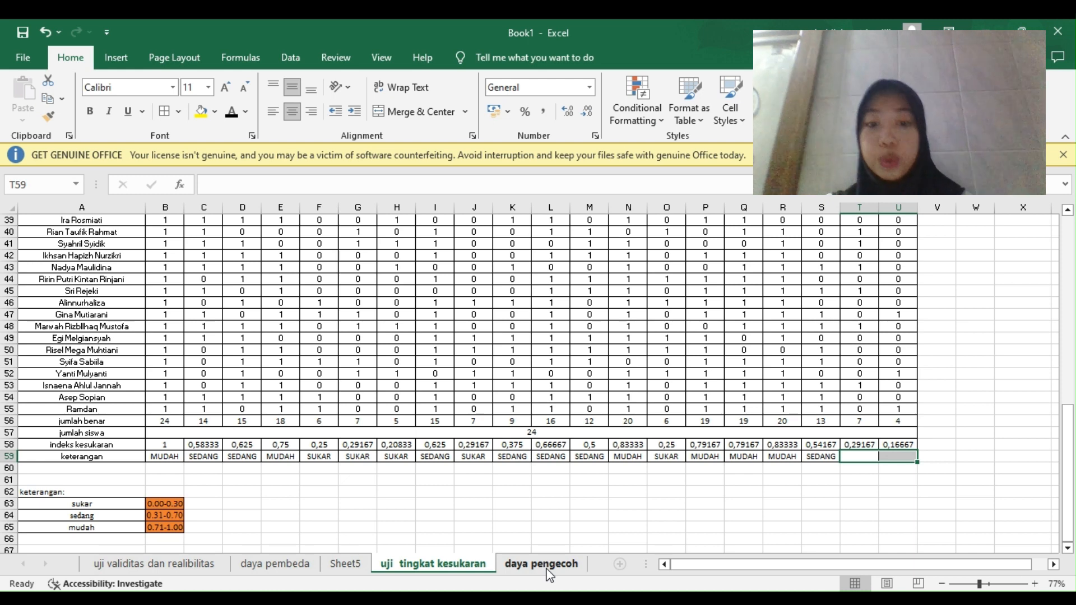
pyautogui.click(548, 566)
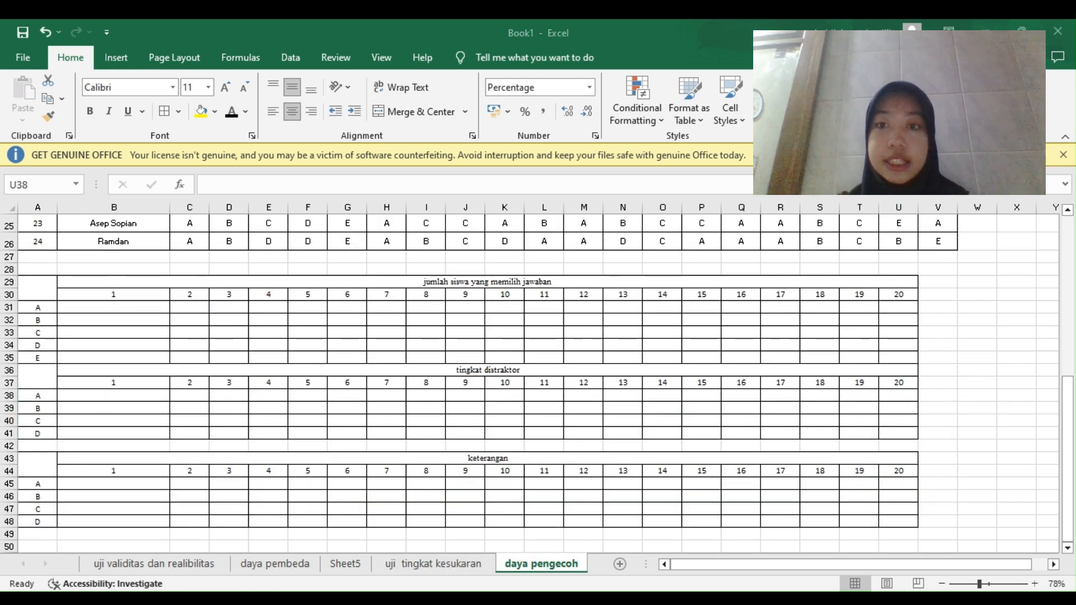
pyautogui.click(135, 306)
pyautogui.click(135, 306)
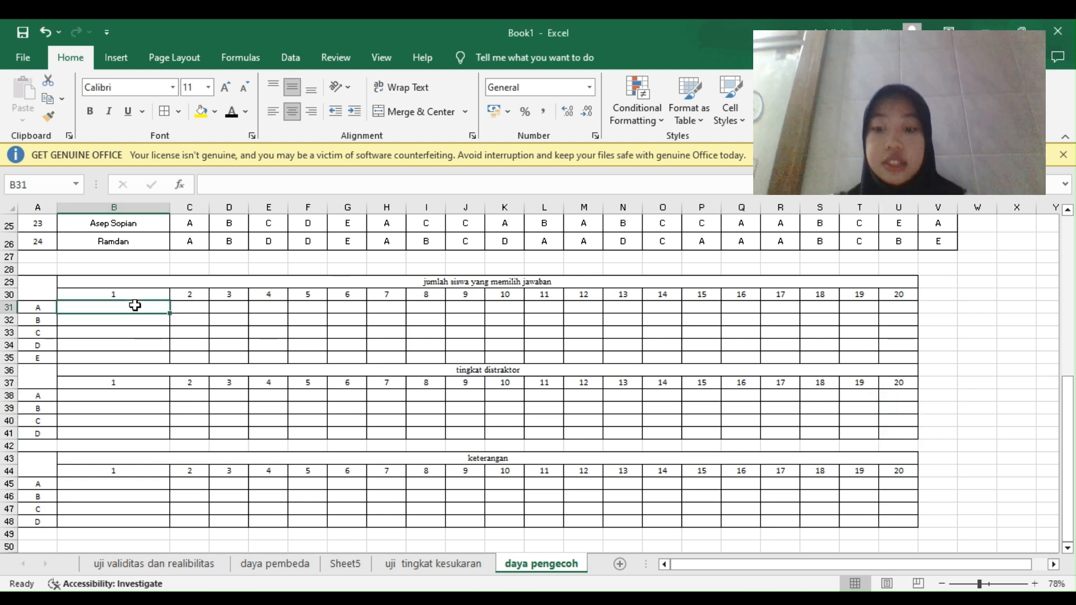
pyautogui.write('=')
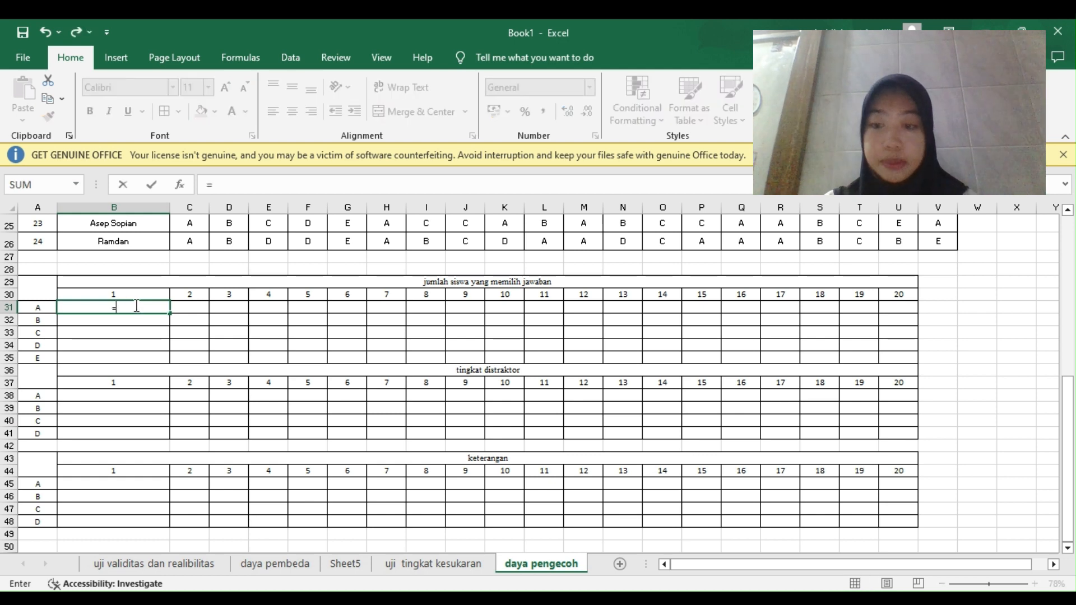
pyautogui.write('COUNT')
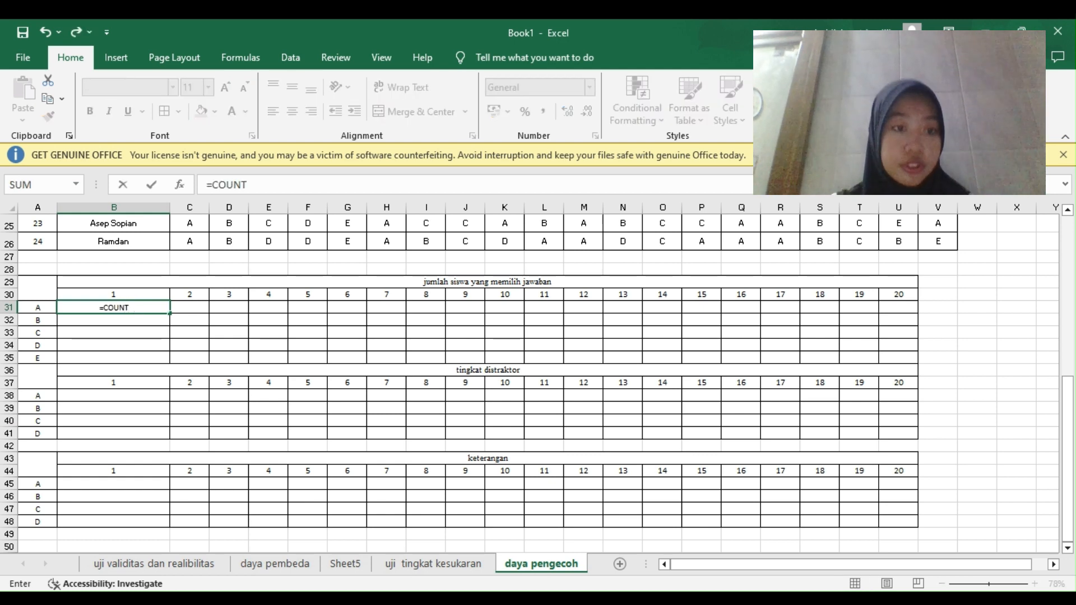
pyautogui.write('IF(')
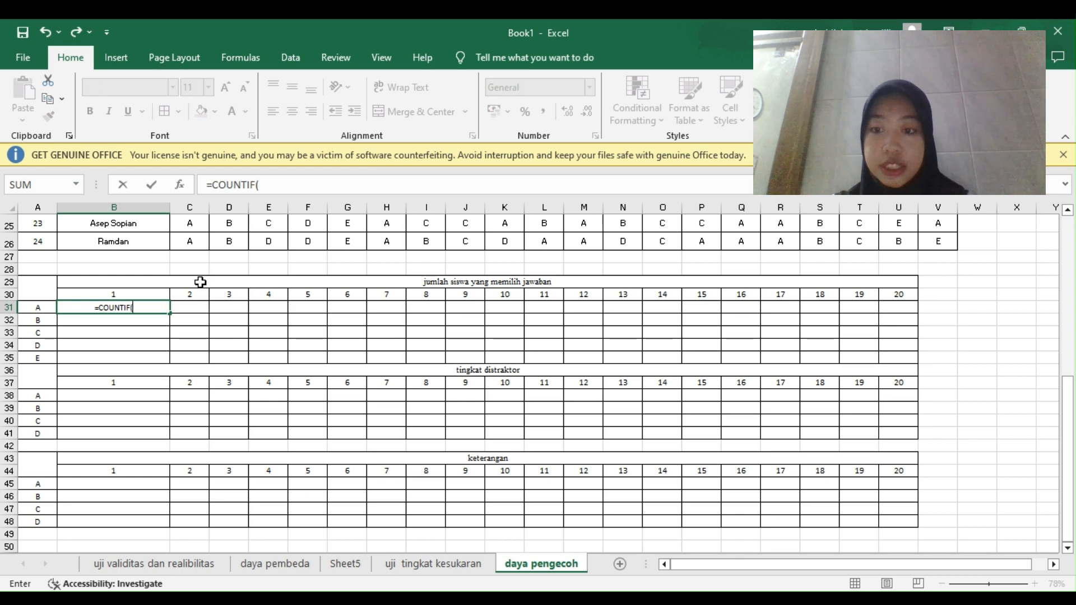
pyautogui.scroll(4, 202, 280)
pyautogui.scroll(4, 200, 282)
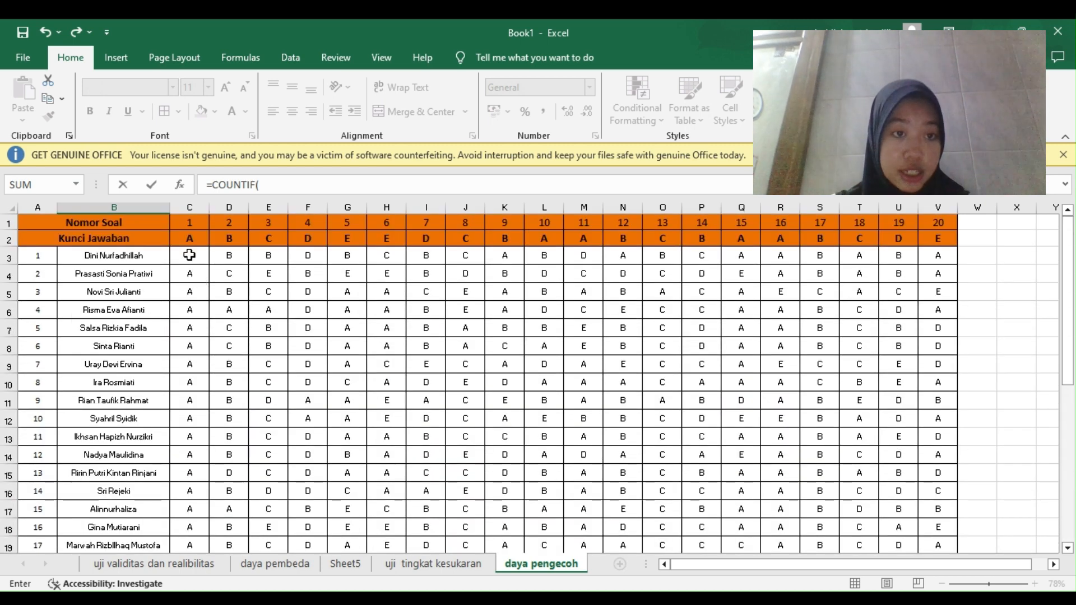
pyautogui.moveTo(190, 264); pyautogui.dragTo(179, 516)
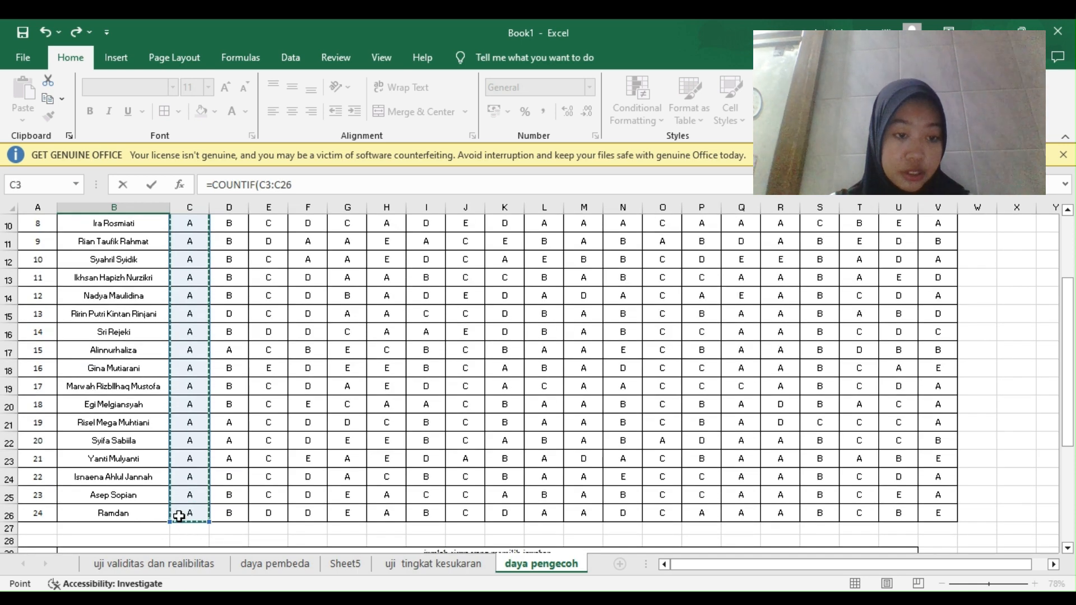
pyautogui.scroll(-2, 180, 515)
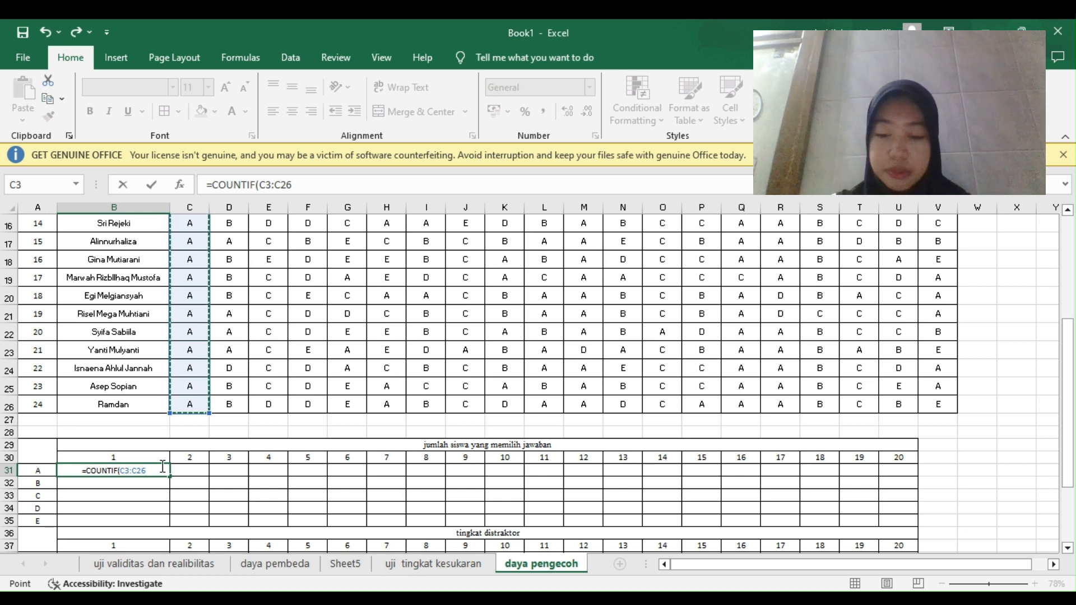
pyautogui.write(';')
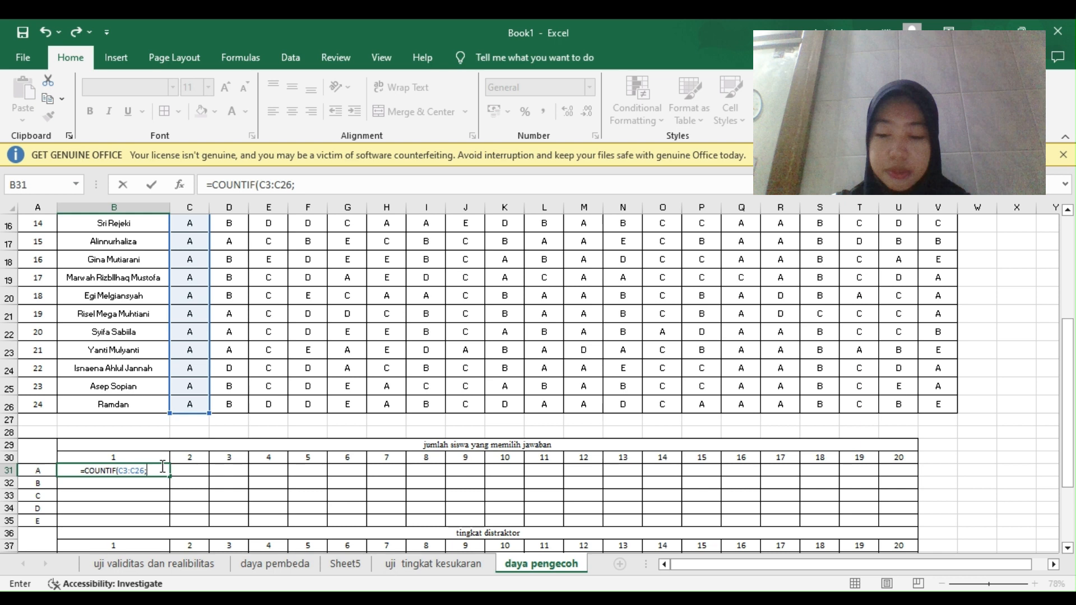
pyautogui.write('"')
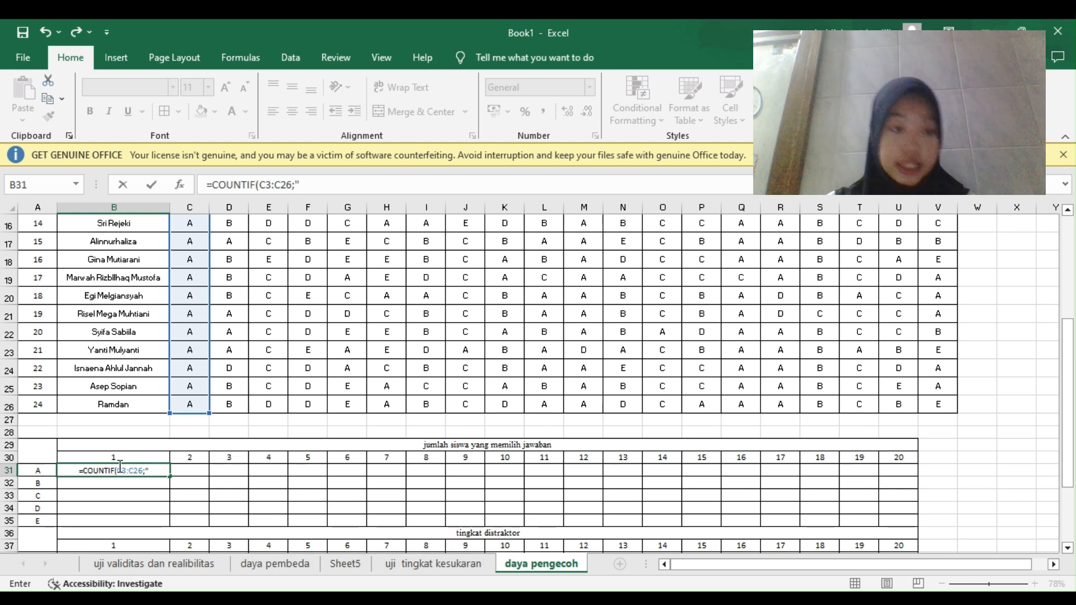
pyautogui.write('A')
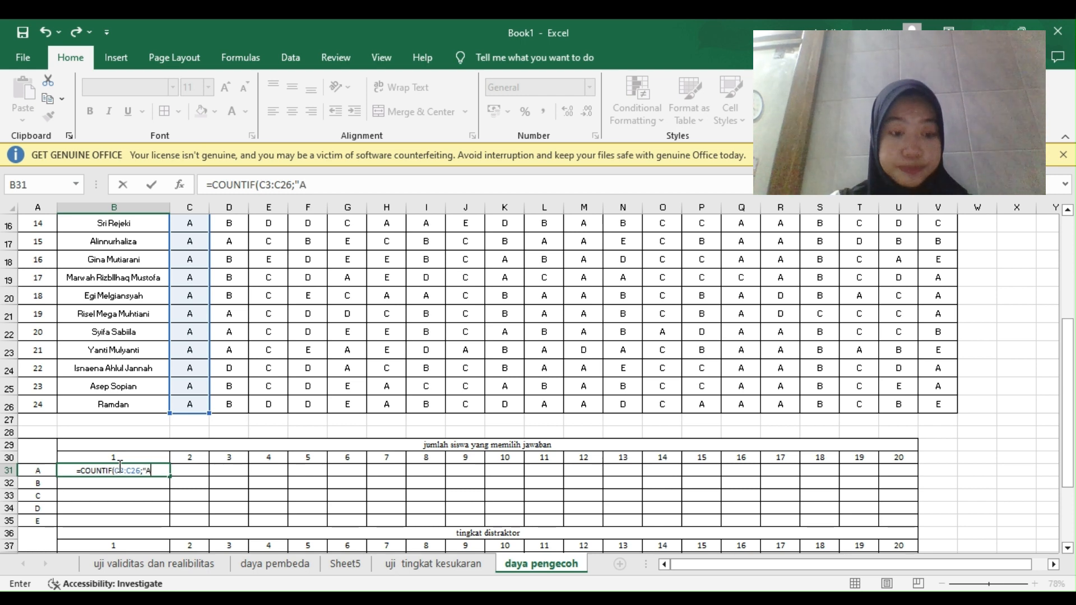
pyautogui.write('"')
pyautogui.press('Return')
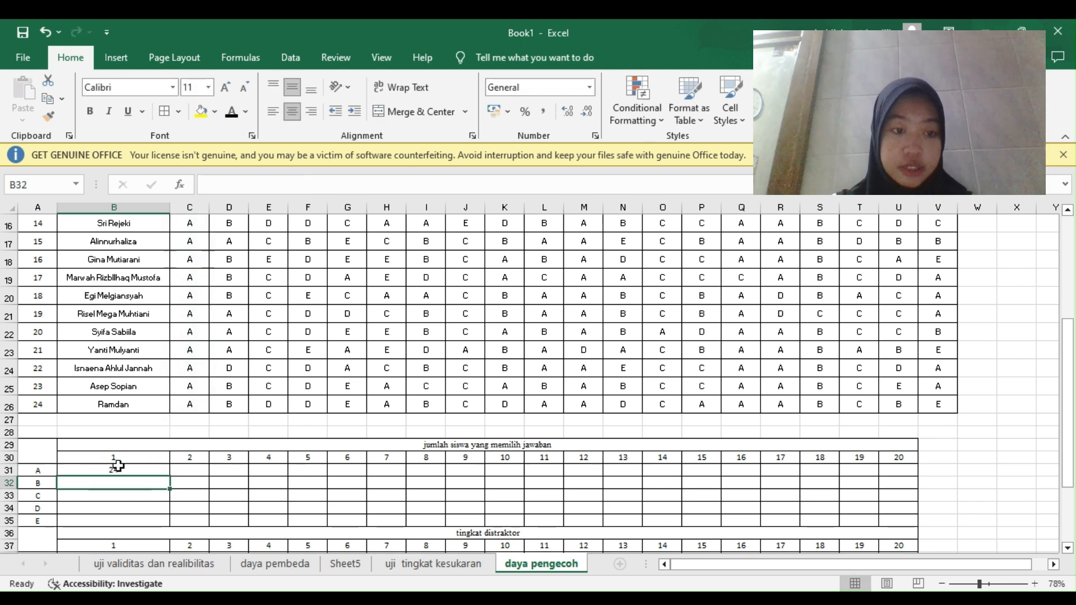
# Copy the answer A count formula from B31 across to U31 for all 20 questions.
pyautogui.click(151, 468)
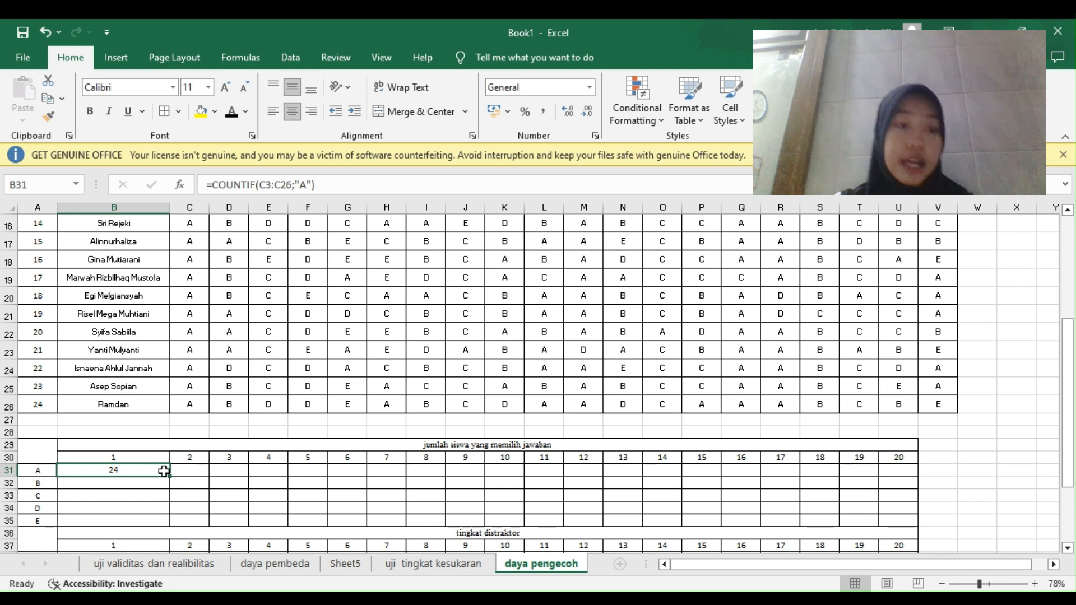
pyautogui.moveTo(170, 477); pyautogui.dragTo(899, 474)
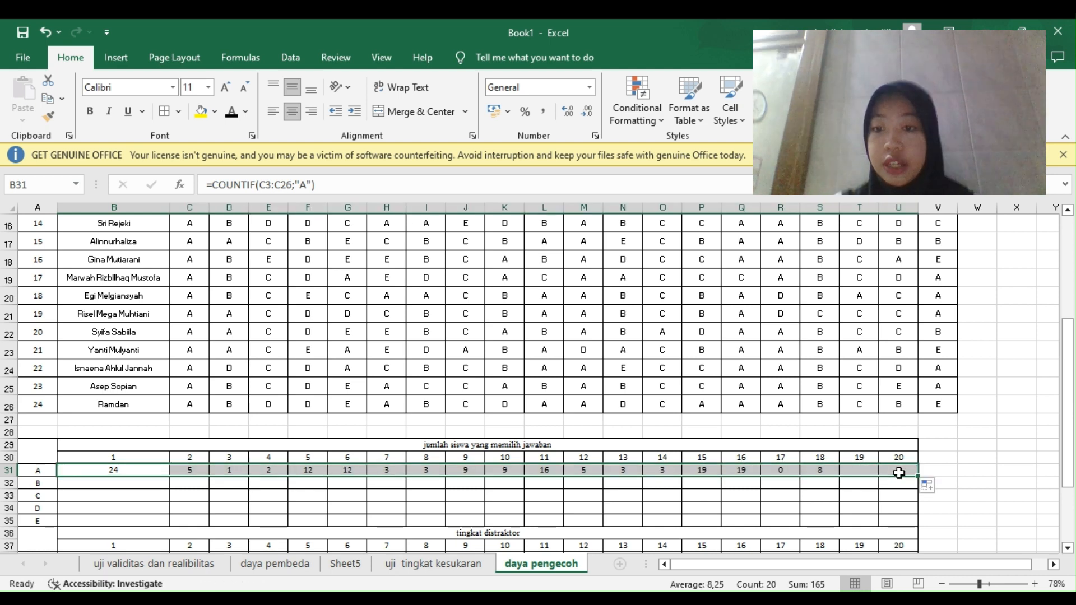
pyautogui.click(85, 485)
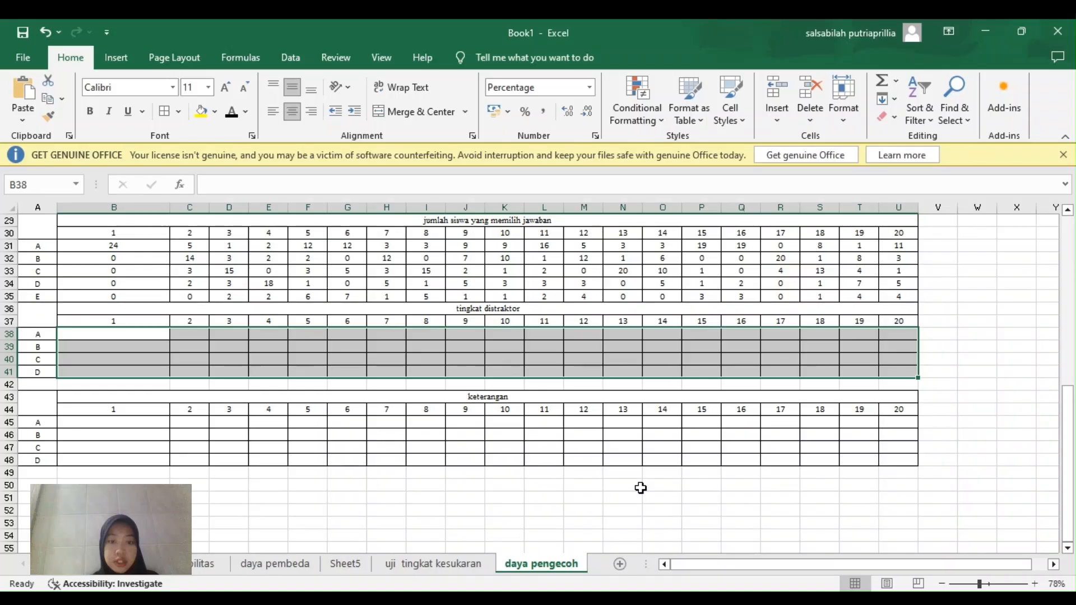
# Enter =B31/24 in B38 and copy it across the tingkat distraktor table through U41.
pyautogui.click(161, 336)
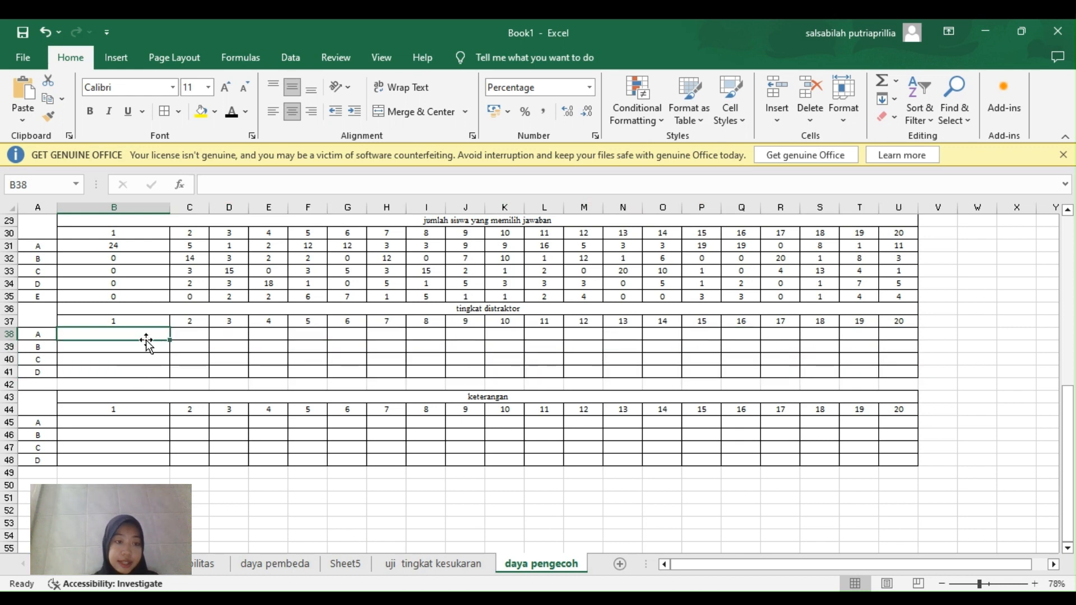
pyautogui.doubleClick(145, 335)
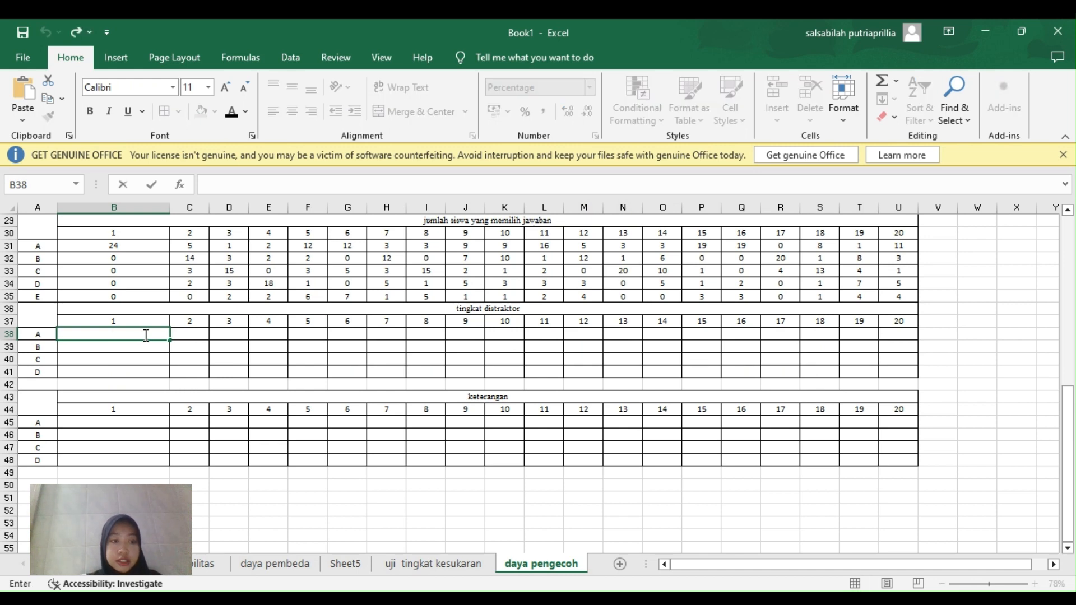
pyautogui.write('=')
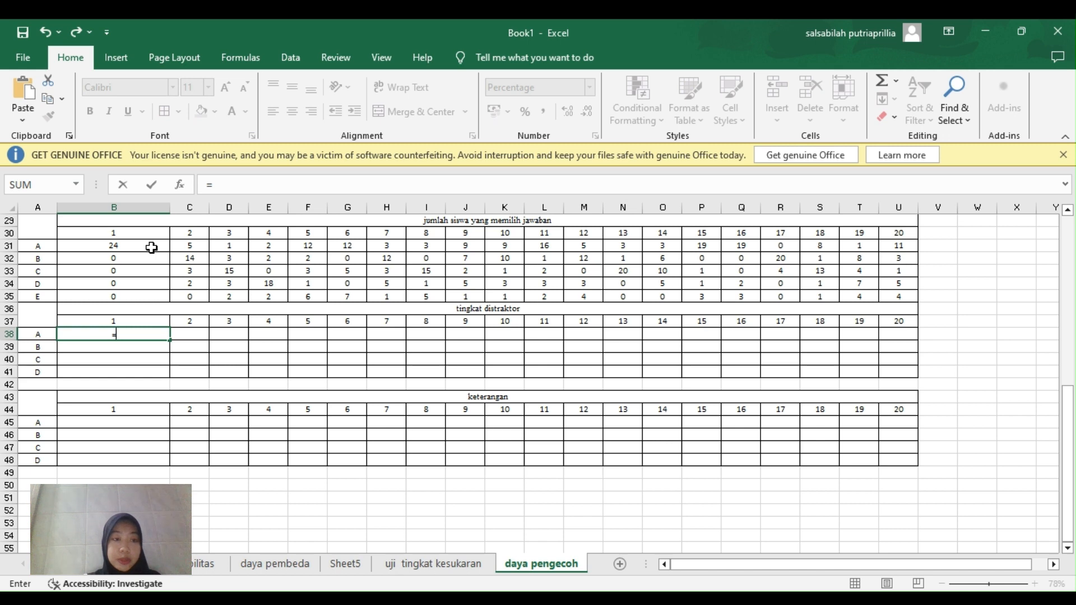
pyautogui.click(152, 248)
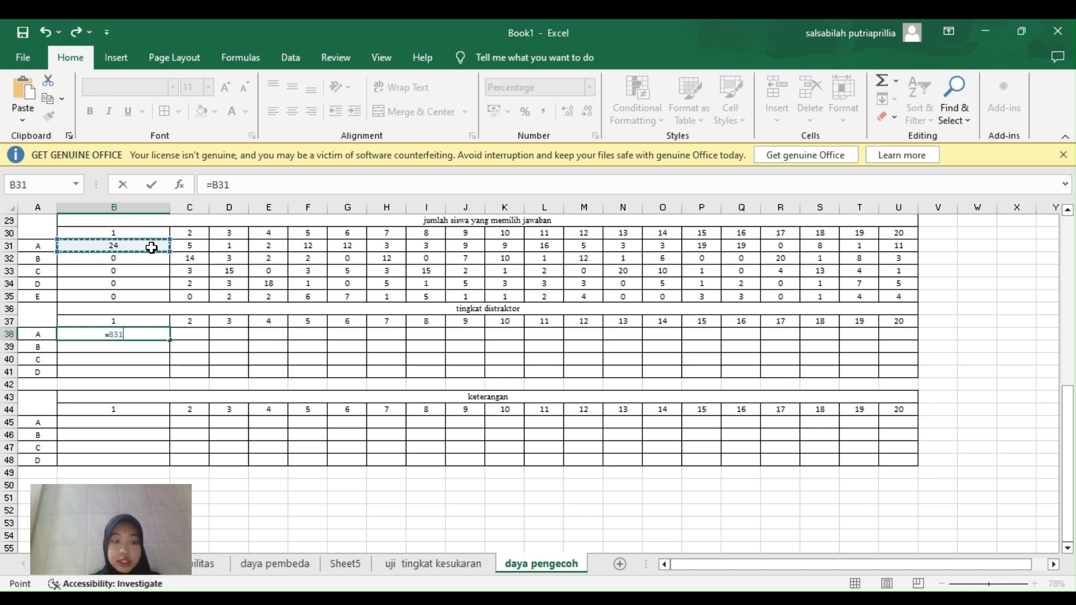
pyautogui.write('/242')
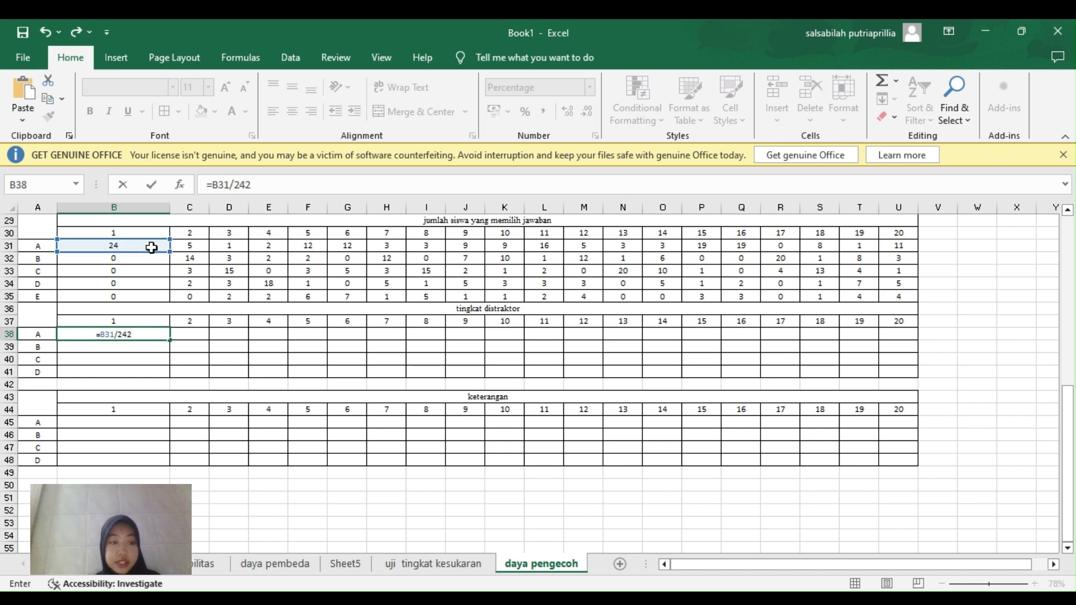
pyautogui.press('Return')
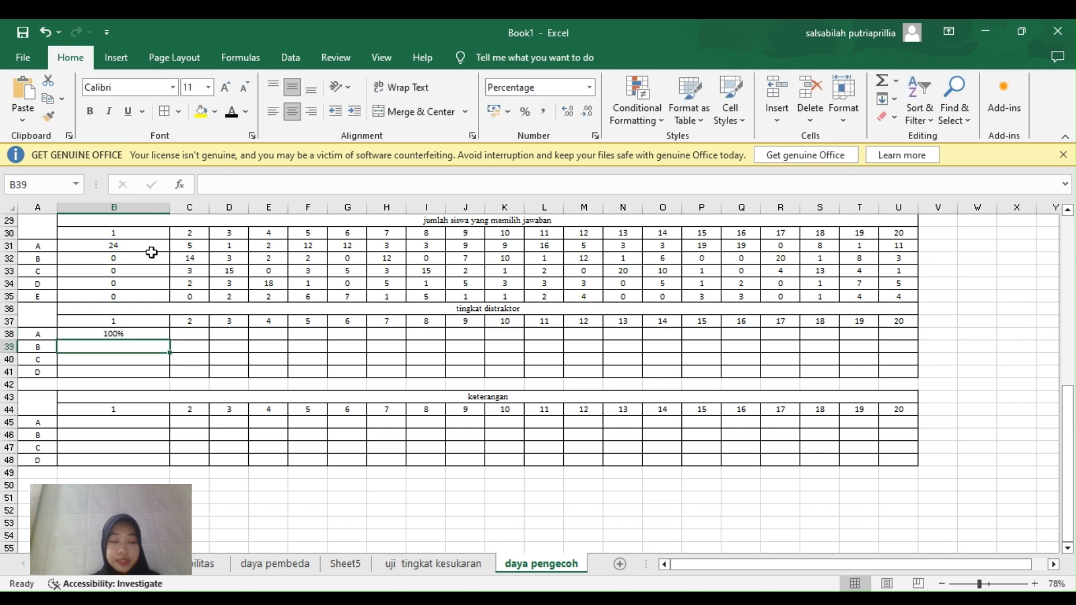
pyautogui.click(162, 335)
pyautogui.moveTo(170, 341); pyautogui.dragTo(918, 376)
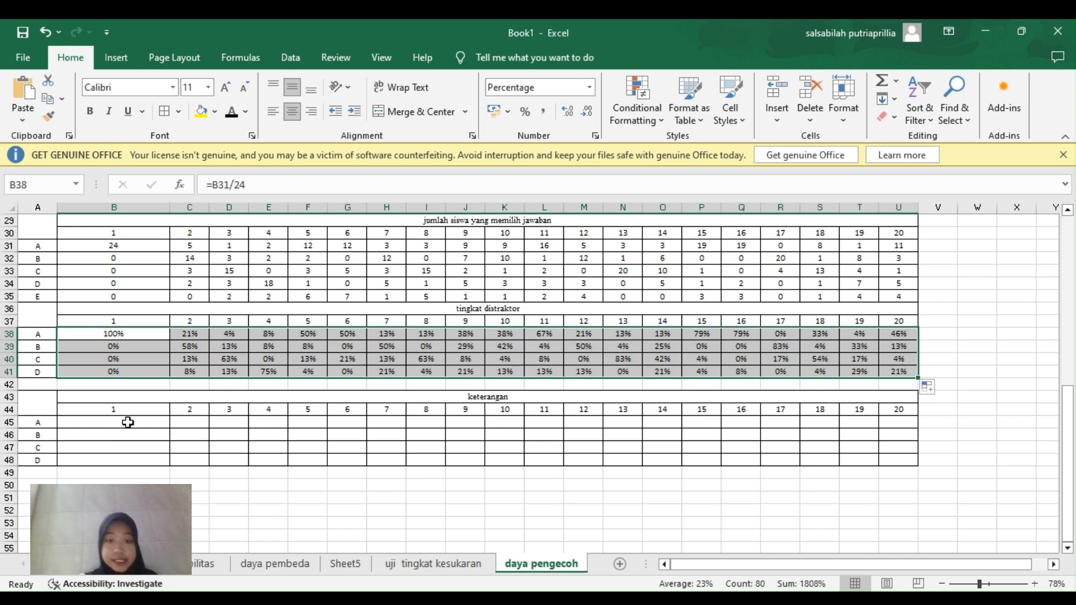
pyautogui.click(128, 422)
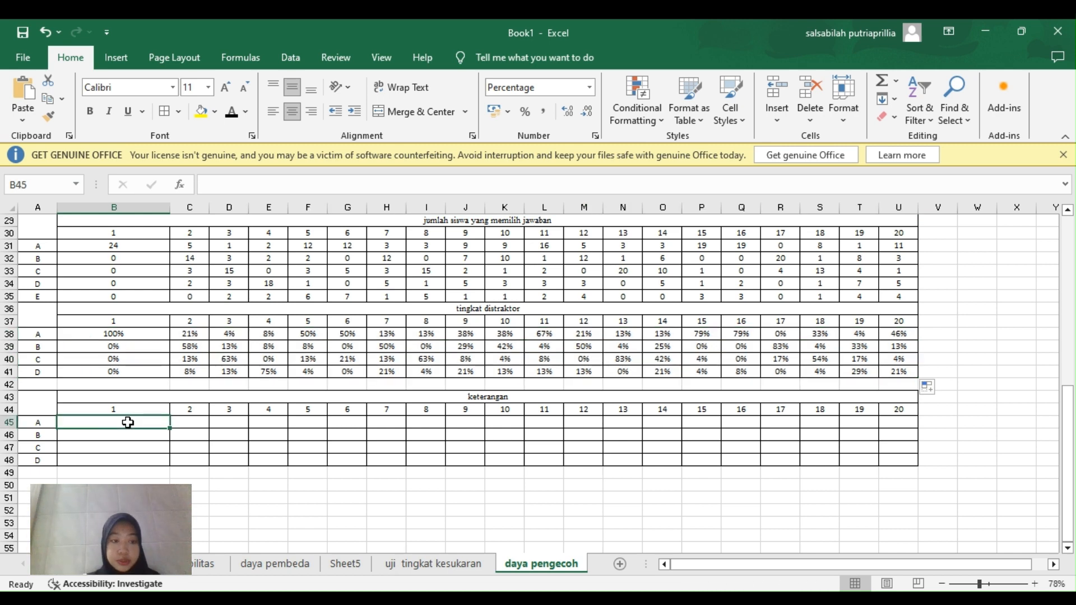
pyautogui.write('=')
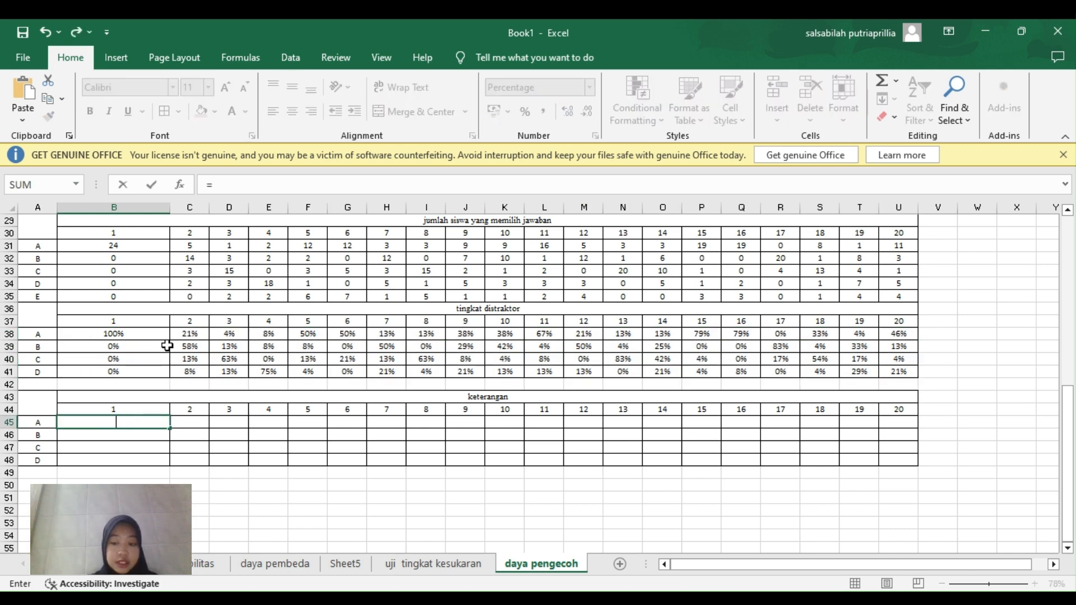
pyautogui.click(274, 184)
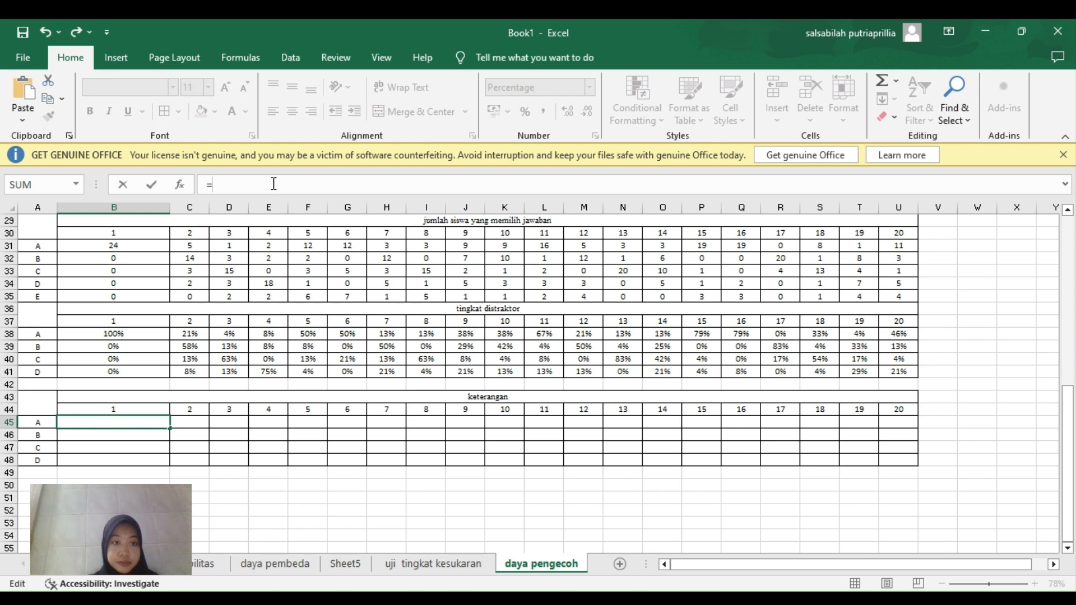
pyautogui.write('COUNT')
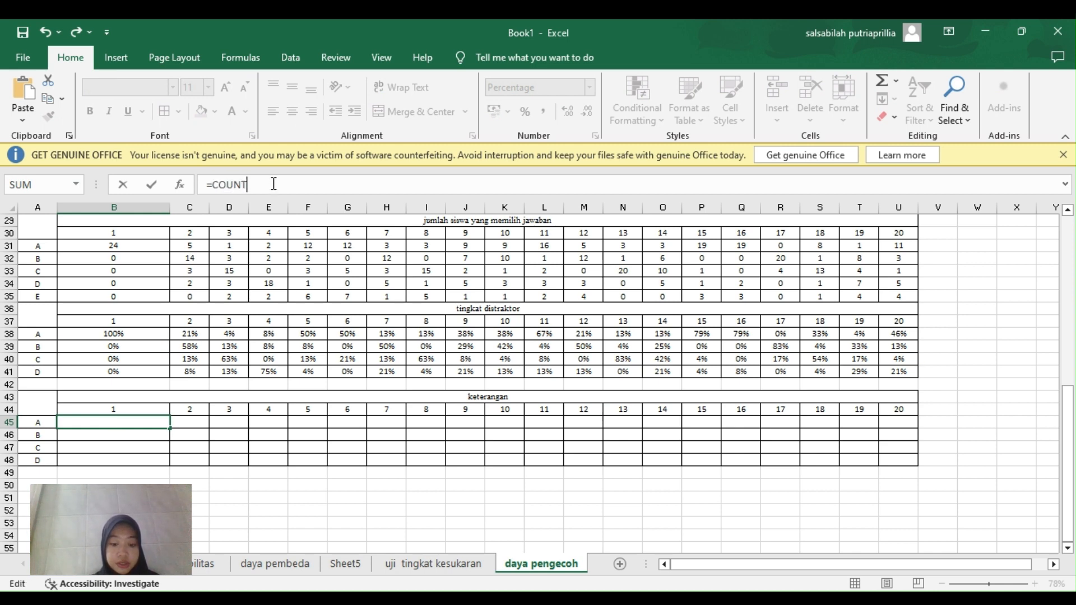
pyautogui.write('IF(')
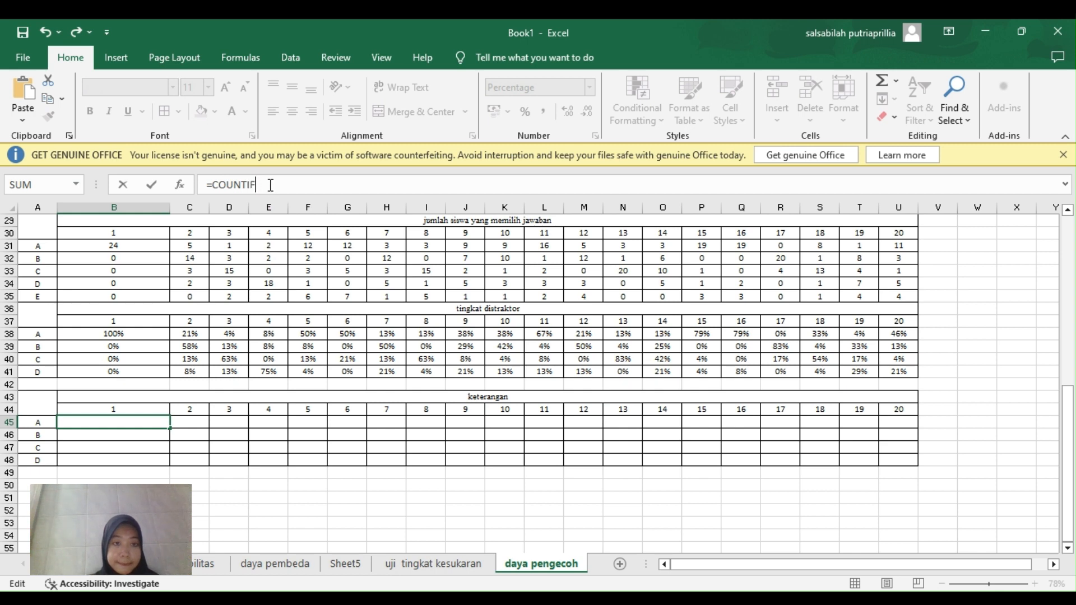
pyautogui.press('BackSpace')
pyautogui.press('BackSpace')
pyautogui.press('BackSpace')
pyautogui.press('BackSpace')
pyautogui.press('BackSpace')
pyautogui.press('BackSpace')
pyautogui.press('BackSpace')
pyautogui.write('IF')
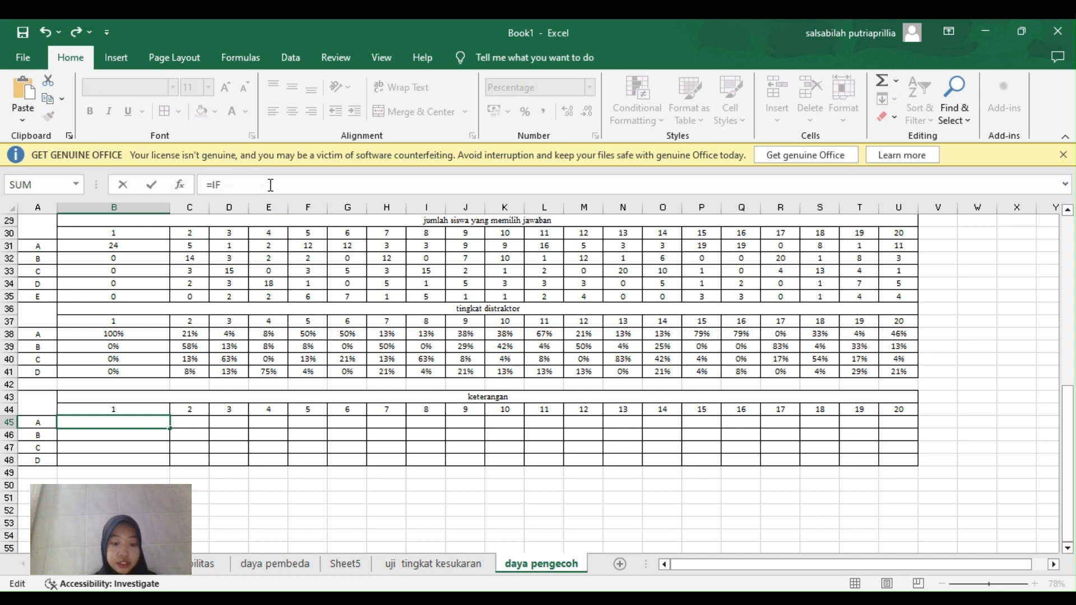
pyautogui.press('BackSpace')
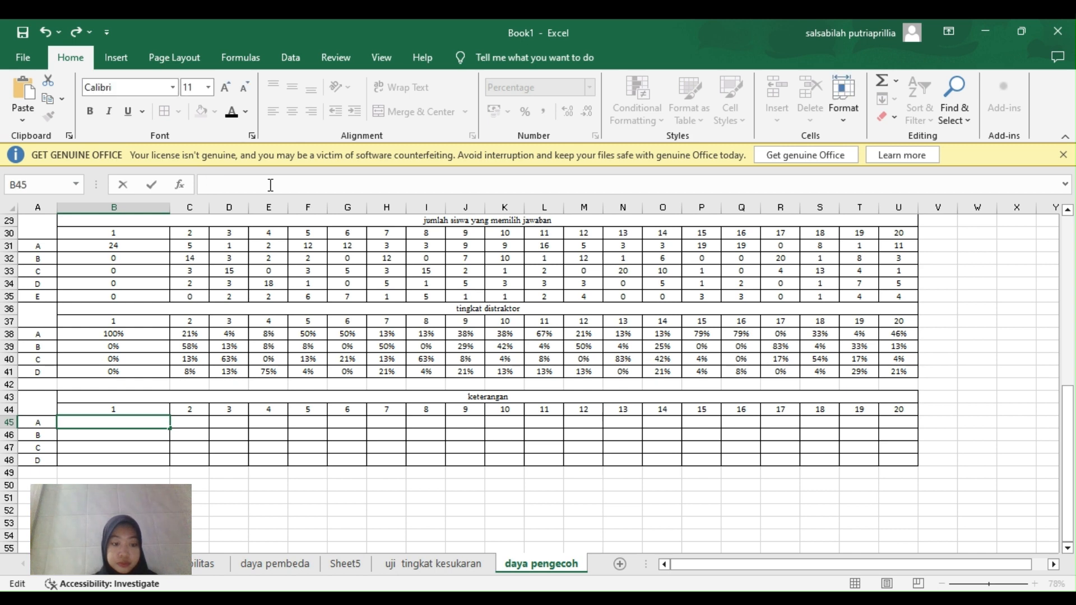
# Enter =IF(B38>=5%;"DITERIMA";IF(B38>5%;"REVISI";IF(B38=0;"DITOLAK"))) in B45 of the keterangan table.
pyautogui.click(270, 185)
pyautogui.write('=IF(B38>=5%;"DITERIMA";IF(B38>5%;"REVISI";IF(B38=0;"DITOLAK")))')
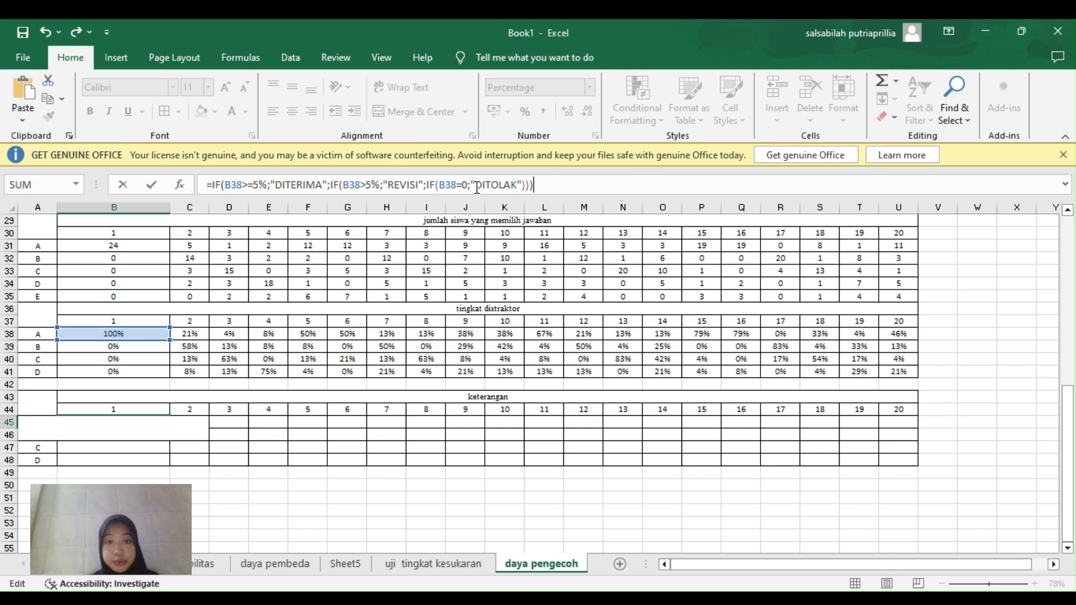
pyautogui.press('Return')
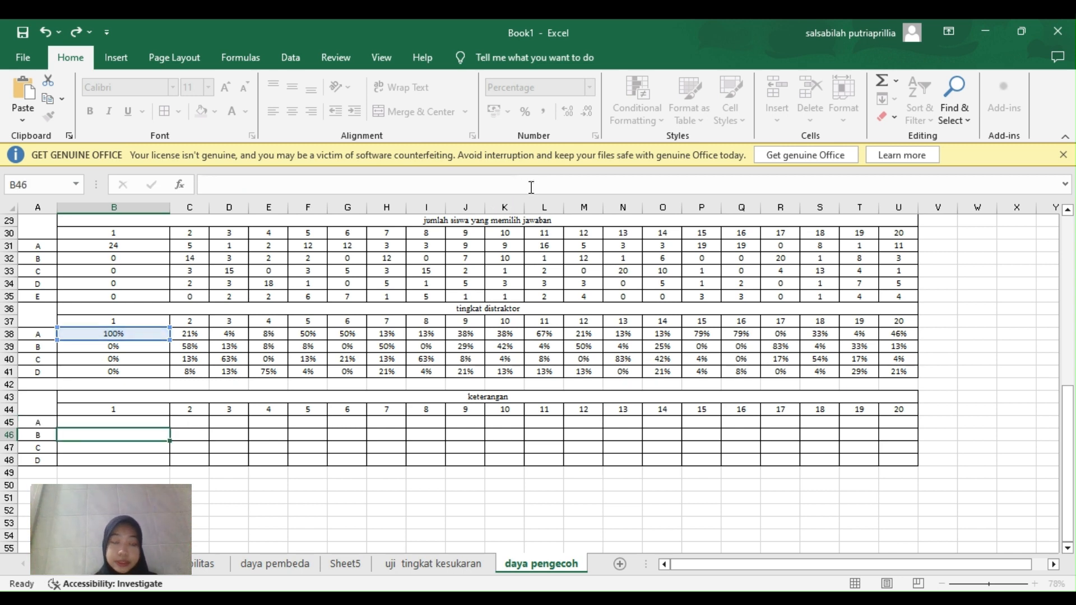
# Apply the black font colour to B45 and copy its formula across the keterangan table through U48.
pyautogui.click(140, 422)
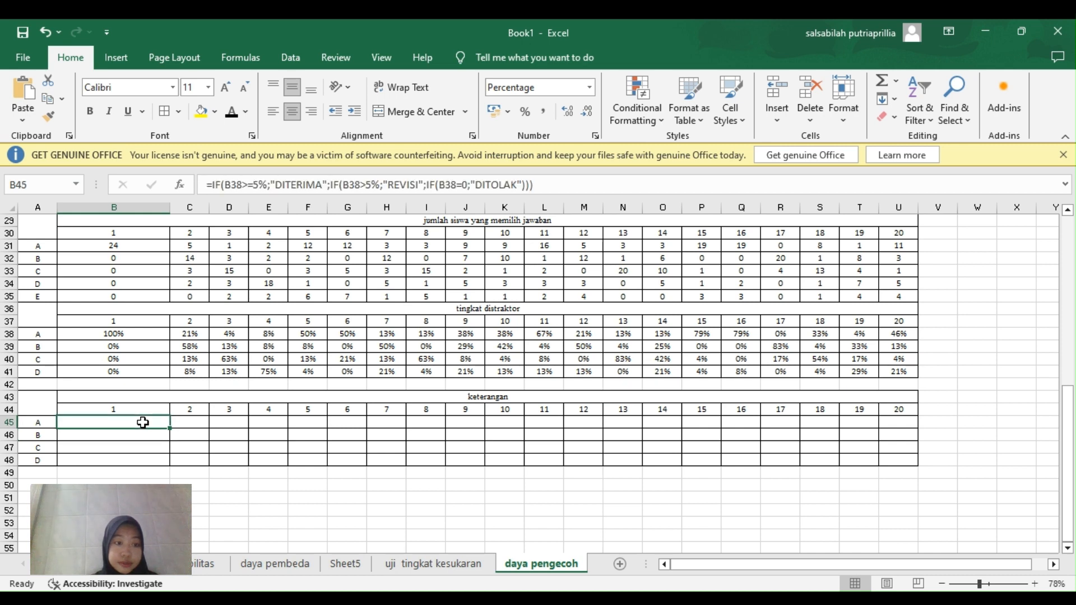
pyautogui.click(232, 112)
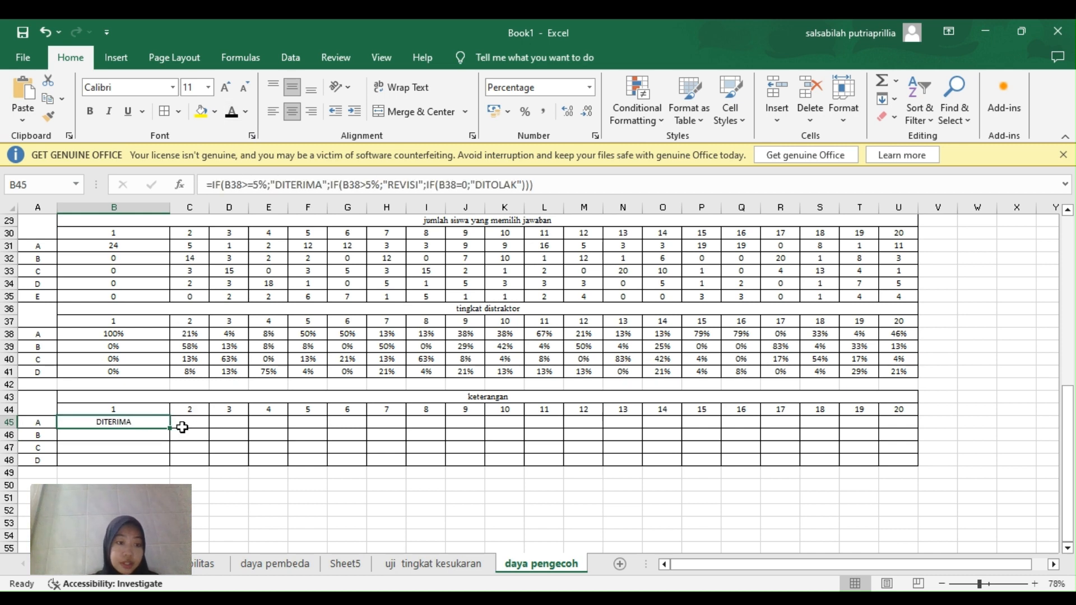
pyautogui.moveTo(169, 429); pyautogui.dragTo(917, 460)
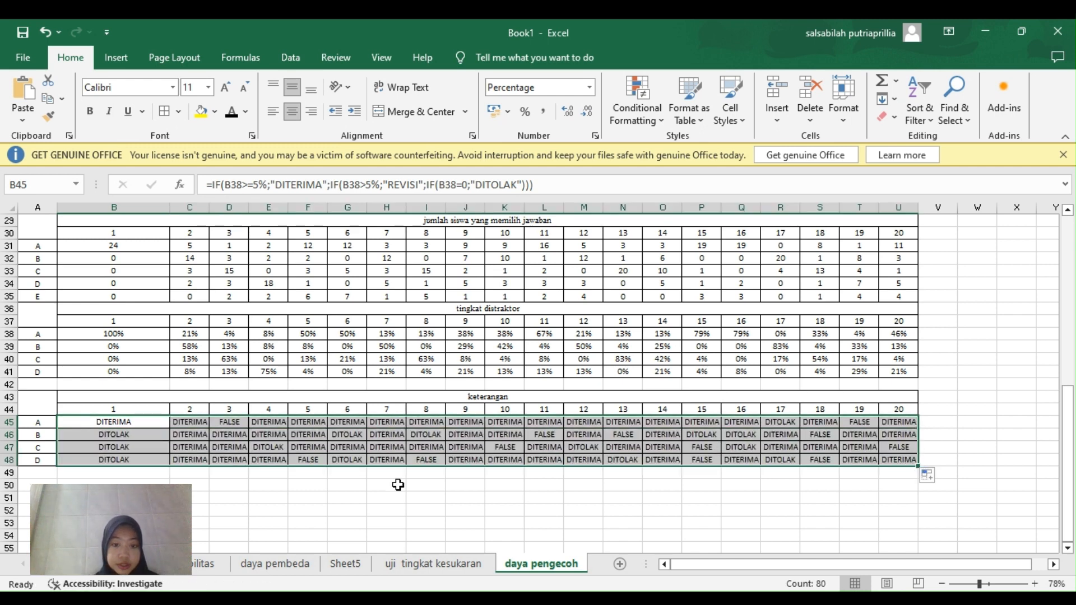
# Fill the DITOLAK cells B46 to B48 of question 1 in the keterangan table with red.
pyautogui.click(486, 498)
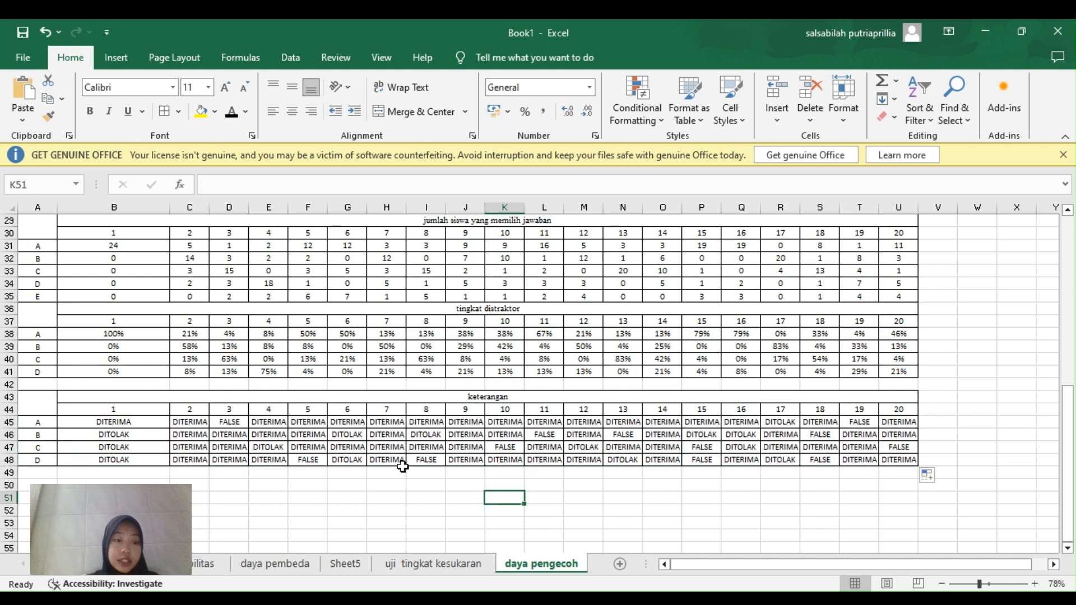
pyautogui.click(854, 422)
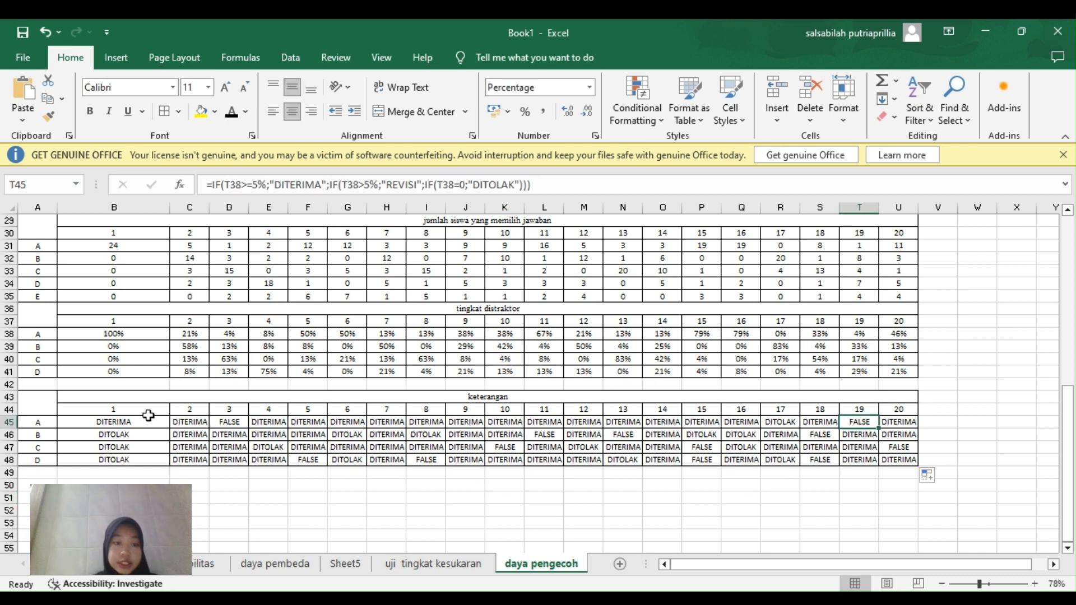
pyautogui.click(137, 436)
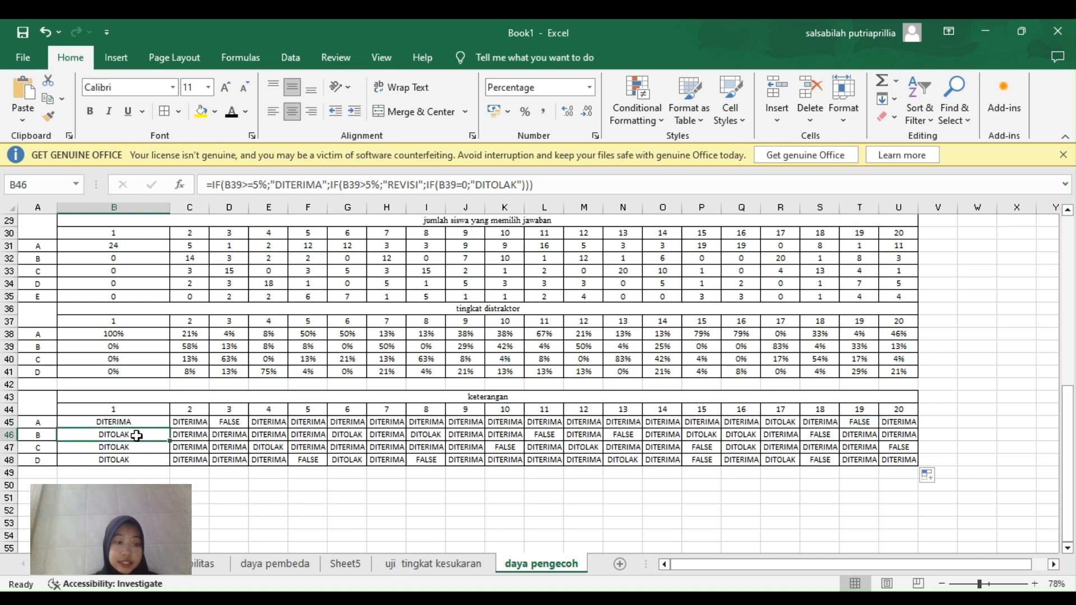
pyautogui.click(215, 111)
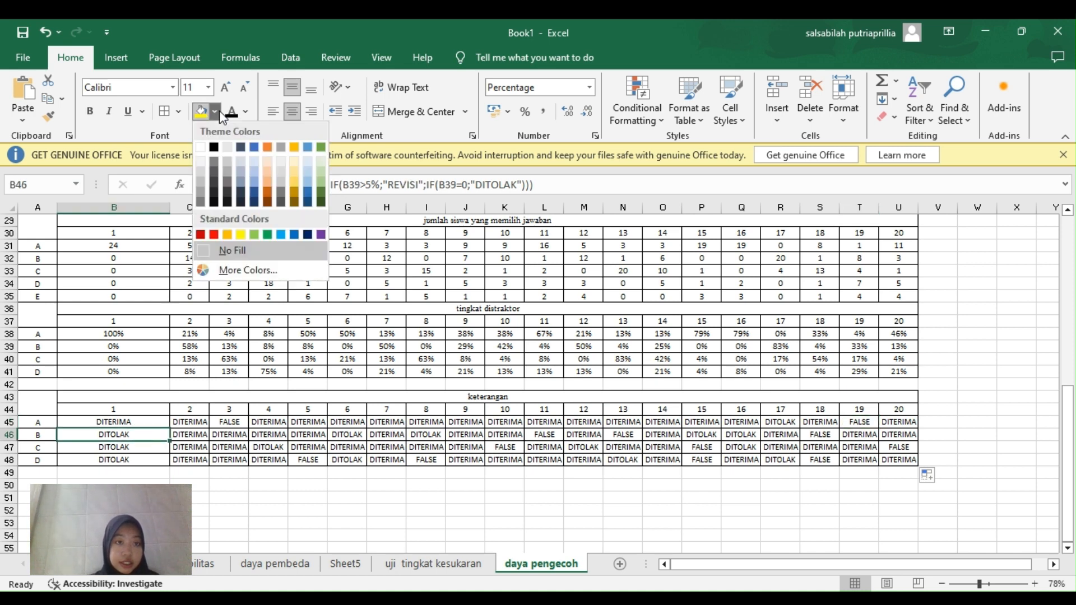
pyautogui.click(214, 234)
pyautogui.click(142, 449)
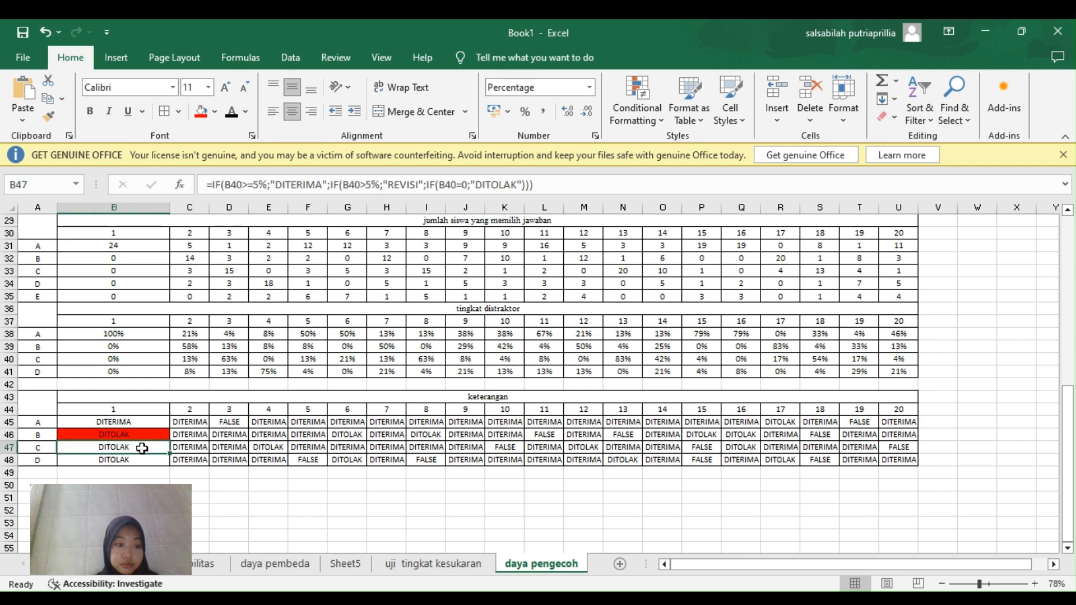
pyautogui.moveTo(142, 448); pyautogui.dragTo(142, 460)
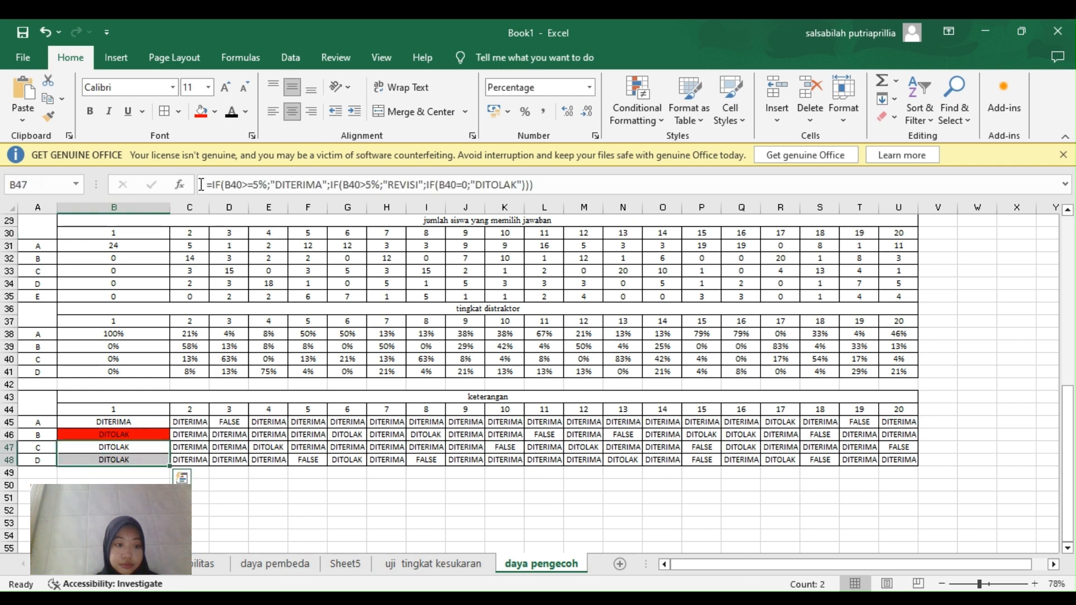
pyautogui.click(201, 115)
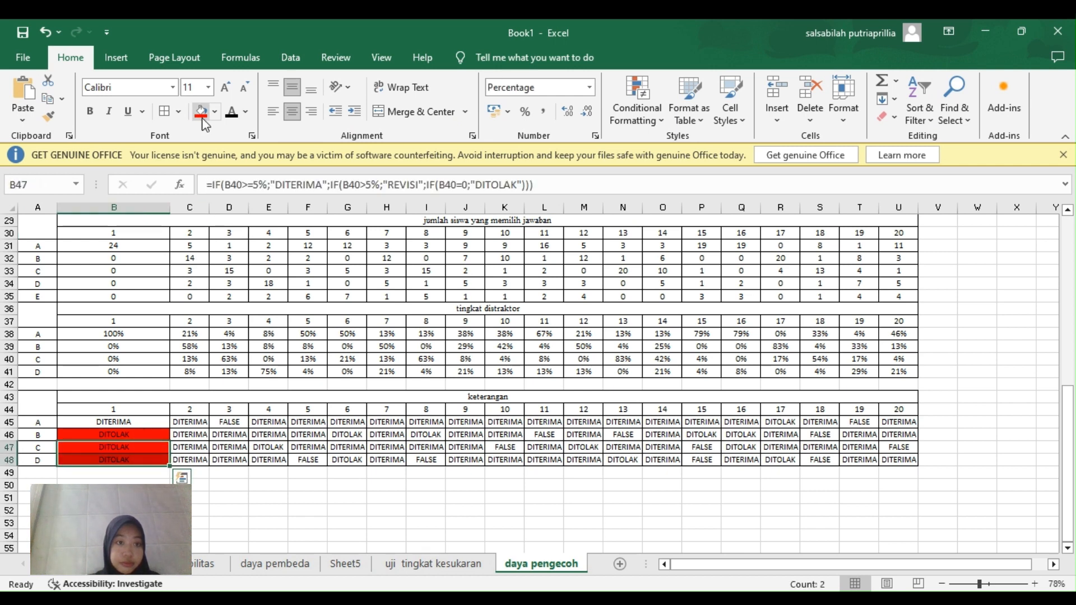
# Apply the red fill to D45, E47 and F48, the FALSE and DITOLAK cells of questions 3 to 5.
pyautogui.click(232, 419)
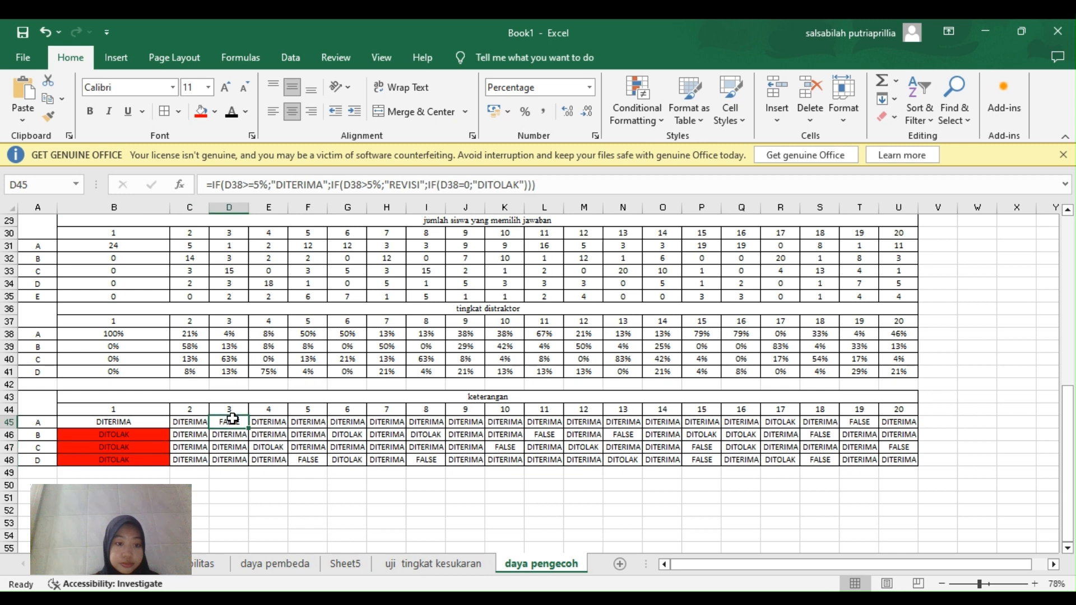
pyautogui.click(203, 115)
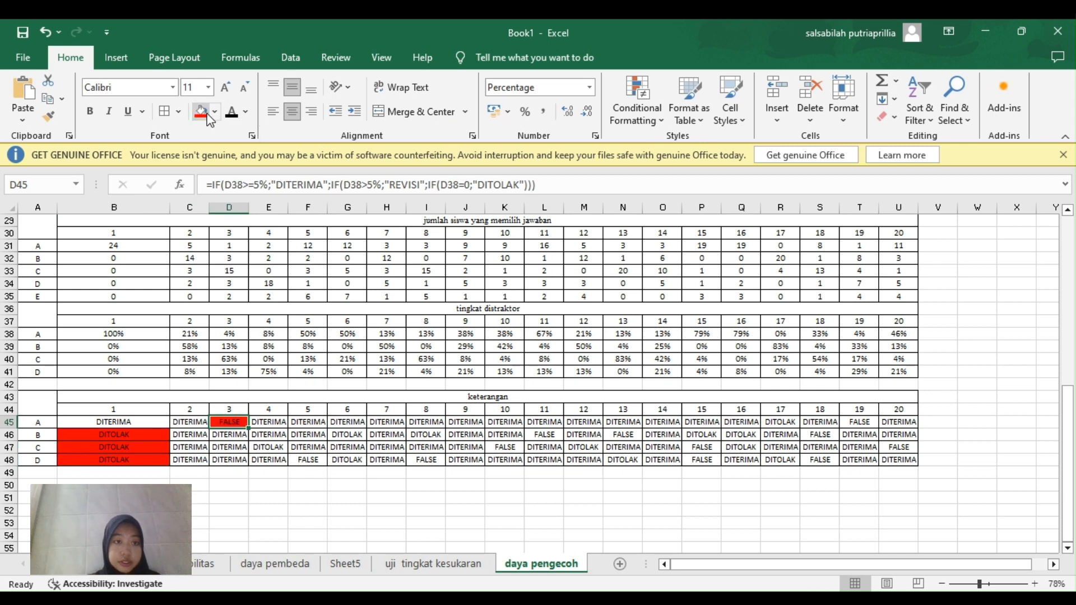
pyautogui.click(278, 449)
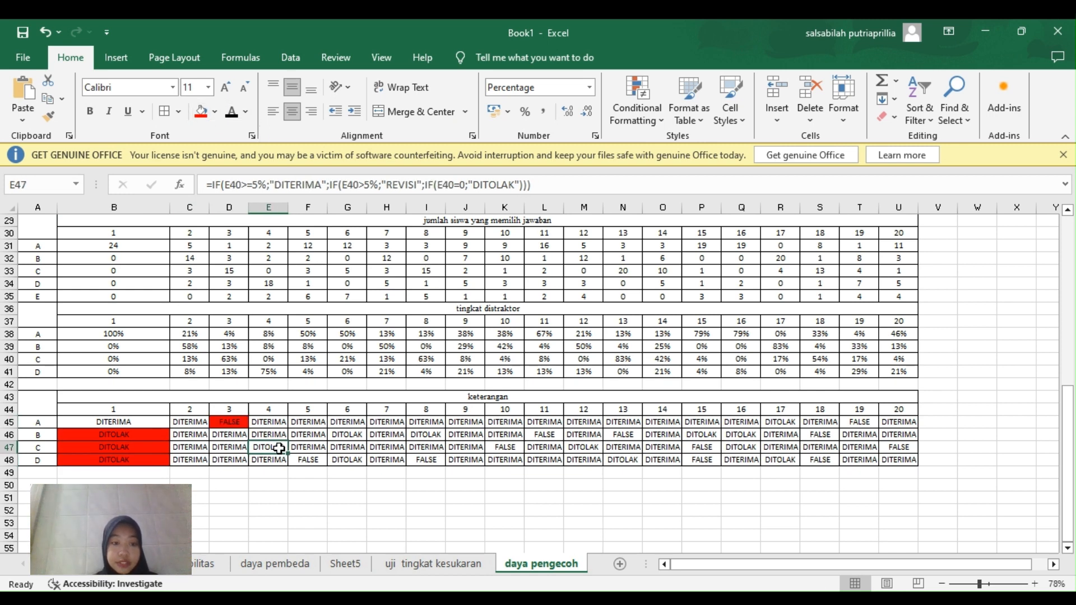
pyautogui.click(203, 115)
pyautogui.click(306, 461)
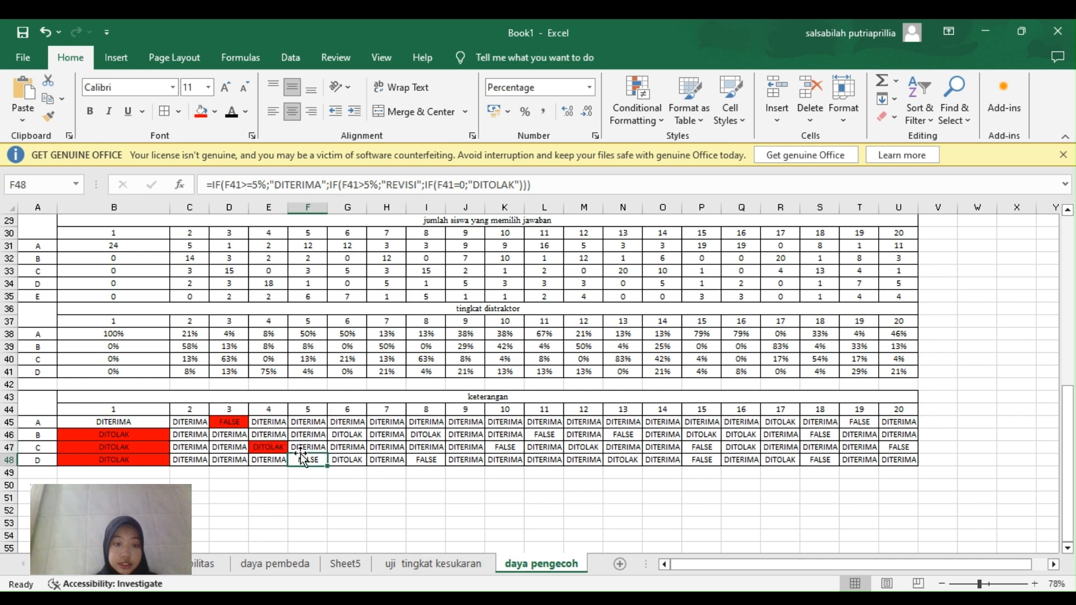
pyautogui.click(201, 113)
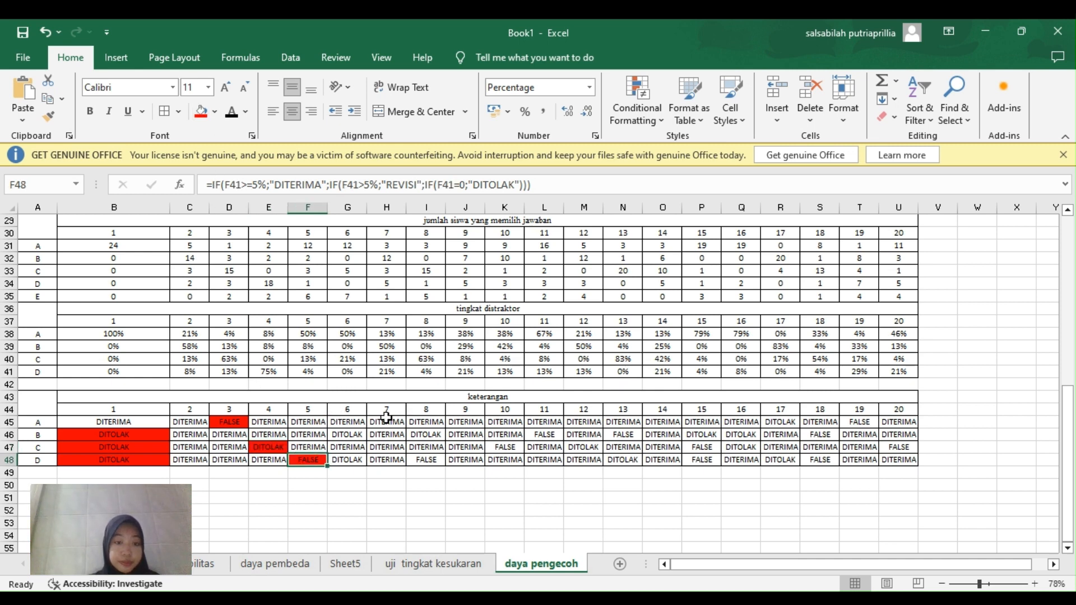
# Apply the red fill to the FALSE and DITOLAK cells G46, G48, I46 and I48 of questions 6 and 8.
pyautogui.click(357, 435)
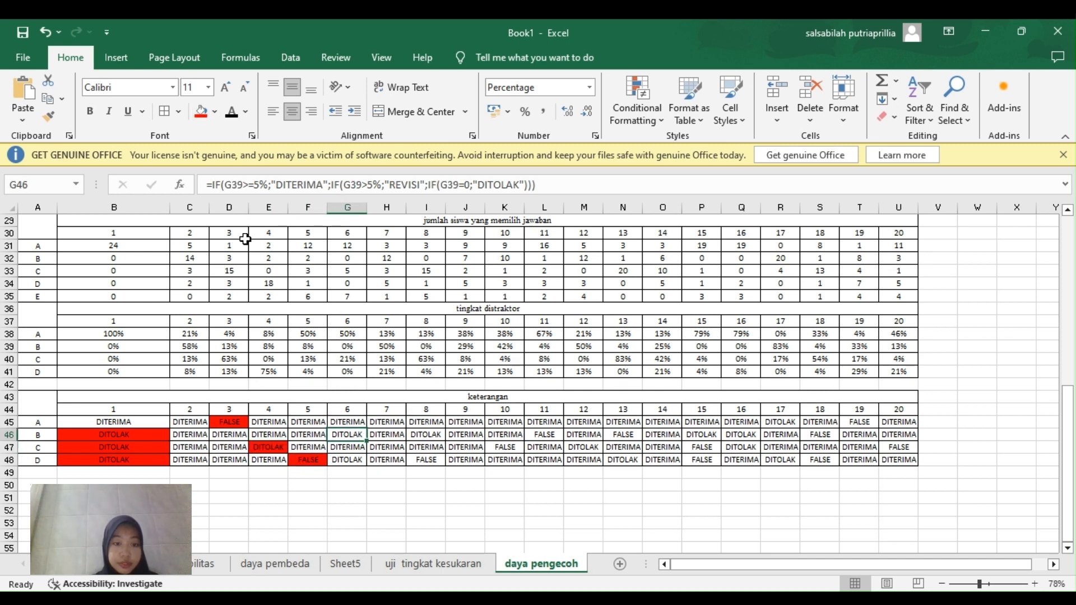
pyautogui.click(202, 114)
pyautogui.click(348, 460)
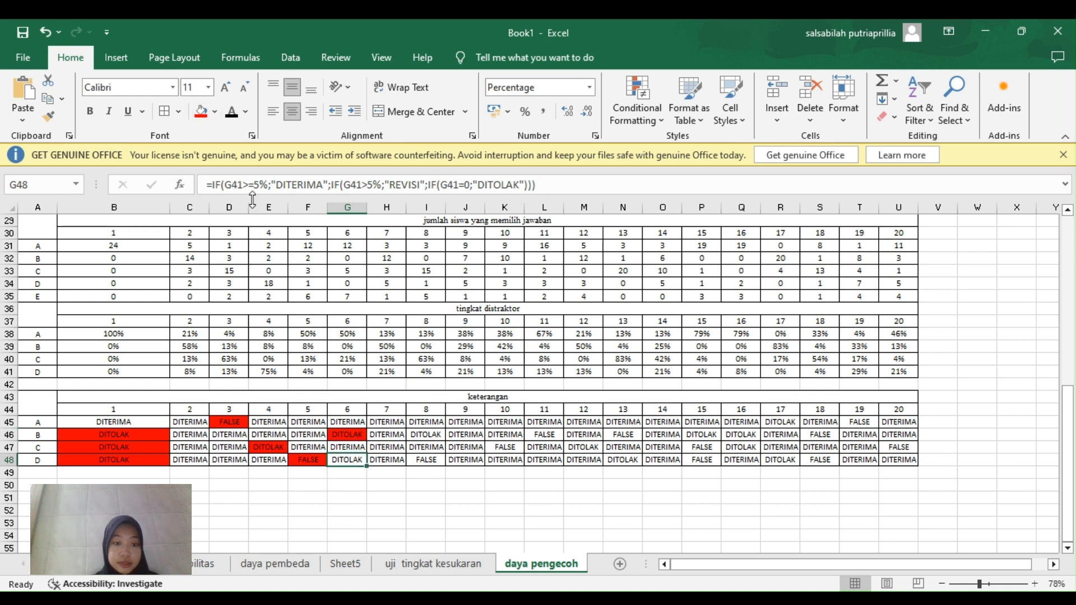
pyautogui.click(201, 113)
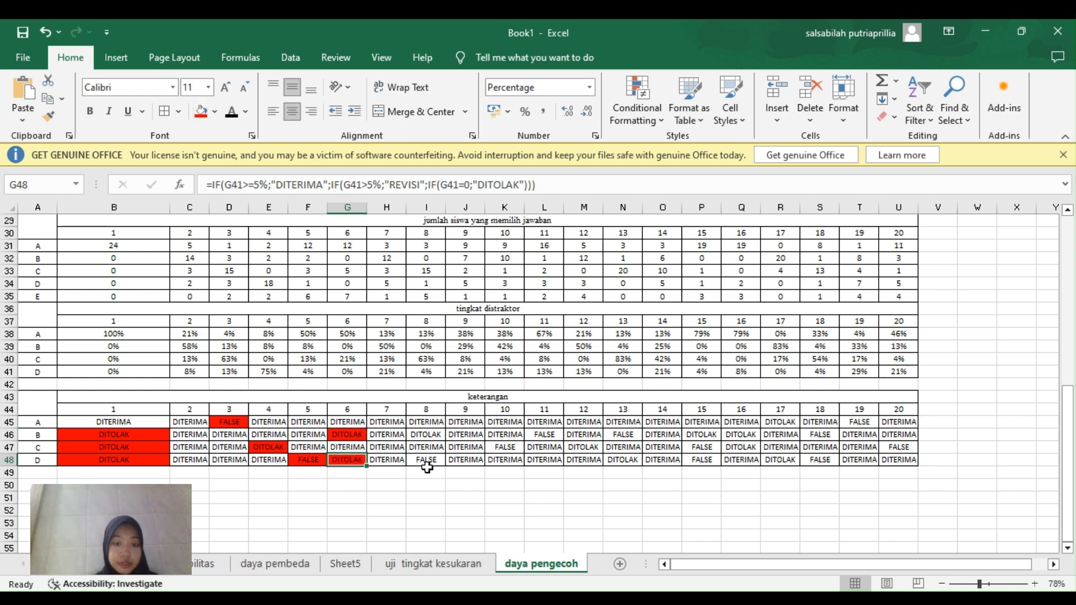
pyautogui.click(435, 432)
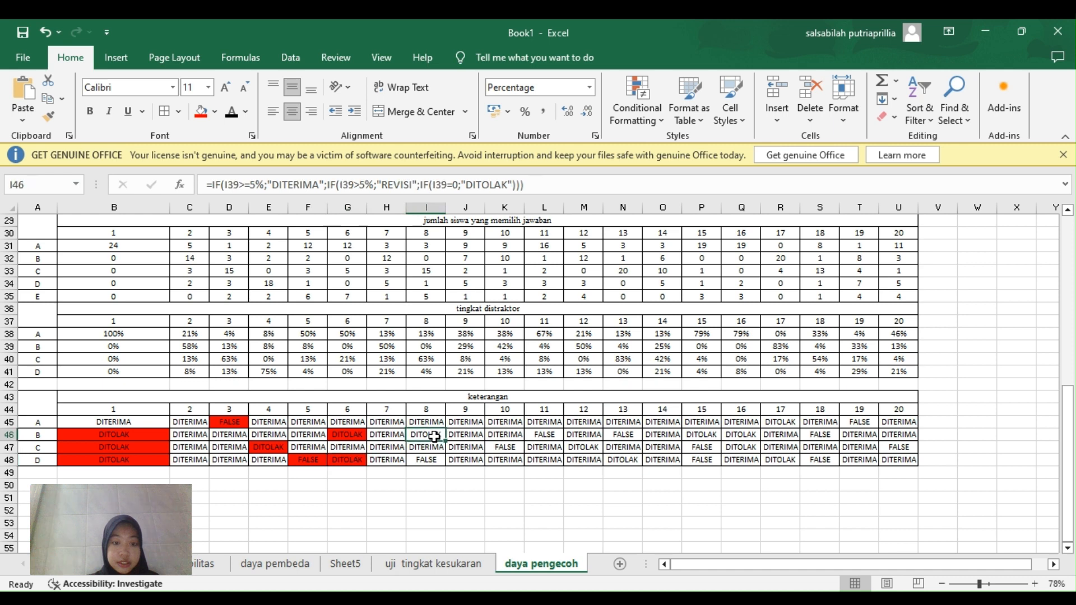
pyautogui.click(208, 114)
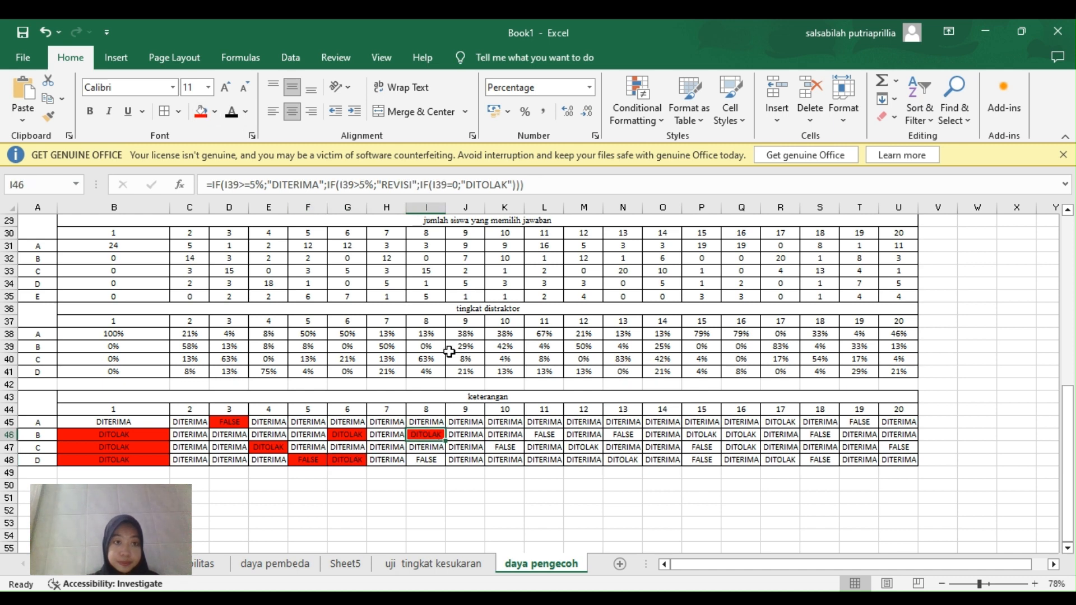
pyautogui.click(442, 464)
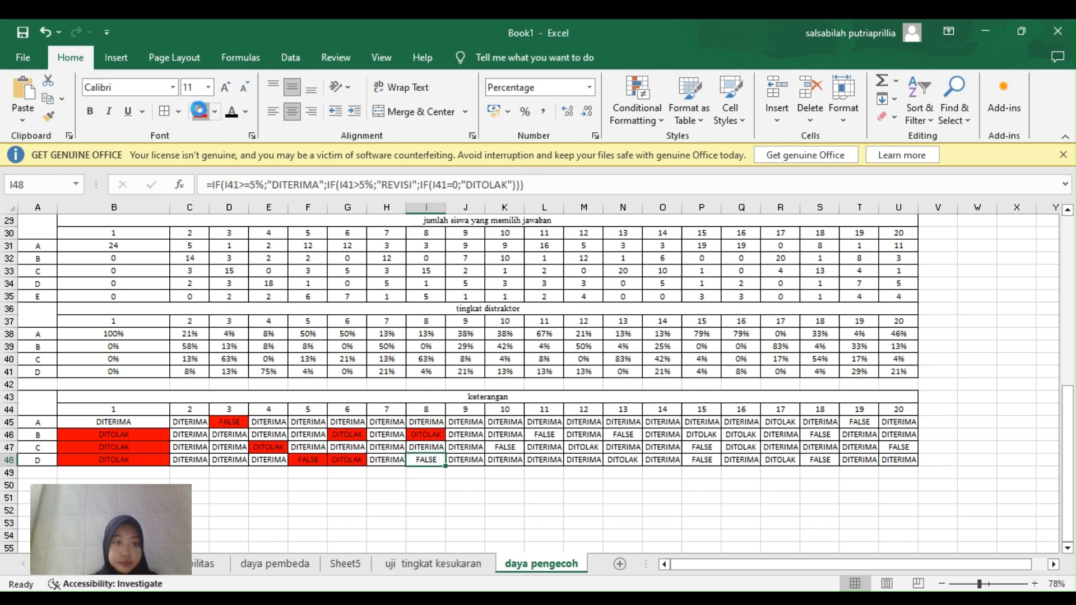
pyautogui.click(201, 113)
# Apply the red fill to K47, L46 and M47, the FALSE and DITOLAK cells of questions 10 to 12.
pyautogui.click(515, 443)
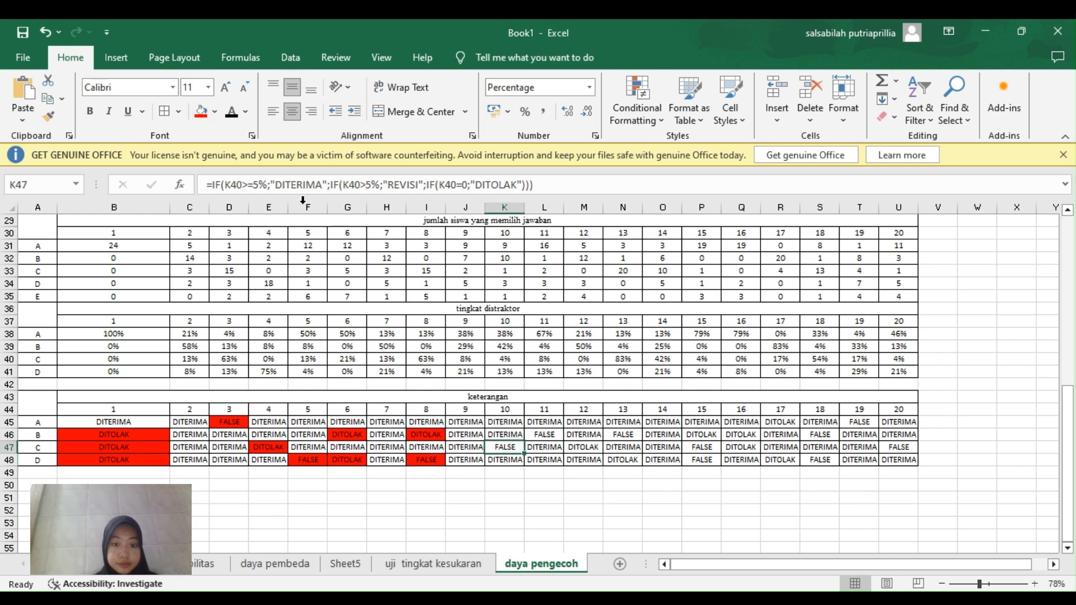
pyautogui.click(201, 113)
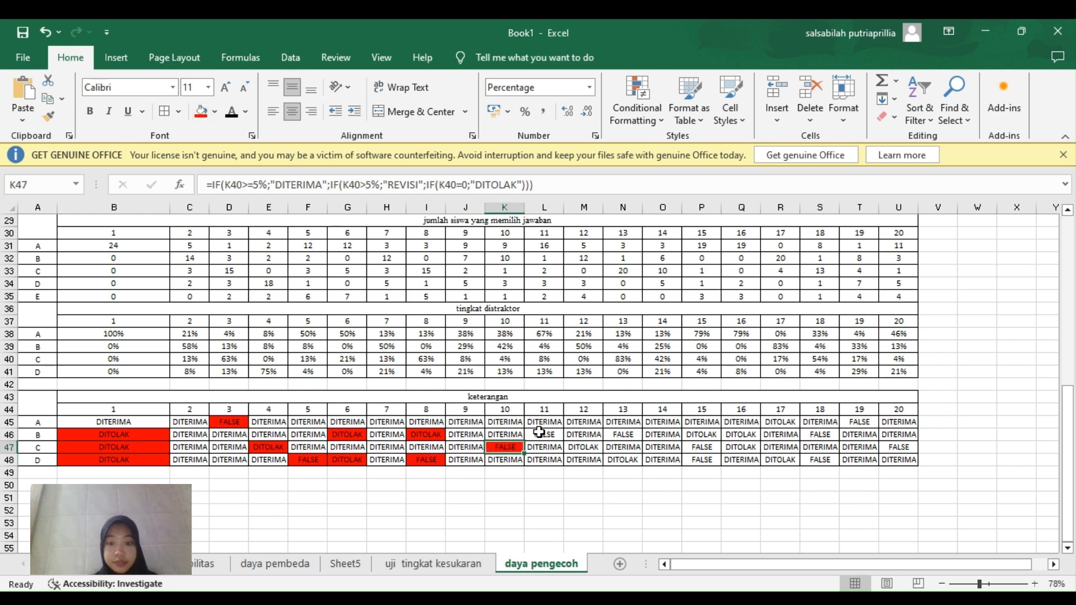
pyautogui.click(540, 433)
pyautogui.click(200, 112)
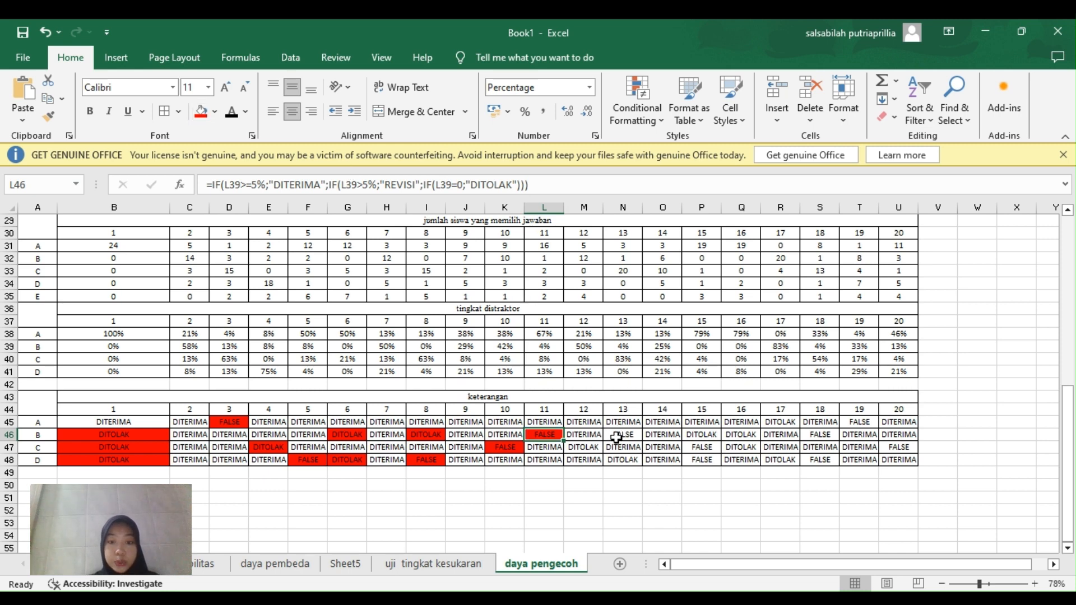
pyautogui.click(597, 447)
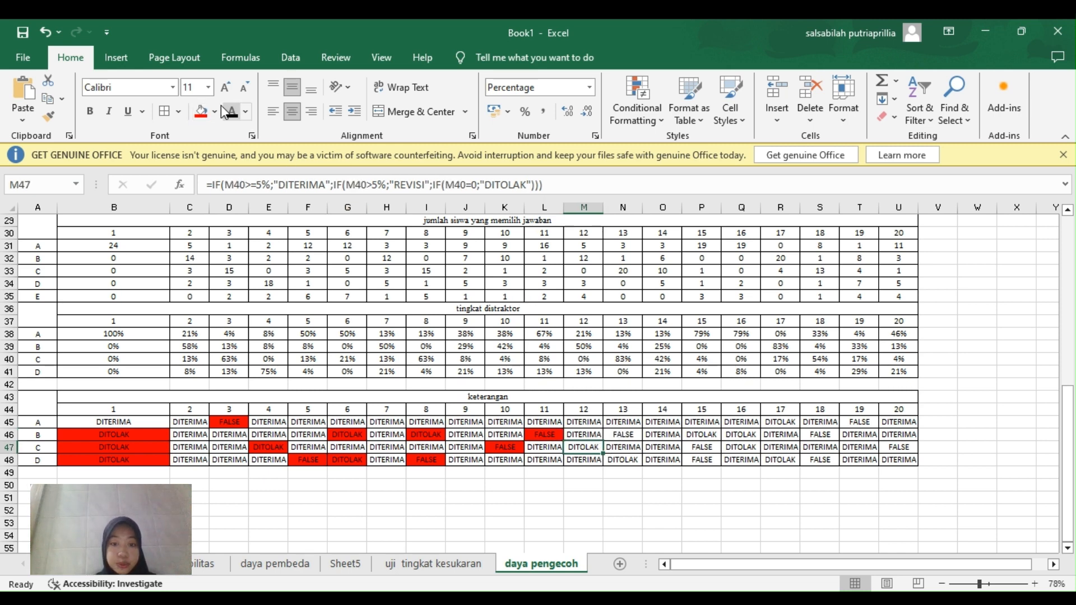
pyautogui.click(199, 113)
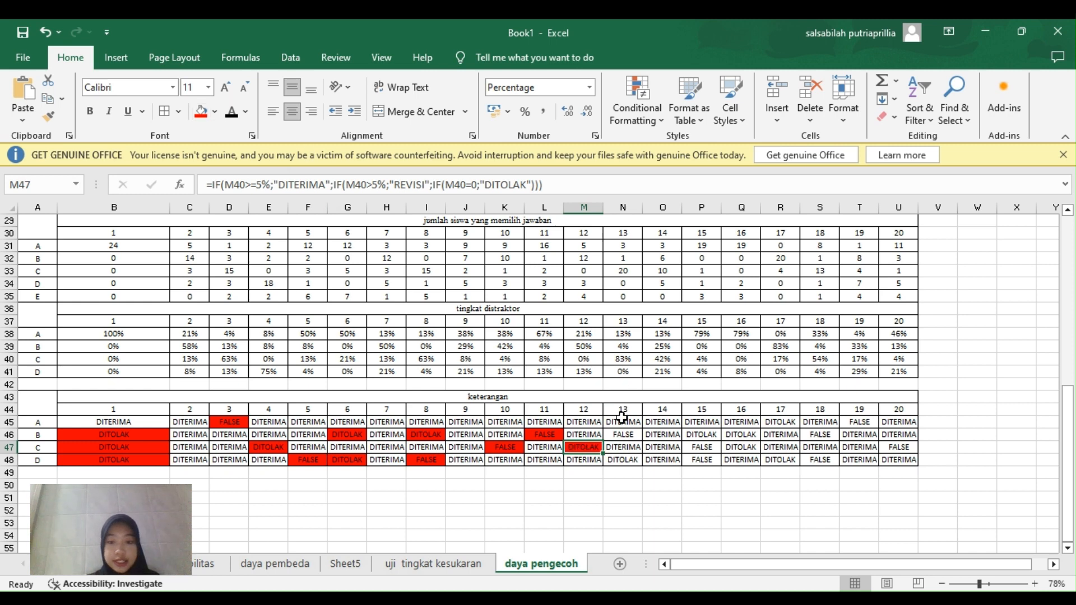
# Fill the FALSE cell N46 and the DITOLAK cell N48 of question 13 with red.
pyautogui.click(627, 434)
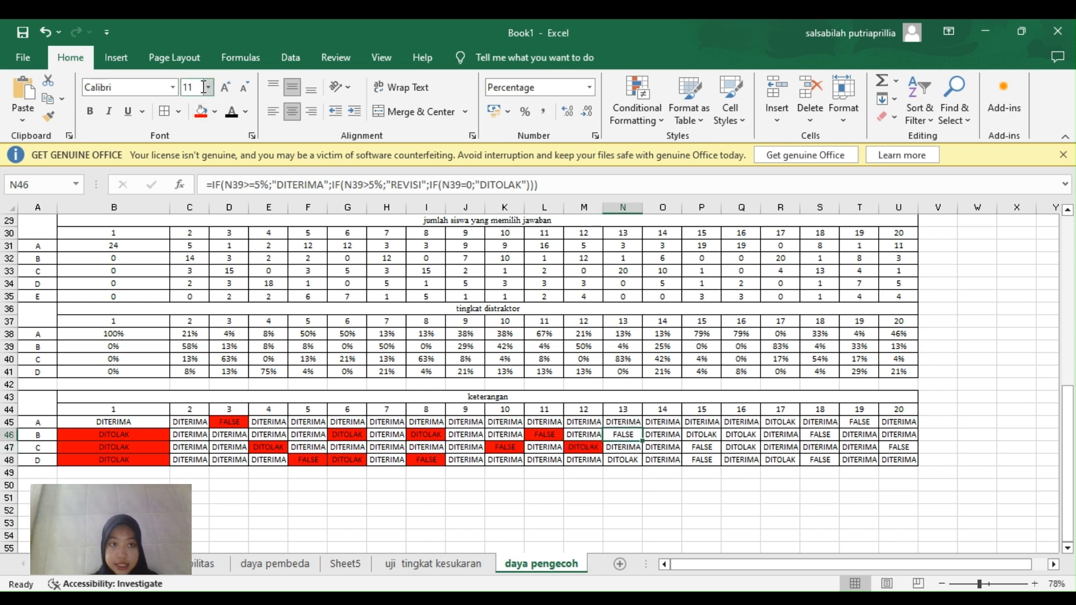
pyautogui.click(201, 112)
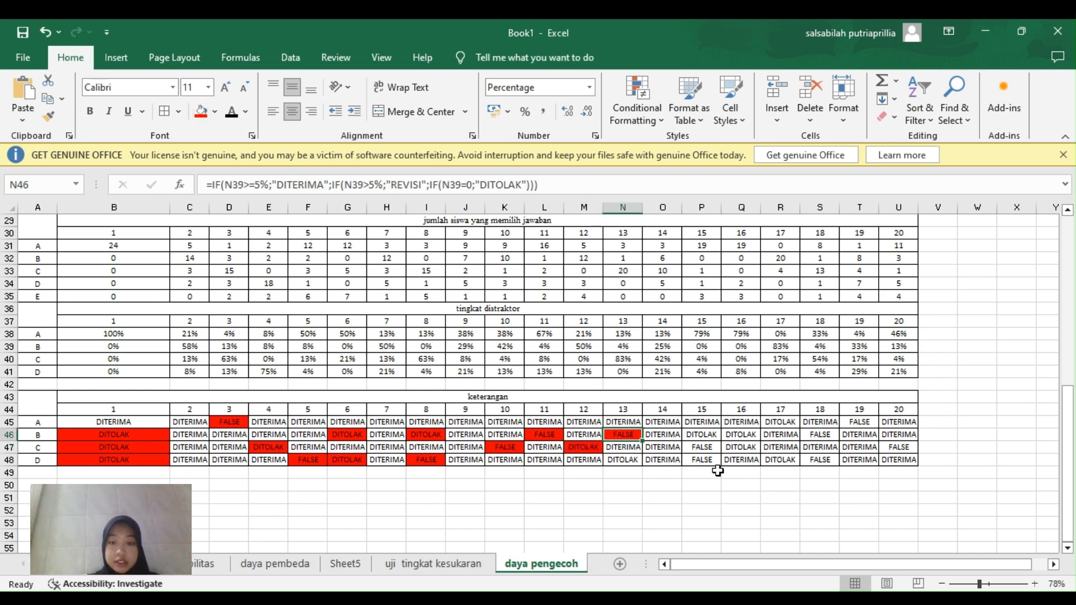
pyautogui.click(630, 460)
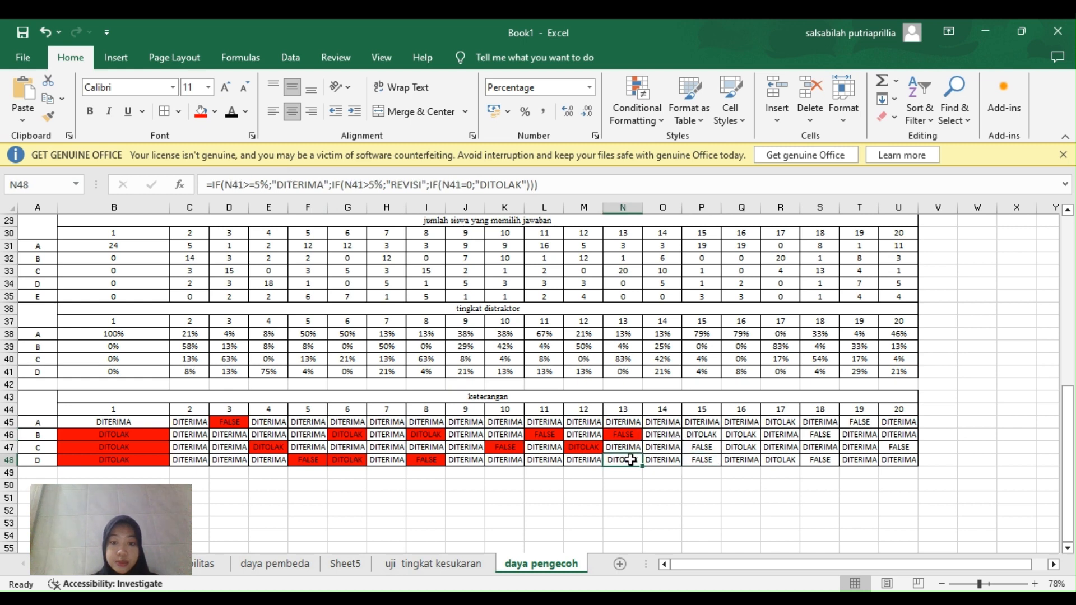
pyautogui.click(201, 112)
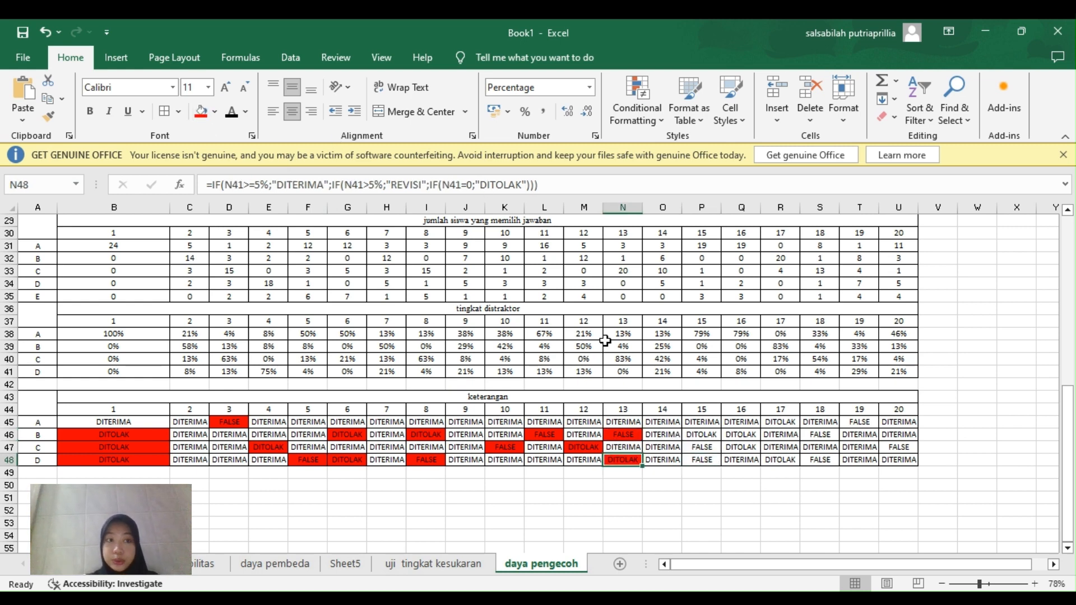
# Fill the DITOLAK and FALSE cells P46, P47 and P48 of question 15 with red.
pyautogui.click(691, 448)
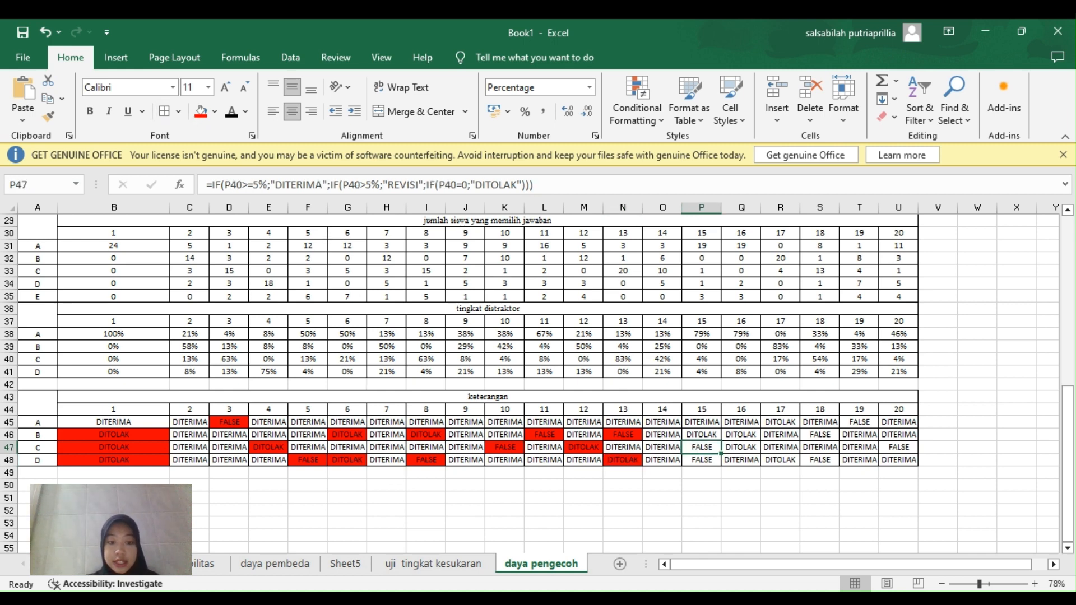
pyautogui.click(477, 599)
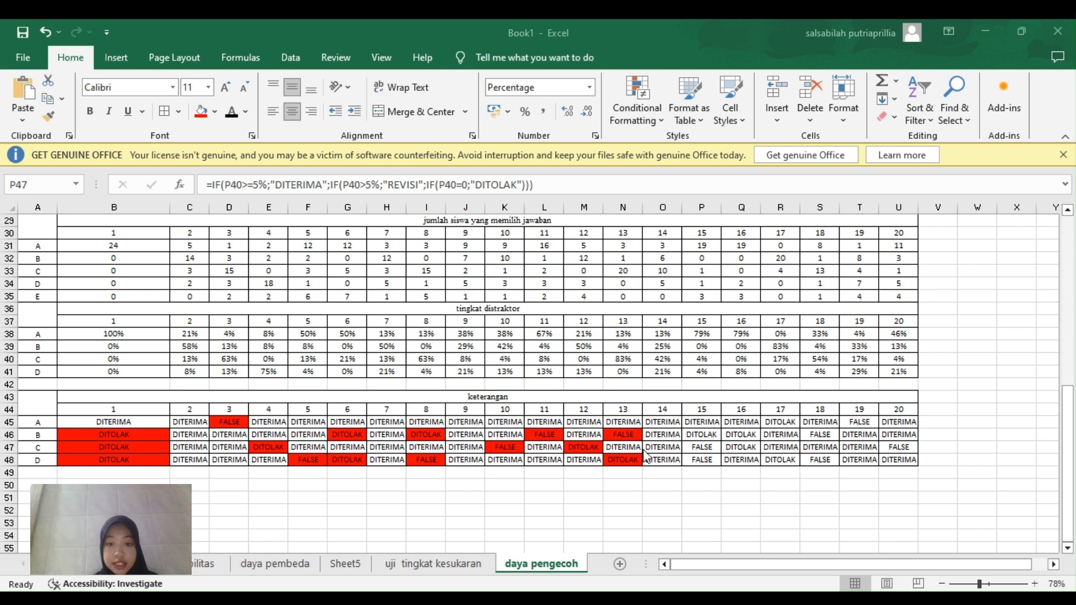
pyautogui.click(702, 449)
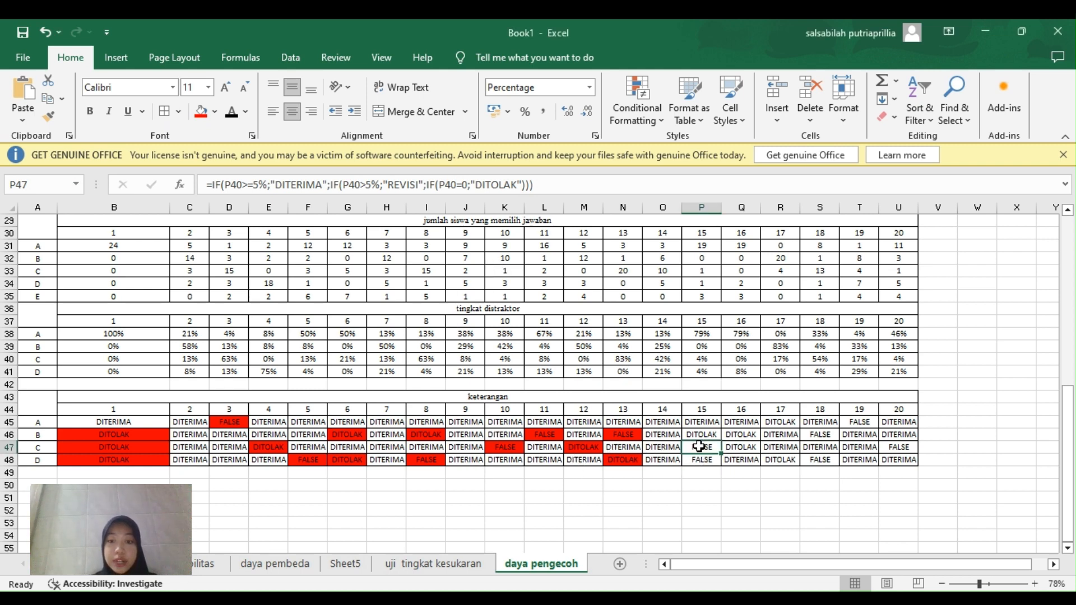
pyautogui.click(200, 110)
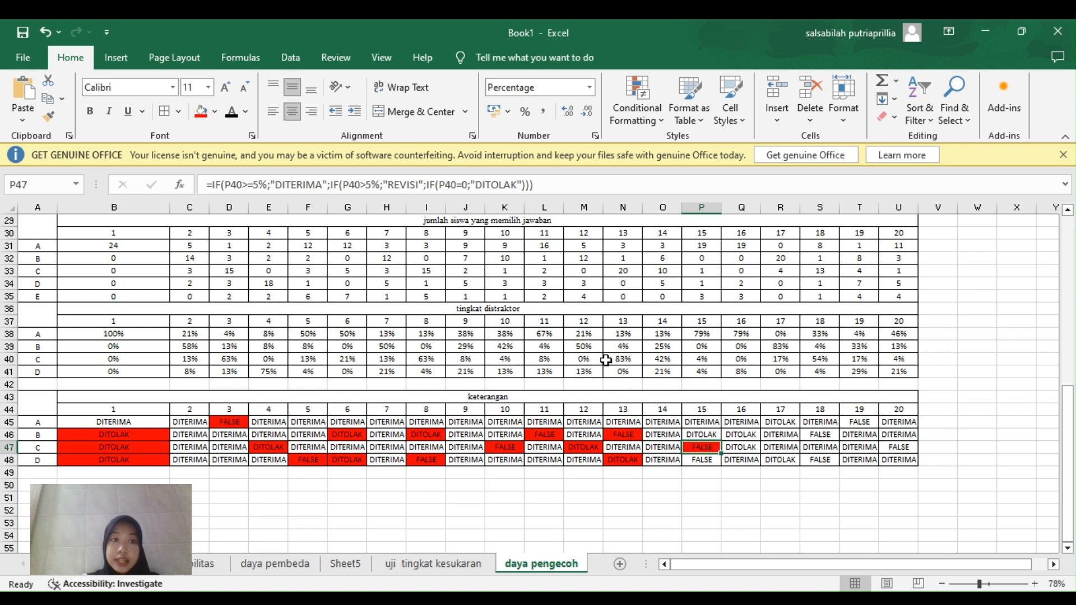
pyautogui.click(705, 435)
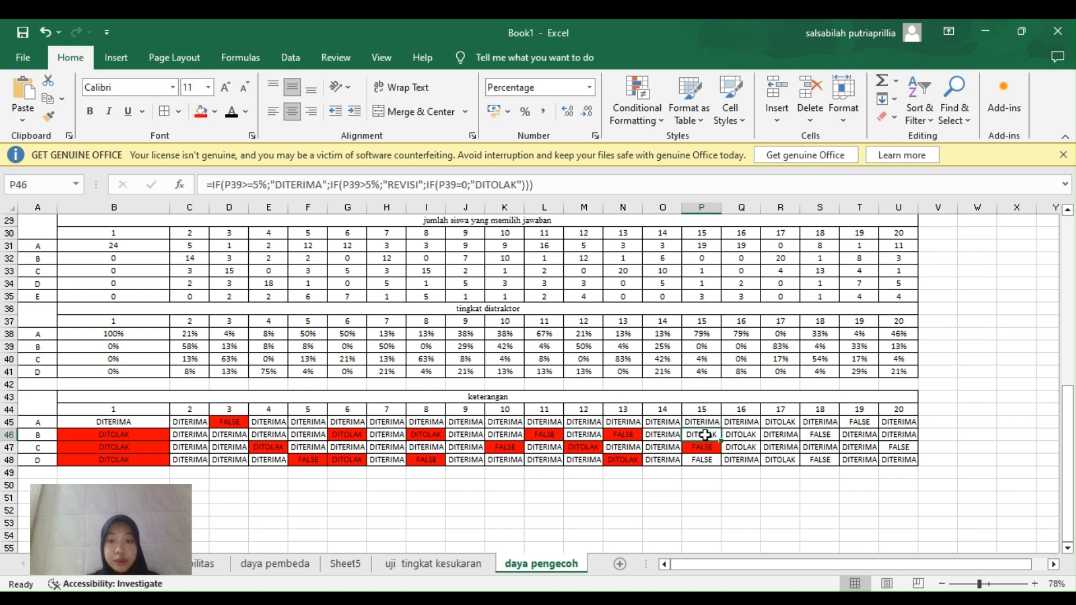
pyautogui.click(199, 110)
pyautogui.click(692, 459)
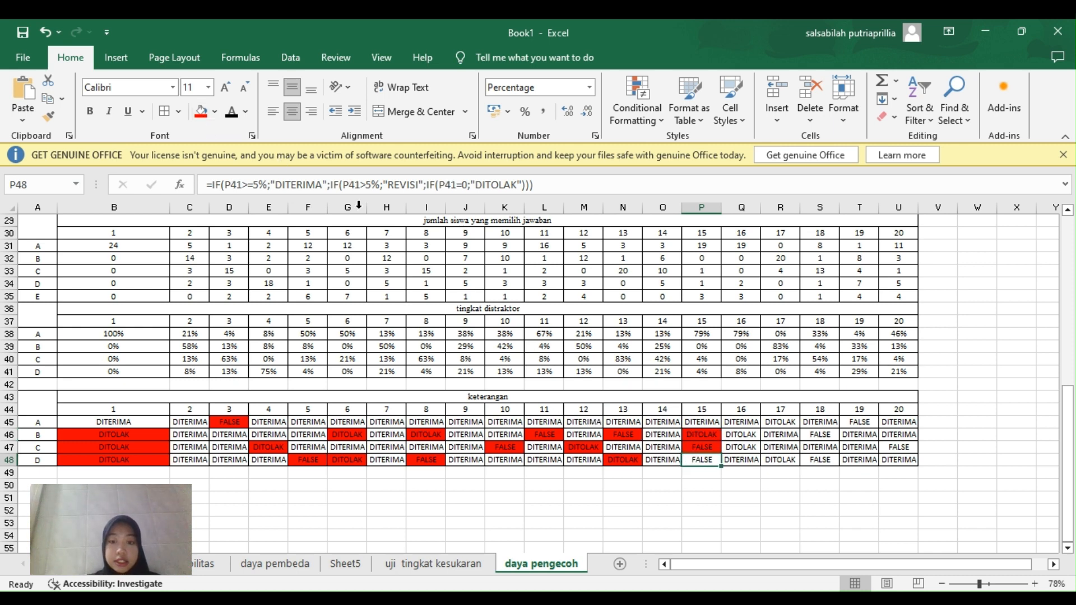
pyautogui.click(201, 113)
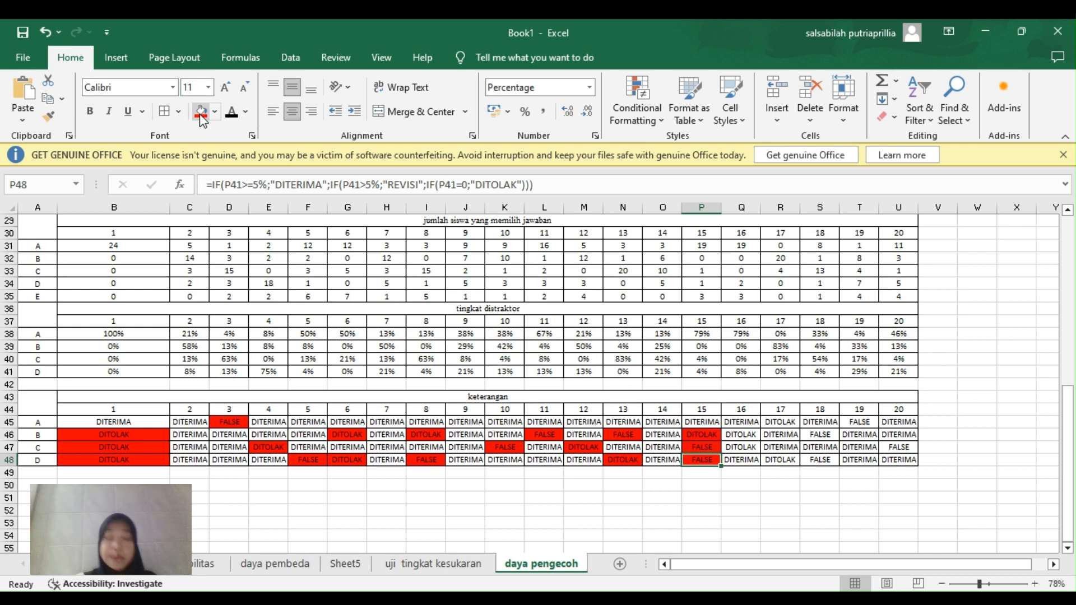